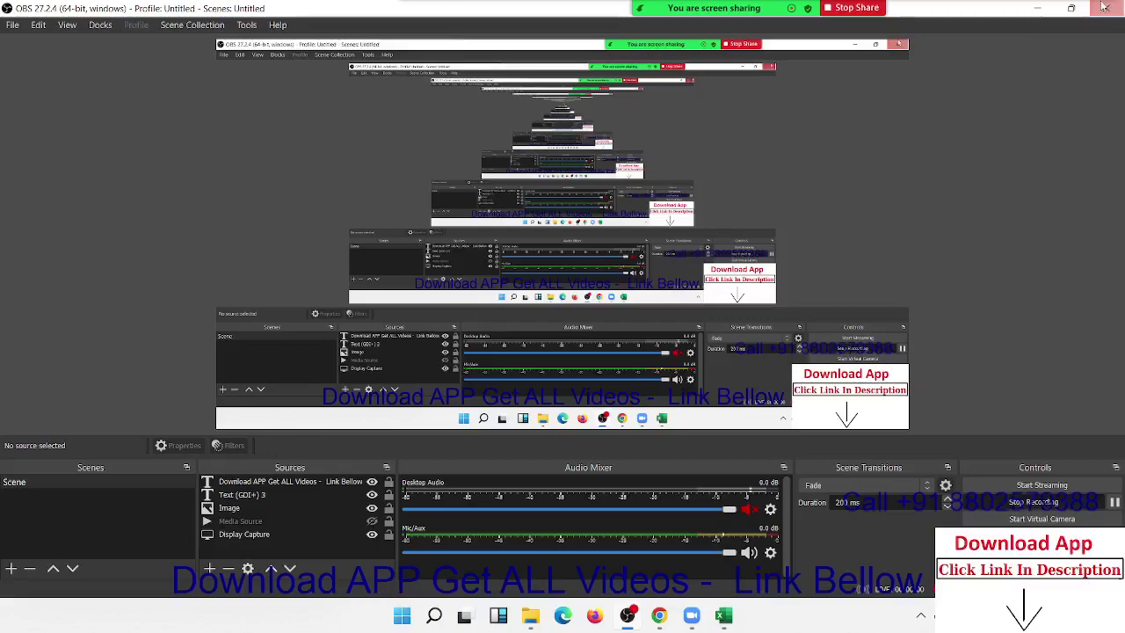
Start the OBS screen recording and reveal the Excel workbook's Q1 sheet
{"action": "left_click", "coordinate": [1036, 8]}
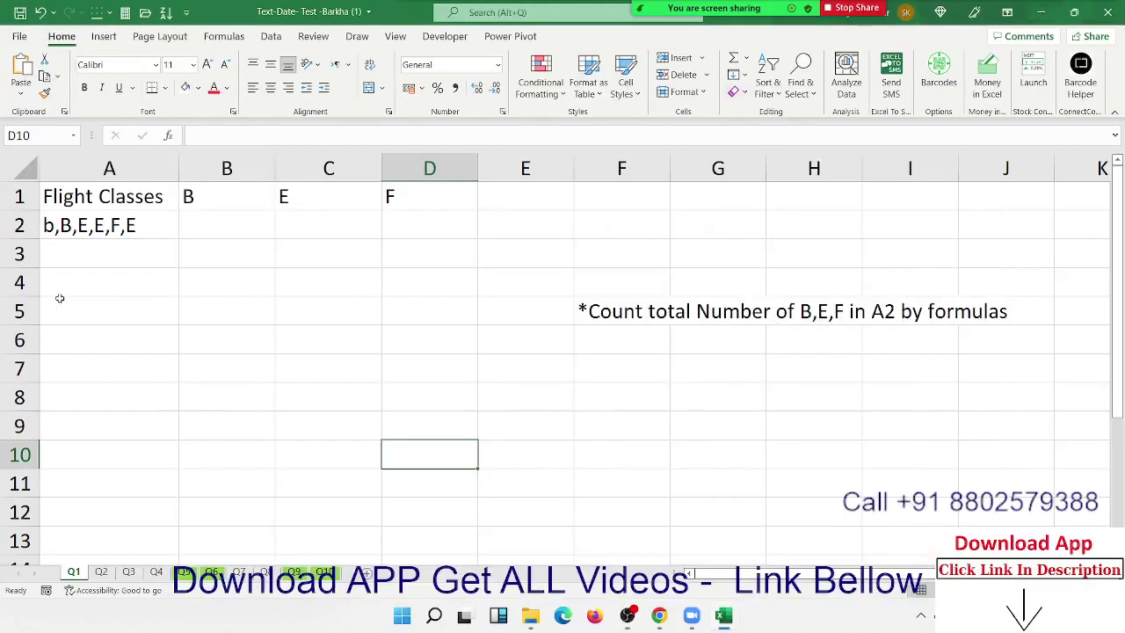
Browse the Text, Date & Time and Logical function lists, then inspect A2's flight-class text
{"action": "left_click", "coordinate": [224, 36]}
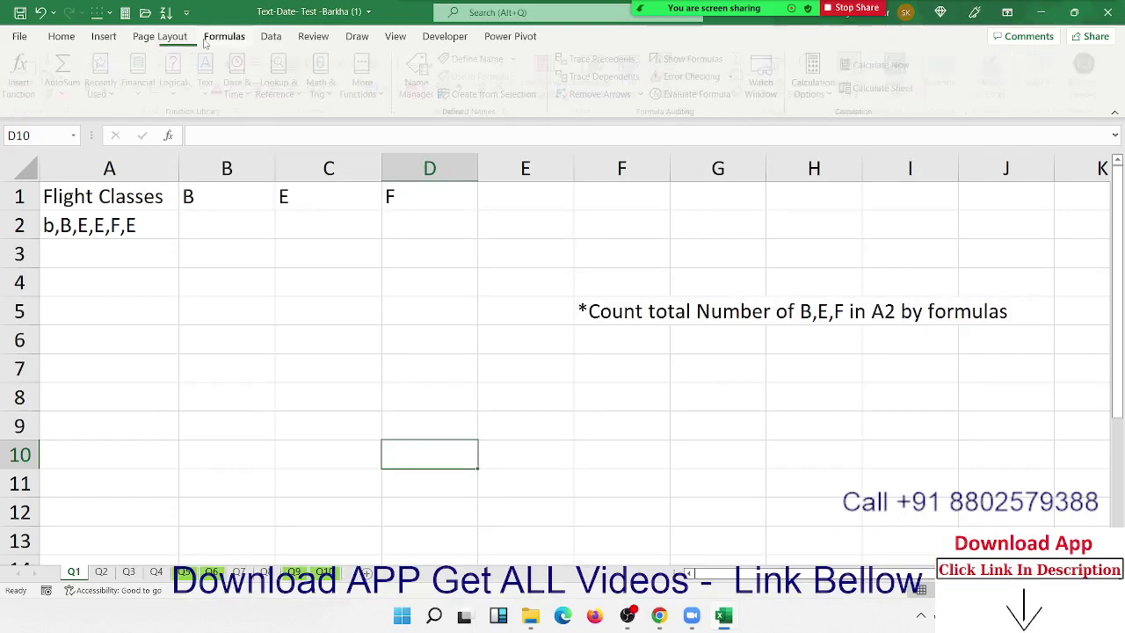
{"action": "left_click", "coordinate": [212, 90]}
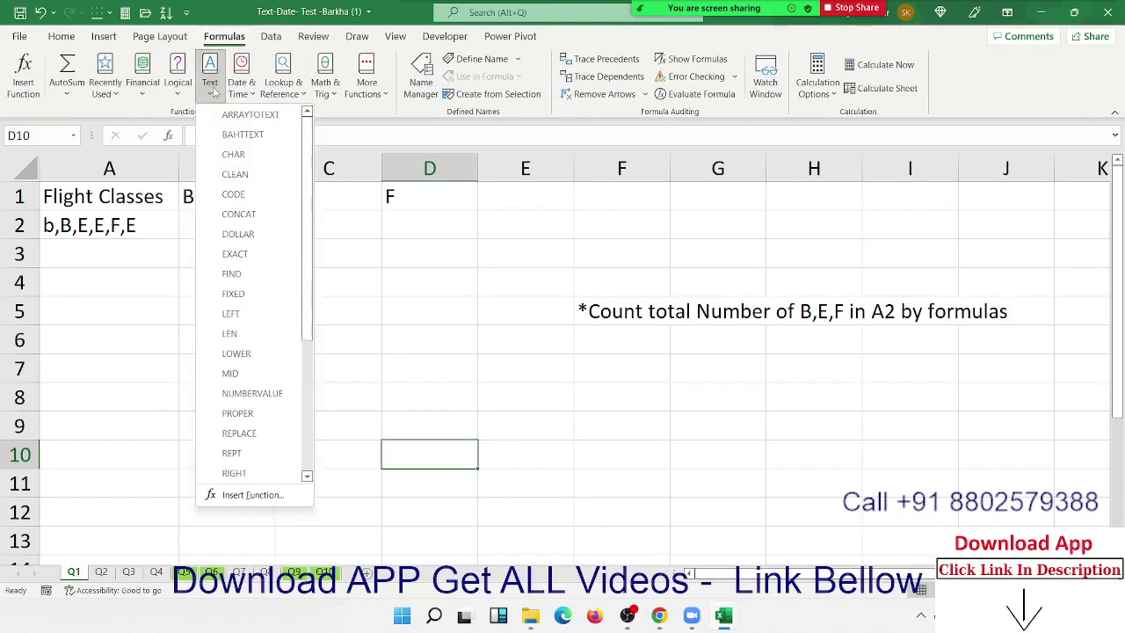
{"action": "left_click", "coordinate": [240, 95]}
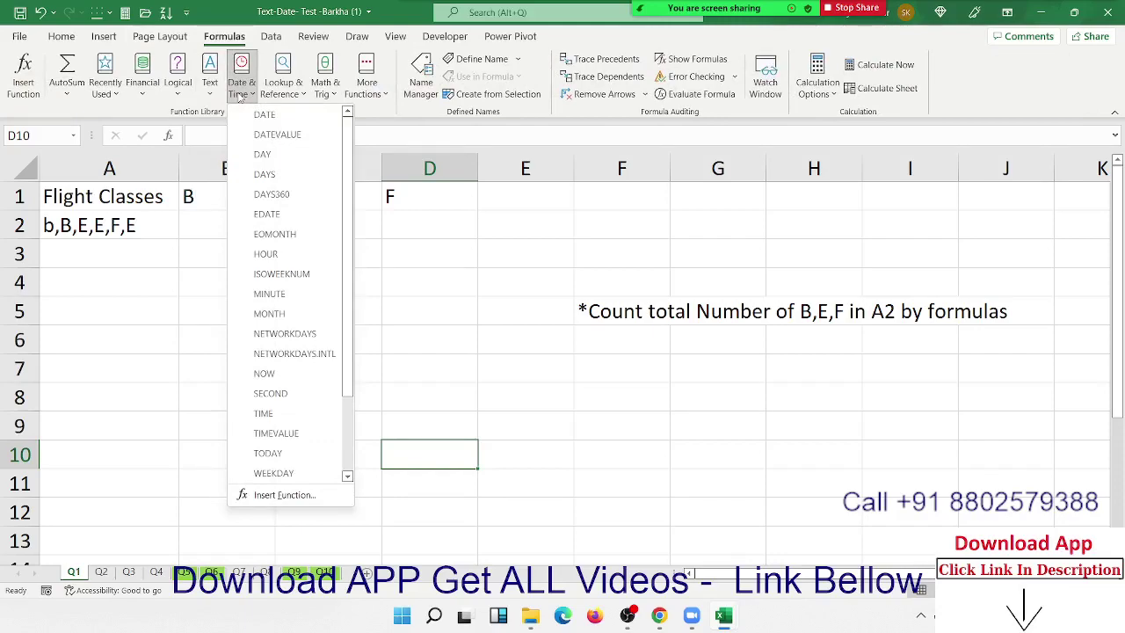
{"action": "left_click", "coordinate": [211, 92]}
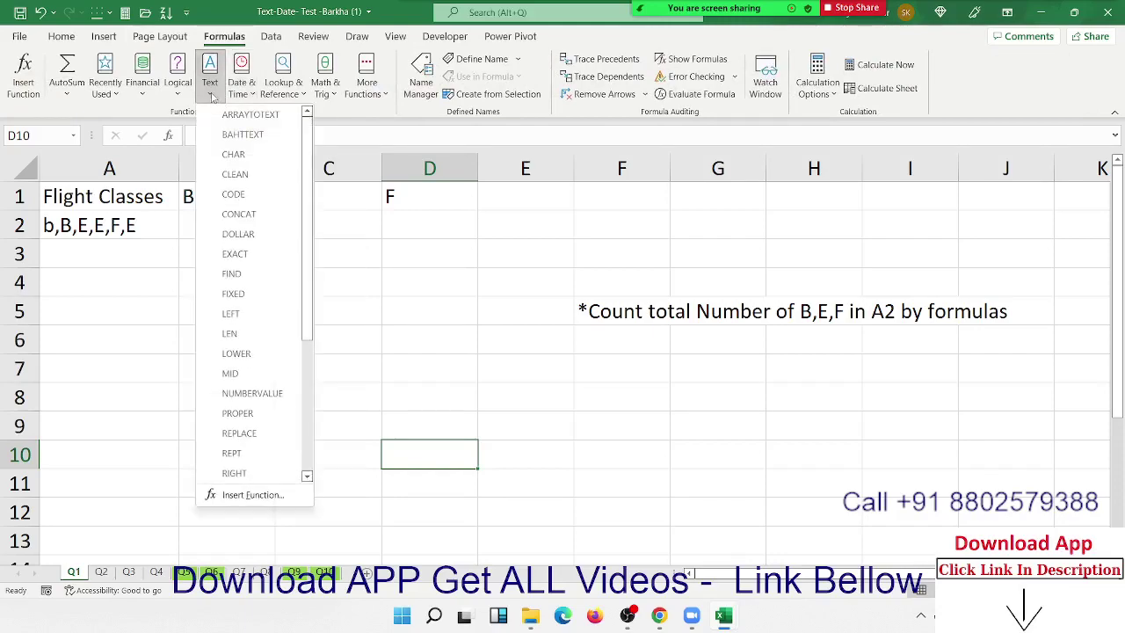
{"action": "left_click", "coordinate": [179, 95]}
{"action": "left_click", "coordinate": [178, 95]}
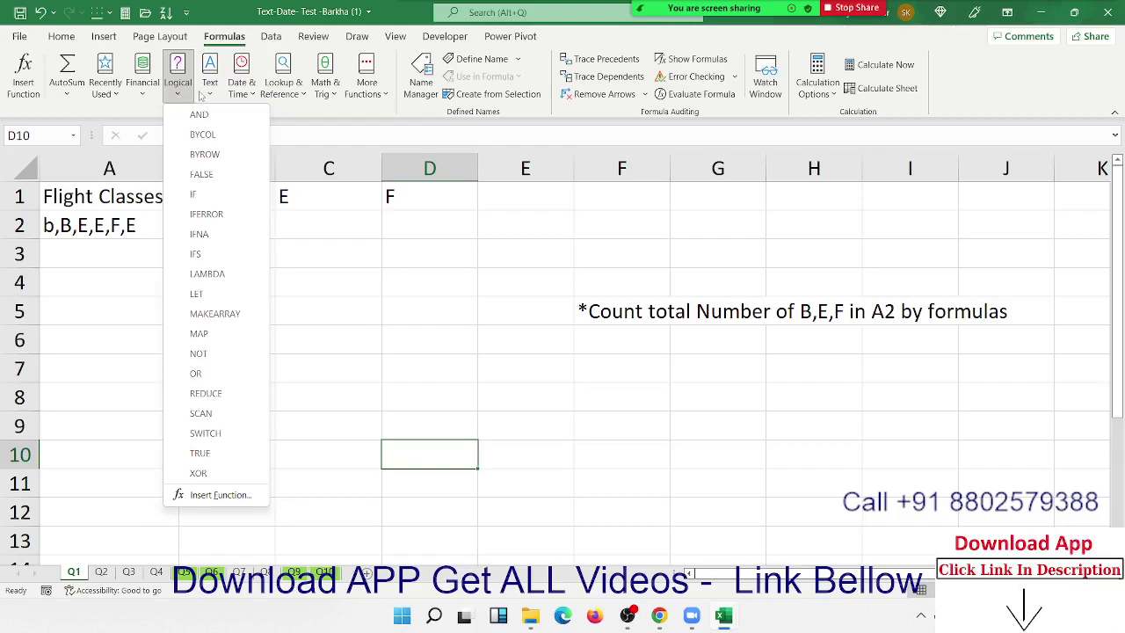
{"action": "left_click", "coordinate": [204, 94]}
{"action": "left_click", "coordinate": [230, 95]}
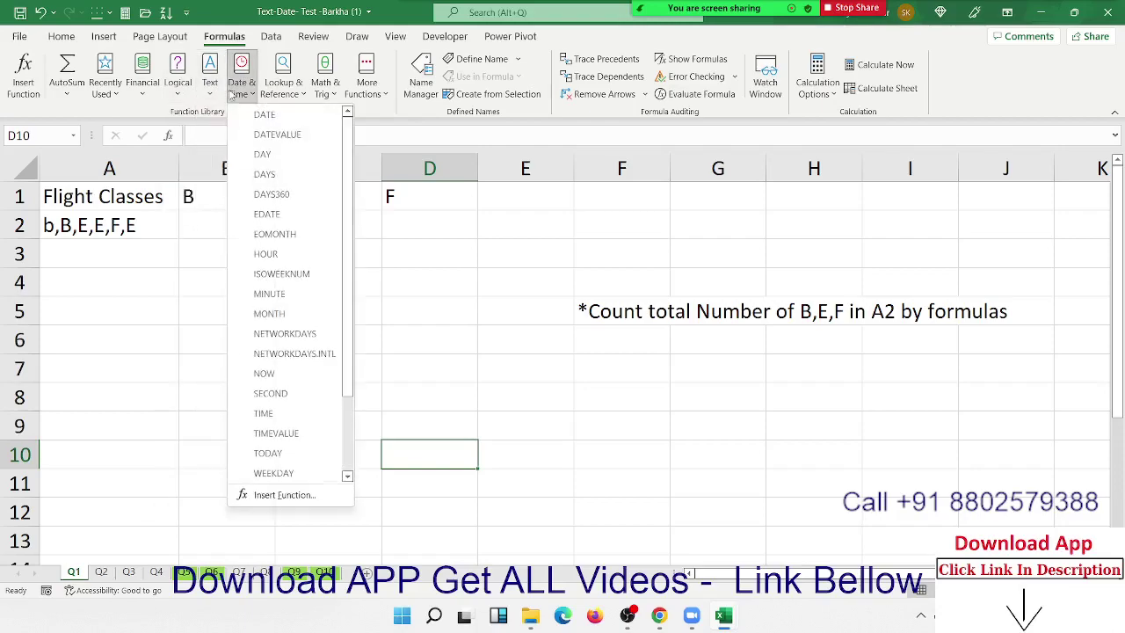
{"action": "left_click", "coordinate": [141, 267]}
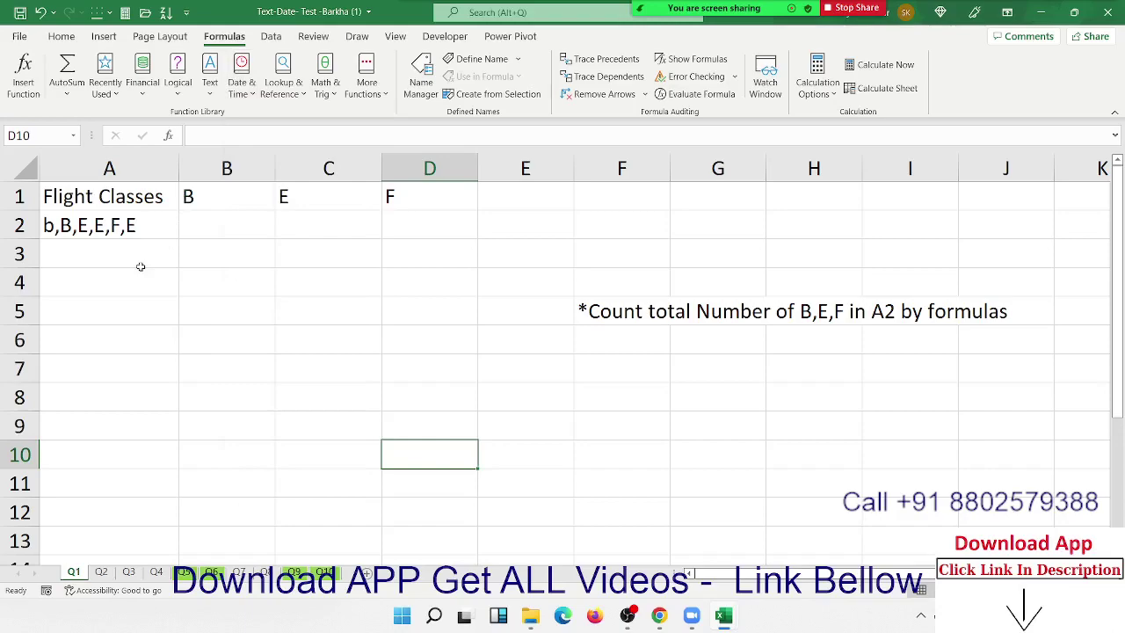
{"action": "left_click", "coordinate": [256, 343]}
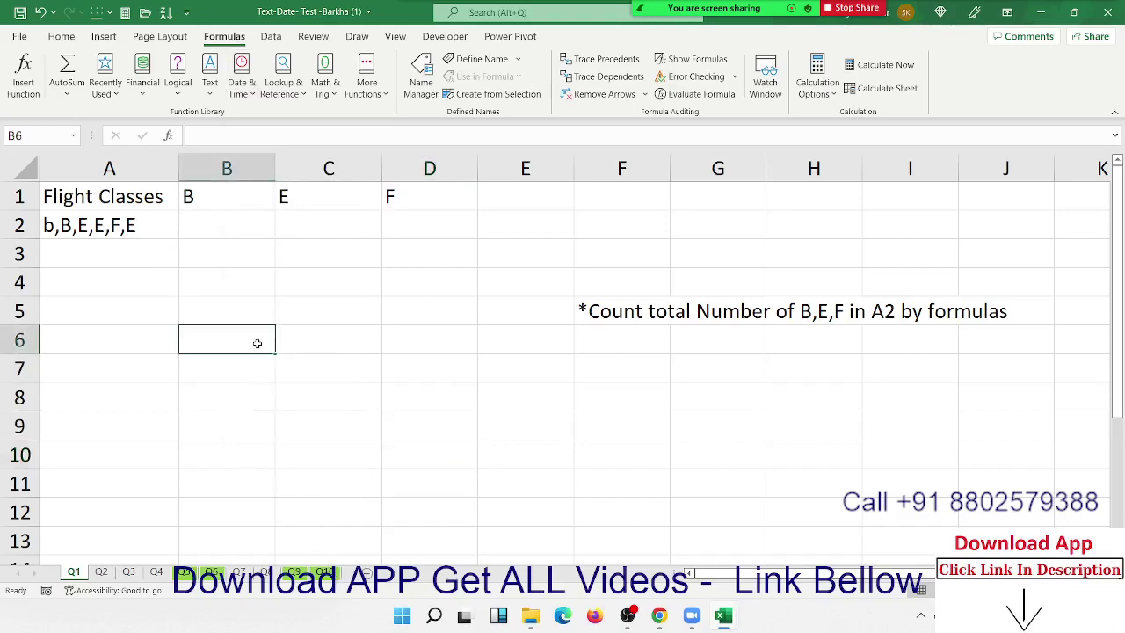
{"action": "left_click", "coordinate": [126, 226]}
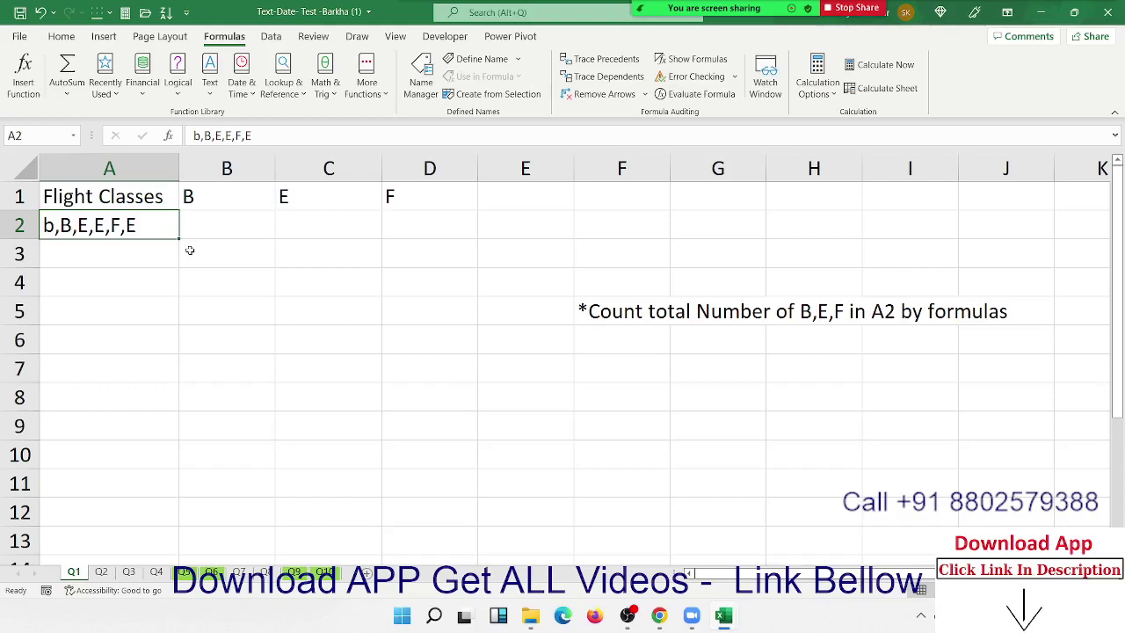
Enter =LEN(A2) in B3, returning 11
{"action": "left_click", "coordinate": [189, 250]}
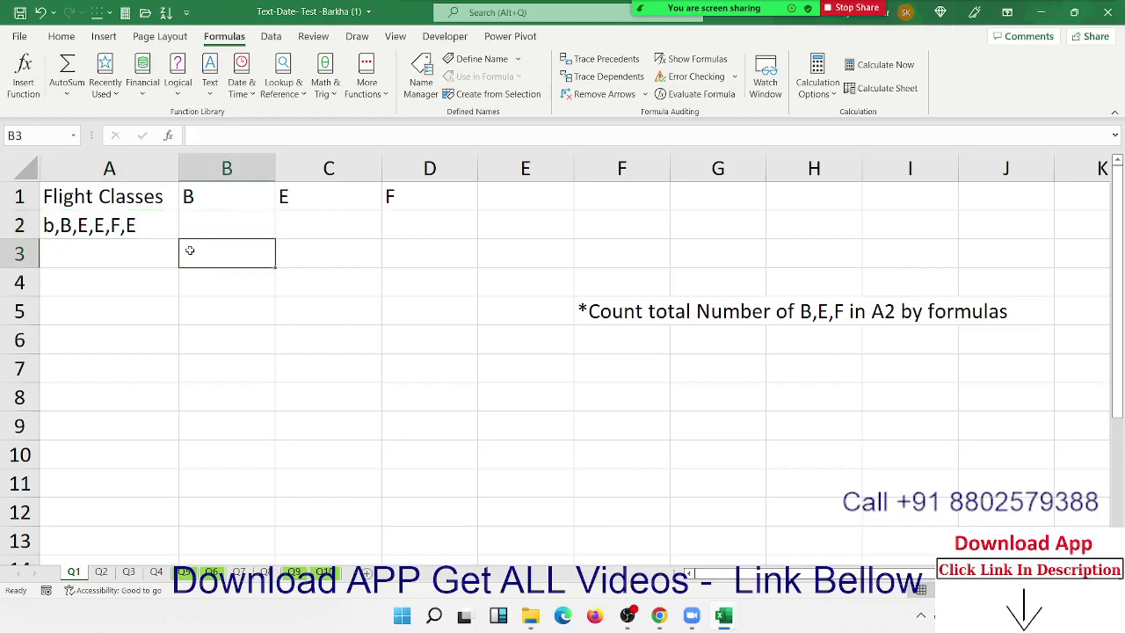
{"action": "type", "text": "=l"}
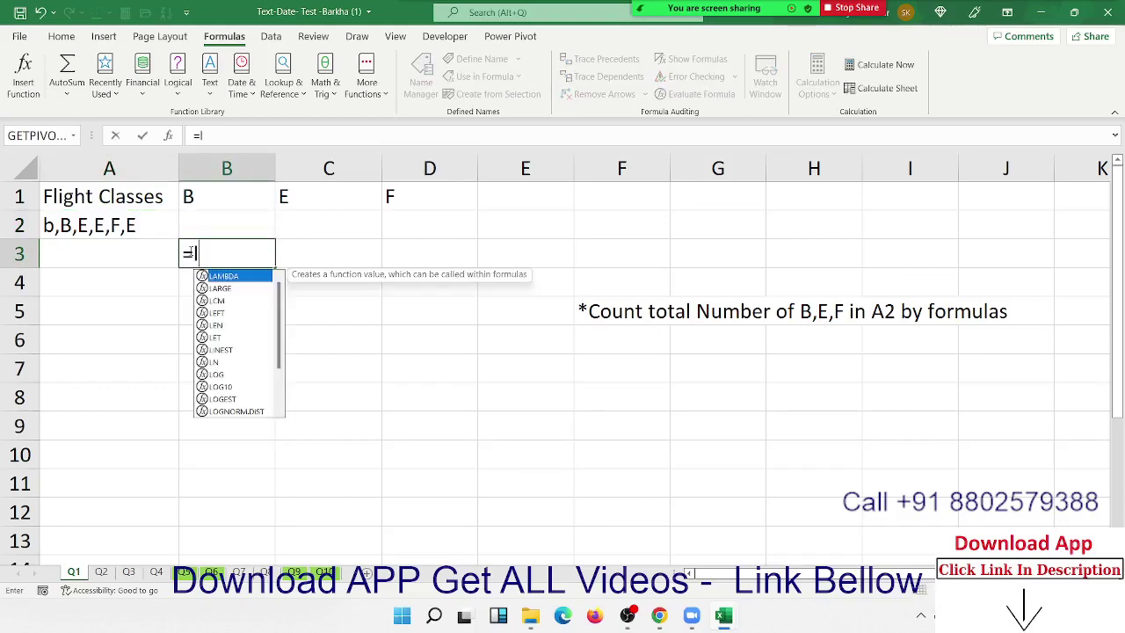
{"action": "type", "text": "en"}
{"action": "key", "text": "Tab"}
{"action": "key", "text": "Left"}
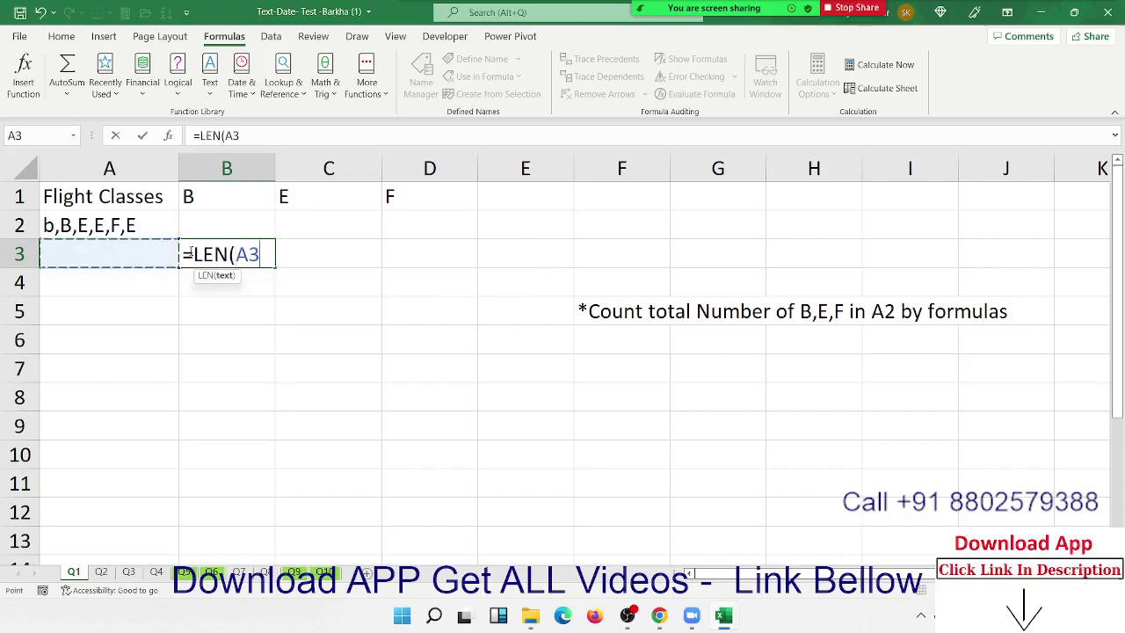
{"action": "key", "text": "Up"}
{"action": "key", "text": "Return"}
{"action": "left_click", "coordinate": [190, 251]}
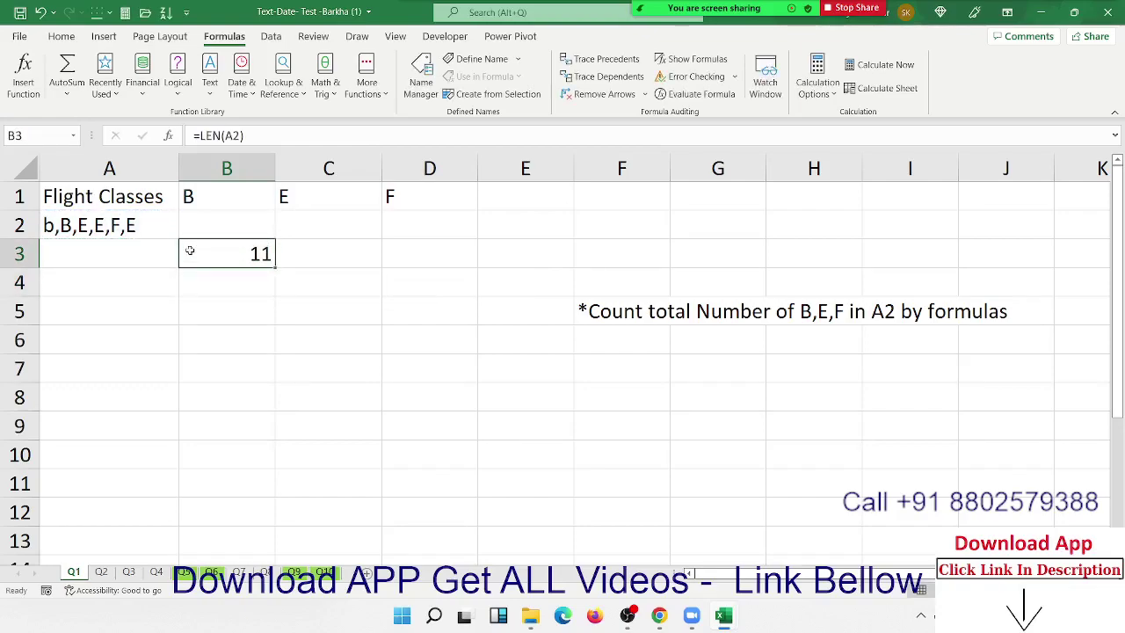
Enter =SUBSTITUTE(A2,B1,"") in C3 to strip uppercase B, giving b,,E,E,F,E
{"action": "key", "text": "Right"}
{"action": "type", "text": "=su"}
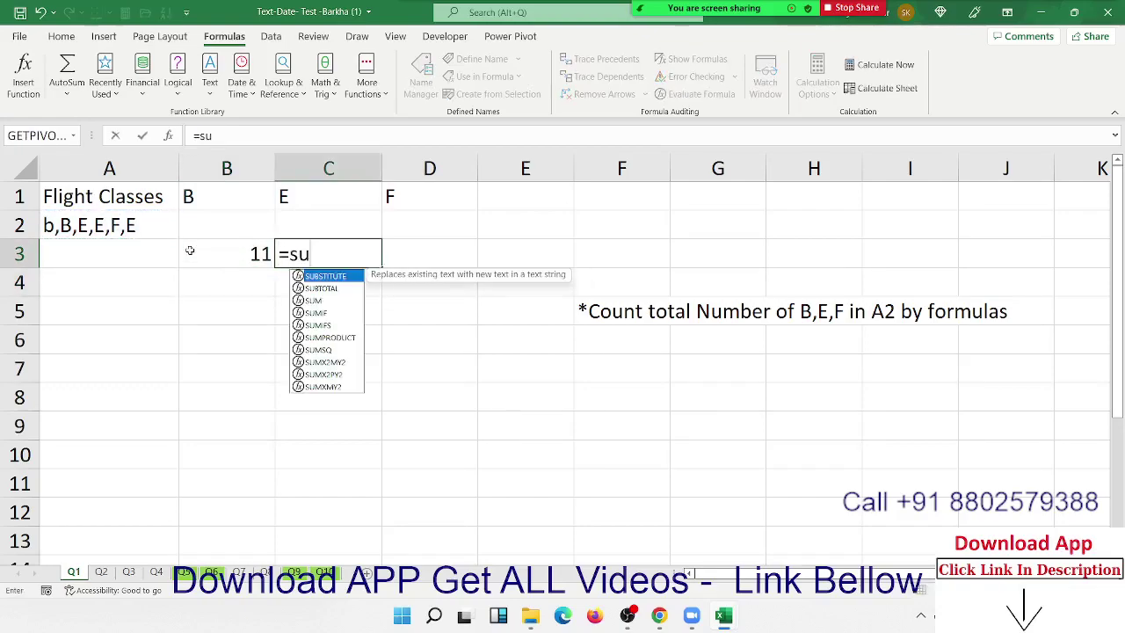
{"action": "type", "text": "b"}
{"action": "key", "text": "Tab"}
{"action": "key", "text": "Left"}
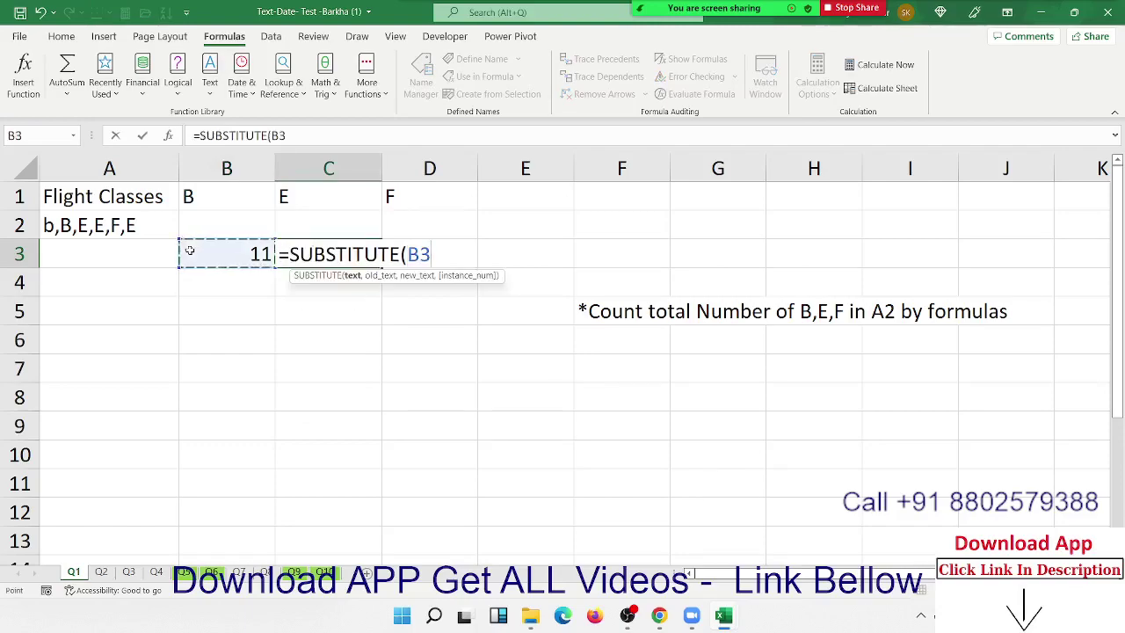
{"action": "key", "text": "Up"}
{"action": "key", "text": "Left"}
{"action": "type", "text": ","}
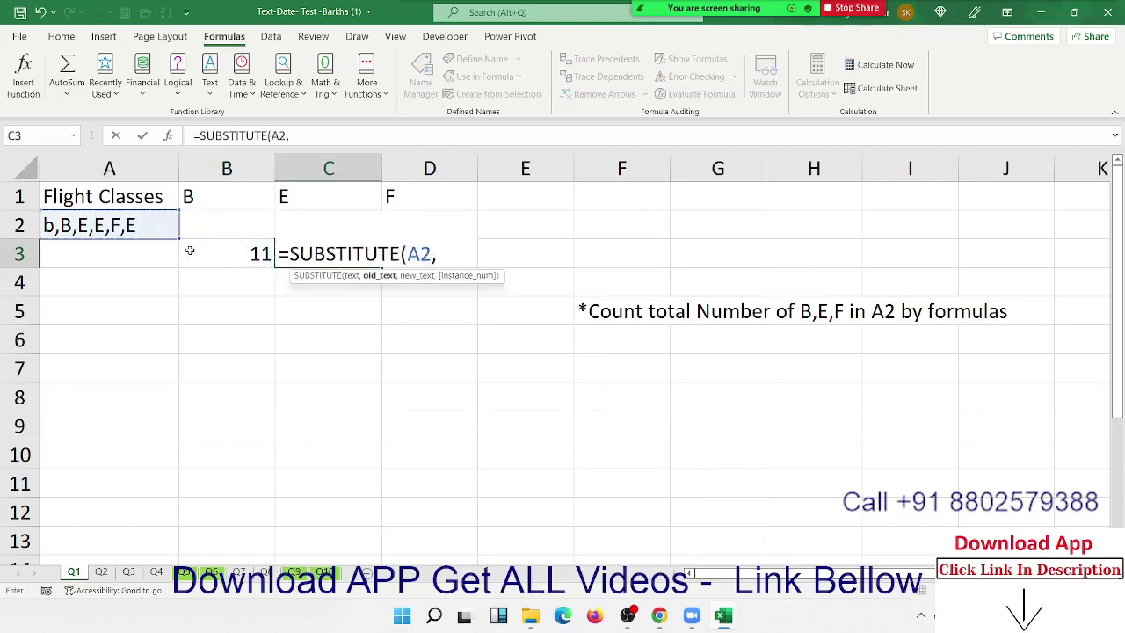
{"action": "type", "text": "\""}
{"action": "key", "text": "BackSpace"}
{"action": "left_click", "coordinate": [216, 194]}
{"action": "type", "text": ",\"\""}
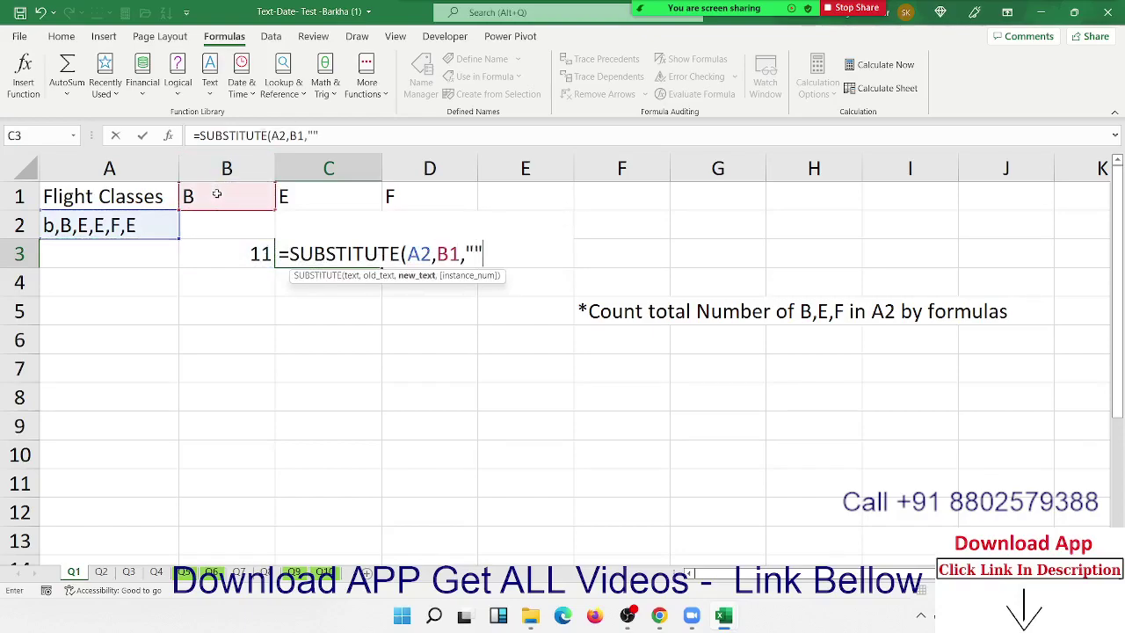
{"action": "type", "text": ")"}
{"action": "key", "text": "Return"}
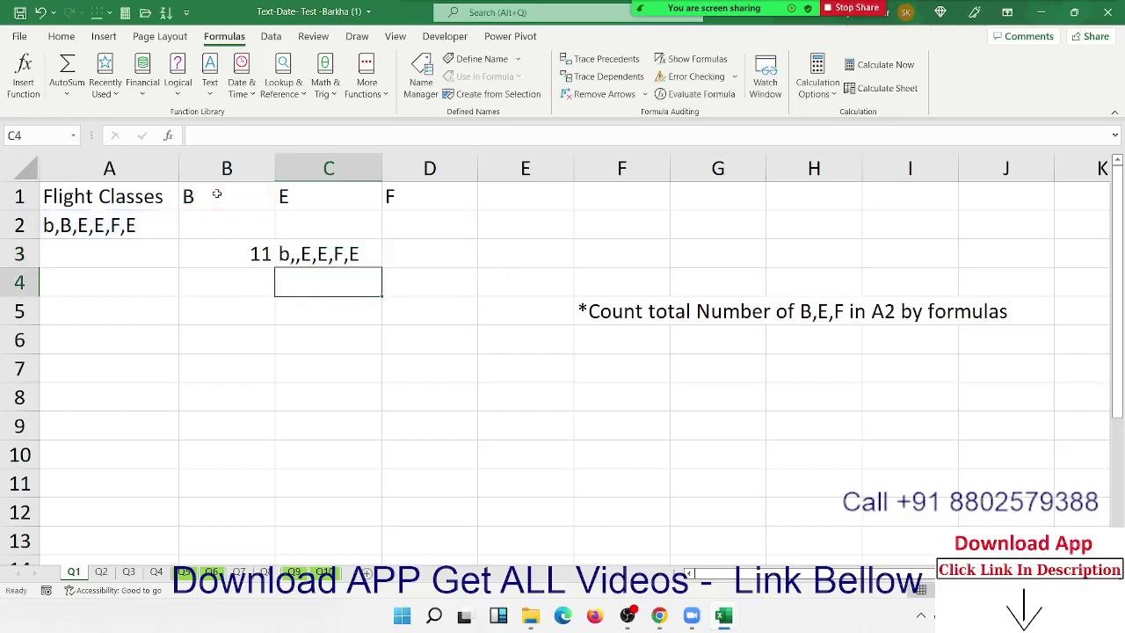
{"action": "key", "text": "Up"}
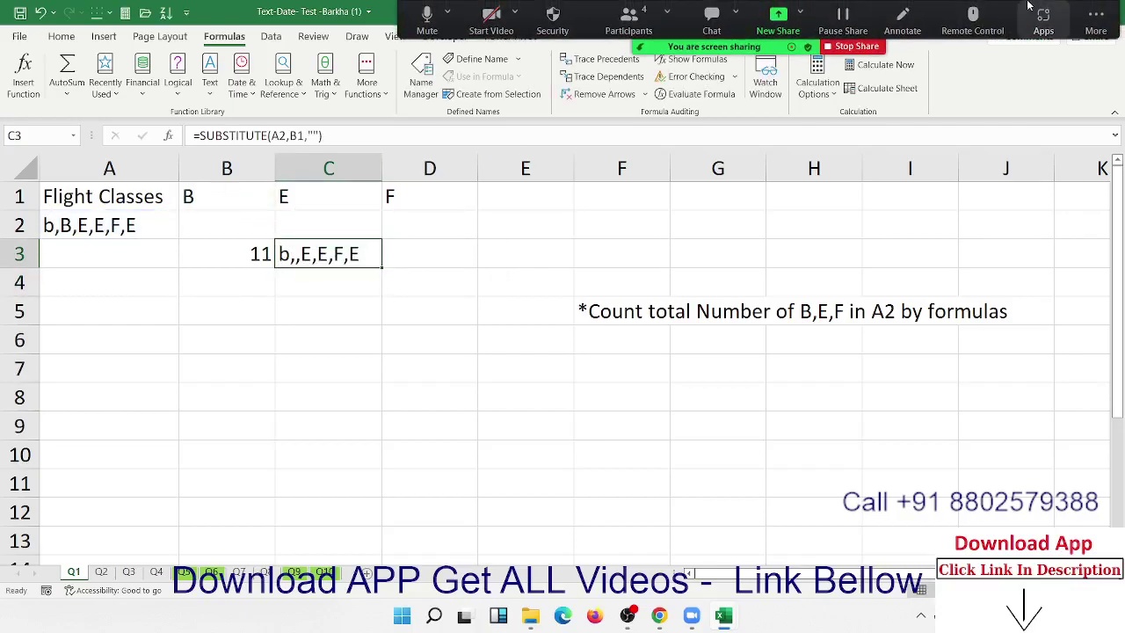
Return to the worksheet and inspect C3's SUBSTITUTE formula without changing it
{"action": "left_click", "coordinate": [1096, 17]}
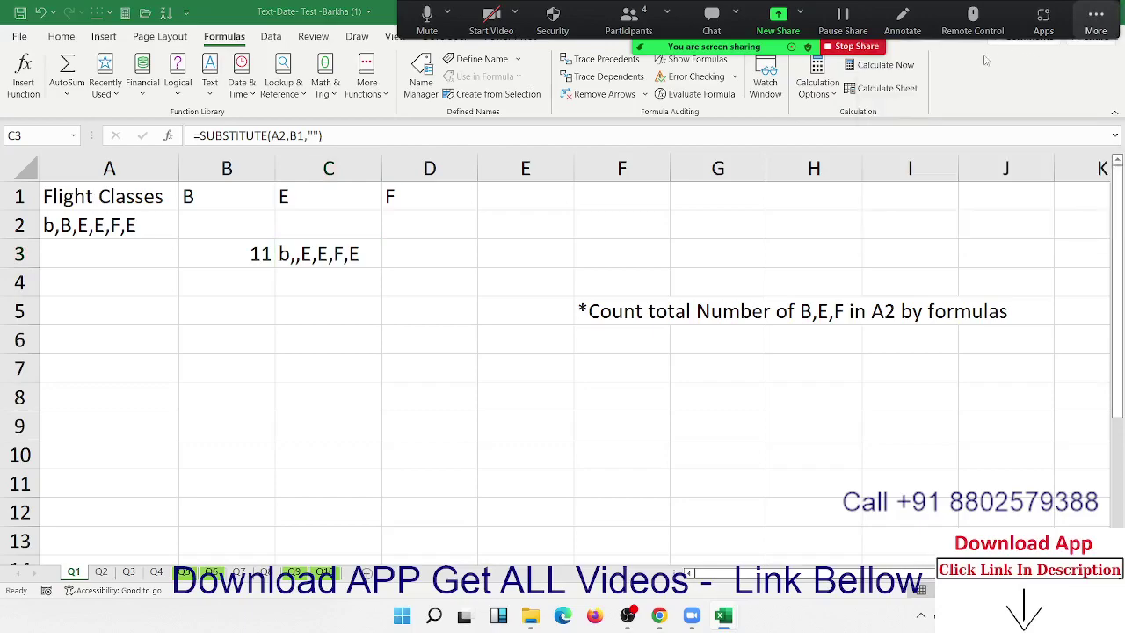
{"action": "left_click", "coordinate": [339, 253]}
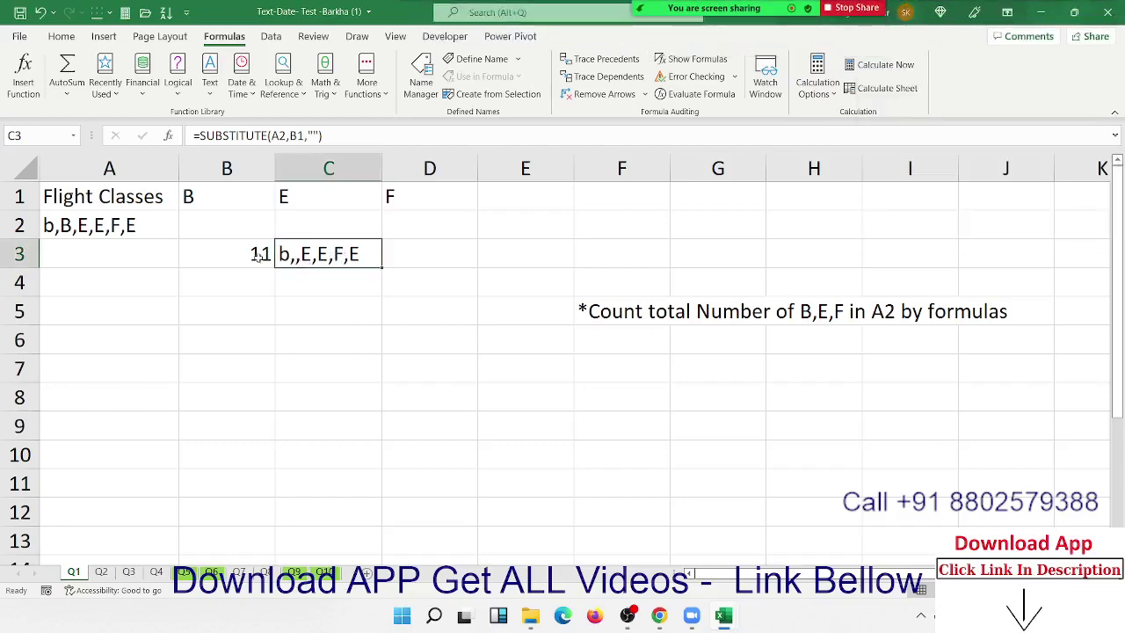
{"action": "double_click", "coordinate": [302, 254]}
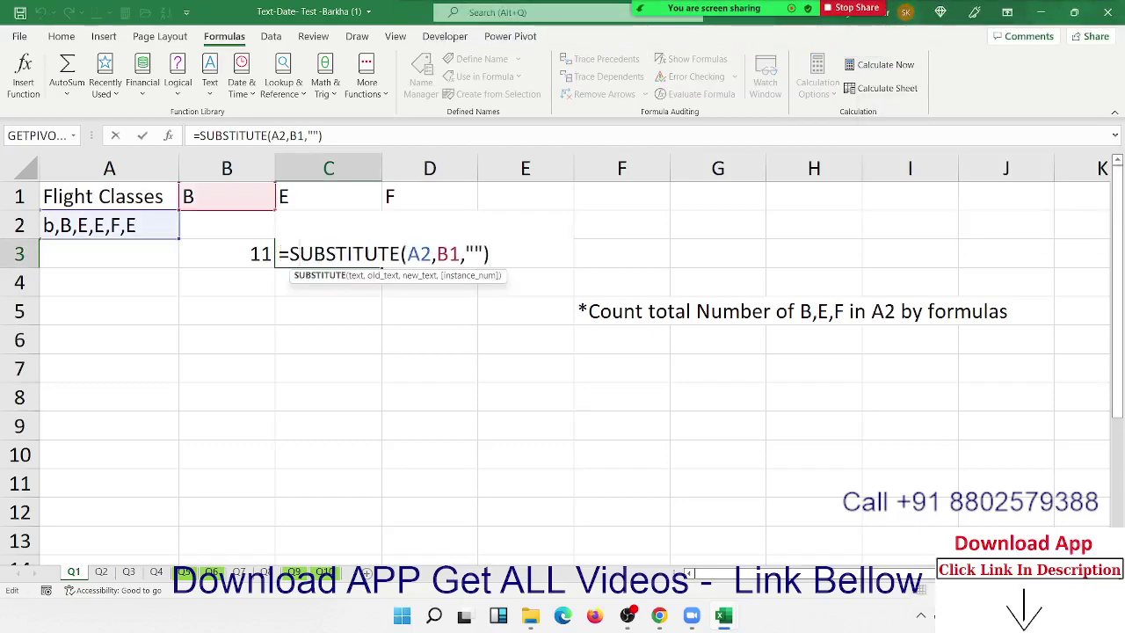
{"action": "key", "text": "Escape"}
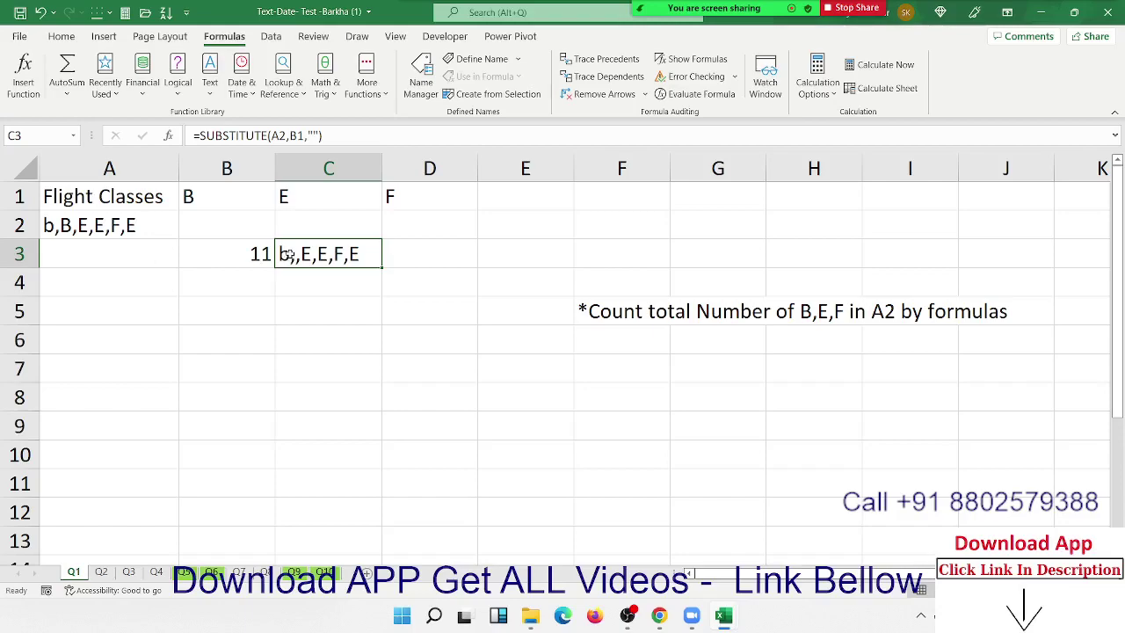
Wrap A2 in UPPER so C3 returns ,,E,E,F,E, then begin a LEN formula in D3
{"action": "double_click", "coordinate": [299, 255]}
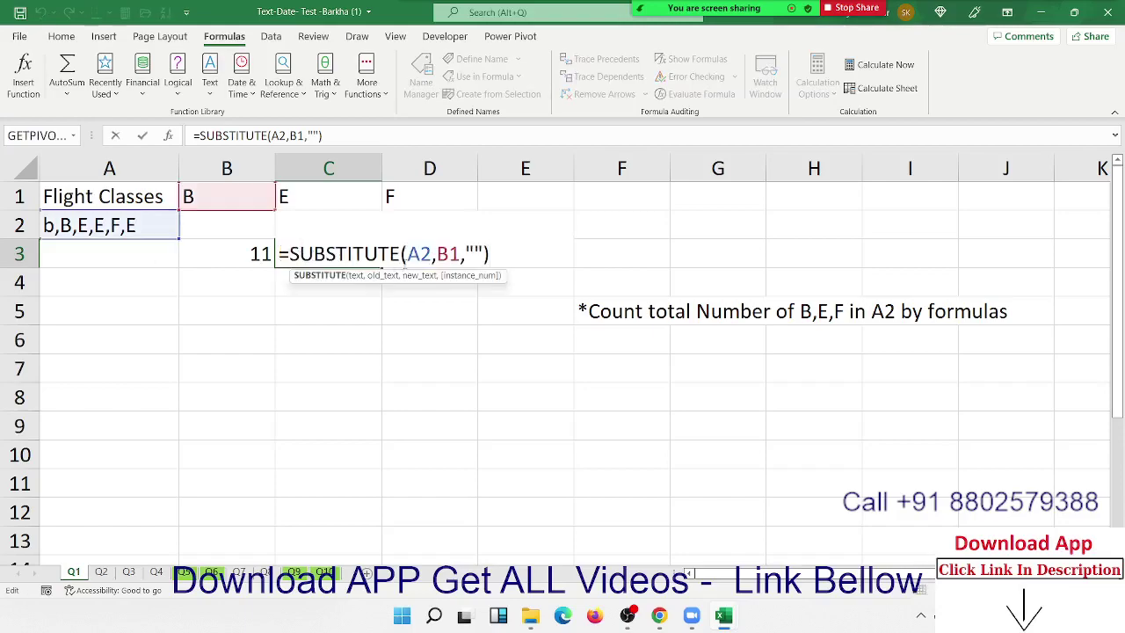
{"action": "left_click", "coordinate": [409, 253]}
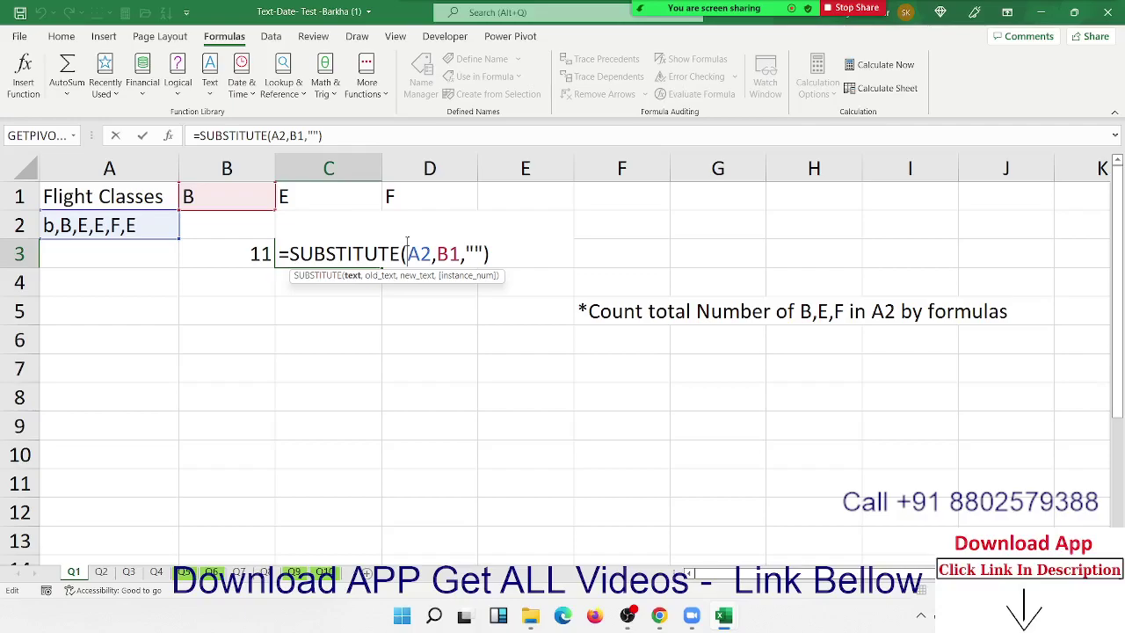
{"action": "type", "text": "up"}
{"action": "key", "text": "Tab"}
{"action": "key", "text": "Right"}
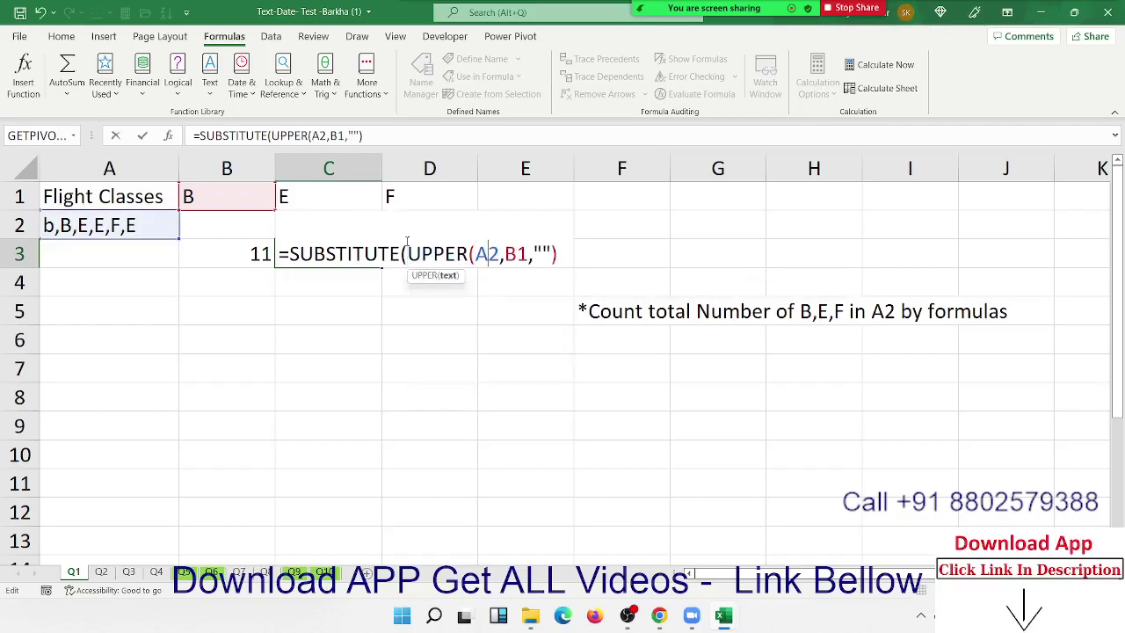
{"action": "key", "text": "Right"}
{"action": "type", "text": ")"}
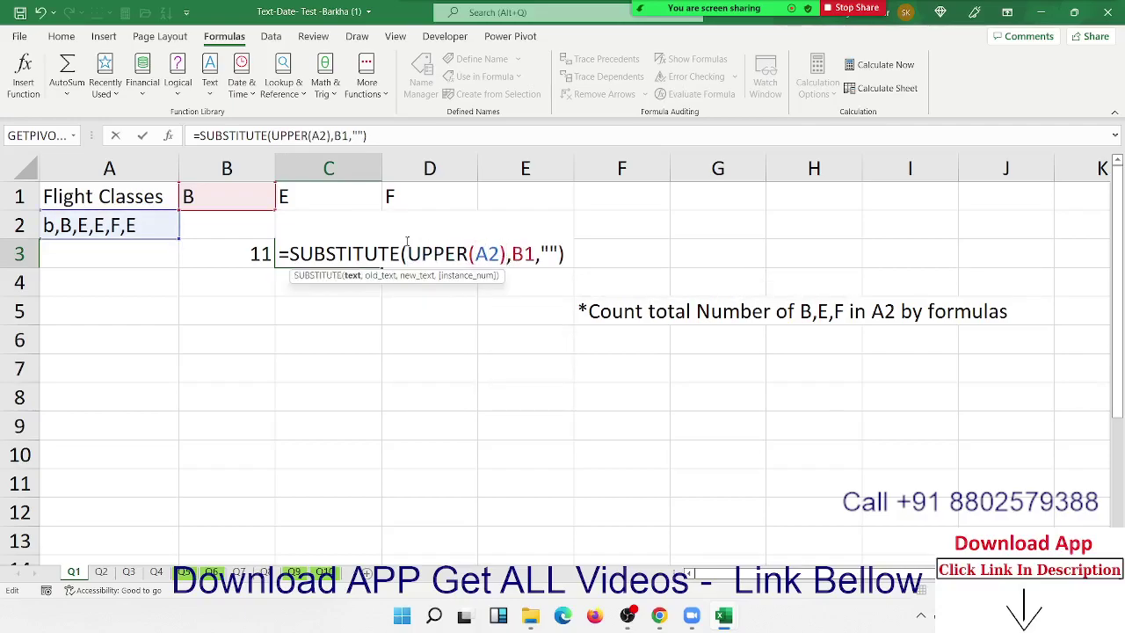
{"action": "key", "text": "Return"}
{"action": "key", "text": "Up"}
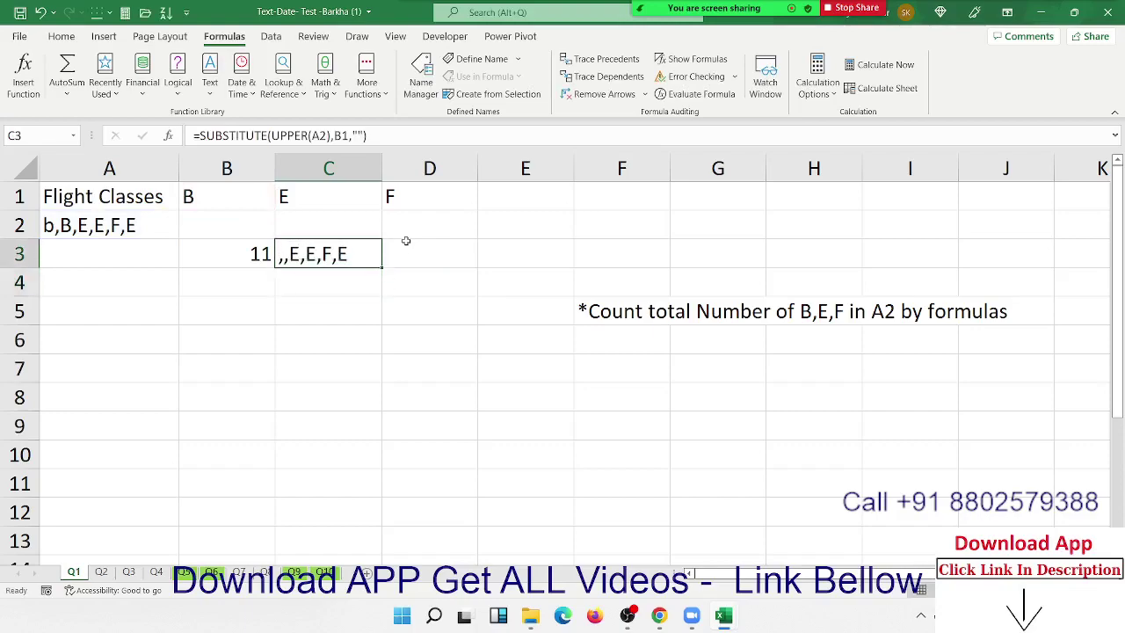
{"action": "left_click", "coordinate": [406, 241]}
{"action": "type", "text": "=l"}
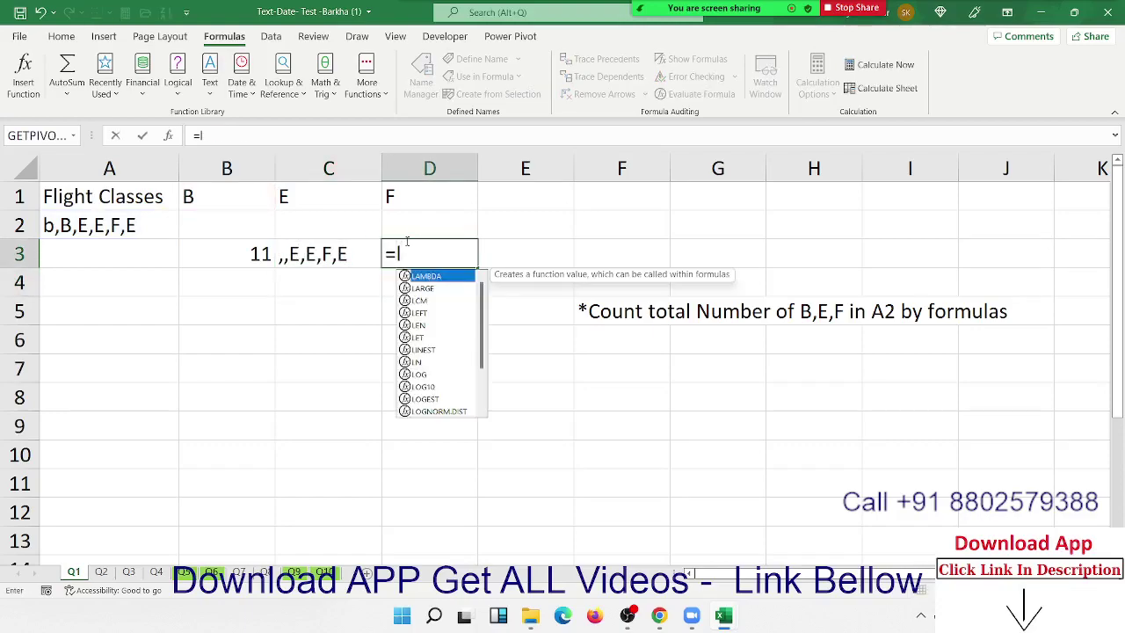
{"action": "type", "text": "en"}
{"action": "key", "text": "Tab"}
{"action": "key", "text": "Left"}
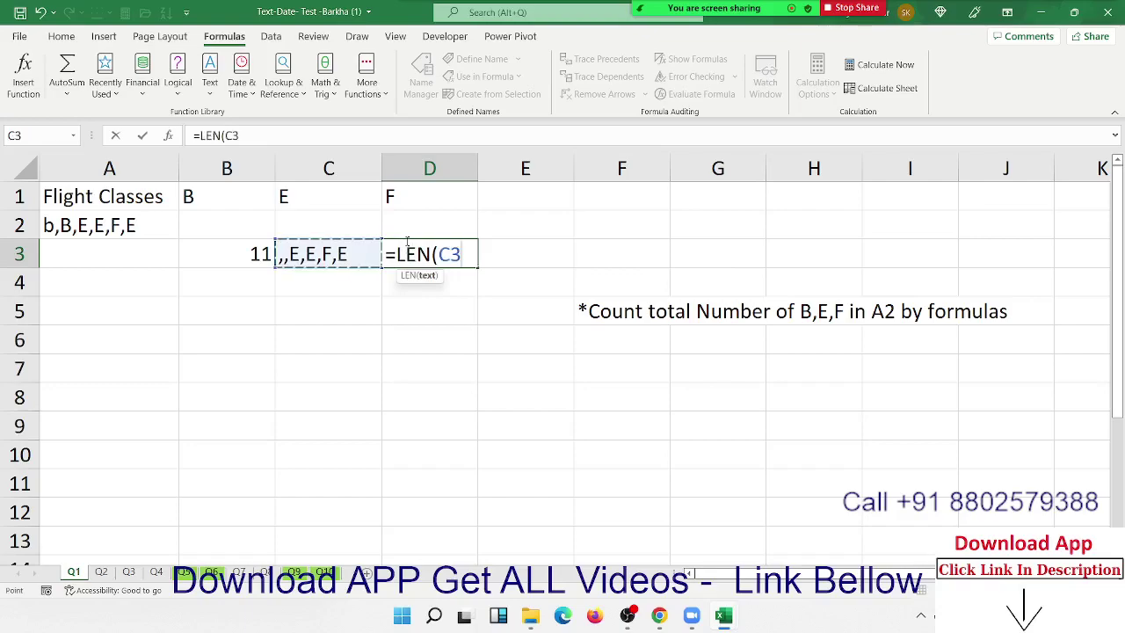
{"action": "key", "text": "ctrl+Return"}
{"action": "key", "text": "Right"}
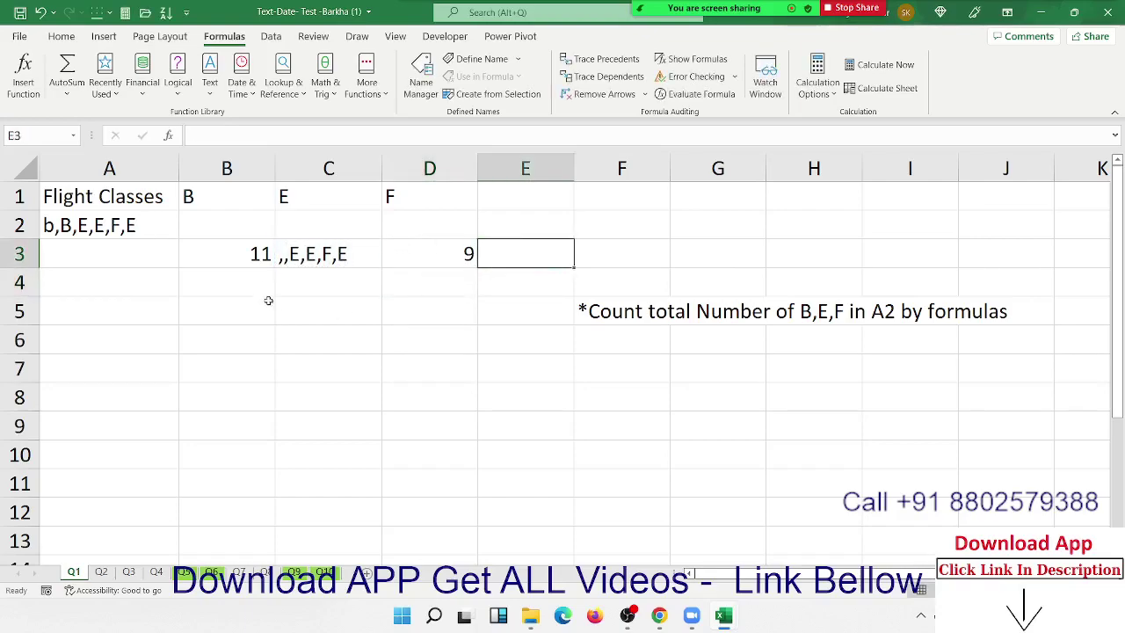
{"action": "left_click", "coordinate": [254, 261]}
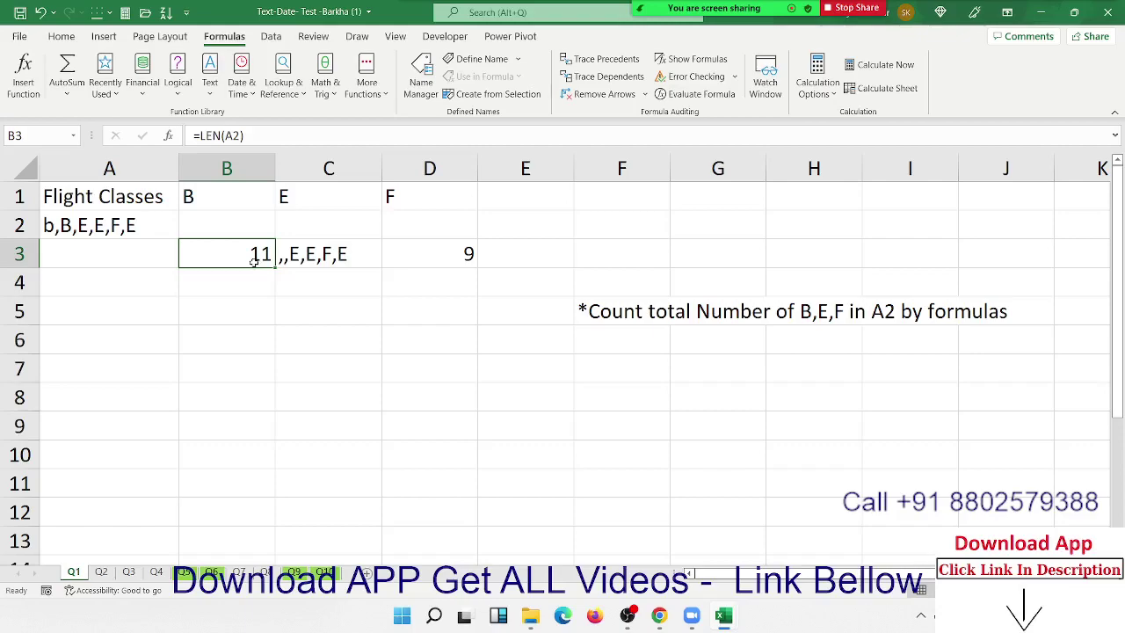
Strip UPPER from C3 so =SUBSTITUTE(A2,B1,"") returns b,,E,E,F,E and D3 shows 10
{"action": "double_click", "coordinate": [342, 250]}
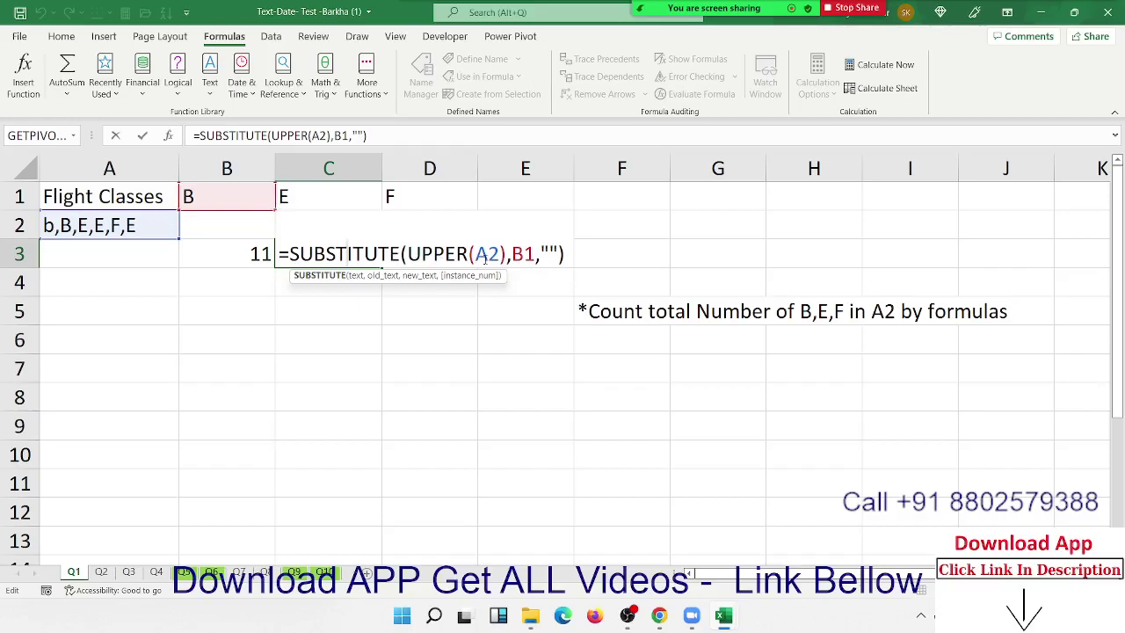
{"action": "left_click_drag", "start_coordinate": [506, 254], "coordinate": [406, 254]}
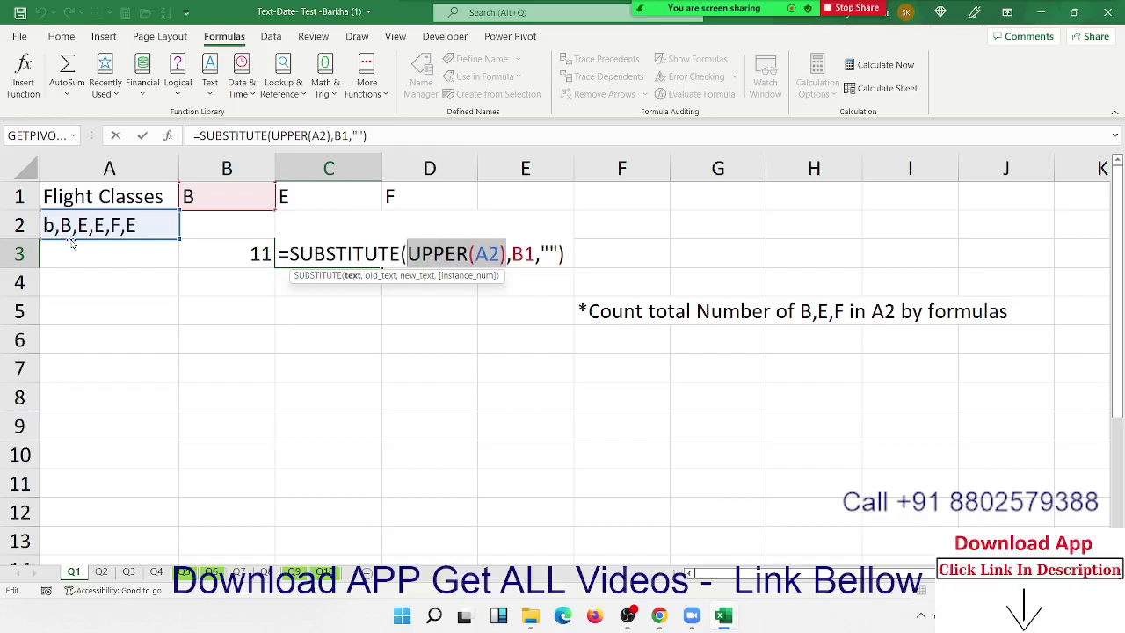
{"action": "key", "text": "Right"}
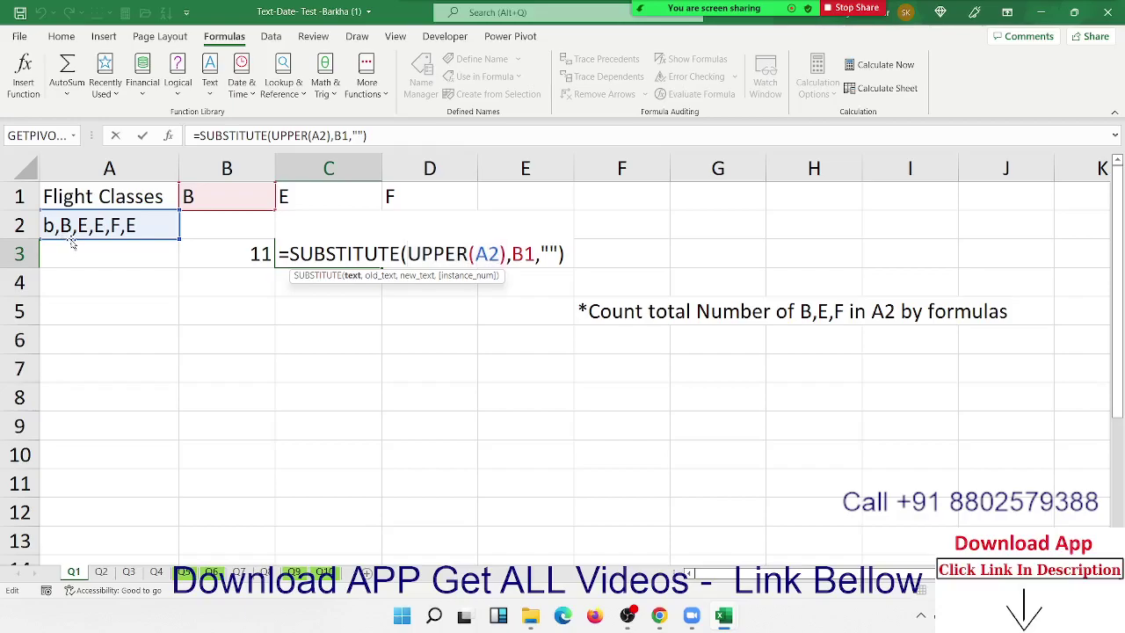
{"action": "key", "text": "Left"}
{"action": "key", "text": "Left"}
{"action": "key", "text": "Left"}
{"action": "key", "text": "BackSpace"}
{"action": "key", "text": "BackSpace"}
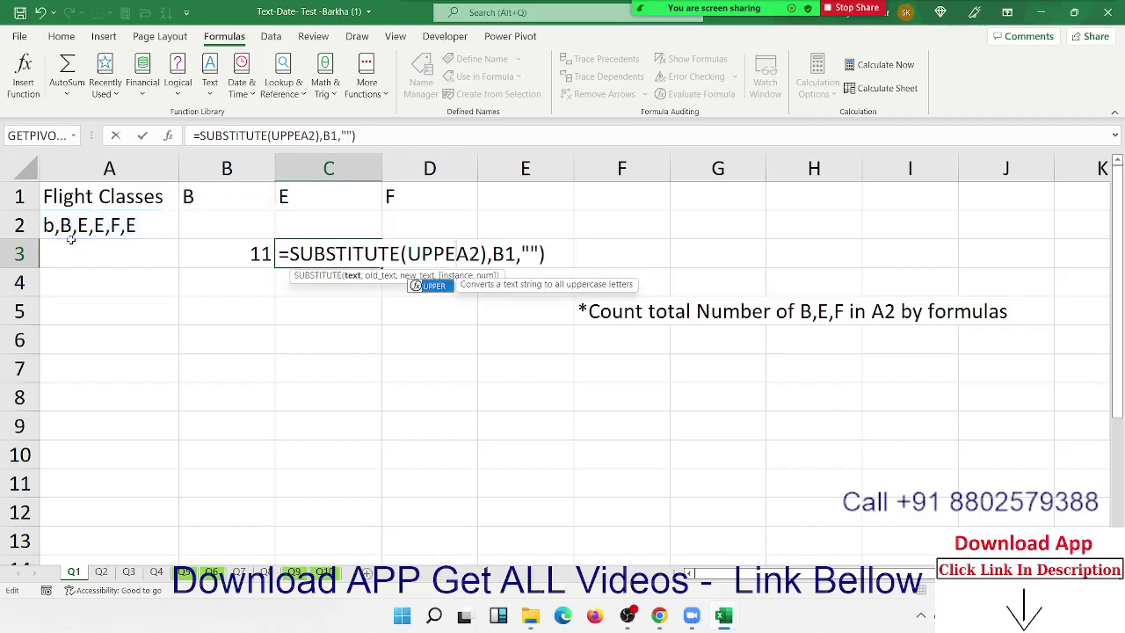
{"action": "key", "text": "BackSpace"}
{"action": "key", "text": "BackSpace"}
{"action": "key", "text": "BackSpace"}
{"action": "key", "text": "BackSpace"}
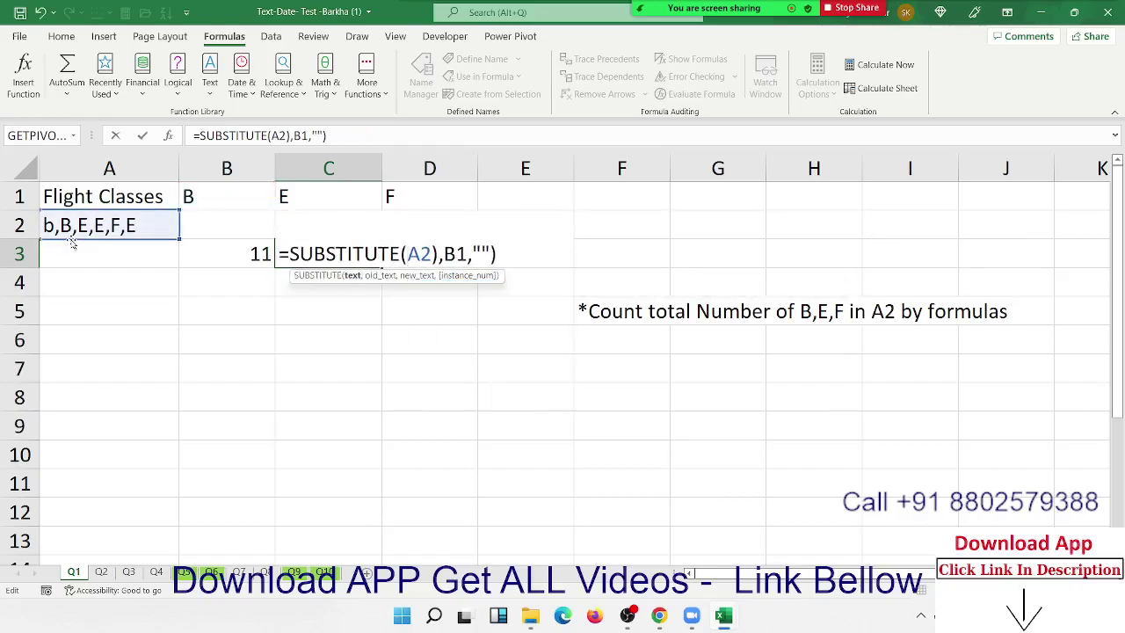
{"action": "key", "text": "Right"}
{"action": "key", "text": "Right"}
{"action": "key", "text": "Delete"}
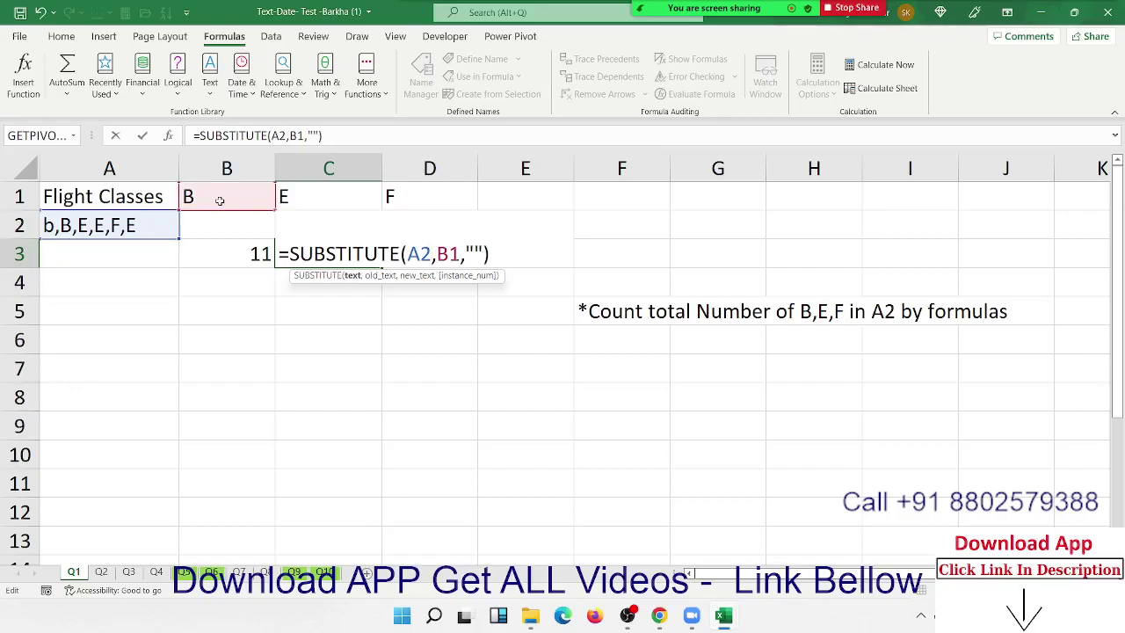
{"action": "key", "text": "Return"}
{"action": "left_click", "coordinate": [330, 254]}
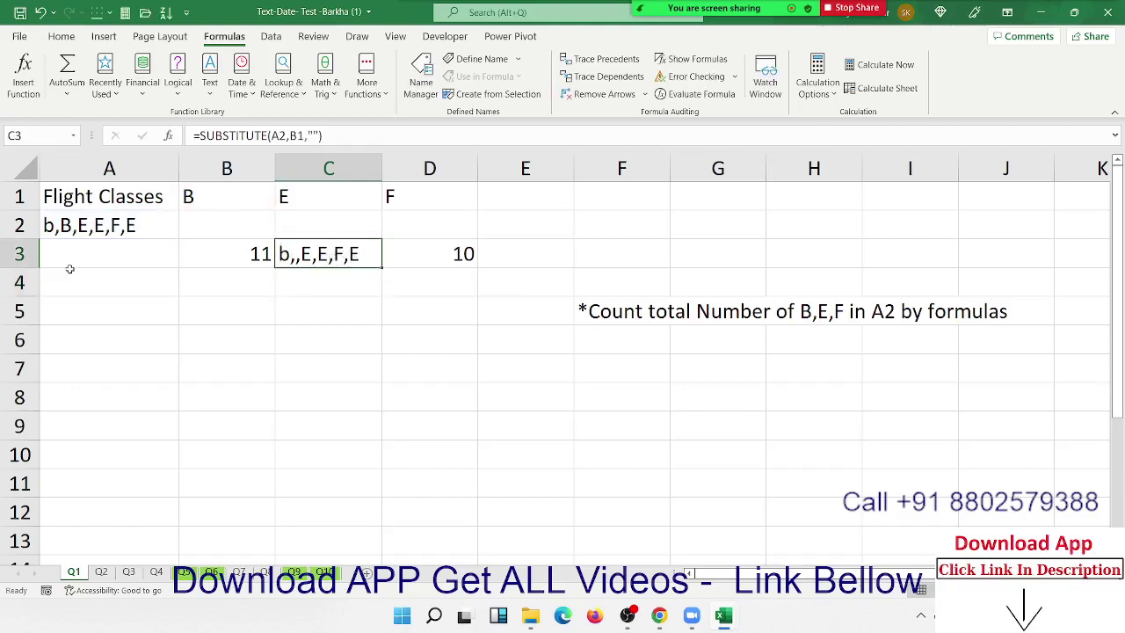
{"action": "left_click", "coordinate": [57, 230]}
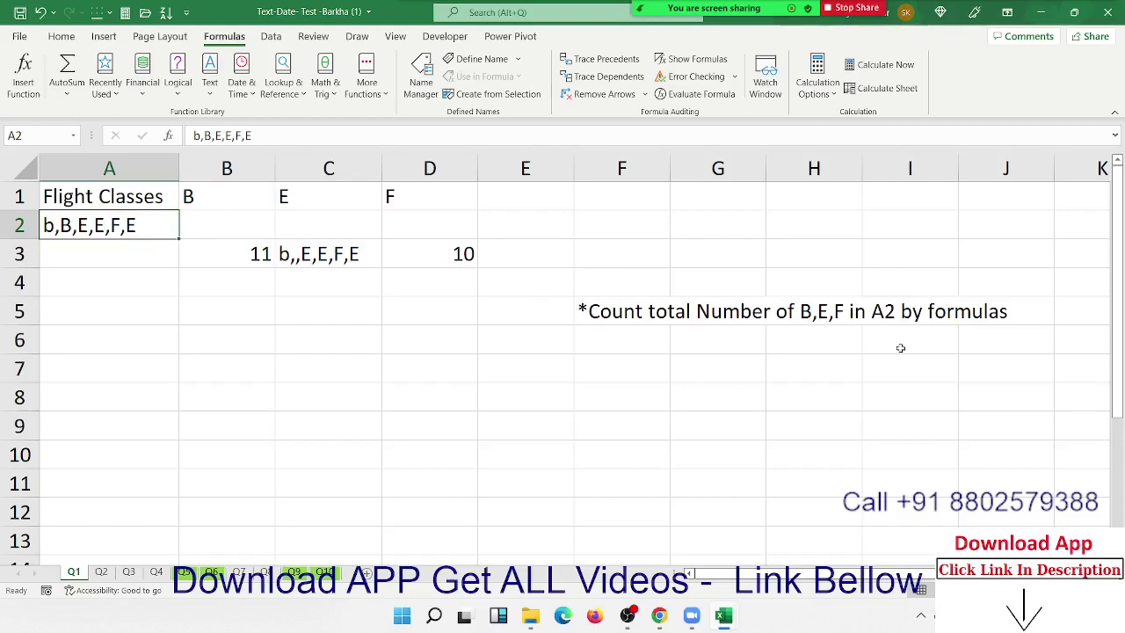
{"action": "left_click", "coordinate": [524, 358]}
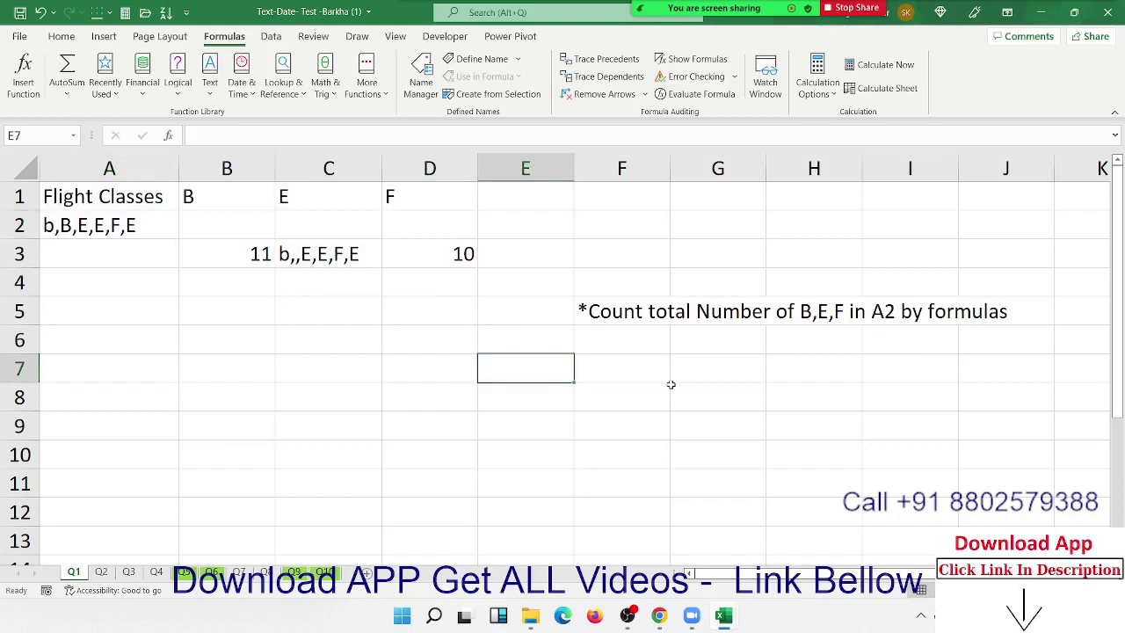
{"action": "type", "text": "b"}
{"action": "key", "text": "Tab"}
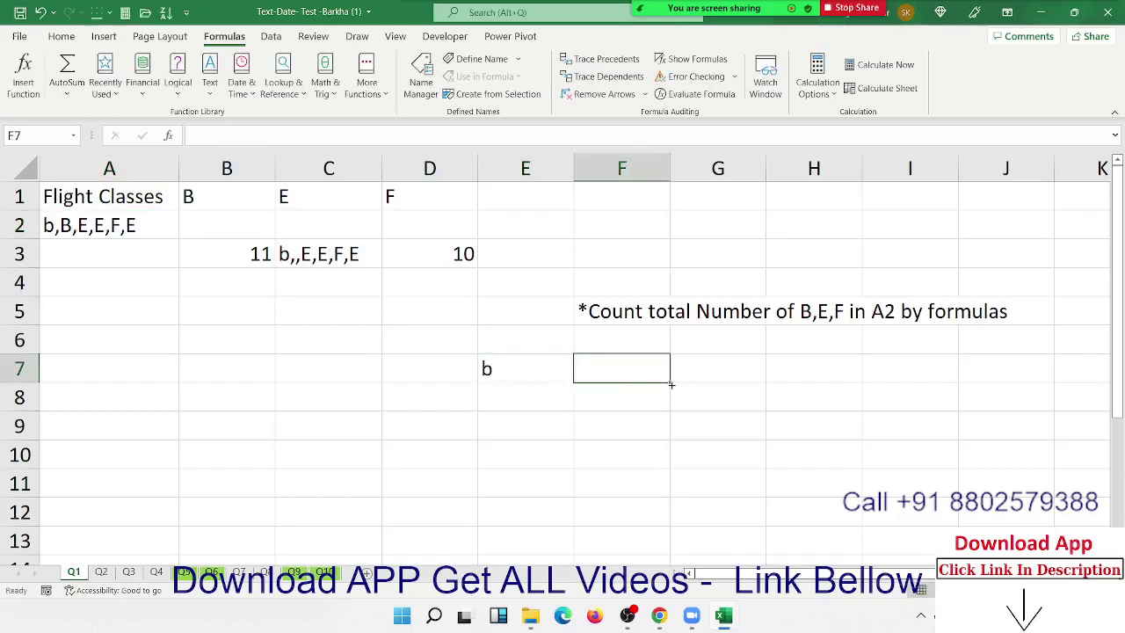
{"action": "type", "text": "B"}
{"action": "key", "text": "Tab"}
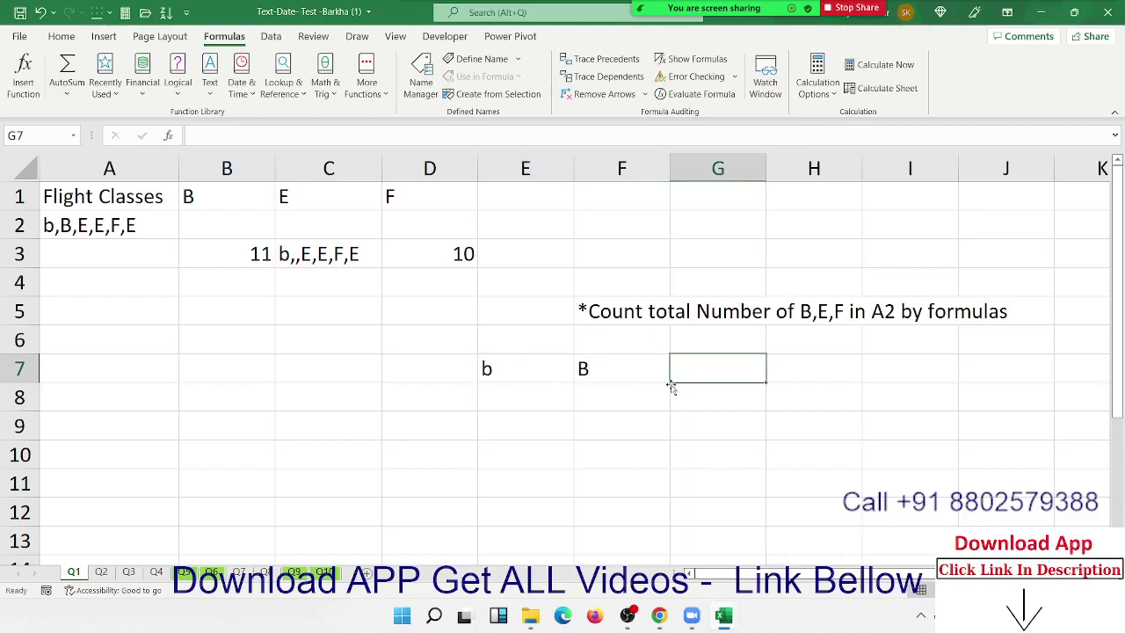
{"action": "type", "text": "="}
{"action": "key", "text": "Left"}
{"action": "key", "text": "Left"}
{"action": "type", "text": "="}
{"action": "key", "text": "Left"}
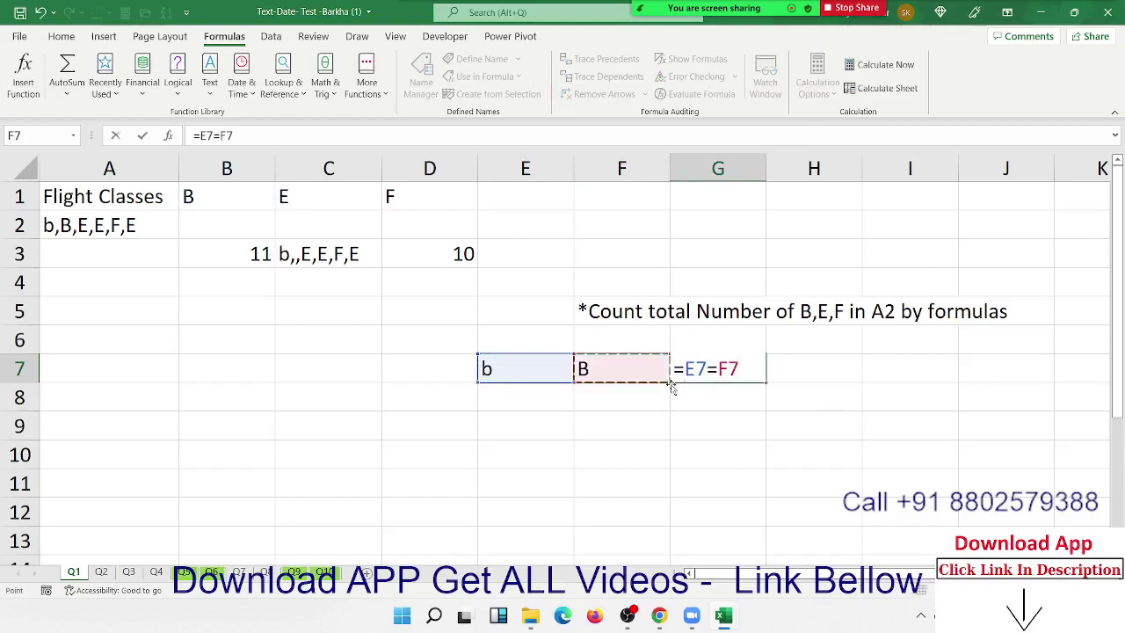
{"action": "key", "text": "ctrl+Return"}
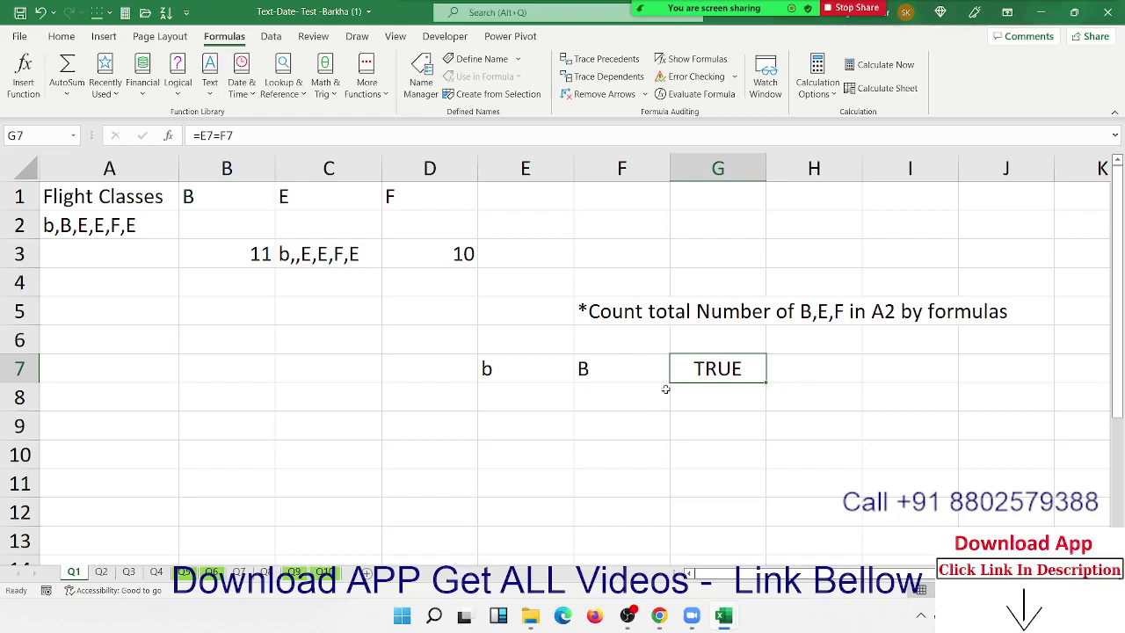
{"action": "mouse_move", "coordinate": [502, 372]}
{"action": "left_mouse_down"}
{"action": "mouse_move", "coordinate": [625, 365]}
{"action": "mouse_move", "coordinate": [682, 376]}
{"action": "left_mouse_up"}
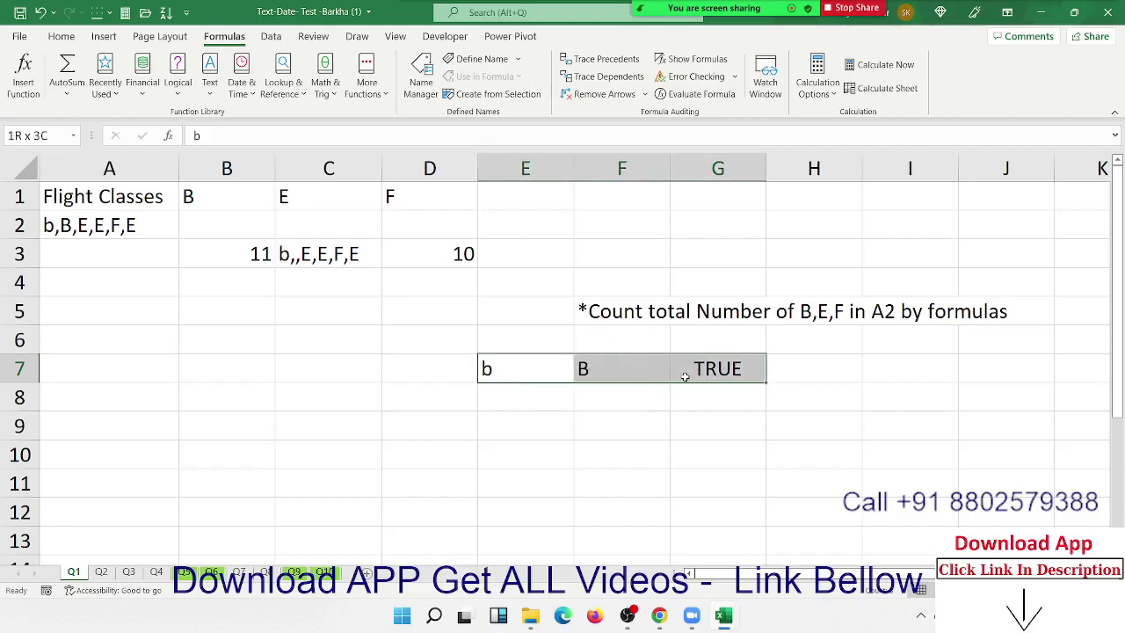
{"action": "key", "text": "Delete"}
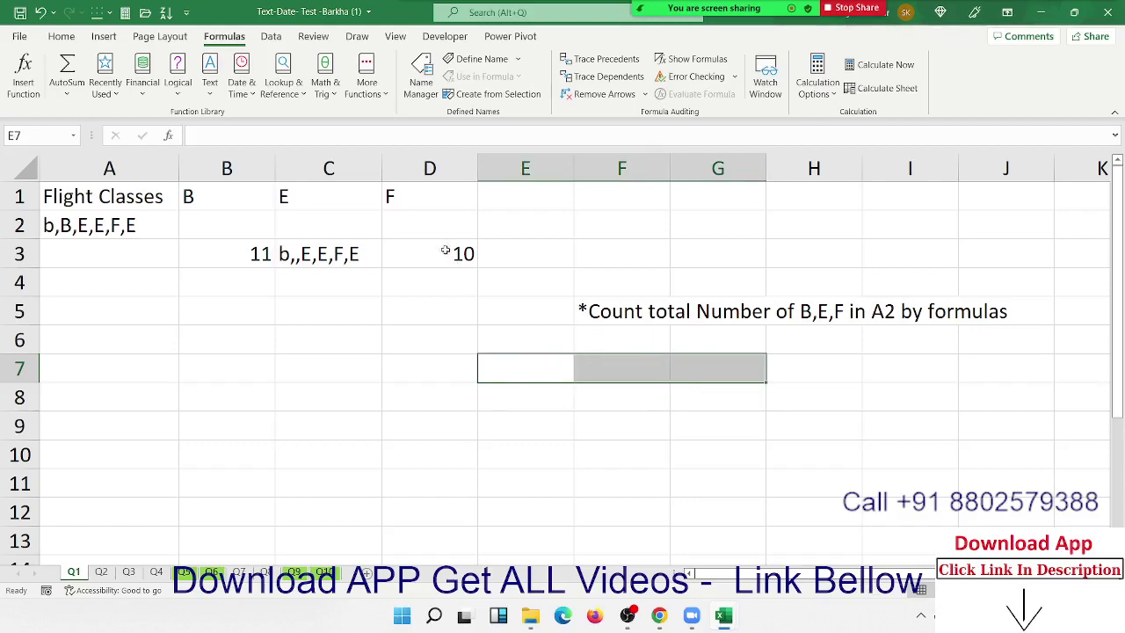
Enter =B3-D3 in E3, counting 1 uppercase B removed
{"action": "left_click", "coordinate": [311, 255]}
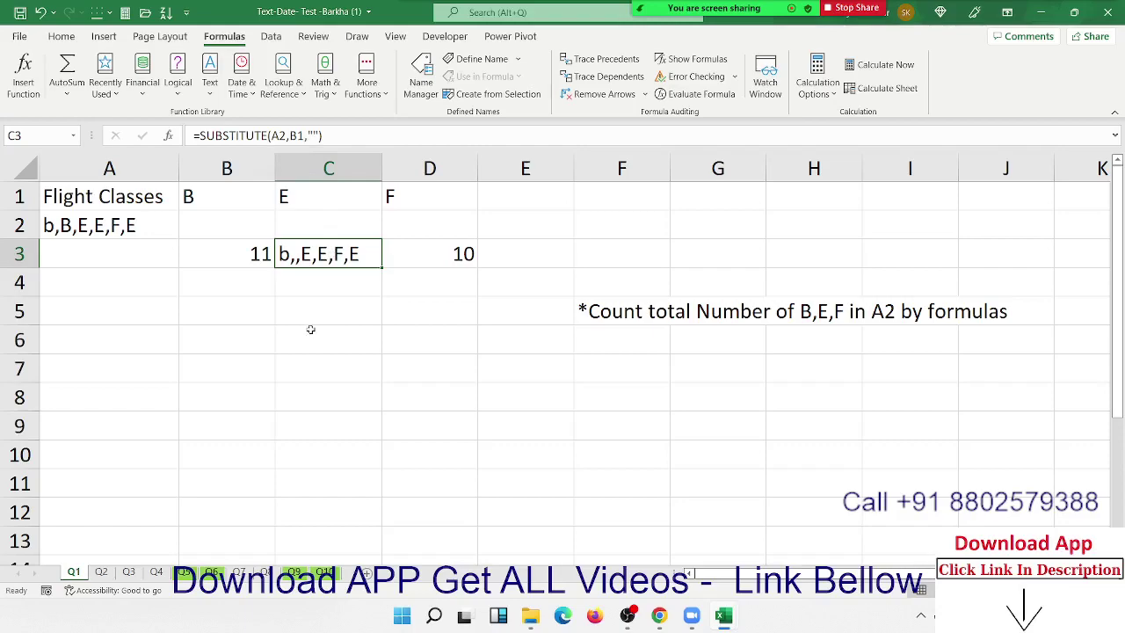
{"action": "key", "text": "Return"}
{"action": "left_click", "coordinate": [511, 252]}
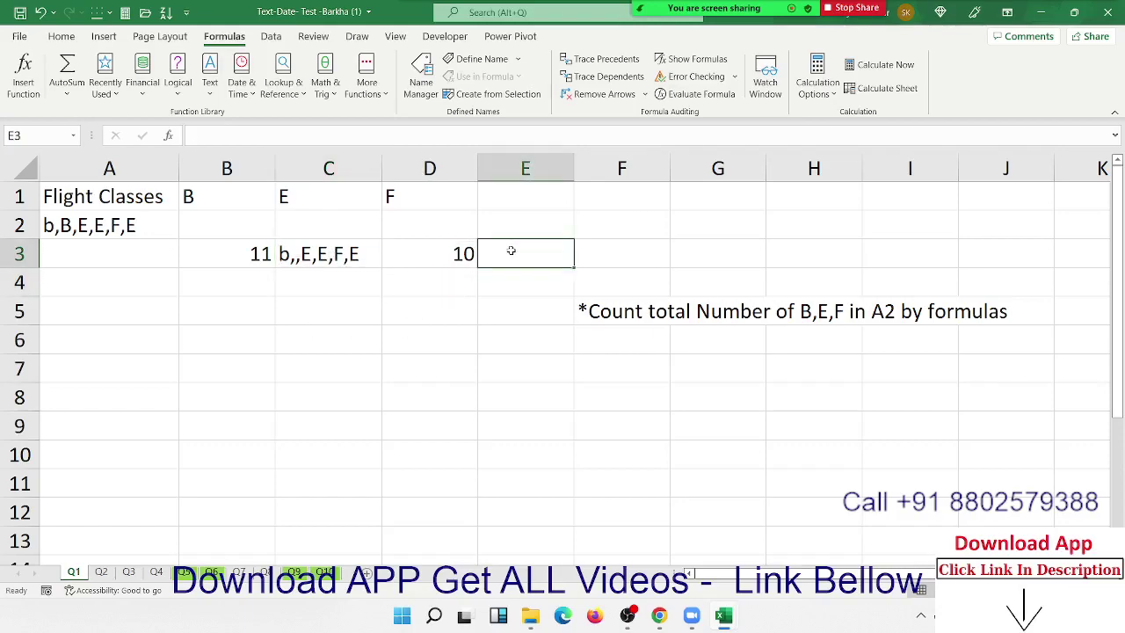
{"action": "type", "text": "="}
{"action": "key", "text": "Left"}
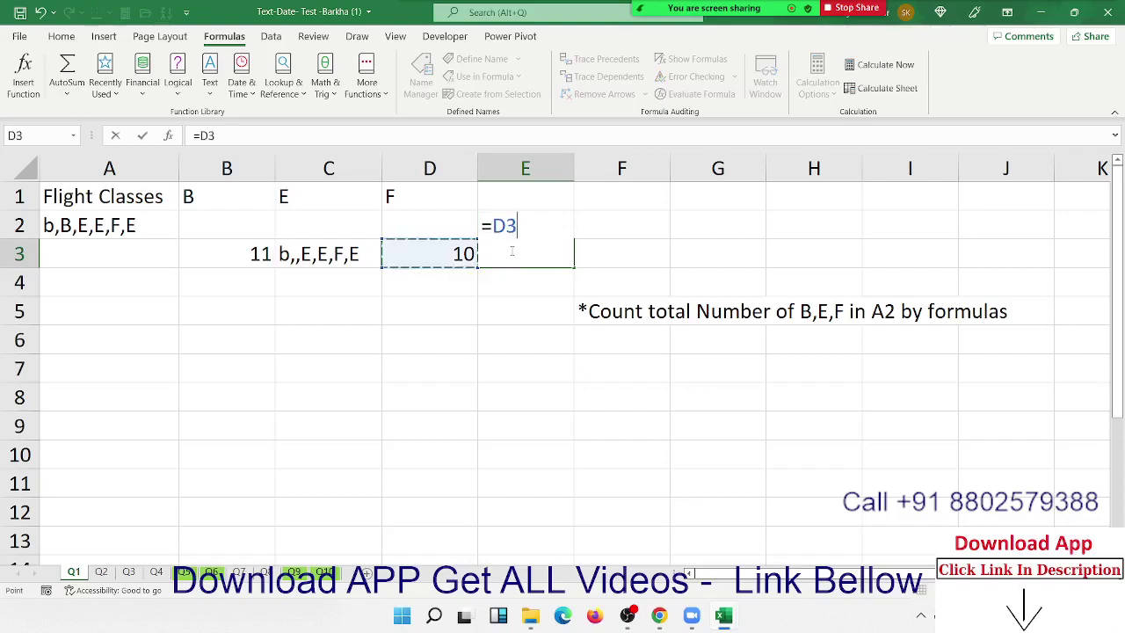
{"action": "key", "text": "Left"}
{"action": "key", "text": "Left"}
{"action": "type", "text": "-"}
{"action": "key", "text": "Left"}
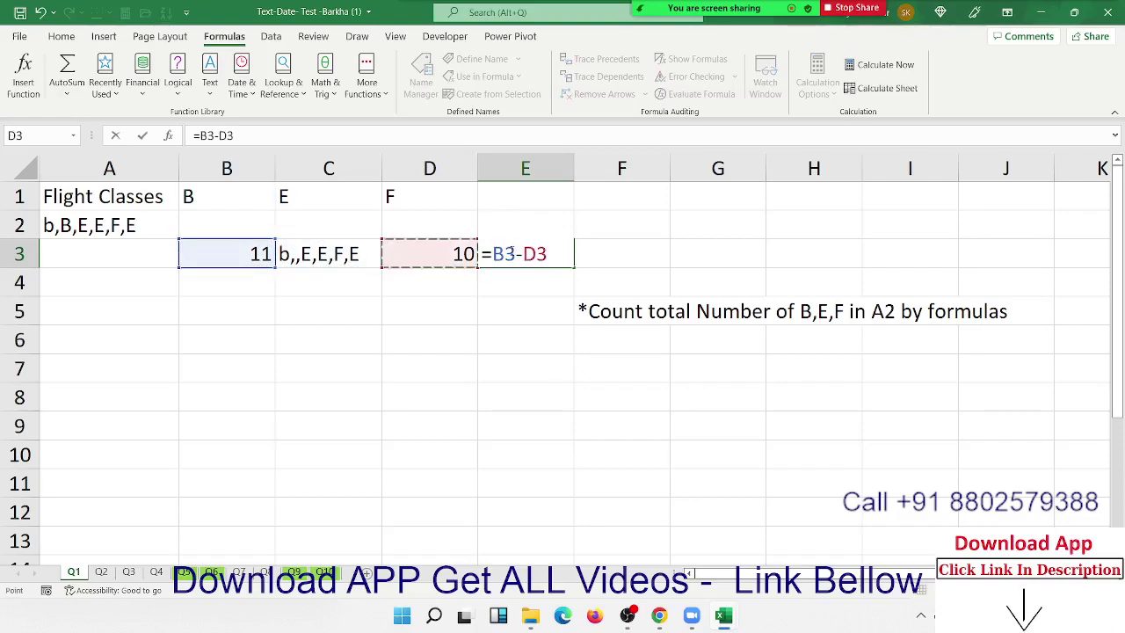
{"action": "key", "text": "Return"}
{"action": "left_click", "coordinate": [510, 251]}
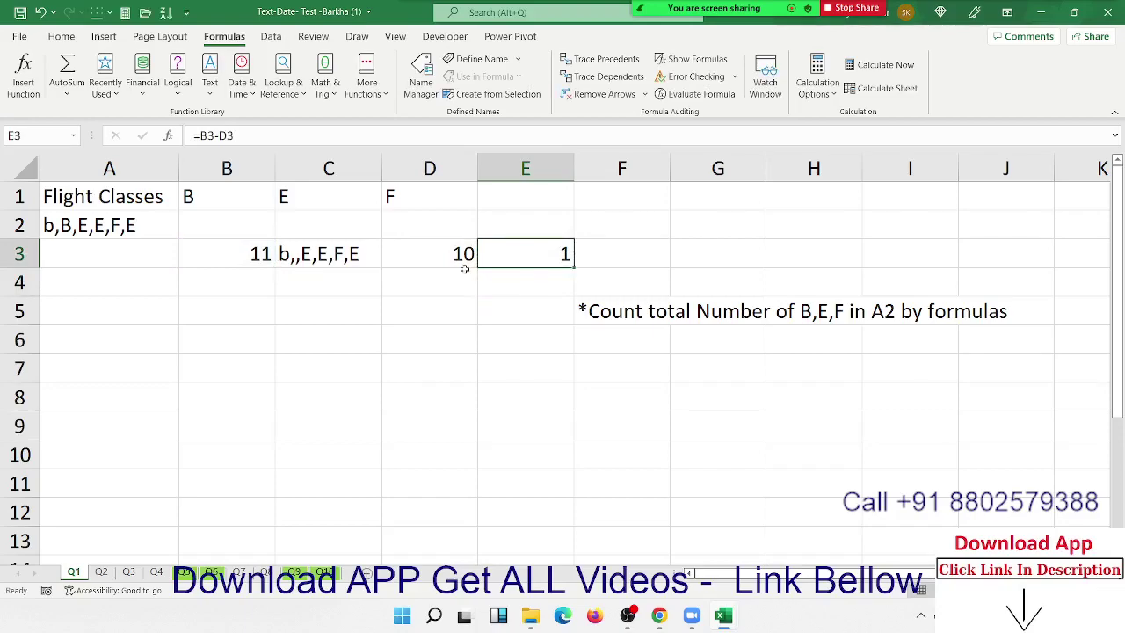
Restore =SUBSTITUTE(UPPER(A2),B1,"") in C3, so D3 shows 9 and E3 counts 2
{"action": "double_click", "coordinate": [351, 251]}
{"action": "left_click", "coordinate": [407, 254]}
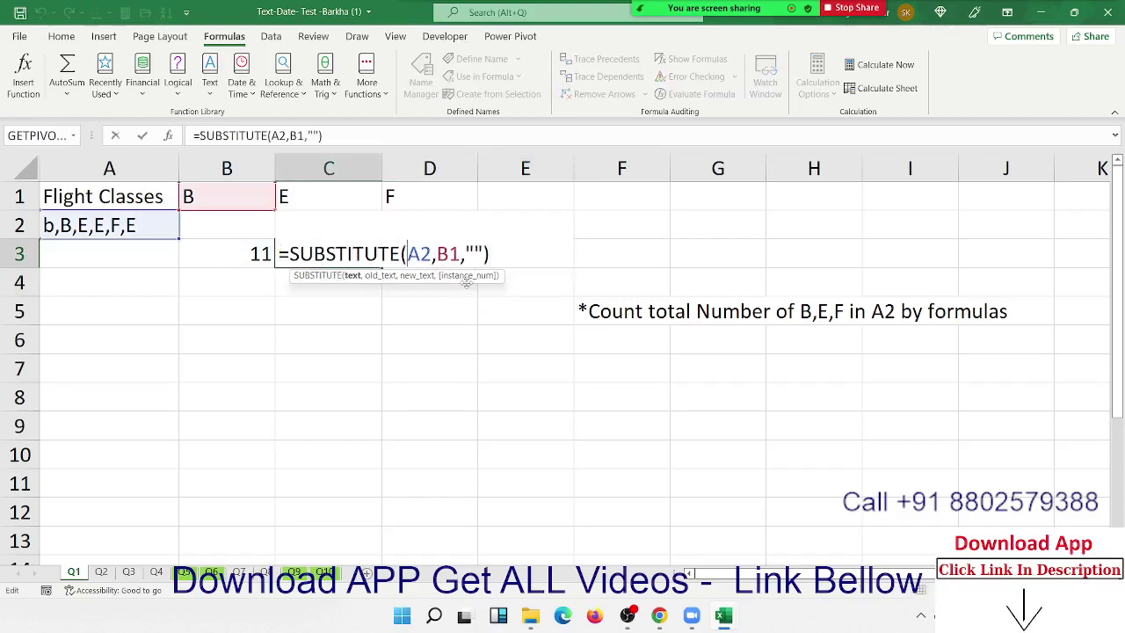
{"action": "type", "text": "up"}
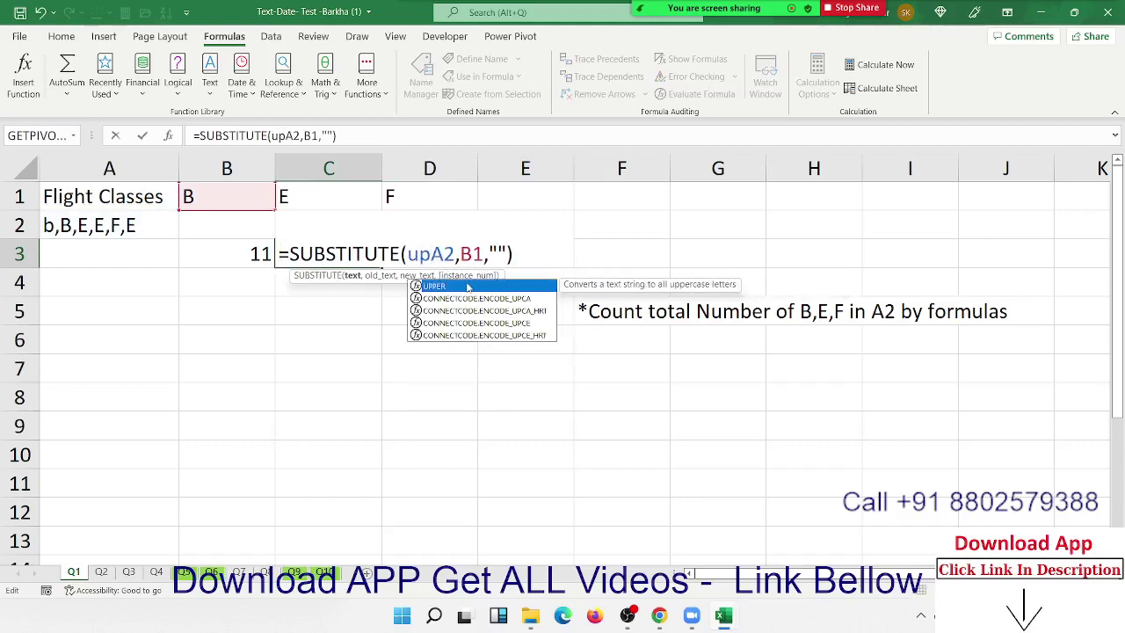
{"action": "double_click", "coordinate": [468, 286]}
{"action": "key", "text": "Right"}
{"action": "key", "text": "Right"}
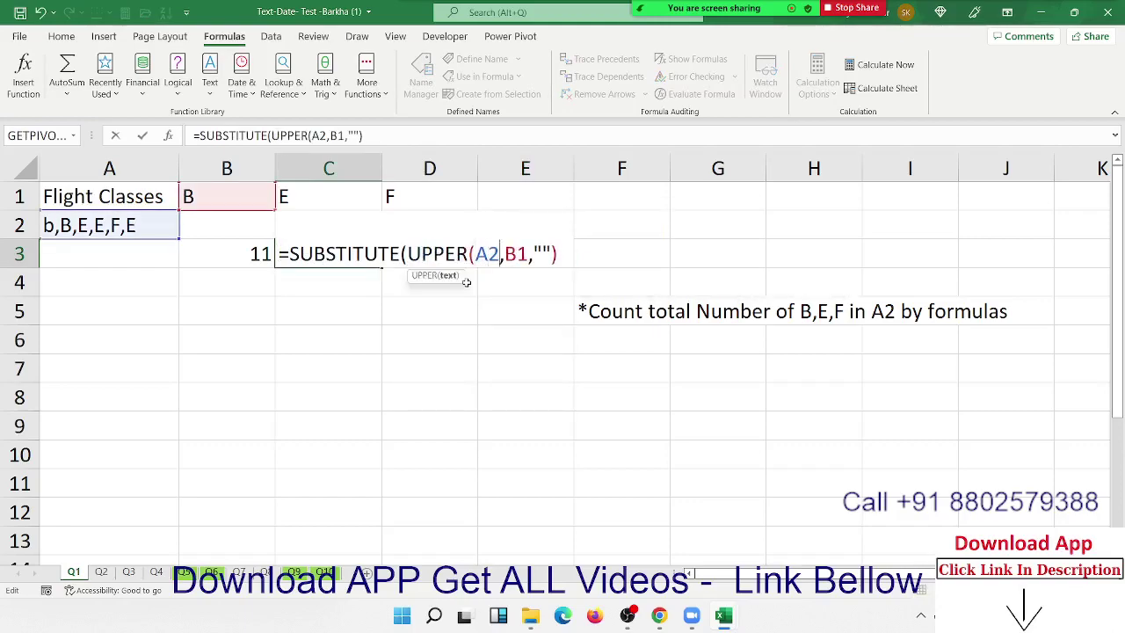
{"action": "type", "text": ")"}
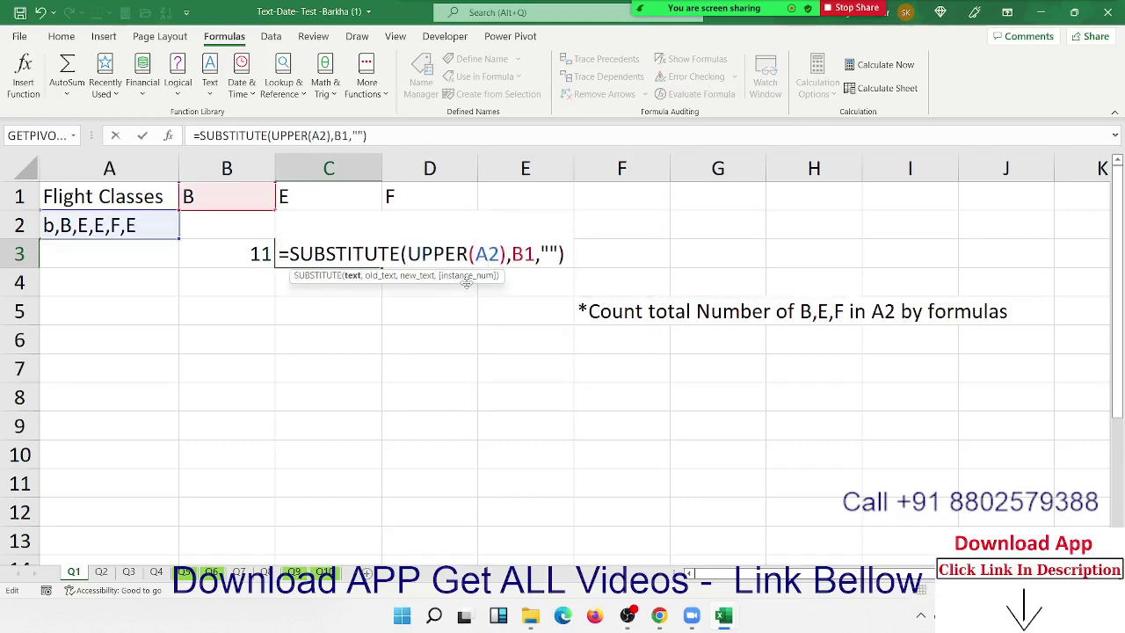
{"action": "key", "text": "Return"}
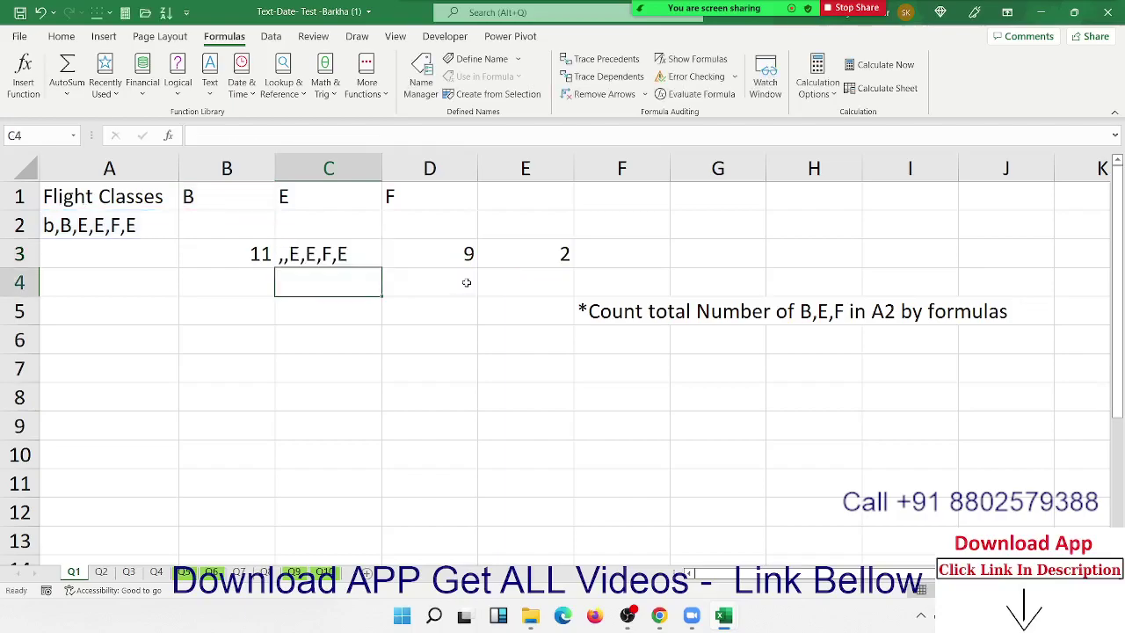
{"action": "key", "text": "Up"}
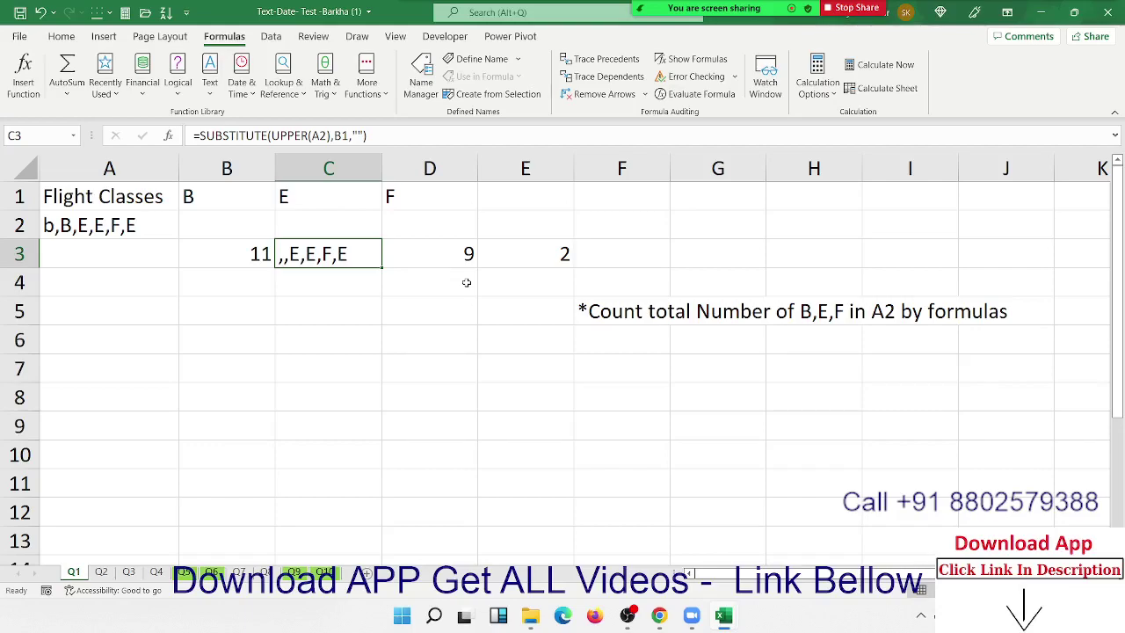
Replace the B3 reference in E3's formula with LEN(A2)
{"action": "key", "text": "Left"}
{"action": "key", "text": "Right"}
{"action": "key", "text": "Right"}
{"action": "key", "text": "Right"}
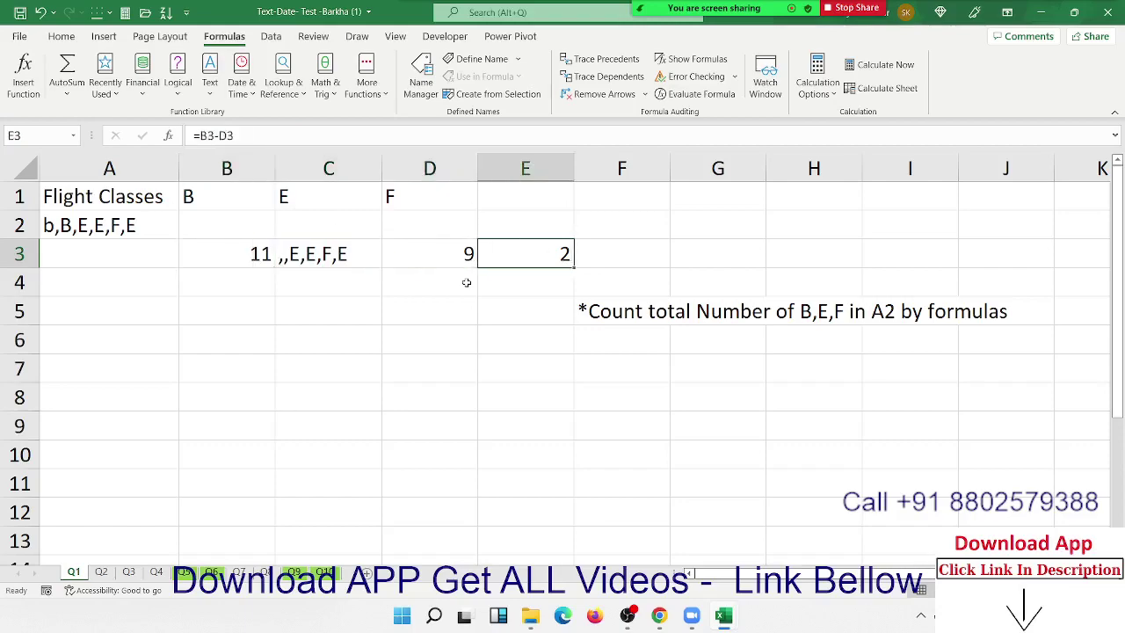
{"action": "key", "text": "Left"}
{"action": "key", "text": "Left"}
{"action": "key", "text": "Left"}
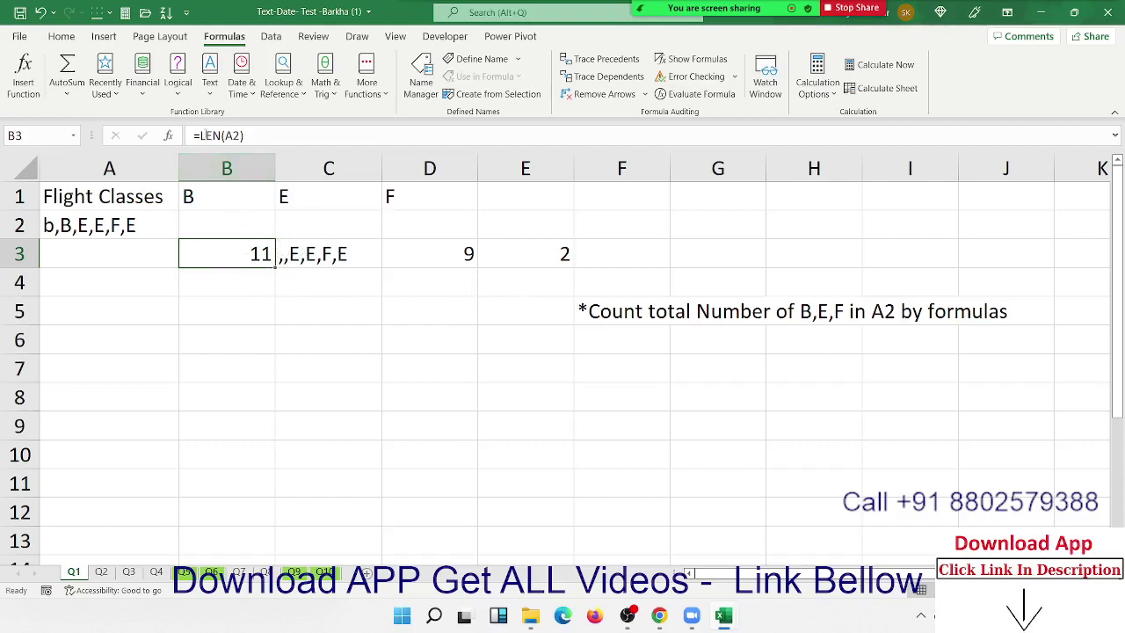
{"action": "left_click", "coordinate": [202, 135]}
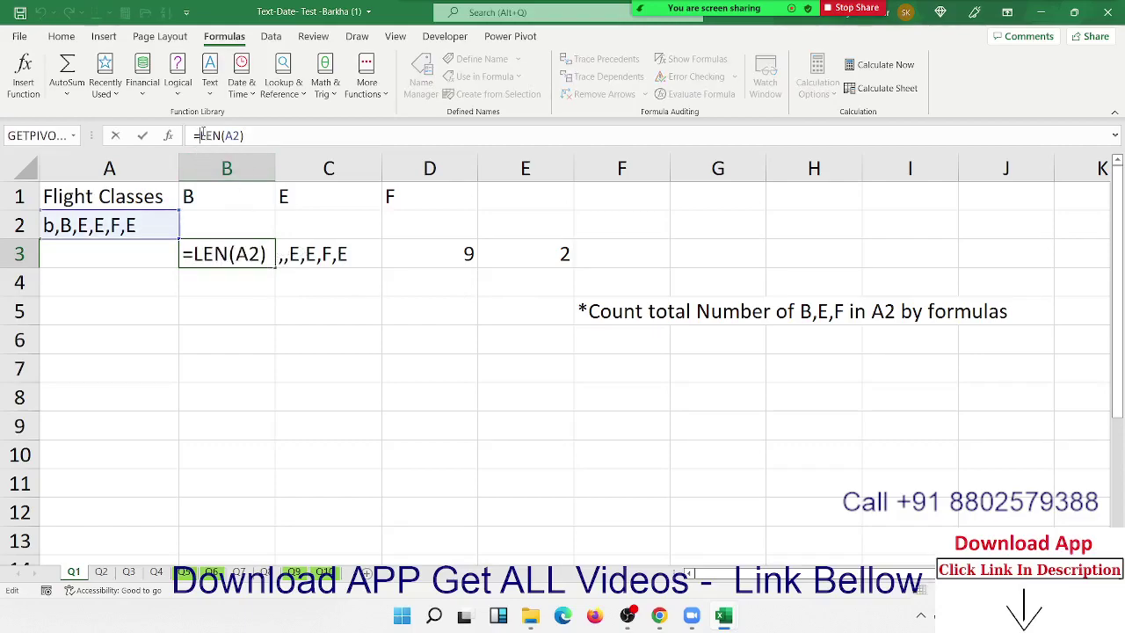
{"action": "left_click_drag", "start_coordinate": [199, 135], "coordinate": [245, 135]}
{"action": "key", "text": "ctrl+c"}
{"action": "key", "text": "Escape"}
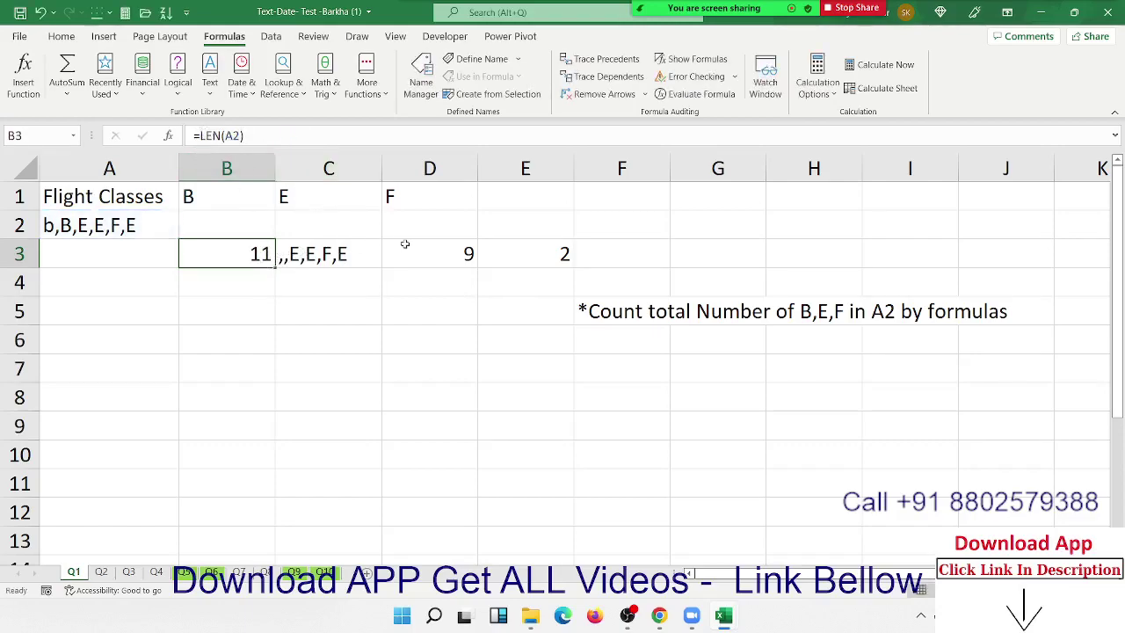
{"action": "double_click", "coordinate": [504, 254]}
{"action": "double_click", "coordinate": [505, 254]}
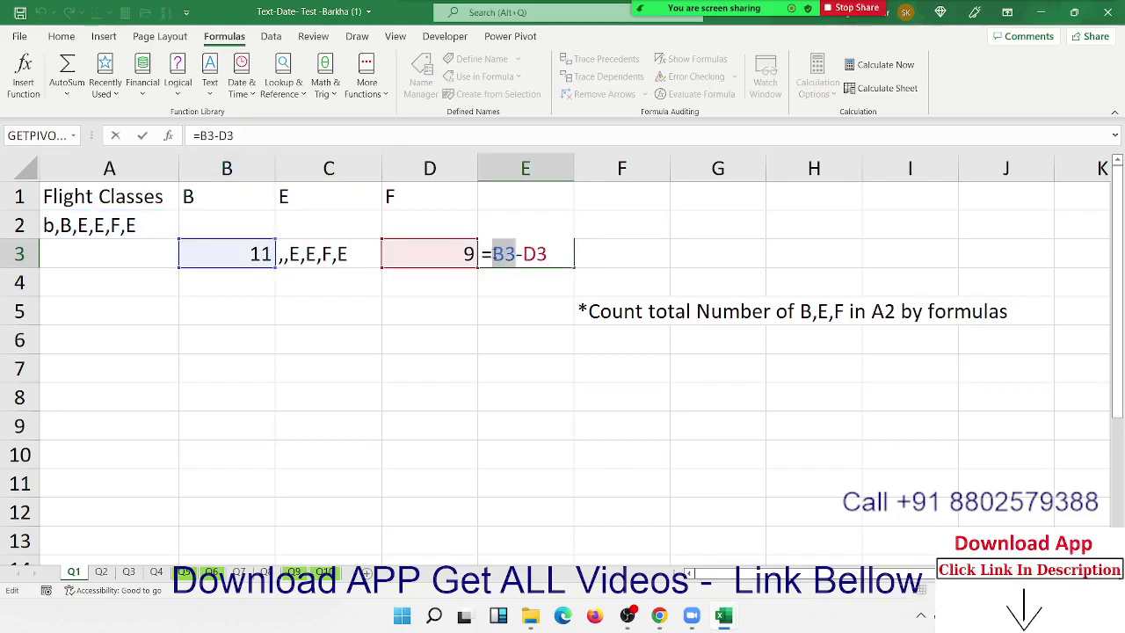
{"action": "key", "text": "ctrl+v"}
{"action": "key", "text": "Return"}
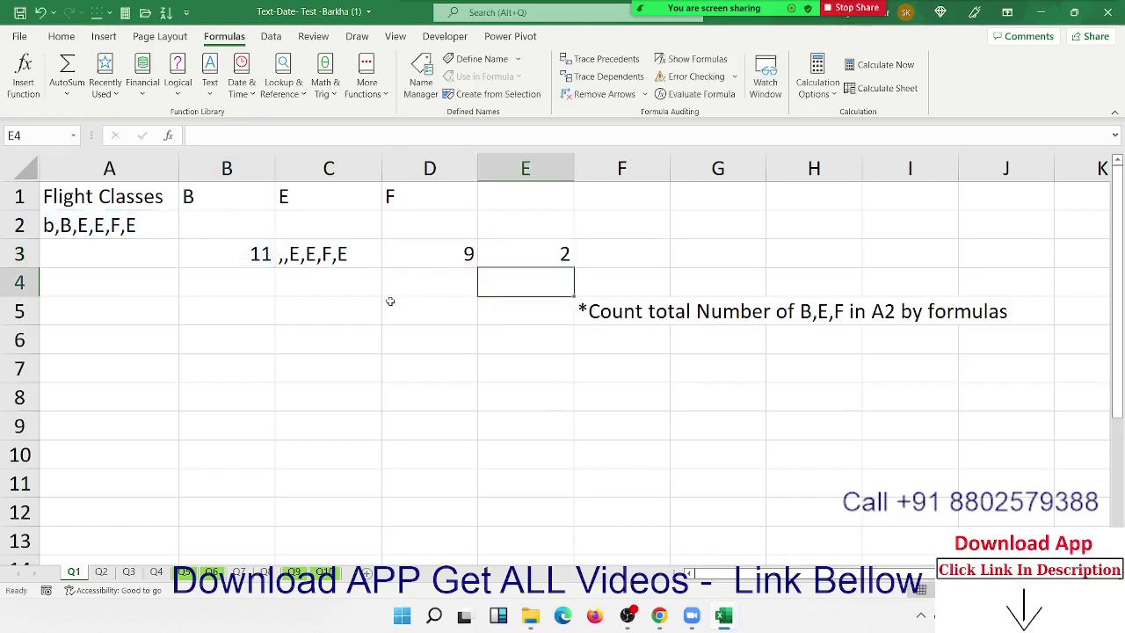
Nest C3's SUBSTITUTE expression into D3's formula in place of the C3 reference
{"action": "left_click", "coordinate": [327, 248]}
{"action": "double_click", "coordinate": [327, 248]}
{"action": "left_click_drag", "start_coordinate": [279, 254], "coordinate": [665, 246]}
{"action": "key", "text": "ctrl+c"}
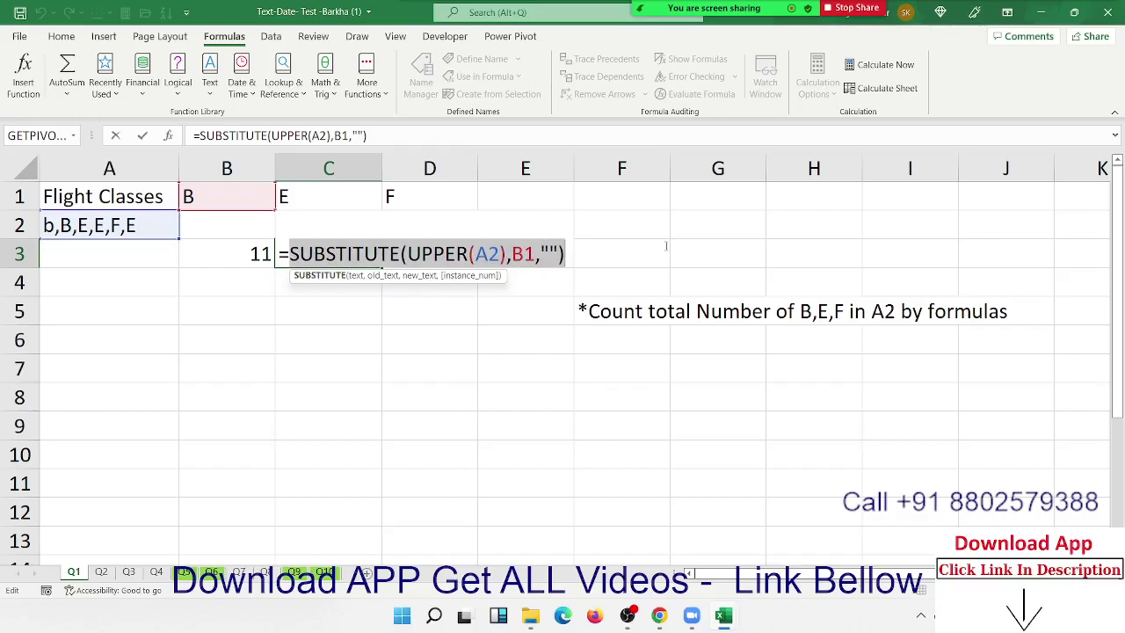
{"action": "key", "text": "Escape"}
{"action": "left_click", "coordinate": [410, 260]}
{"action": "double_click", "coordinate": [409, 261]}
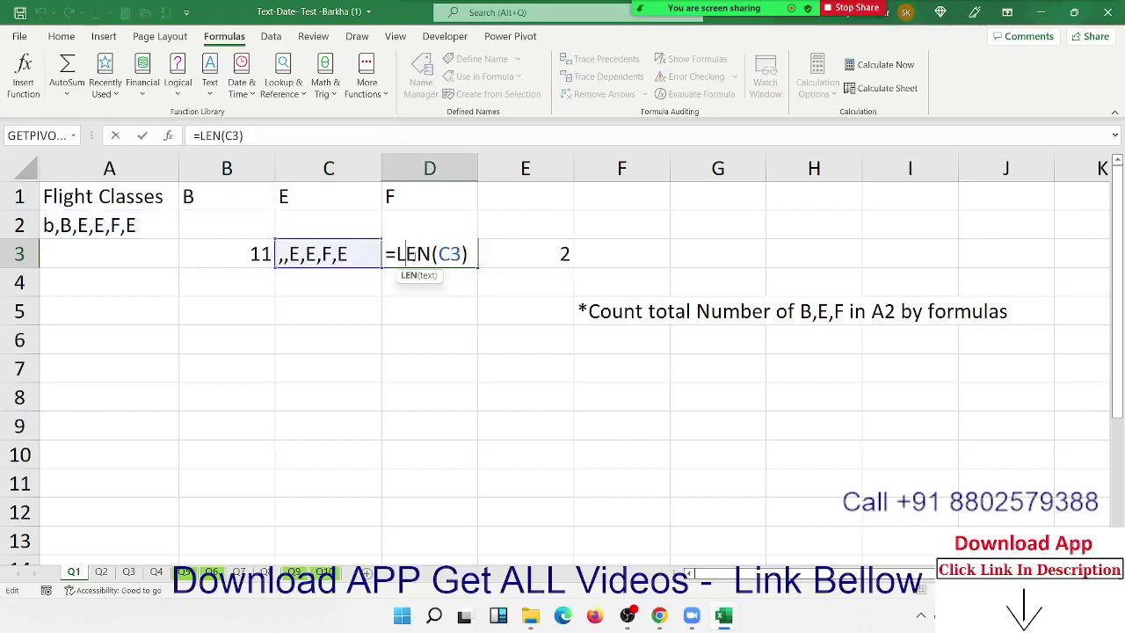
{"action": "double_click", "coordinate": [451, 254]}
{"action": "key", "text": "ctrl+v"}
{"action": "key", "text": "Return"}
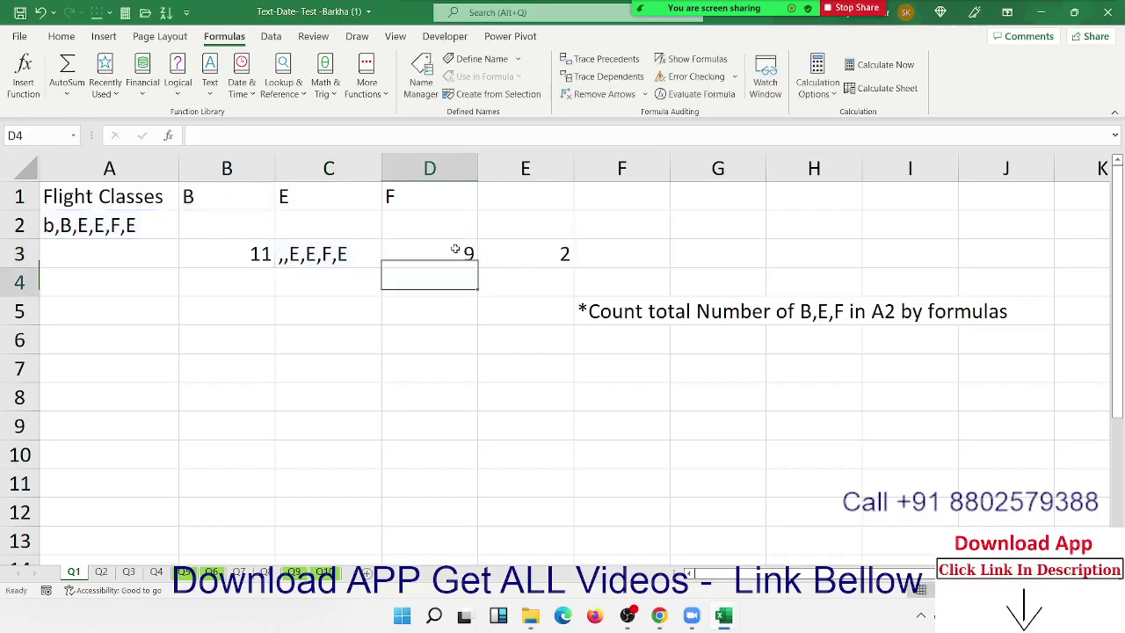
Substitute D3's nested LEN expression into E3, giving =LEN(A2)-LEN(SUBSTITUTE(UPPER(A2),B1,""))
{"action": "left_click", "coordinate": [455, 250]}
{"action": "double_click", "coordinate": [454, 251]}
{"action": "left_click_drag", "start_coordinate": [394, 253], "coordinate": [870, 267]}
{"action": "key", "text": "ctrl+c"}
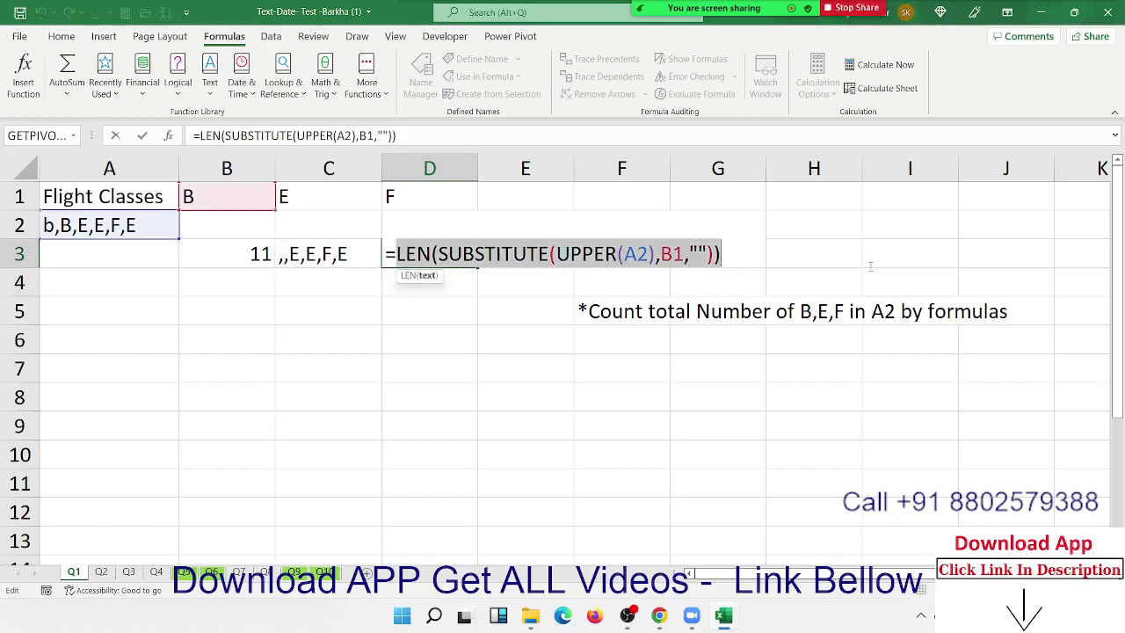
{"action": "key", "text": "Escape"}
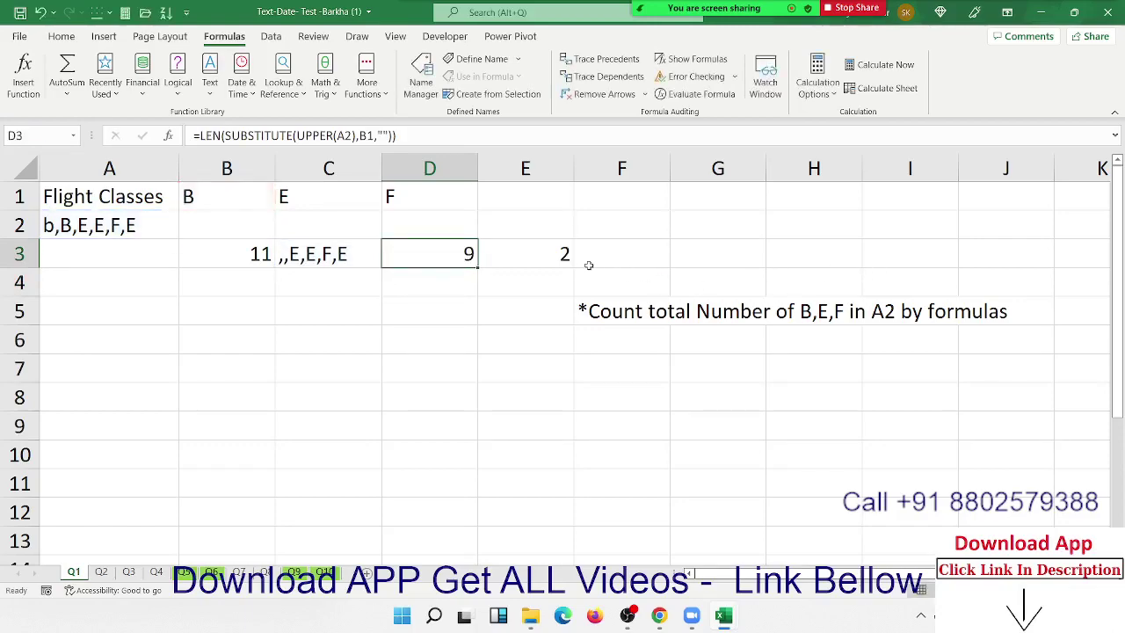
{"action": "double_click", "coordinate": [585, 259]}
{"action": "double_click", "coordinate": [586, 254]}
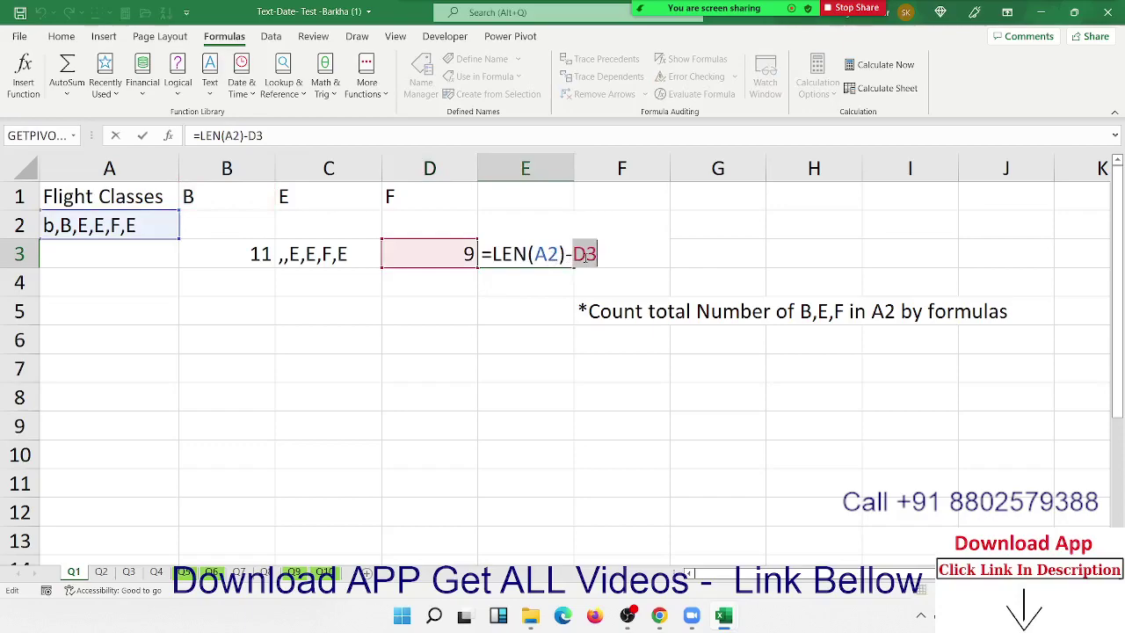
{"action": "key", "text": "ctrl+v"}
{"action": "key", "text": "Return"}
Clear the helper cells B3:D3
{"action": "key", "text": "Up"}
{"action": "key", "text": "Left"}
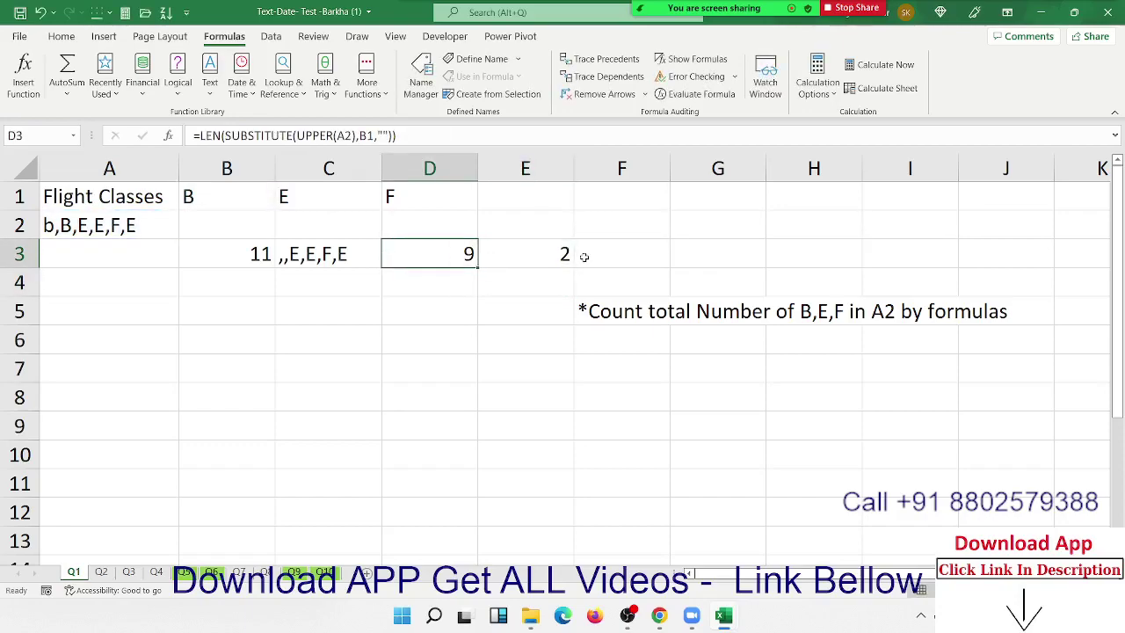
{"action": "key", "text": "shift+Left"}
{"action": "key", "text": "shift+Left"}
{"action": "key", "text": "Delete"}
Move the combined count formula from E3 into B2
{"action": "key", "text": "Right"}
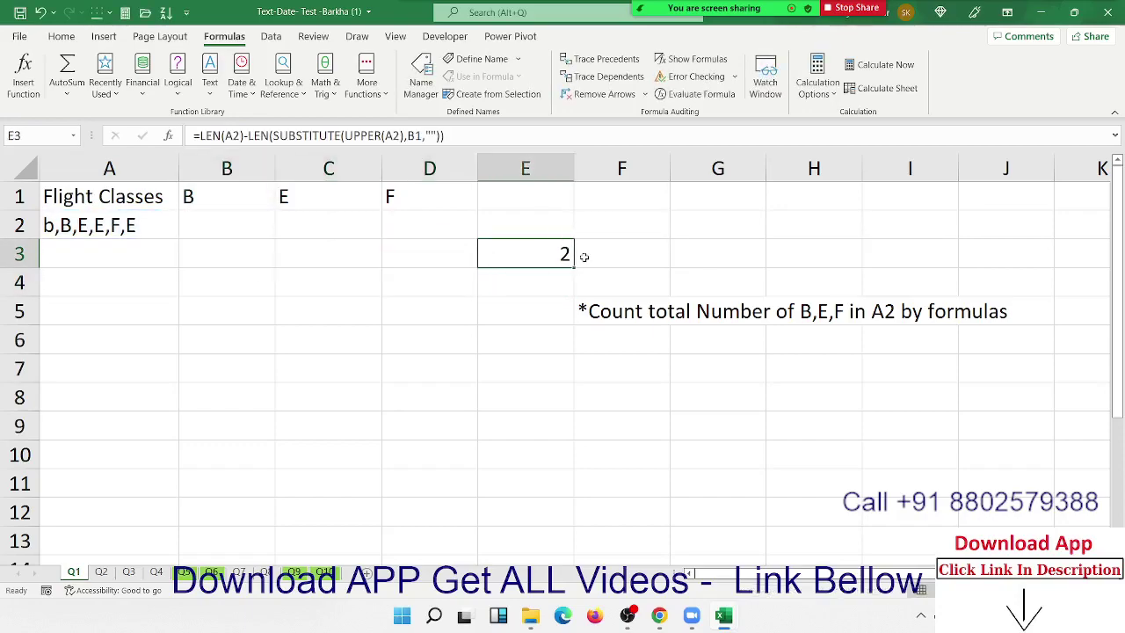
{"action": "key", "text": "ctrl+c"}
{"action": "key", "text": "Left"}
{"action": "key", "text": "Left"}
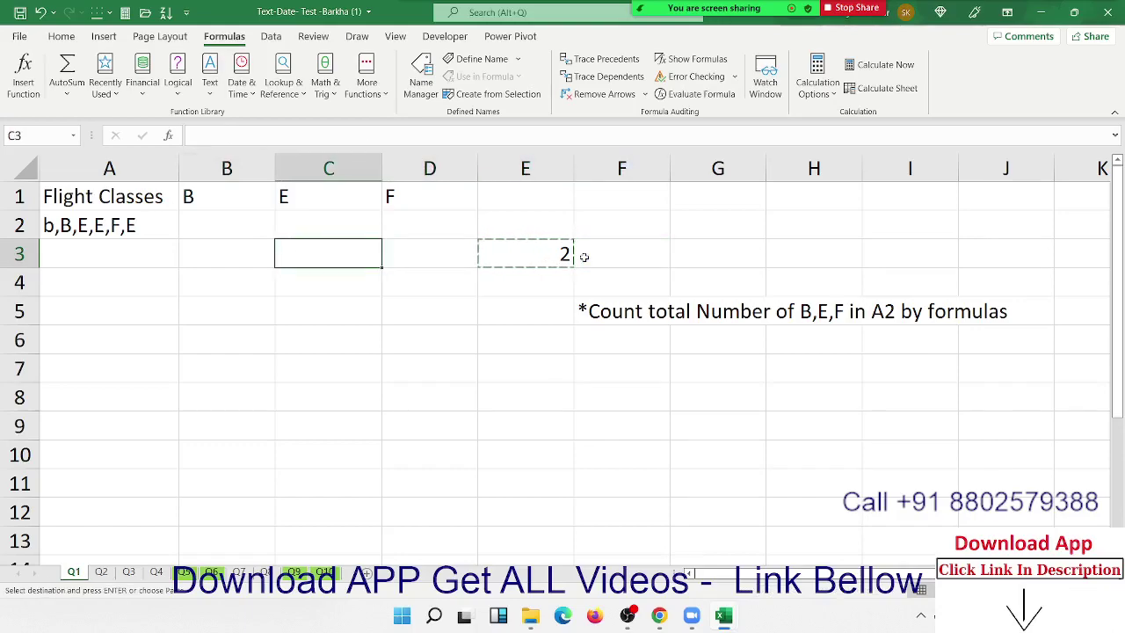
{"action": "key", "text": "Left"}
{"action": "key", "text": "Up"}
{"action": "key", "text": "ctrl+v"}
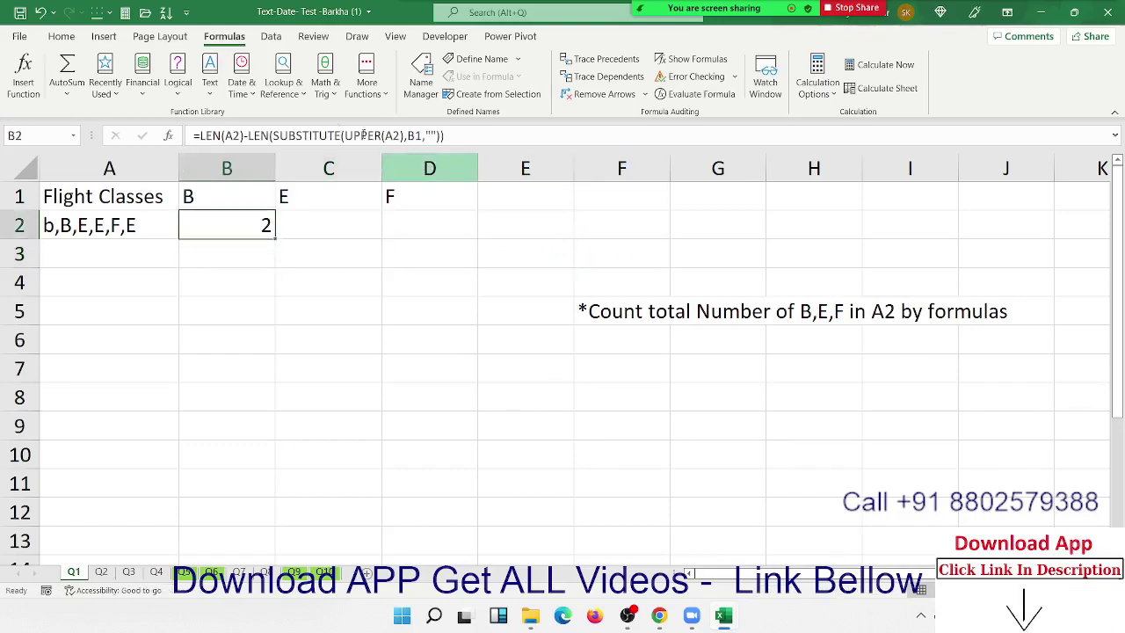
Anchor both A2 references in B2's formula as $A2
{"action": "double_click", "coordinate": [248, 225]}
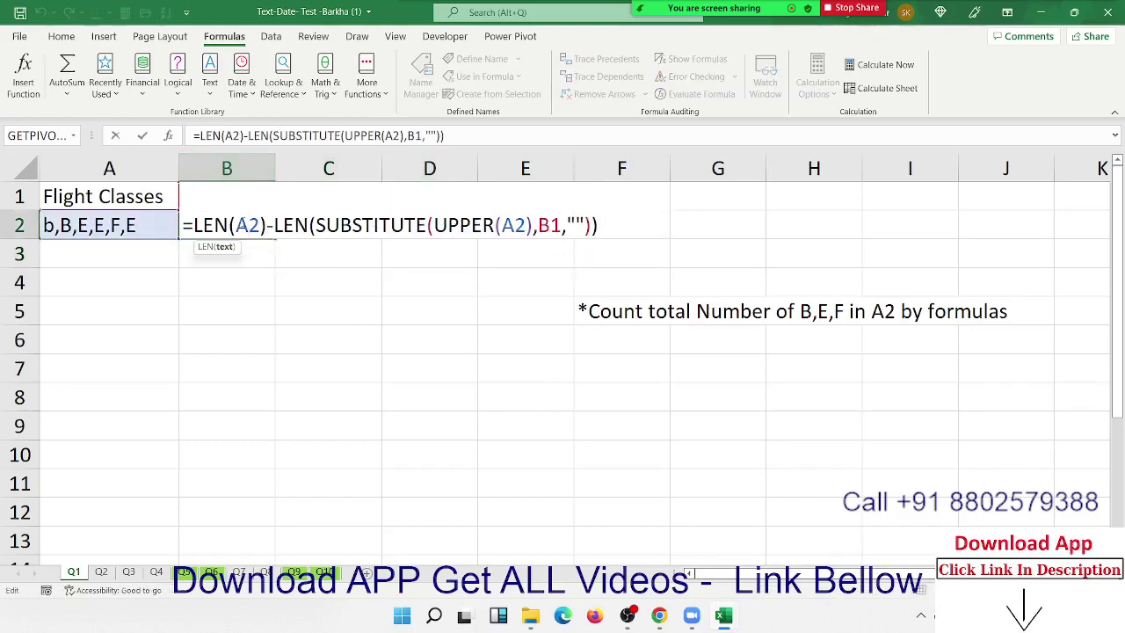
{"action": "key", "text": "Left"}
{"action": "type", "text": "$"}
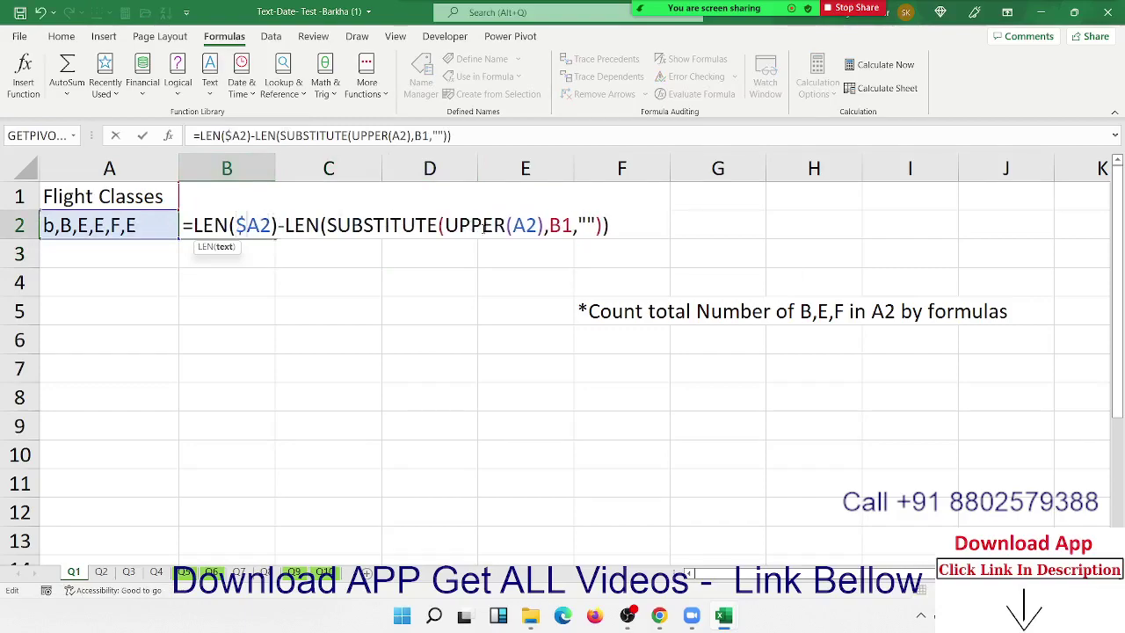
{"action": "left_click", "coordinate": [525, 226]}
{"action": "key", "text": "Left"}
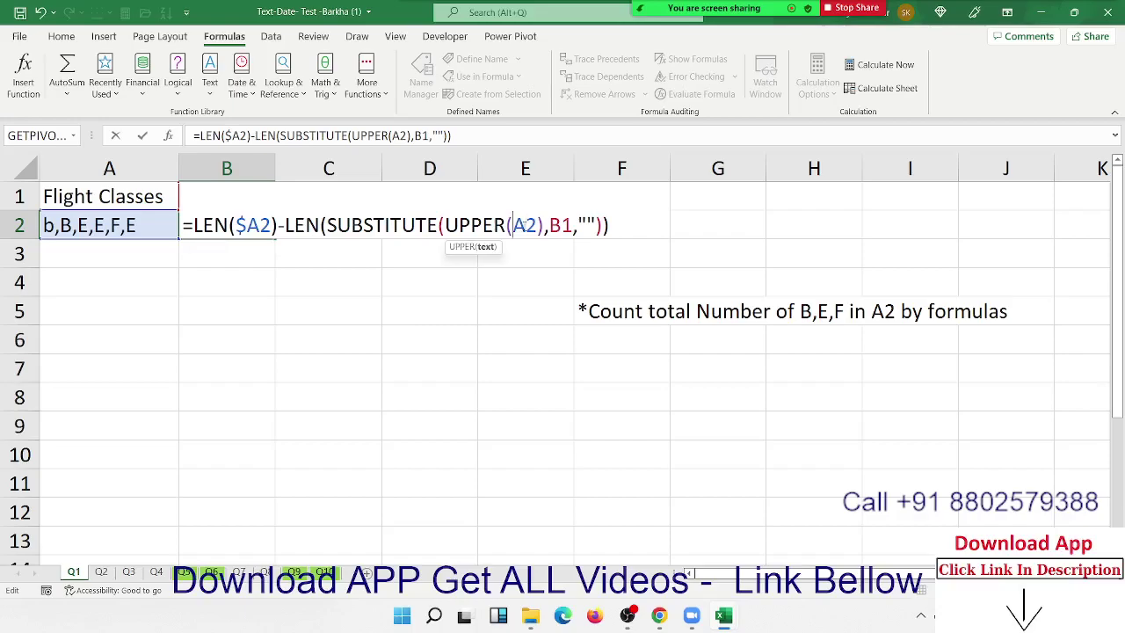
{"action": "type", "text": "$"}
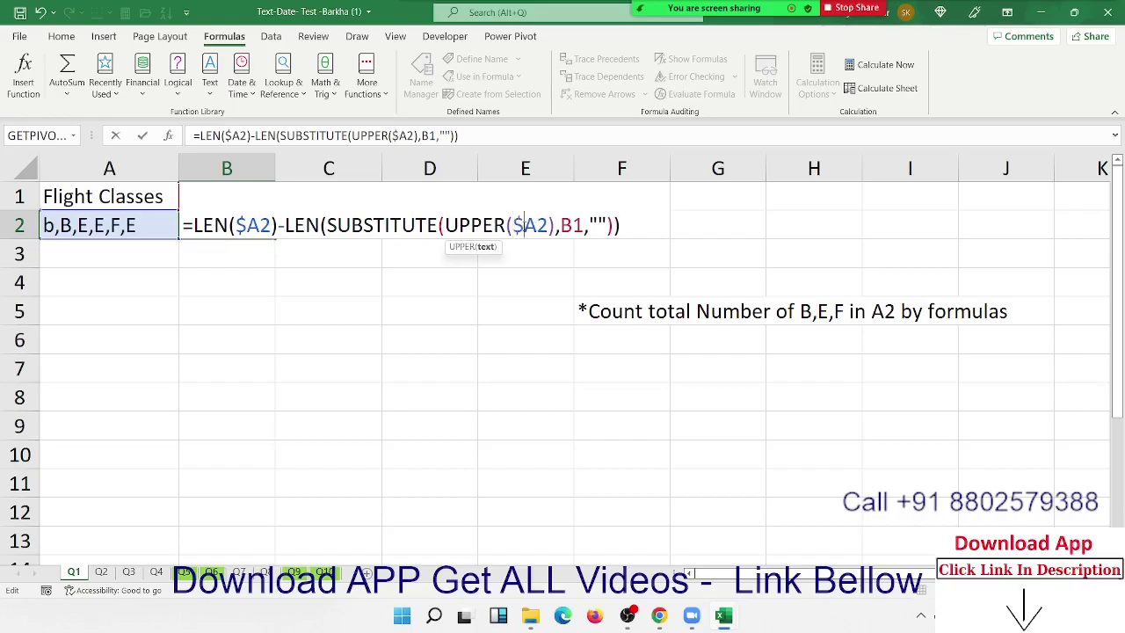
{"action": "key", "text": "Return"}
Fill B2's formula right across B2:D2, returning 2, 3 and 1
{"action": "key", "text": "Up"}
{"action": "key", "text": "shift+Right"}
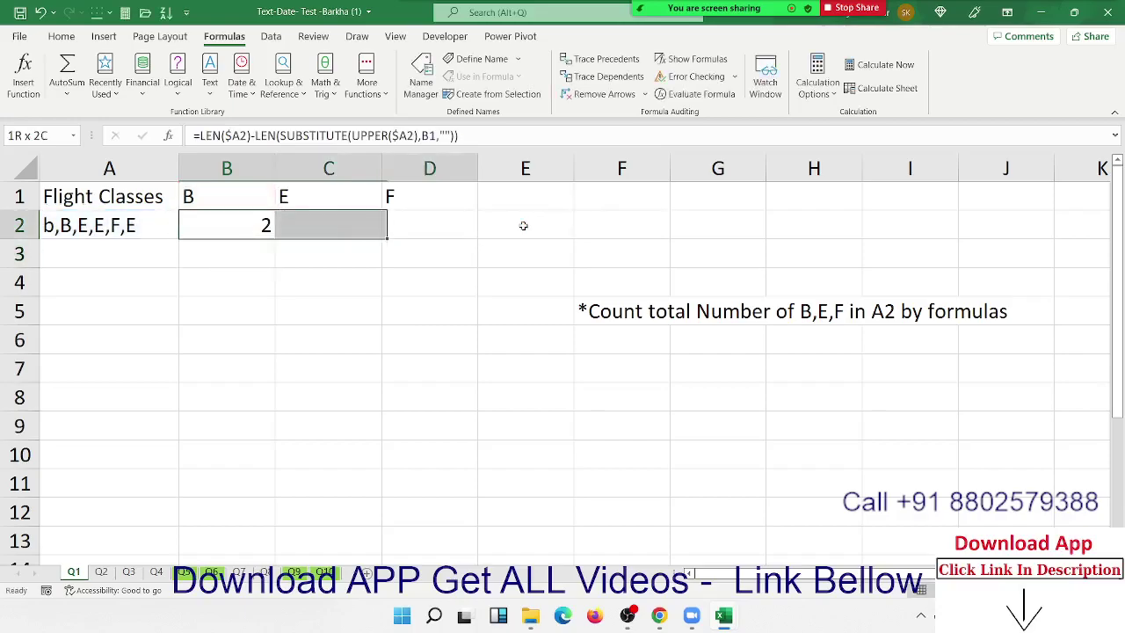
{"action": "key", "text": "shift+Right"}
{"action": "key", "text": "ctrl+r"}
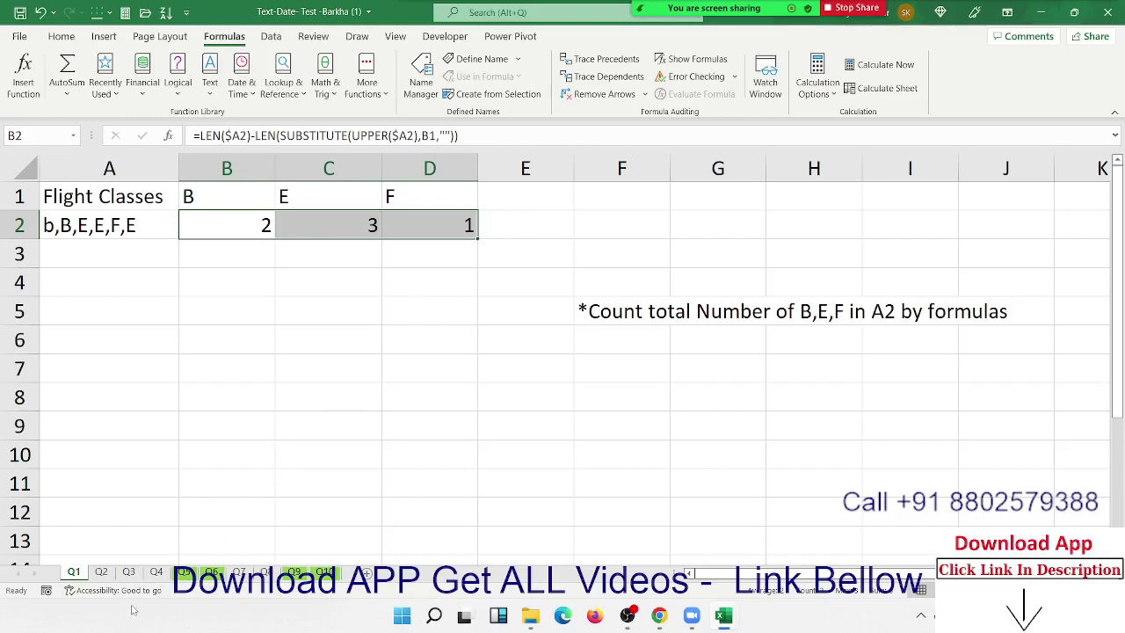
Switch to the Q2 sheet and review the first-name LEFT formulas in column B
{"action": "left_click", "coordinate": [101, 572]}
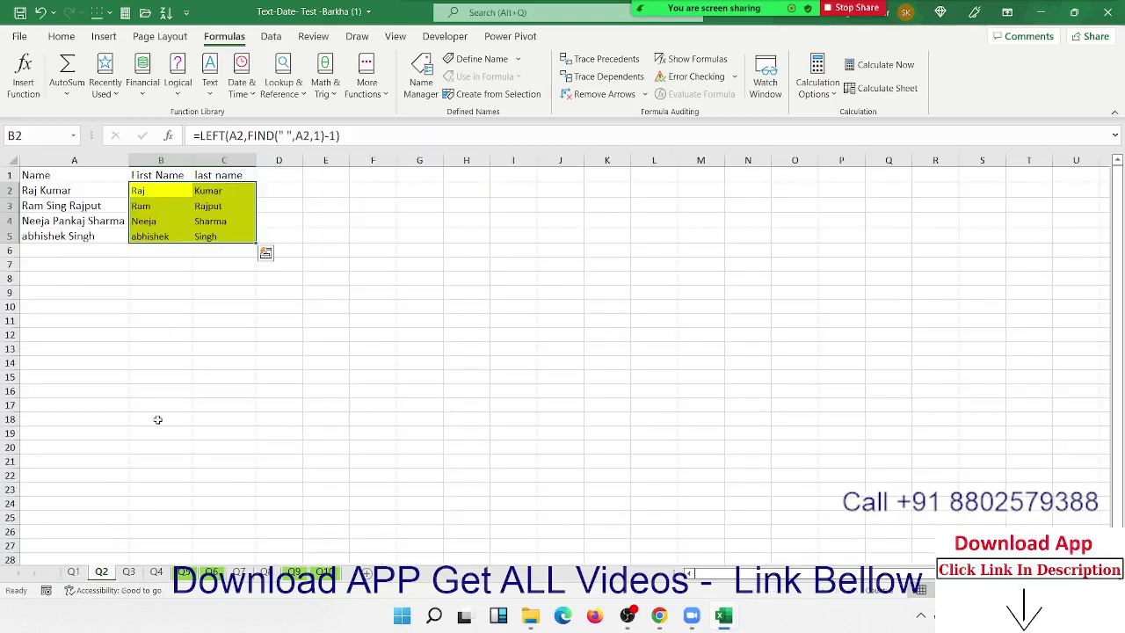
{"action": "left_click_drag", "start_coordinate": [159, 419], "coordinate": [160, 406]}
{"action": "left_click", "coordinate": [145, 186]}
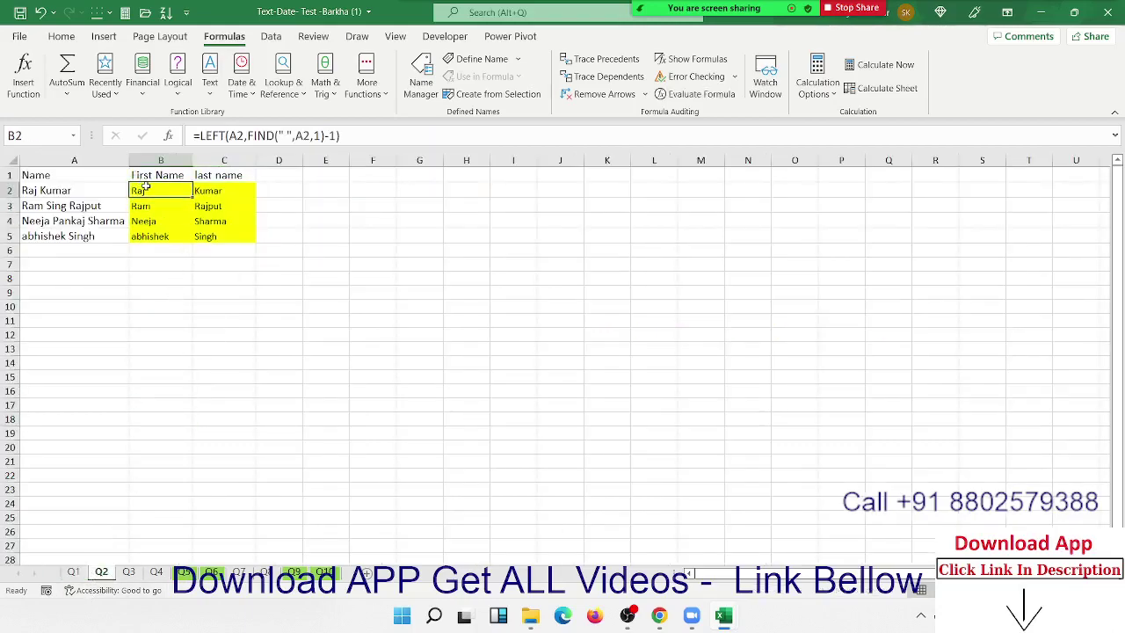
{"action": "key", "text": "Down"}
{"action": "key", "text": "Down"}
{"action": "key", "text": "Down"}
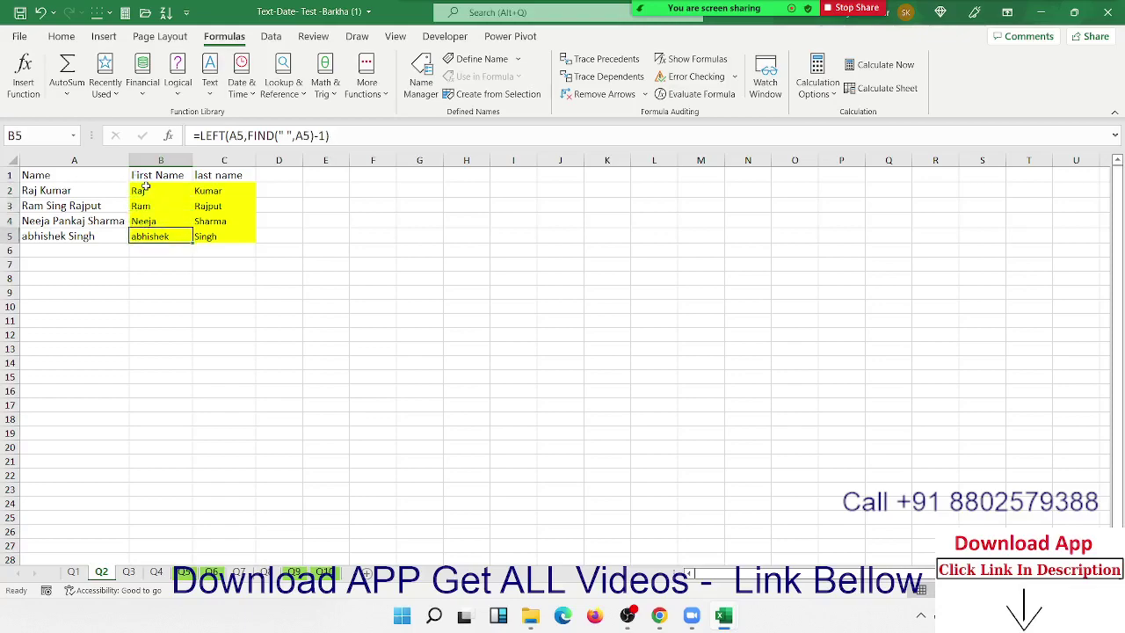
{"action": "key", "text": "Up"}
{"action": "key", "text": "Up"}
{"action": "key", "text": "Up"}
{"action": "key", "text": "Right"}
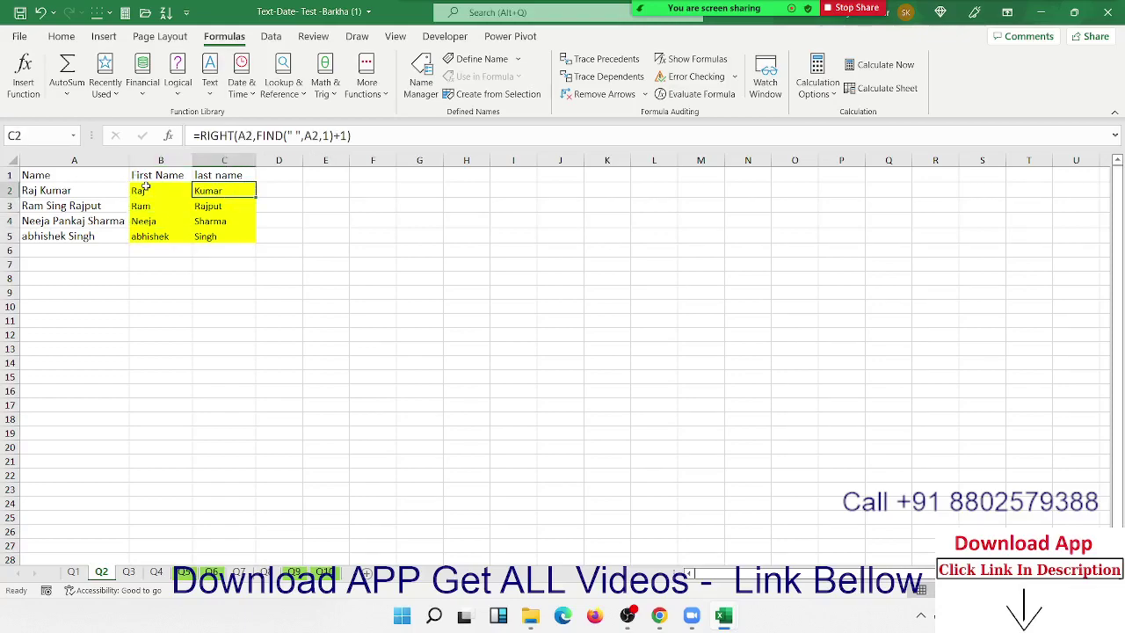
Compare the last-name RIGHT formulas down C2 through C5
{"action": "key", "text": "Down"}
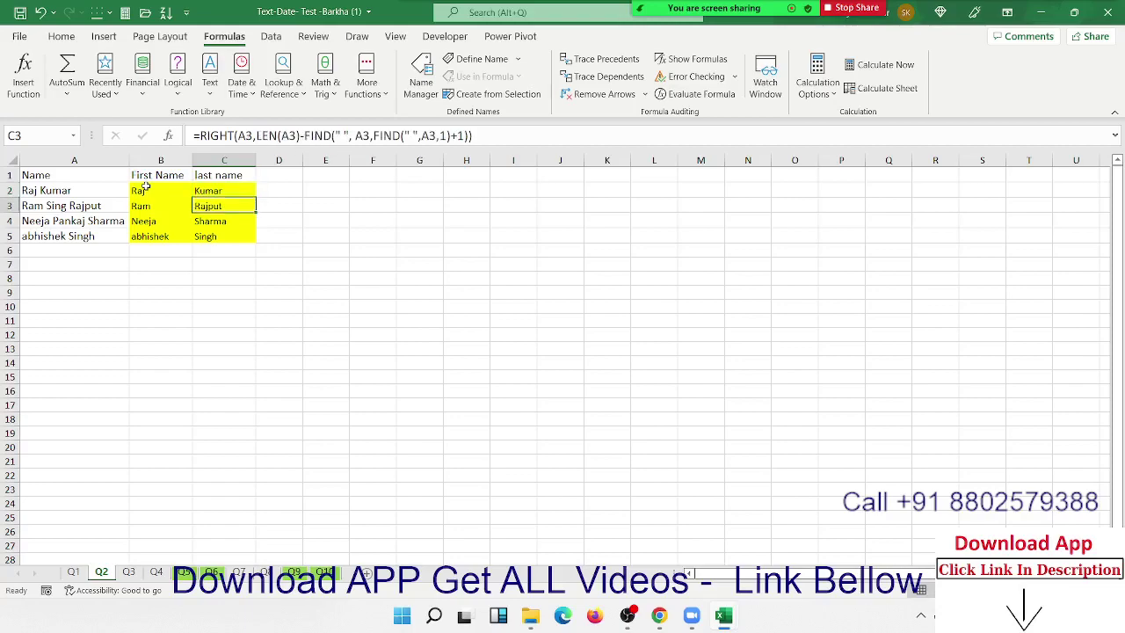
{"action": "key", "text": "Up"}
{"action": "key", "text": "Down"}
{"action": "key", "text": "Up"}
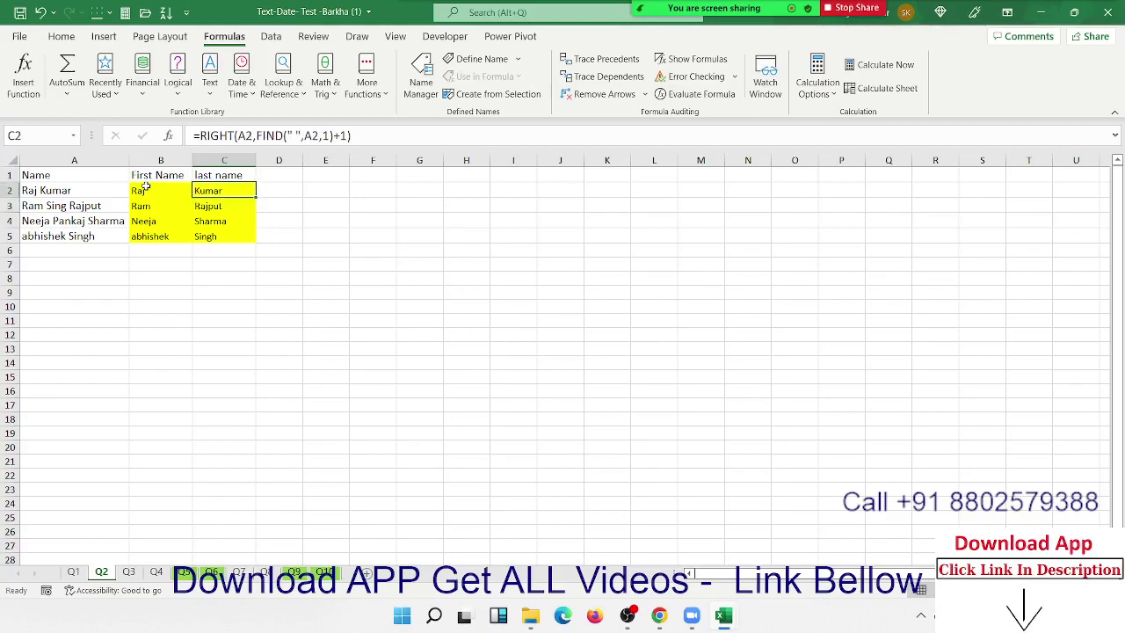
{"action": "key", "text": "Down"}
{"action": "key", "text": "Up"}
{"action": "key", "text": "Down"}
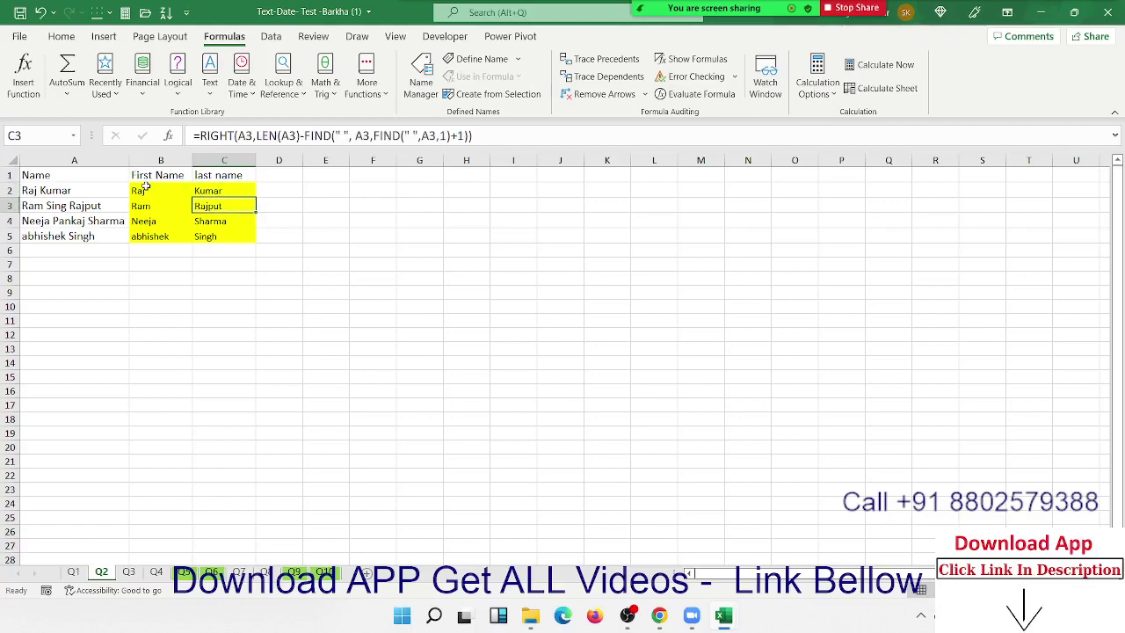
{"action": "key", "text": "Down"}
{"action": "key", "text": "Down"}
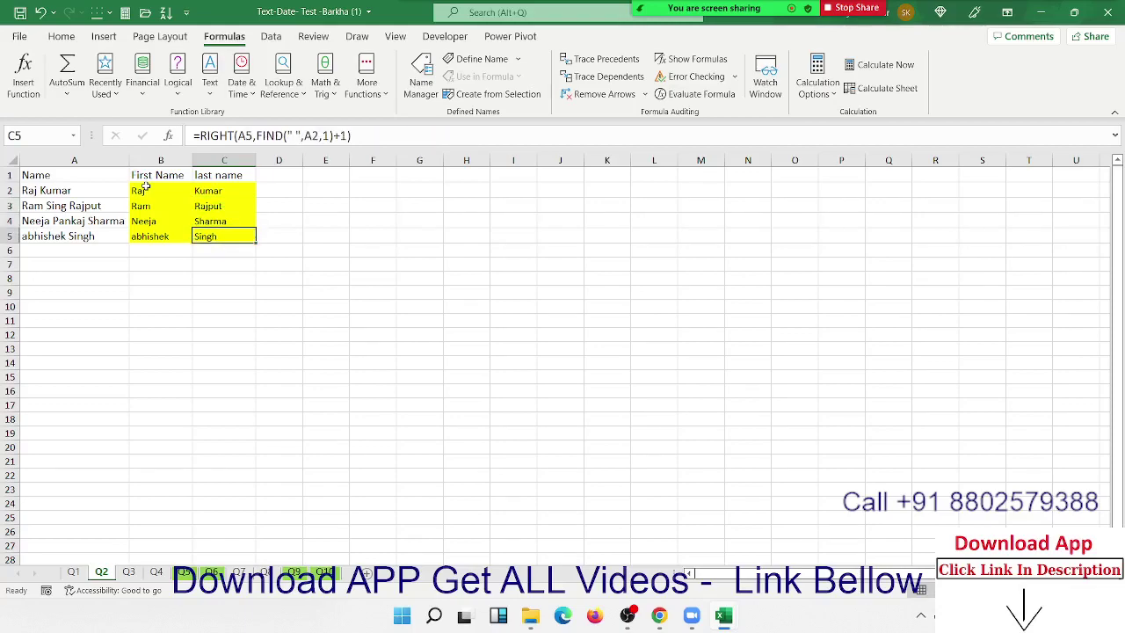
{"action": "key", "text": "Up"}
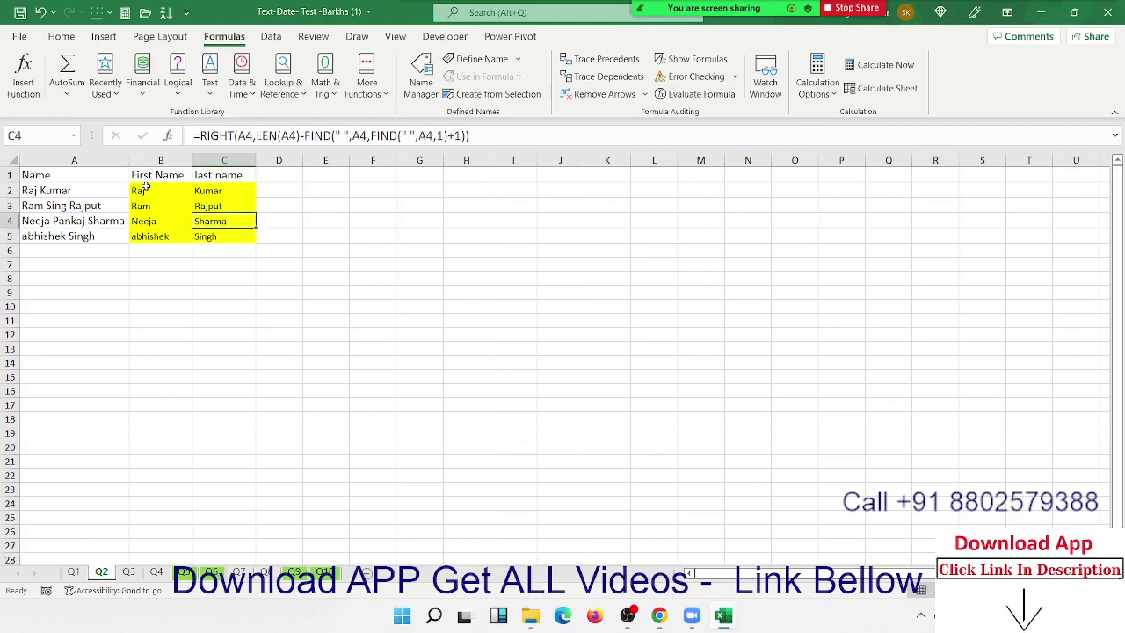
{"action": "key", "text": "Up"}
{"action": "key", "text": "Up"}
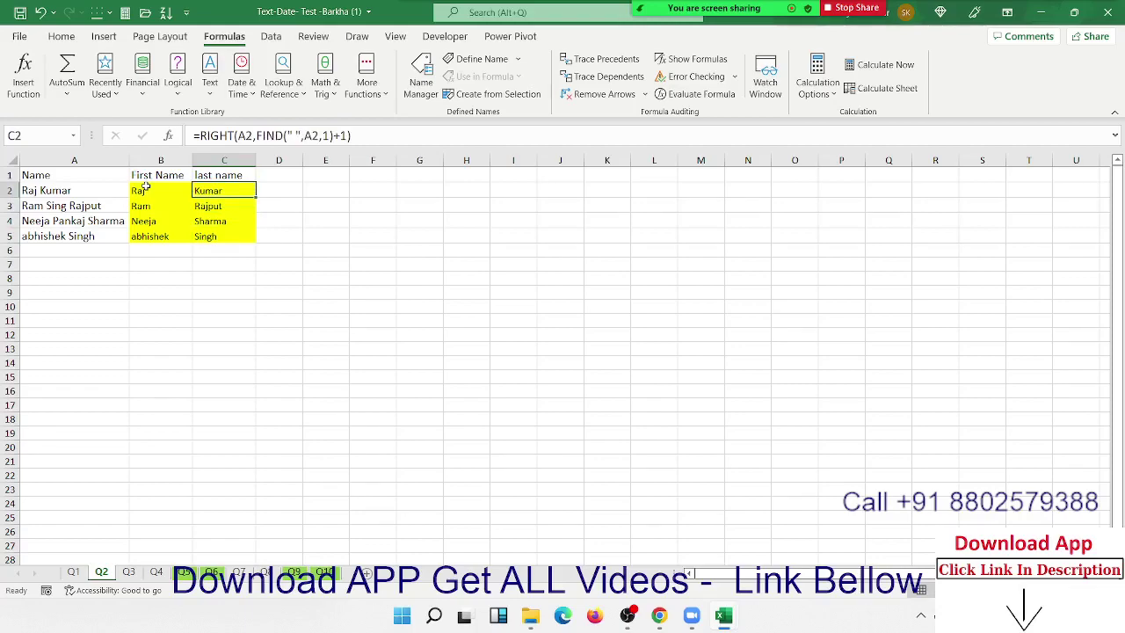
{"action": "key", "text": "Down"}
{"action": "key", "text": "Up"}
Try appending 'Singh' to A2's name, then undo it and reselect B2 and C2
{"action": "key", "text": "Left"}
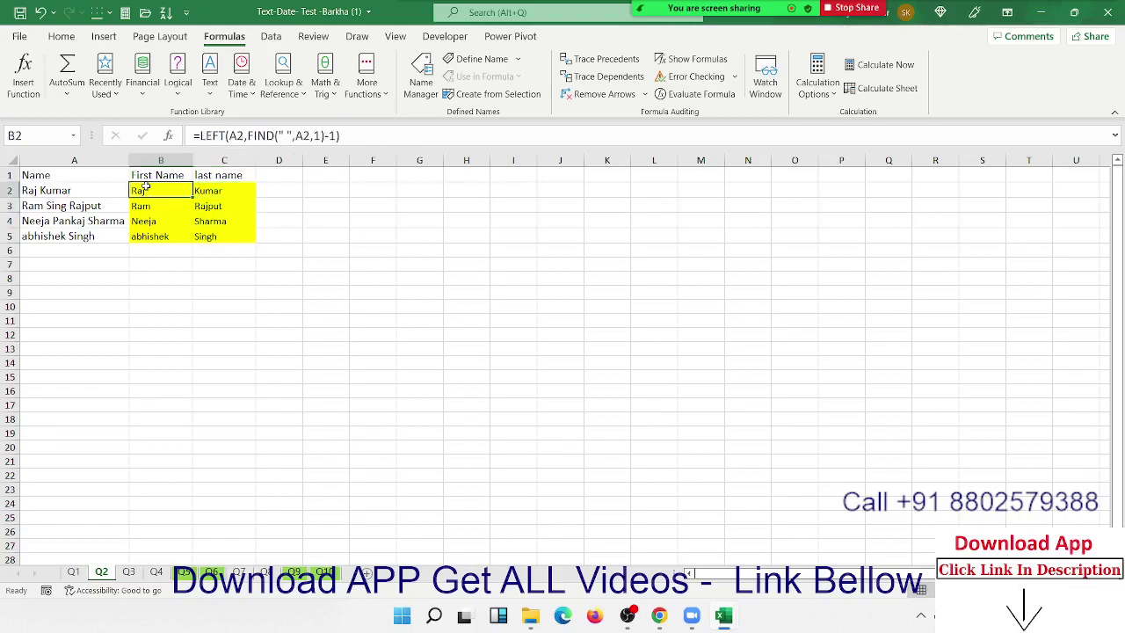
{"action": "key", "text": "Left"}
{"action": "key", "text": "F2"}
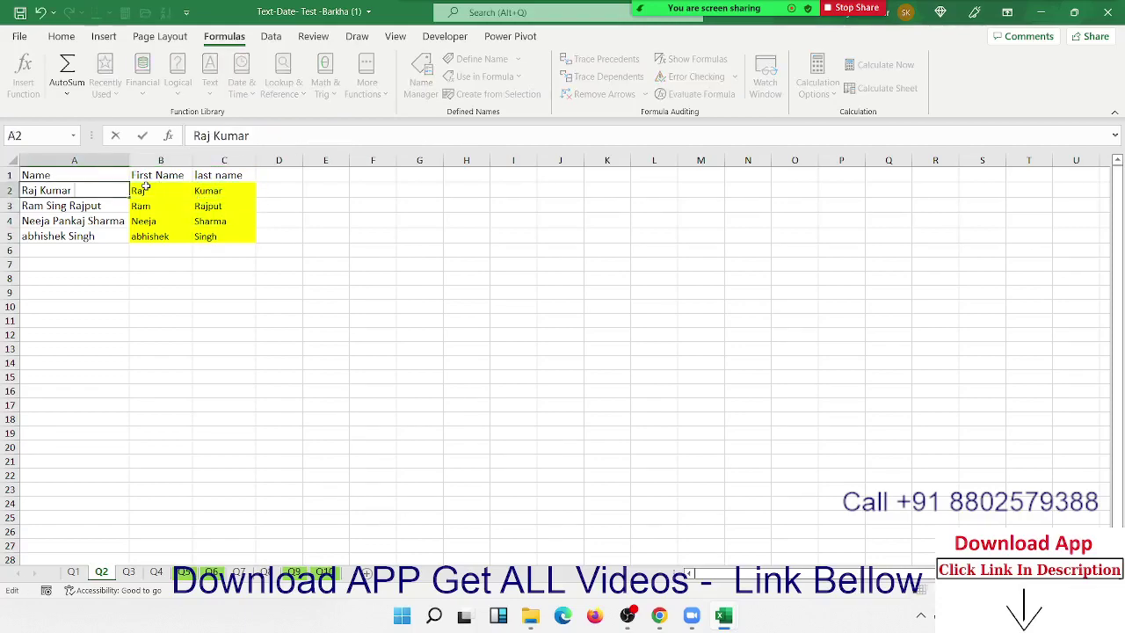
{"action": "type", "text": "Sing"}
{"action": "type", "text": "h"}
{"action": "key", "text": "BackSpace"}
{"action": "key", "text": "BackSpace"}
{"action": "key", "text": "BackSpace"}
{"action": "left_click", "coordinate": [145, 189]}
{"action": "left_click", "coordinate": [204, 188]}
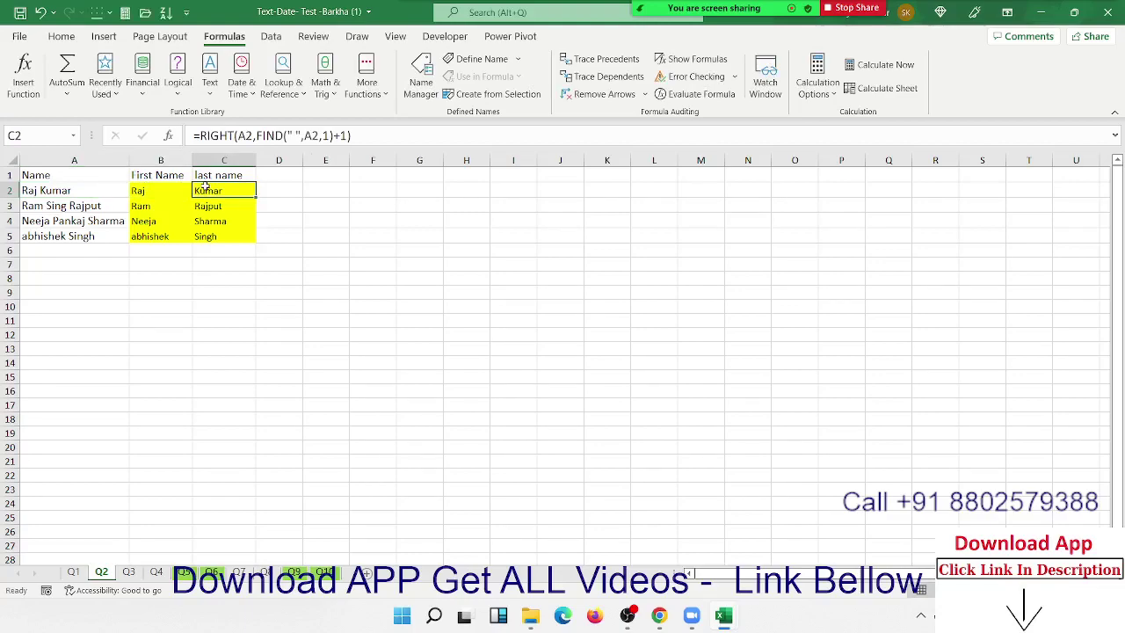
{"action": "double_click", "coordinate": [85, 191]}
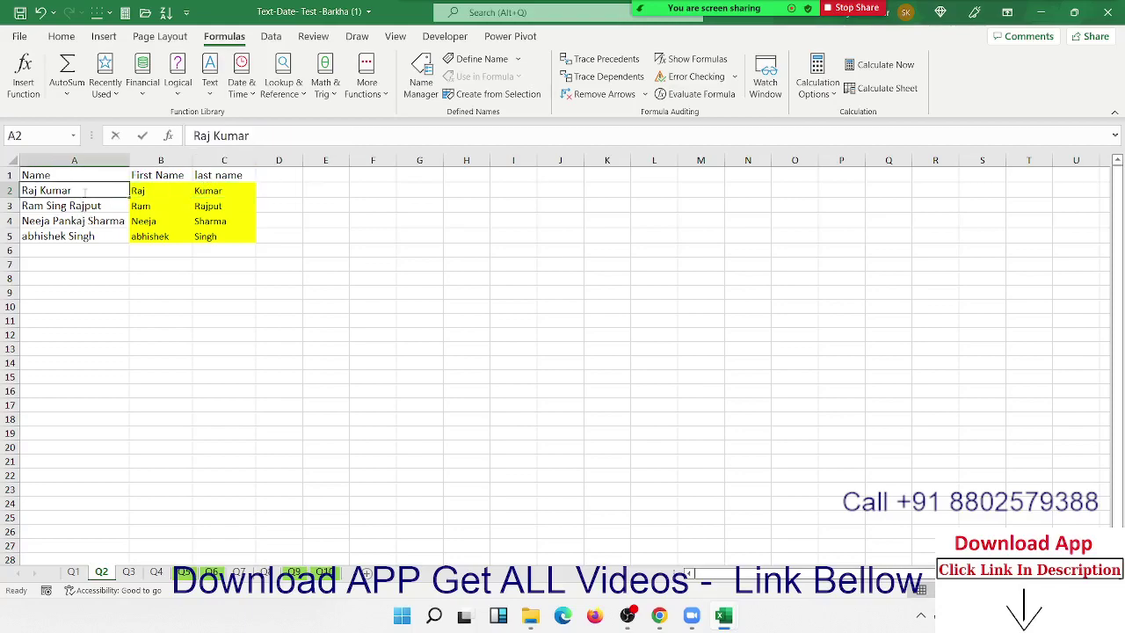
{"action": "type", "text": " Si"}
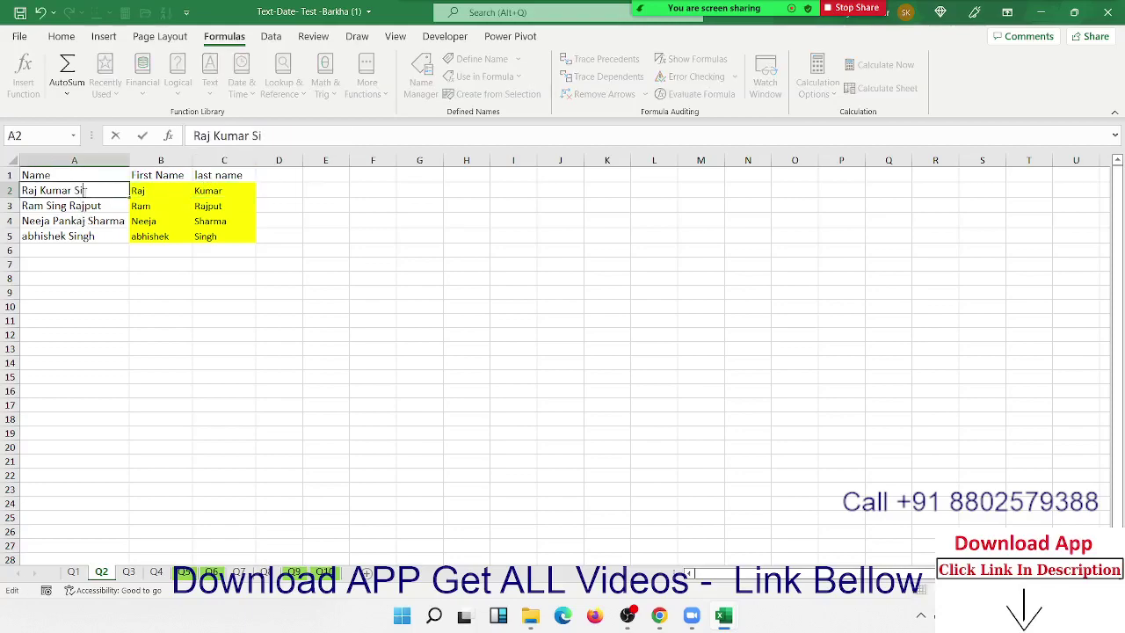
{"action": "type", "text": "ngh"}
{"action": "key", "text": "Return"}
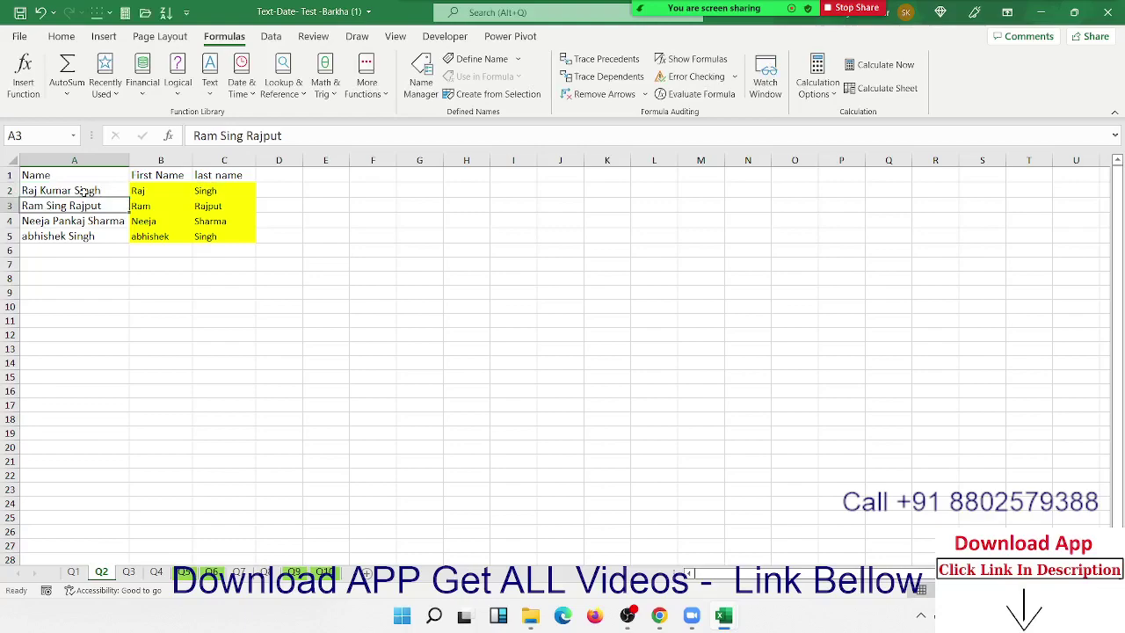
{"action": "key", "text": "Up"}
{"action": "key", "text": "Right"}
{"action": "key", "text": "Right"}
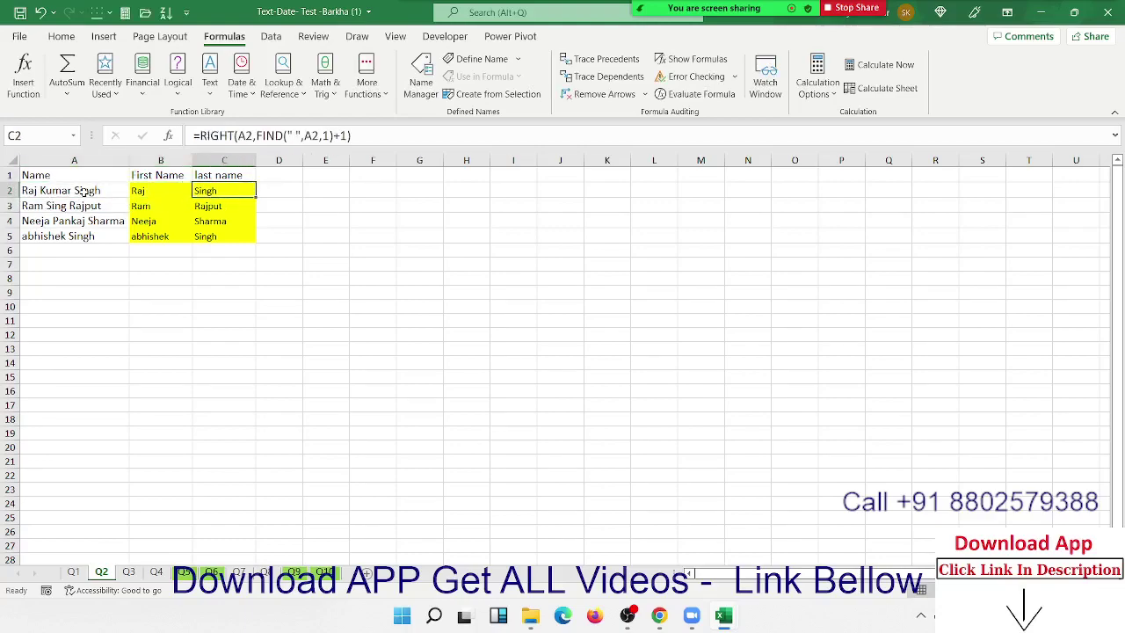
Recheck A2 and re-enter C2's RIGHT last-name formula unchanged
{"action": "left_click", "coordinate": [83, 190]}
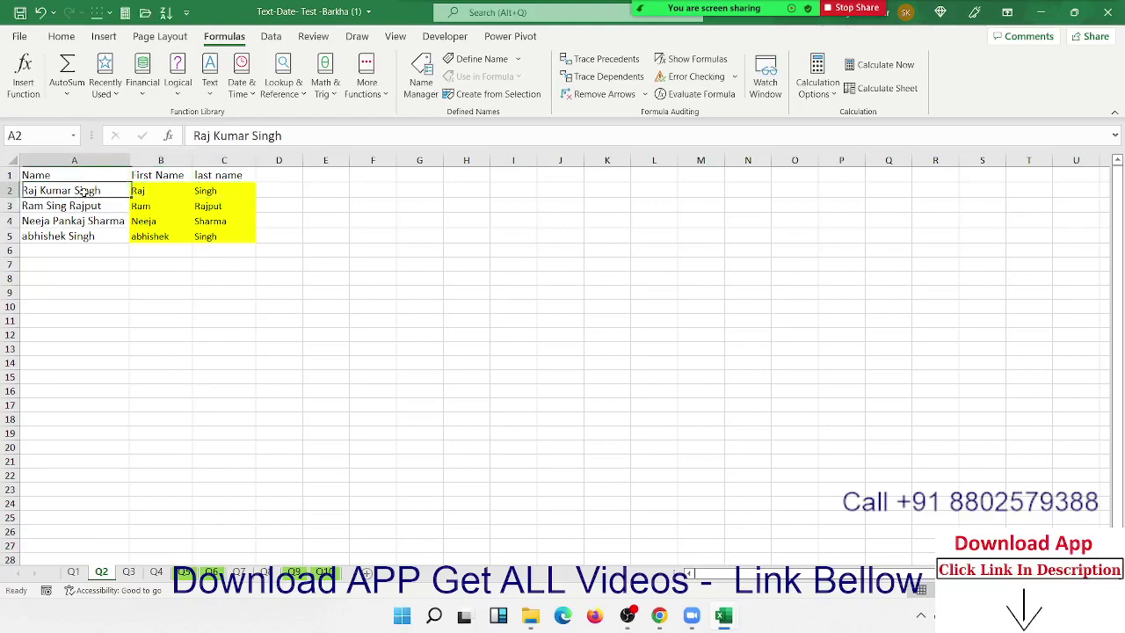
{"action": "left_click", "coordinate": [248, 194]}
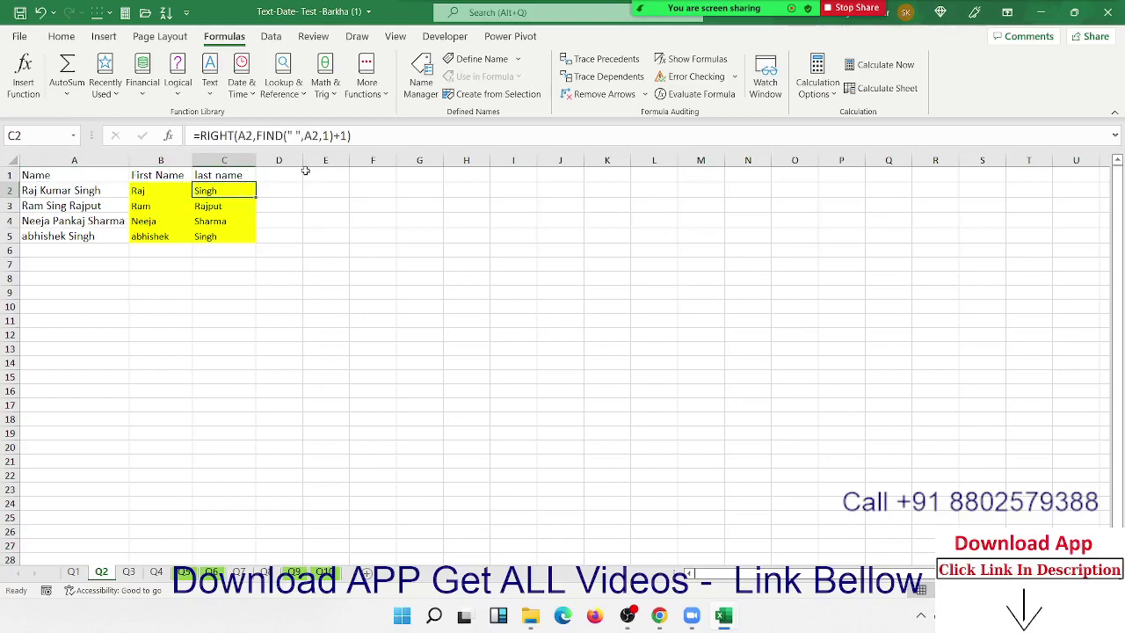
{"action": "left_click", "coordinate": [273, 135]}
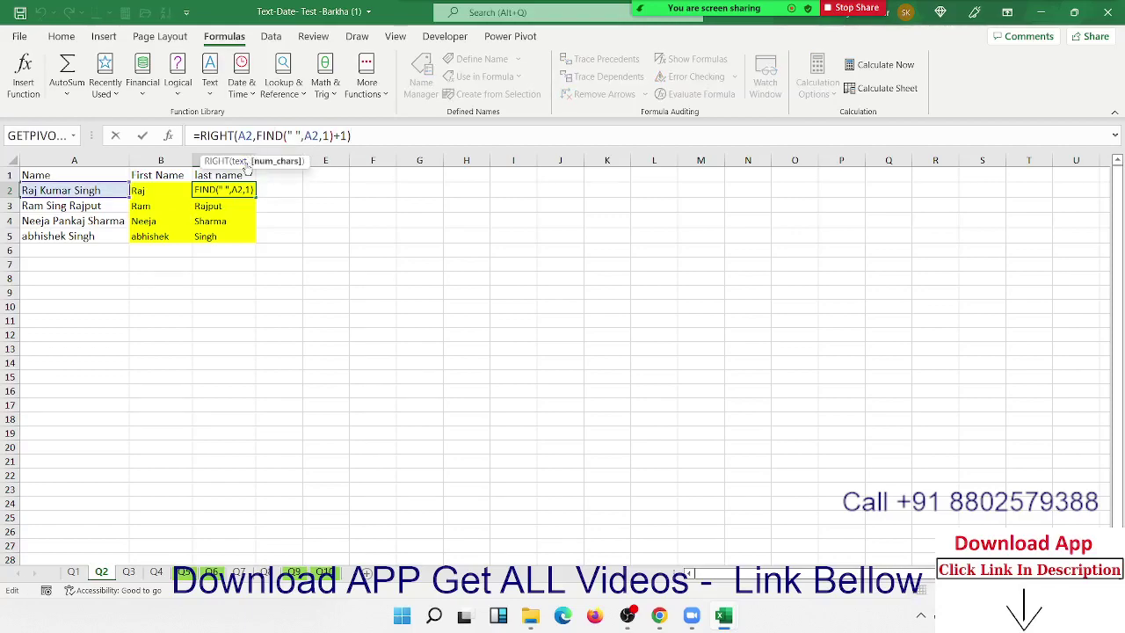
{"action": "left_click", "coordinate": [338, 136]}
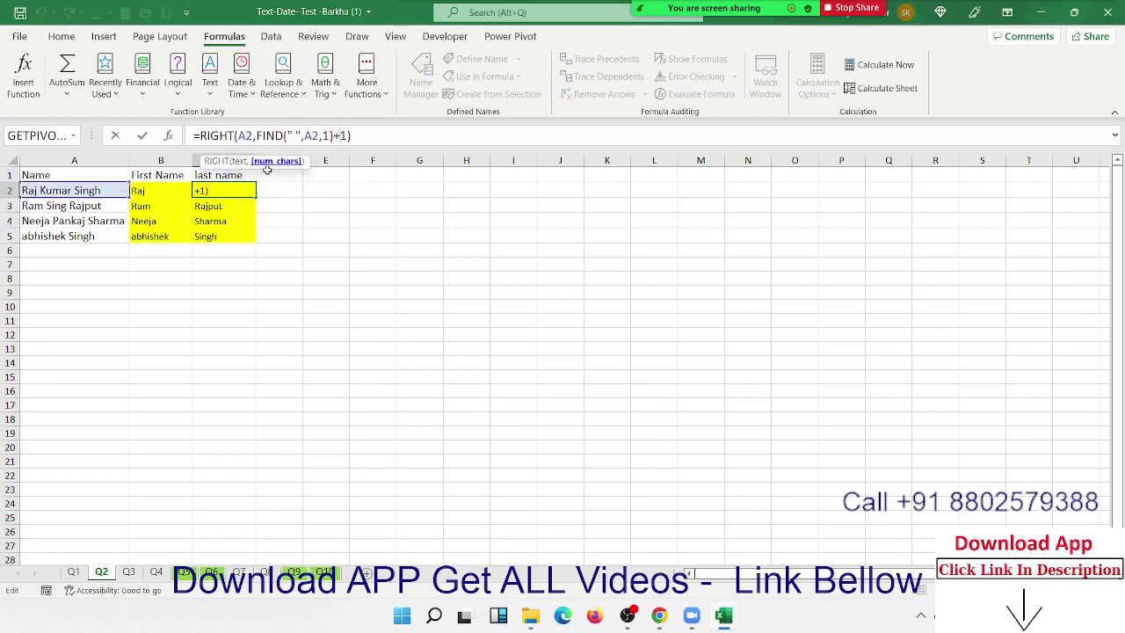
{"action": "key", "text": "Return"}
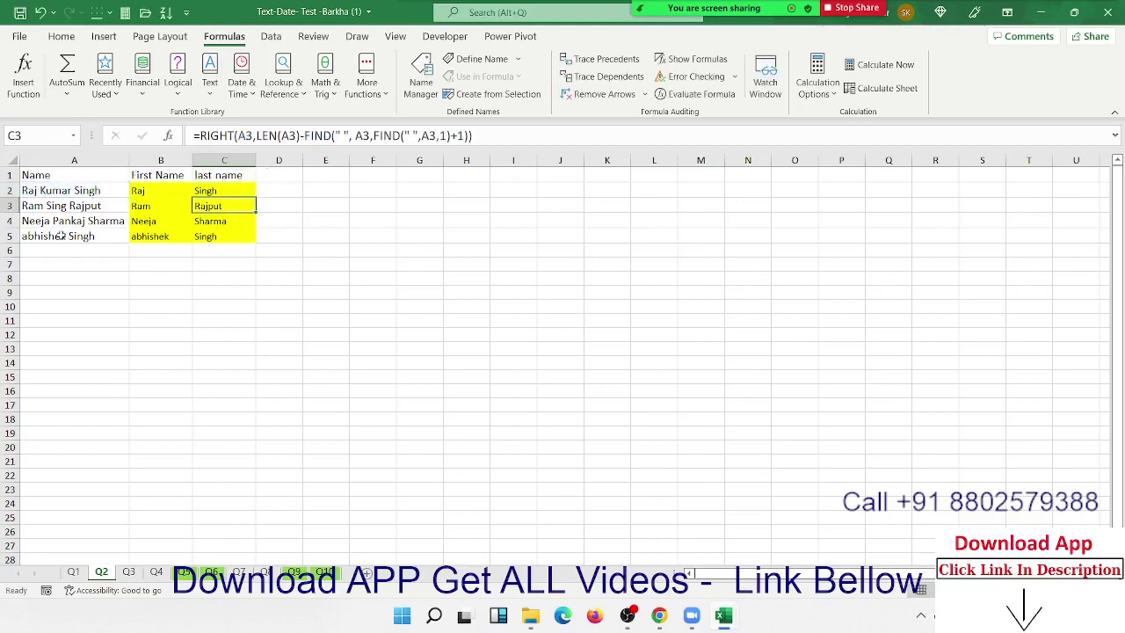
{"action": "left_click", "coordinate": [70, 205]}
{"action": "double_click", "coordinate": [72, 206]}
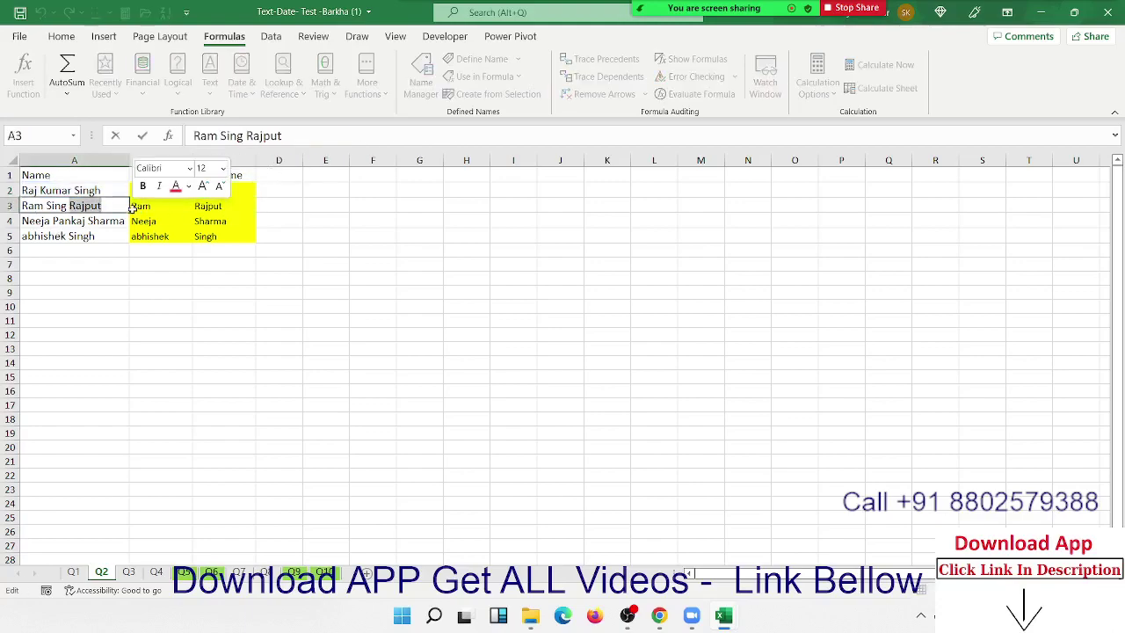
{"action": "key", "text": "BackSpace"}
{"action": "key", "text": "Return"}
{"action": "key", "text": "Up"}
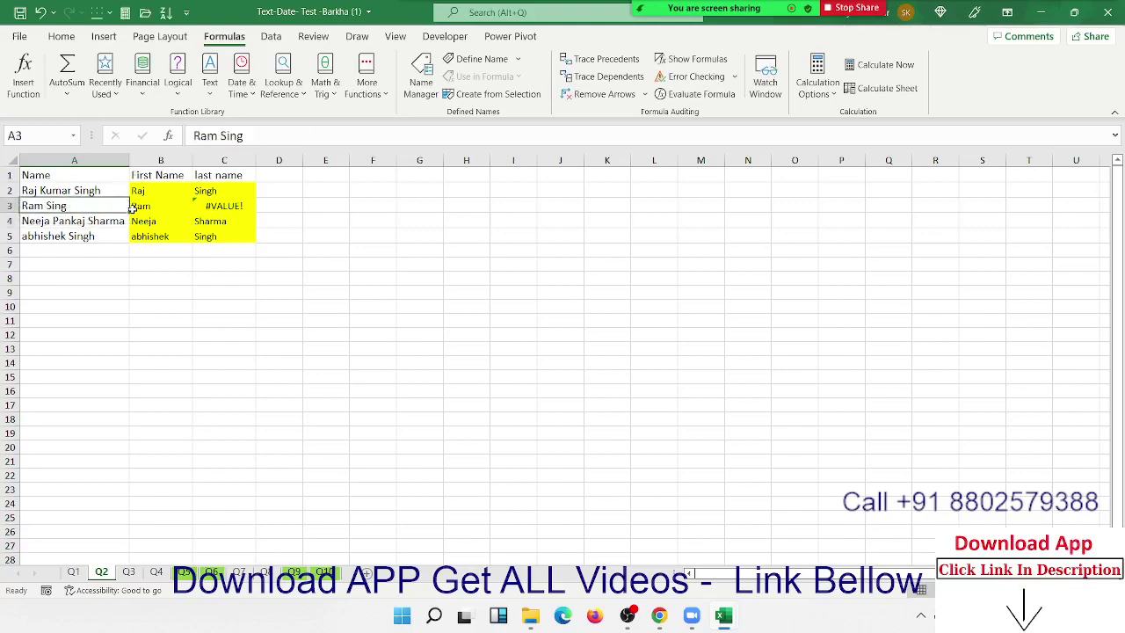
{"action": "key", "text": "Up"}
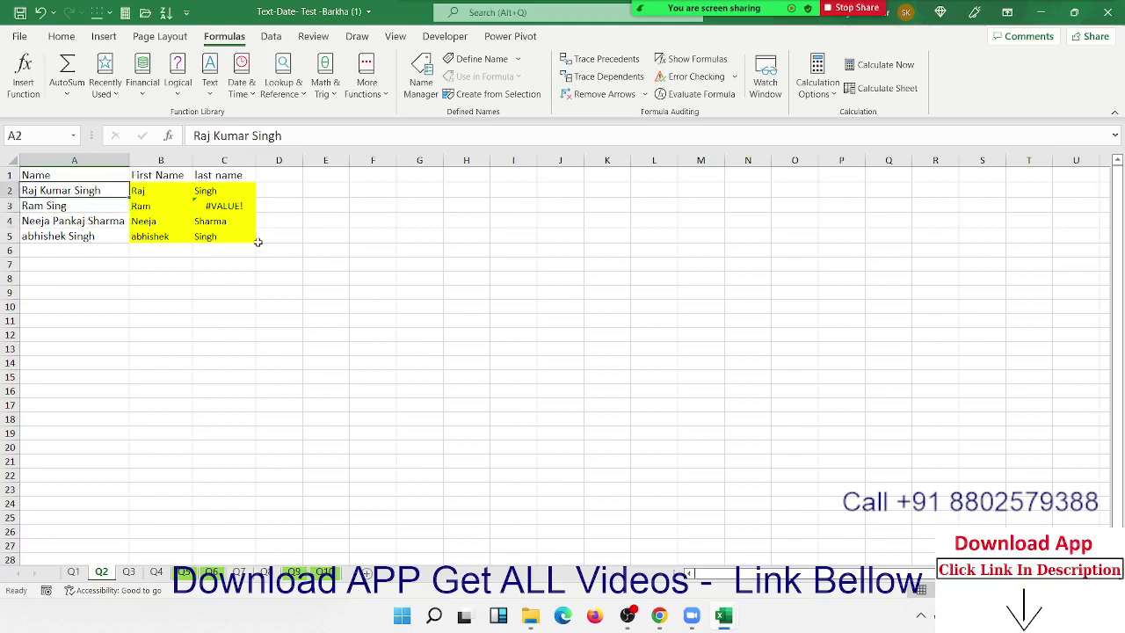
Inspect C3's #VALUE! error and select C2's RIGHT formula text for reuse
{"action": "left_click", "coordinate": [222, 206]}
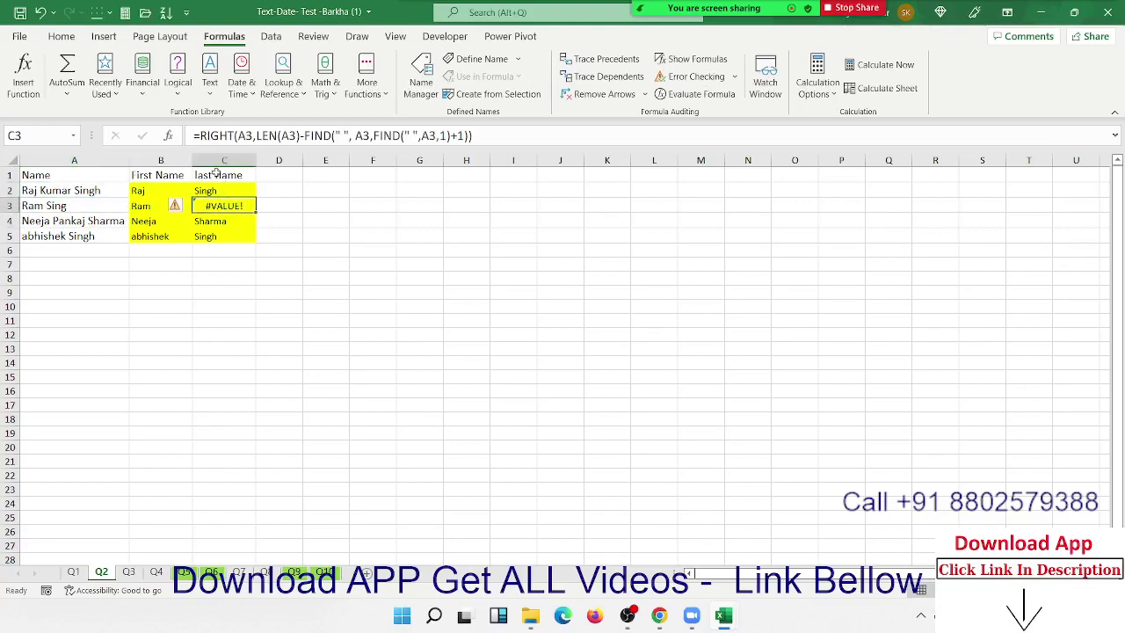
{"action": "left_click", "coordinate": [204, 188]}
{"action": "left_click_drag", "start_coordinate": [199, 136], "coordinate": [387, 141]}
{"action": "key", "text": "ctrl+c"}
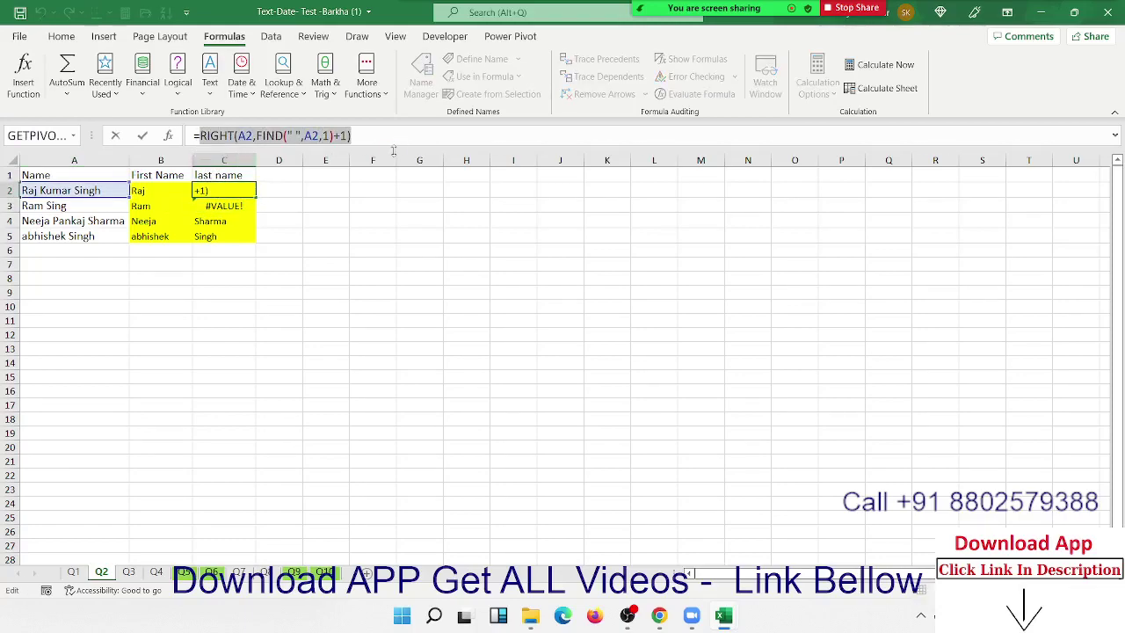
{"action": "key", "text": "Escape"}
Wrap C3's last-name formula in IFERROR with RIGHT(A2,FIND(" ",A2,1)+1) as fallback
{"action": "left_click", "coordinate": [224, 235]}
{"action": "double_click", "coordinate": [200, 205]}
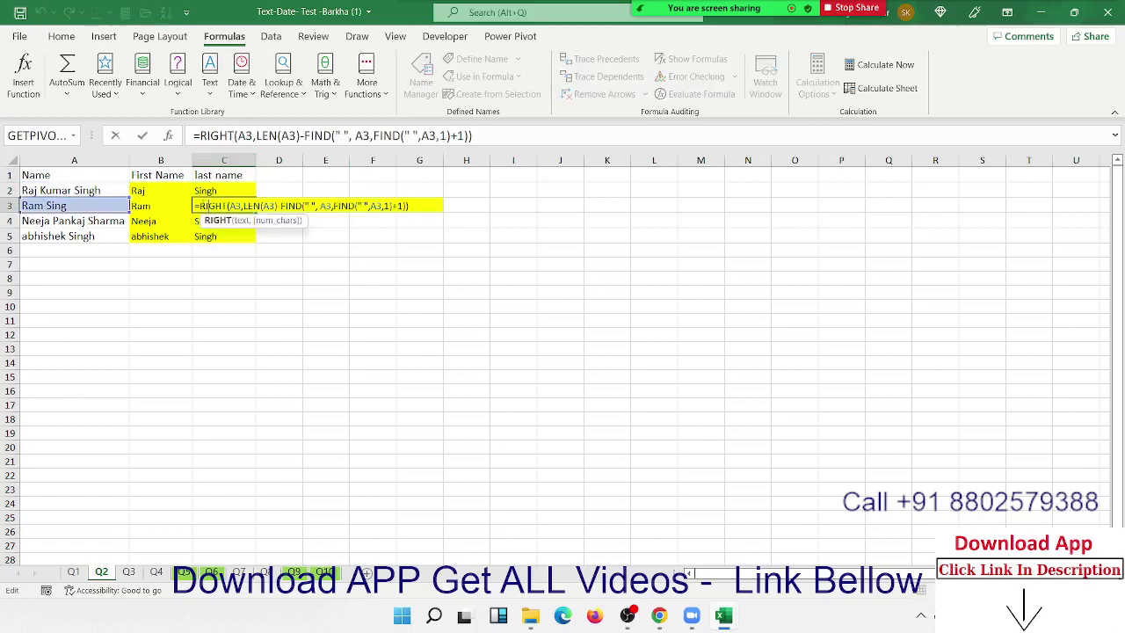
{"action": "type", "text": "I"}
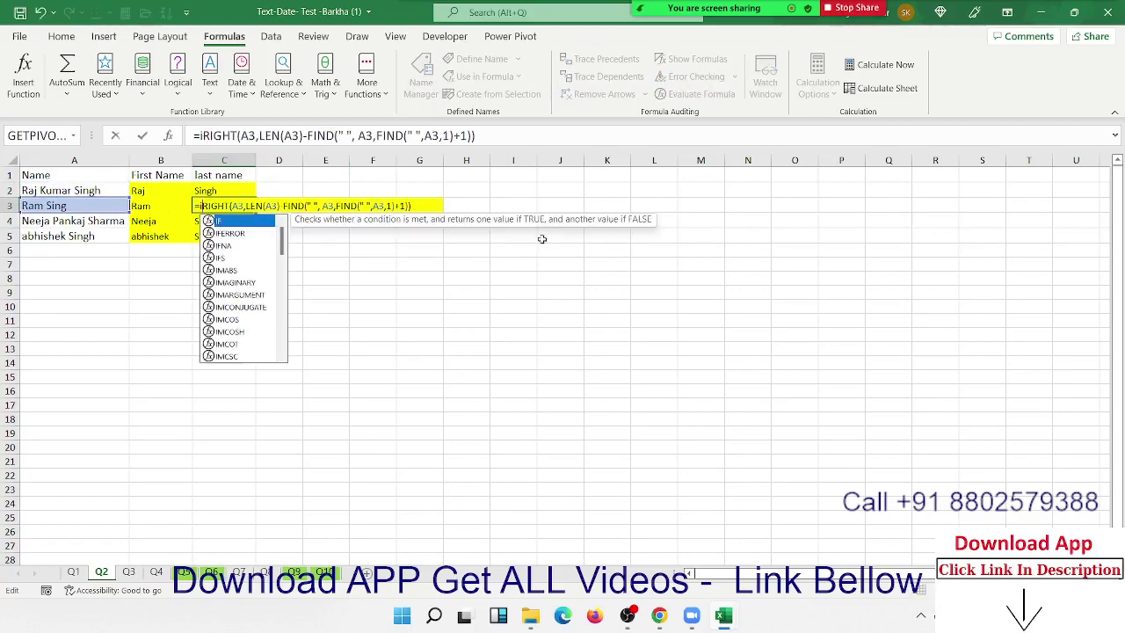
{"action": "type", "text": "F"}
{"action": "key", "text": "Down"}
{"action": "key", "text": "Tab"}
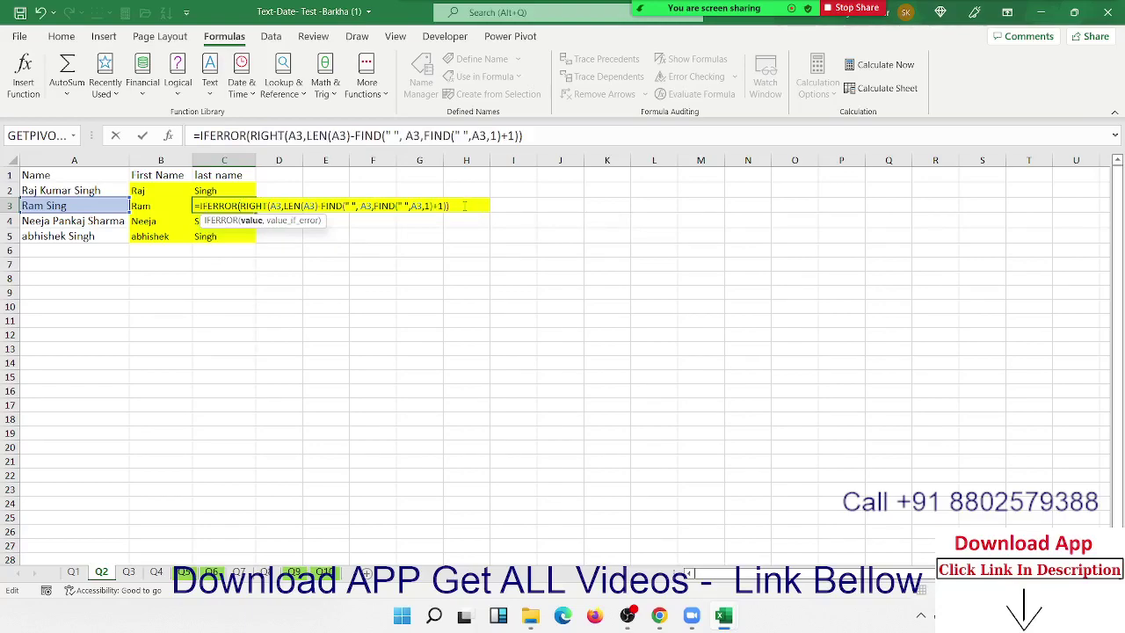
{"action": "type", "text": ","}
{"action": "key", "text": "ctrl+v"}
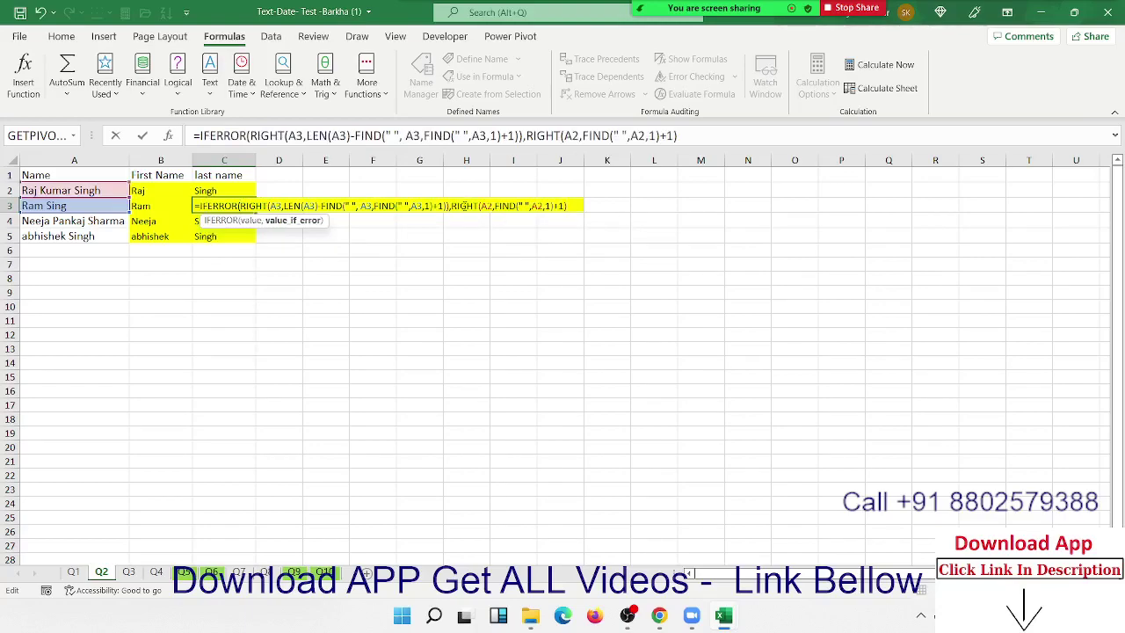
{"action": "type", "text": ")"}
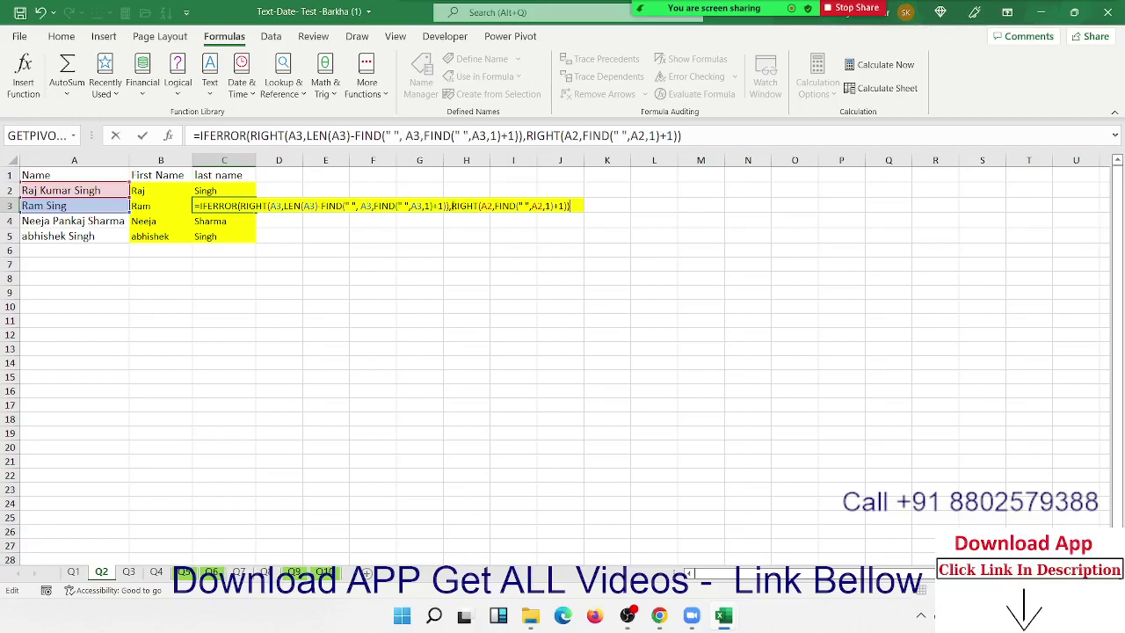
{"action": "key", "text": "Return"}
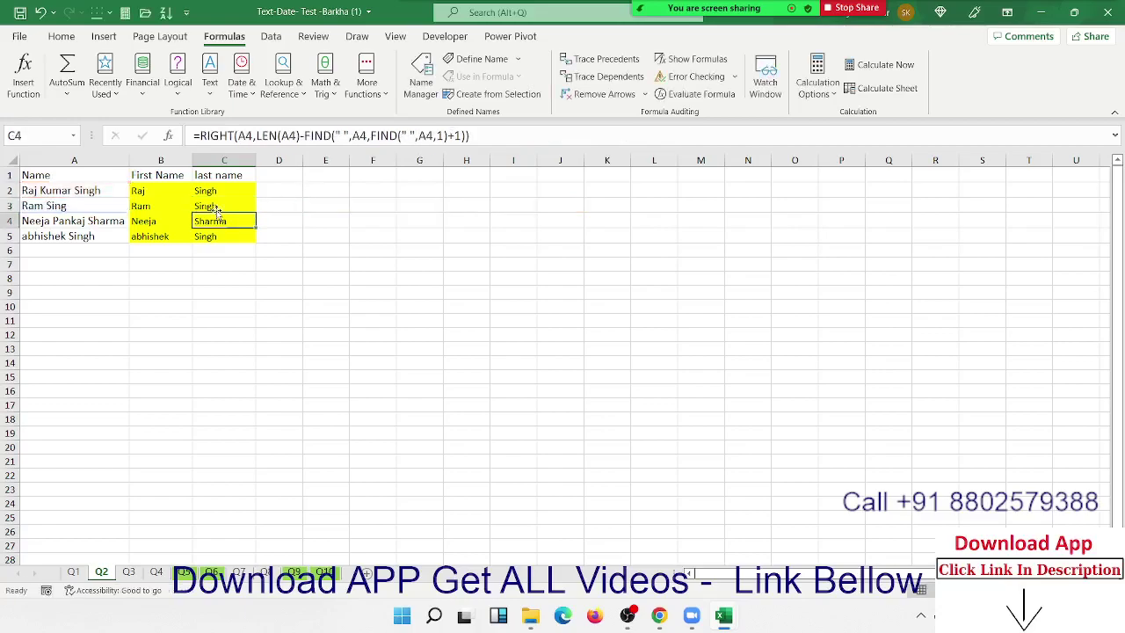
Copy C3's IFERROR formula into C2 and fill it down to C5
{"action": "left_click", "coordinate": [213, 209]}
{"action": "key", "text": "ctrl+c"}
{"action": "key", "text": "Up"}
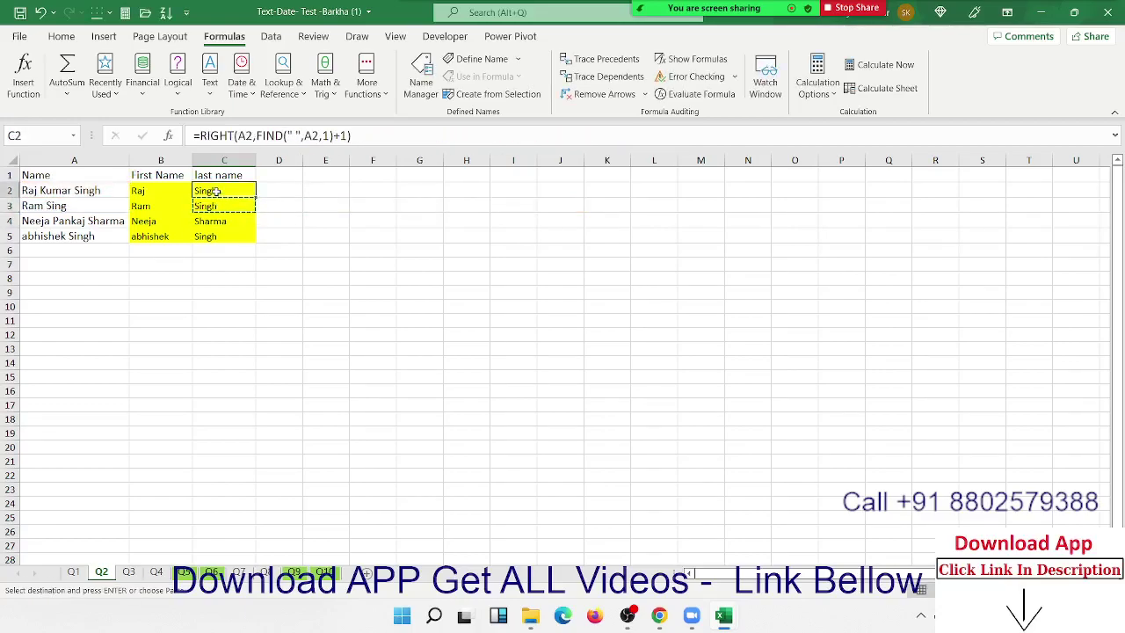
{"action": "key", "text": "ctrl+v"}
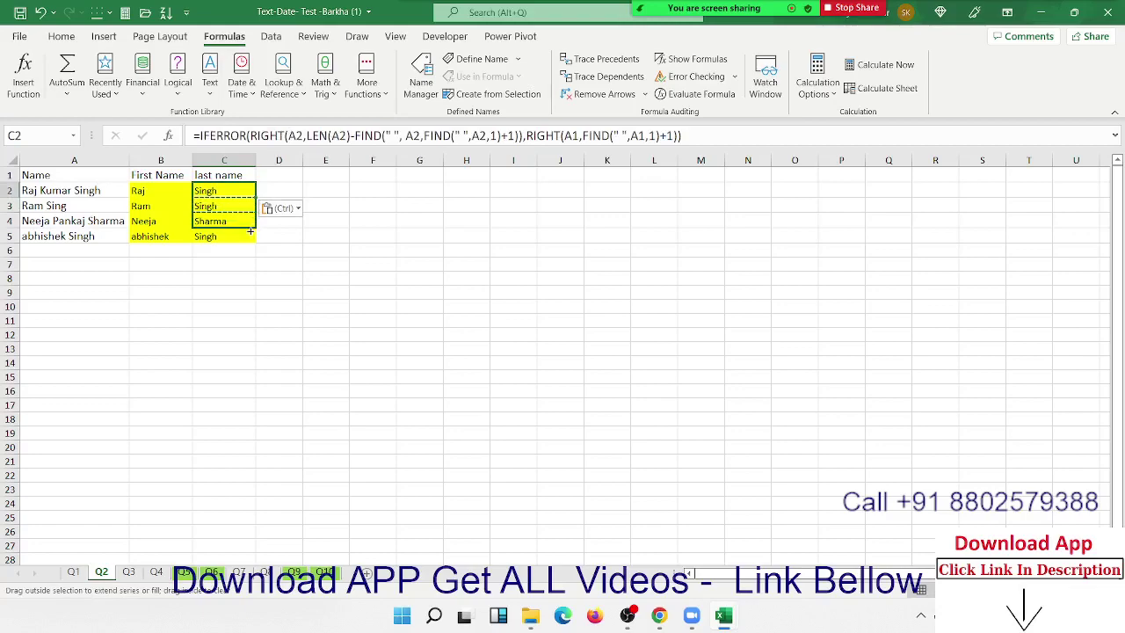
{"action": "left_click_drag", "start_coordinate": [255, 200], "coordinate": [249, 236]}
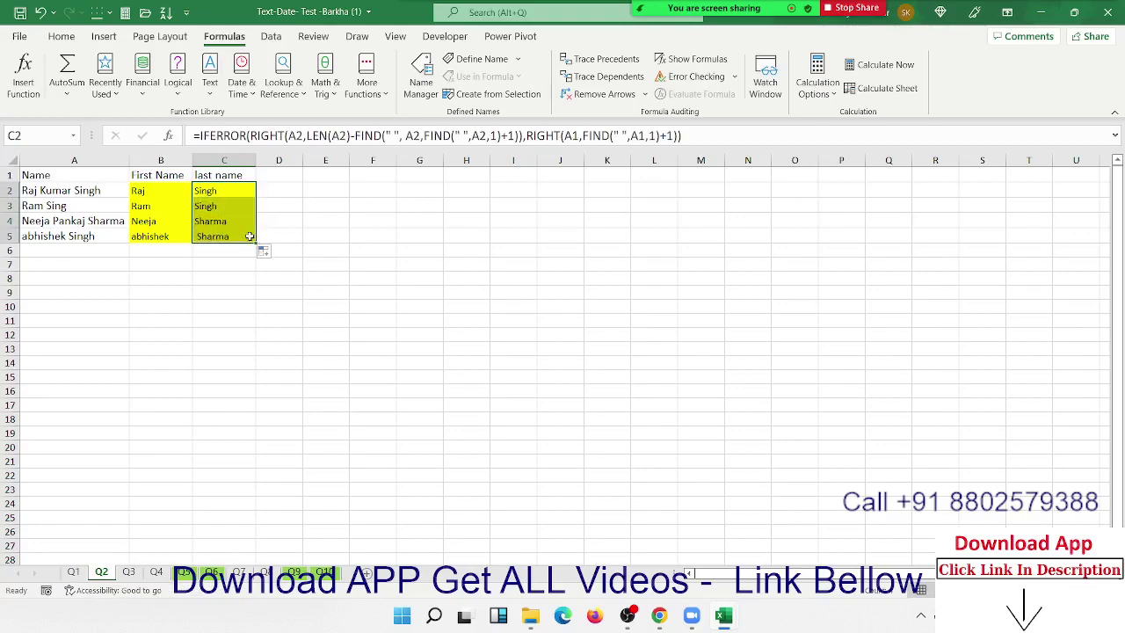
Point C2's fallback reference at A2 and refill the formula down to C5
{"action": "left_click", "coordinate": [215, 195]}
{"action": "double_click", "coordinate": [214, 189]}
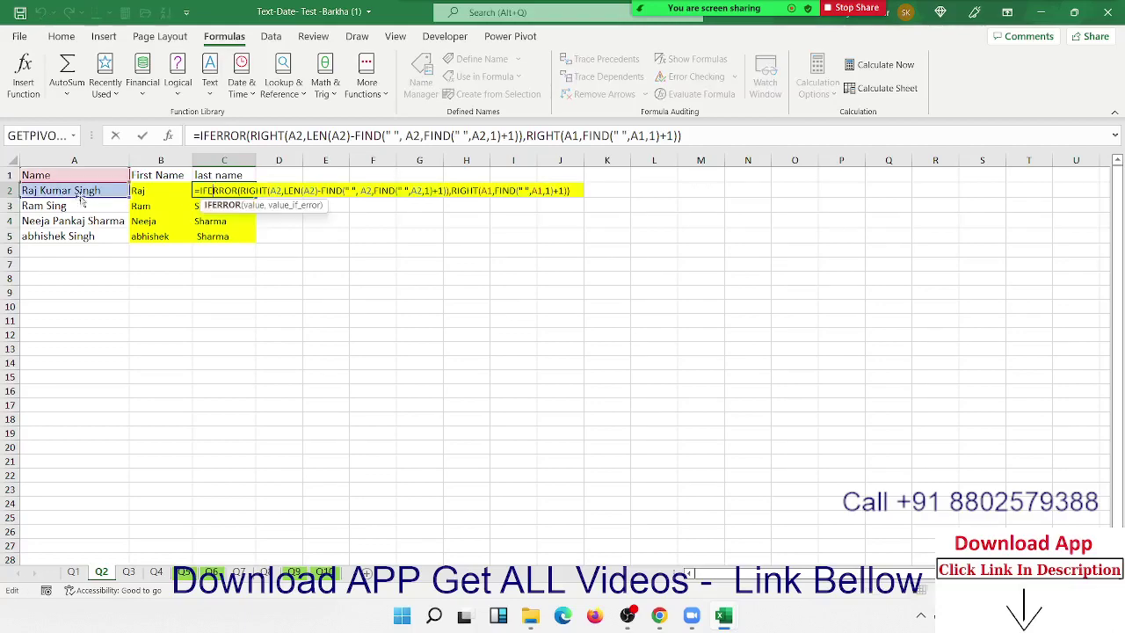
{"action": "left_click_drag", "start_coordinate": [76, 180], "coordinate": [130, 192]}
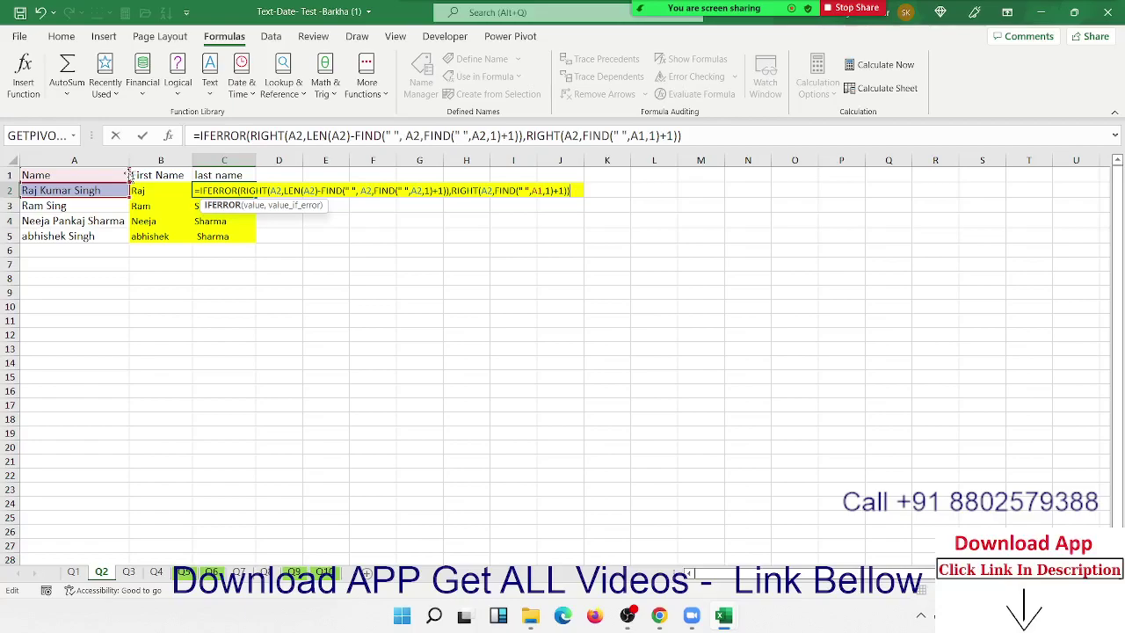
{"action": "key", "text": "Return"}
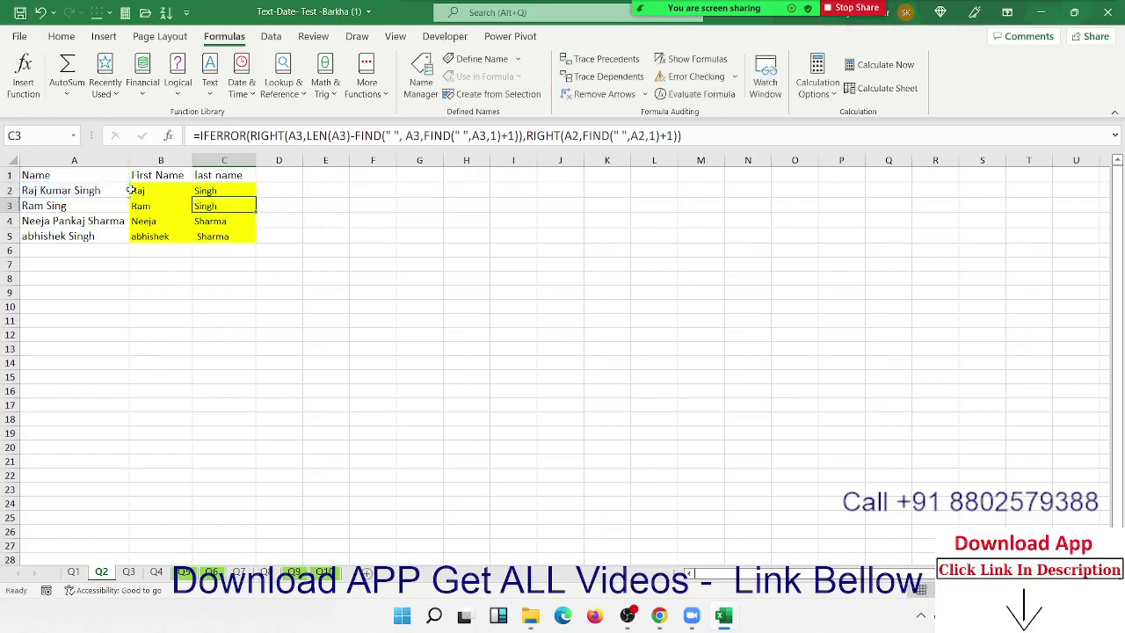
{"action": "left_click", "coordinate": [213, 190]}
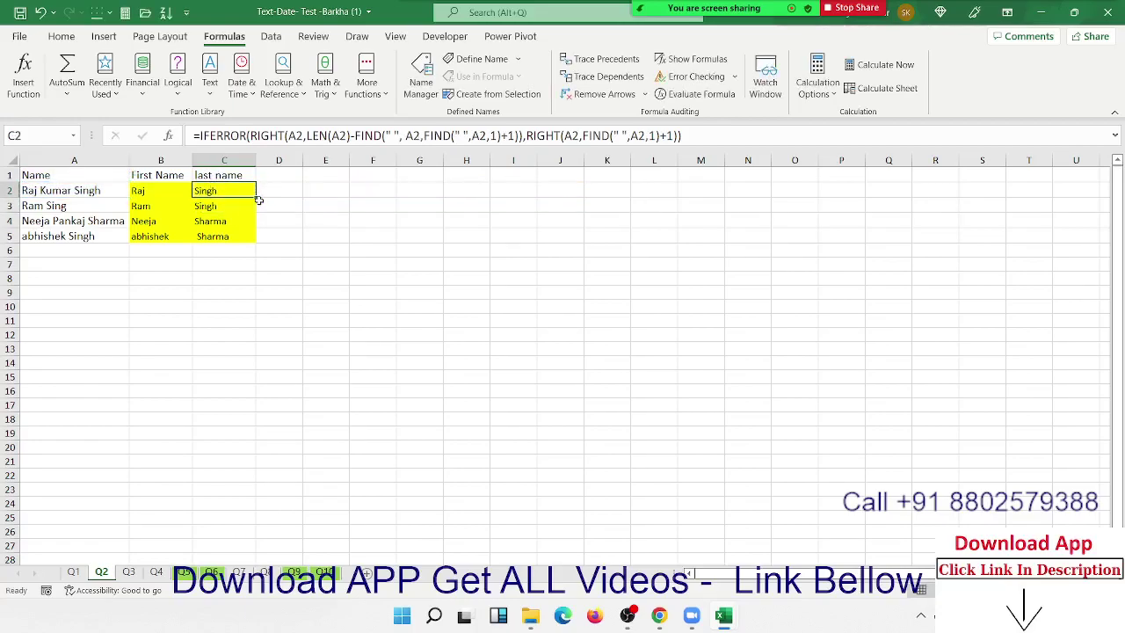
{"action": "double_click", "coordinate": [256, 198]}
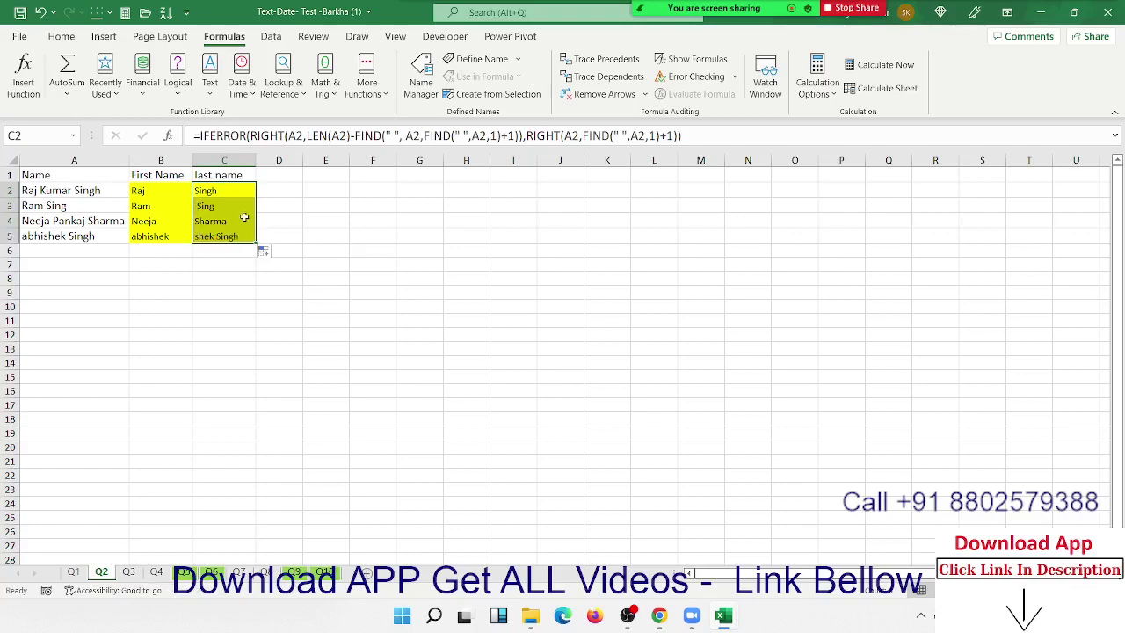
Remove the +1 from C2's fallback RIGHT and fill down to C5 again
{"action": "left_click", "coordinate": [213, 191]}
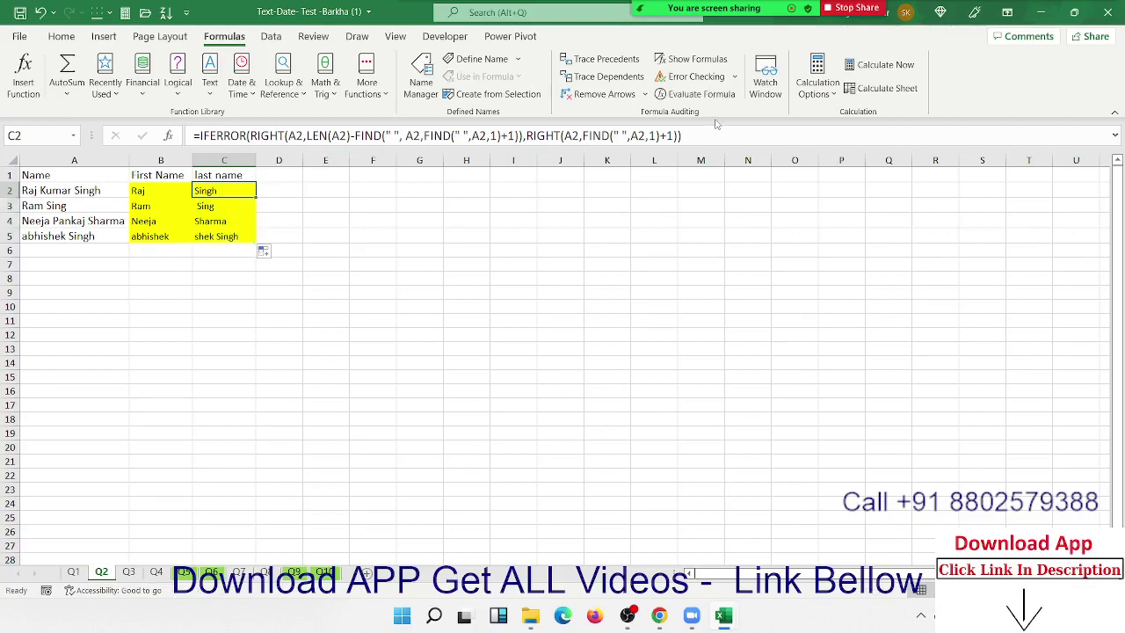
{"action": "left_click", "coordinate": [663, 134]}
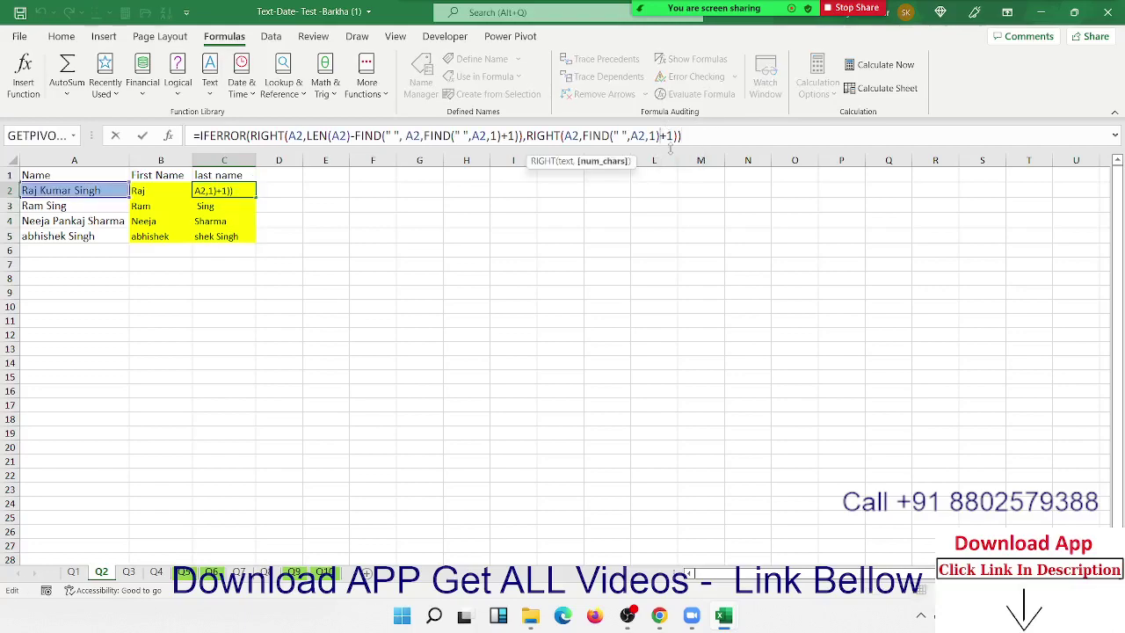
{"action": "key", "text": "BackSpace"}
{"action": "key", "text": "BackSpace"}
{"action": "key", "text": "Return"}
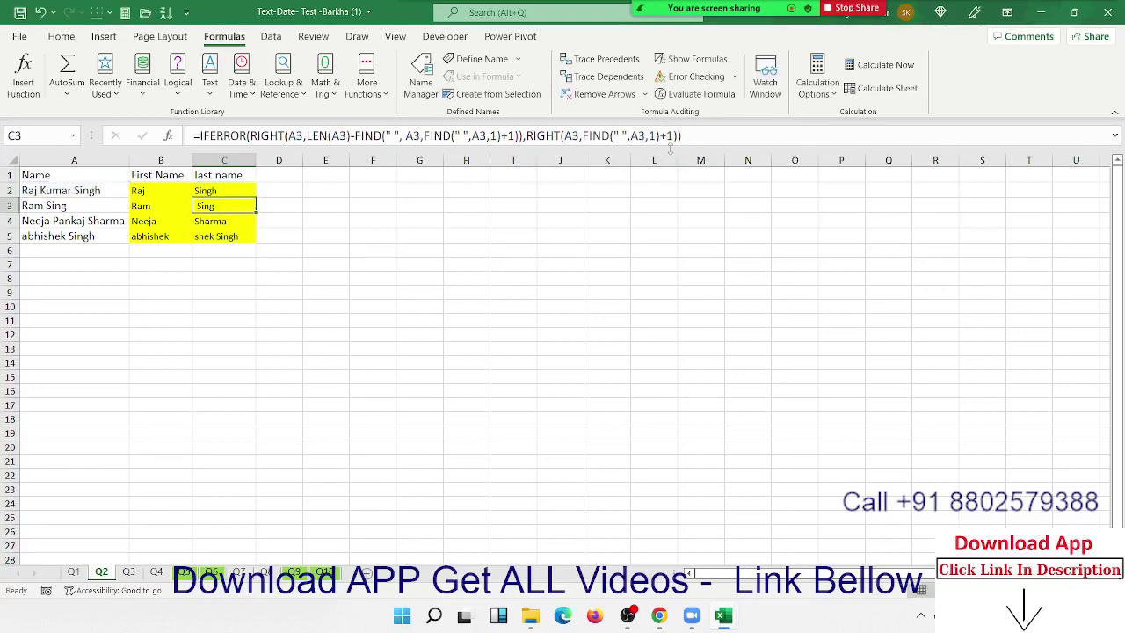
{"action": "key", "text": "Up"}
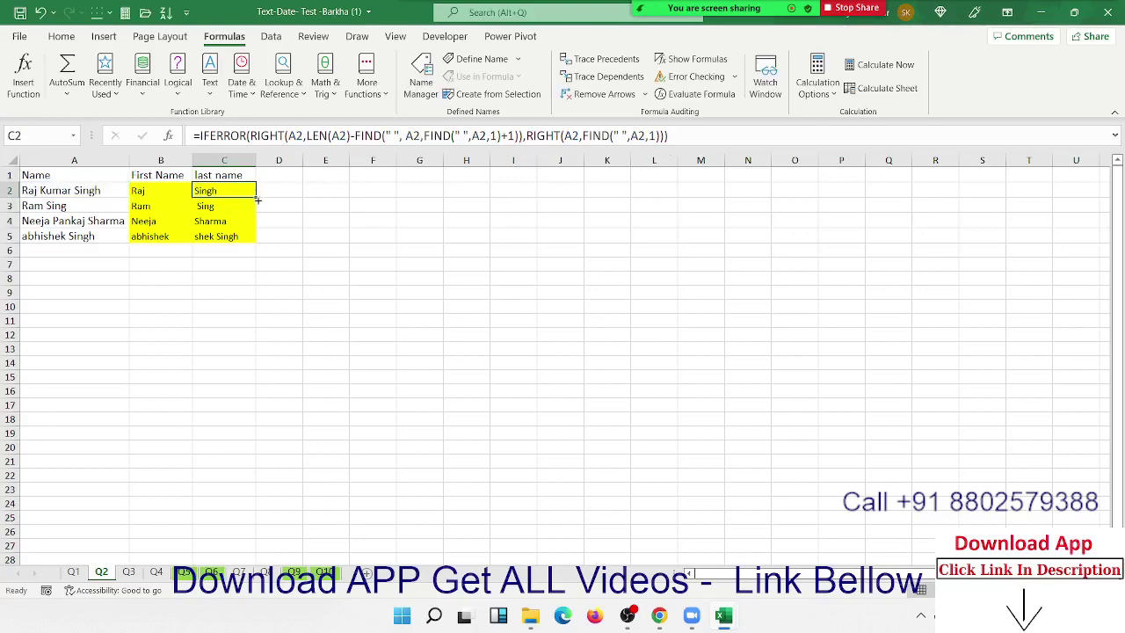
{"action": "double_click", "coordinate": [256, 199]}
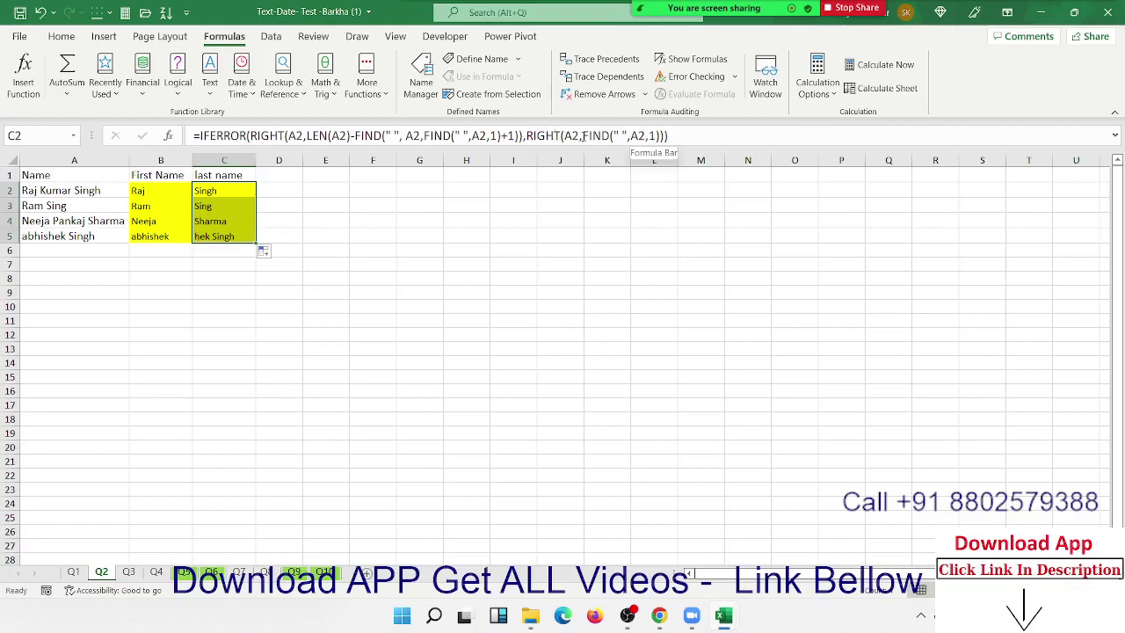
Make the fallback length LEN(A2)-FIND(" ",A2,1) and fill C2:C5 down
{"action": "left_click", "coordinate": [584, 137]}
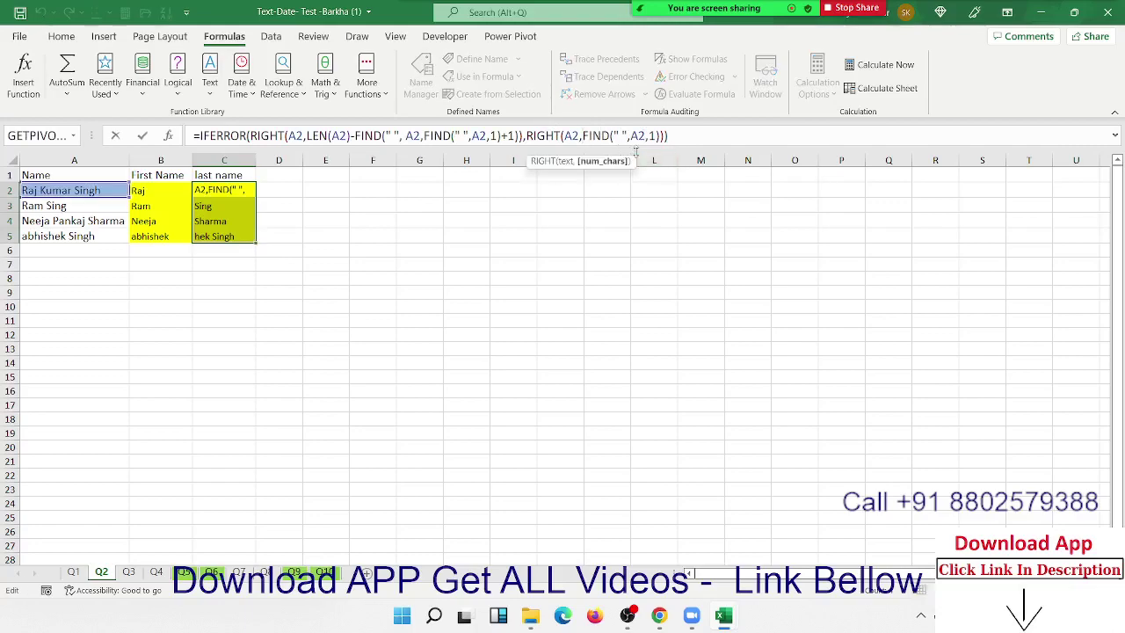
{"action": "type", "text": "LEN("}
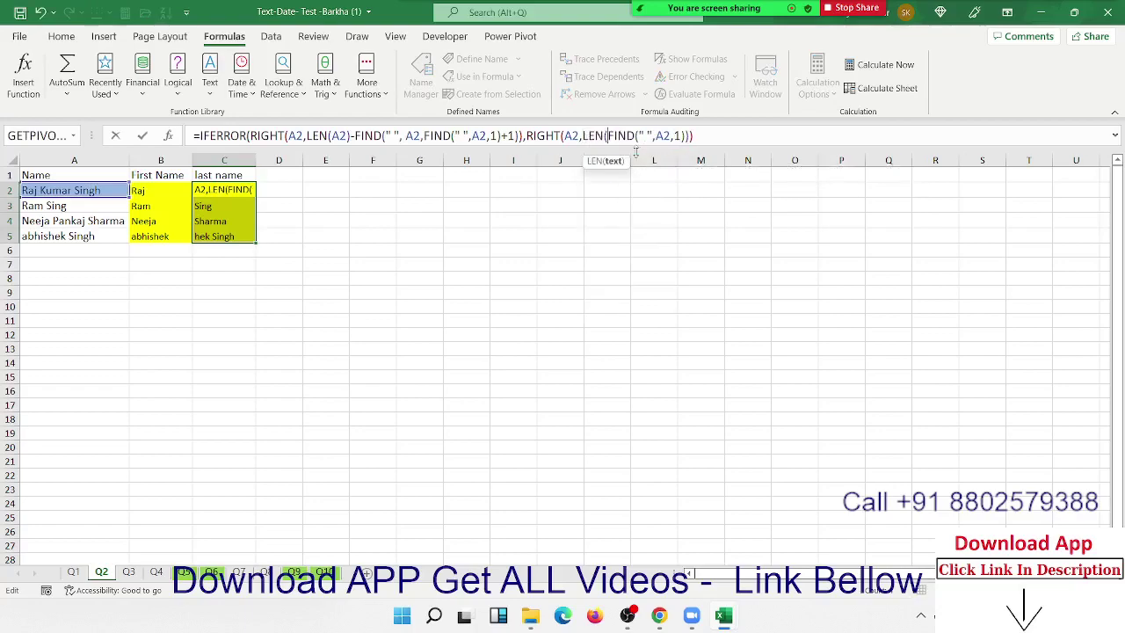
{"action": "left_click", "coordinate": [103, 191]}
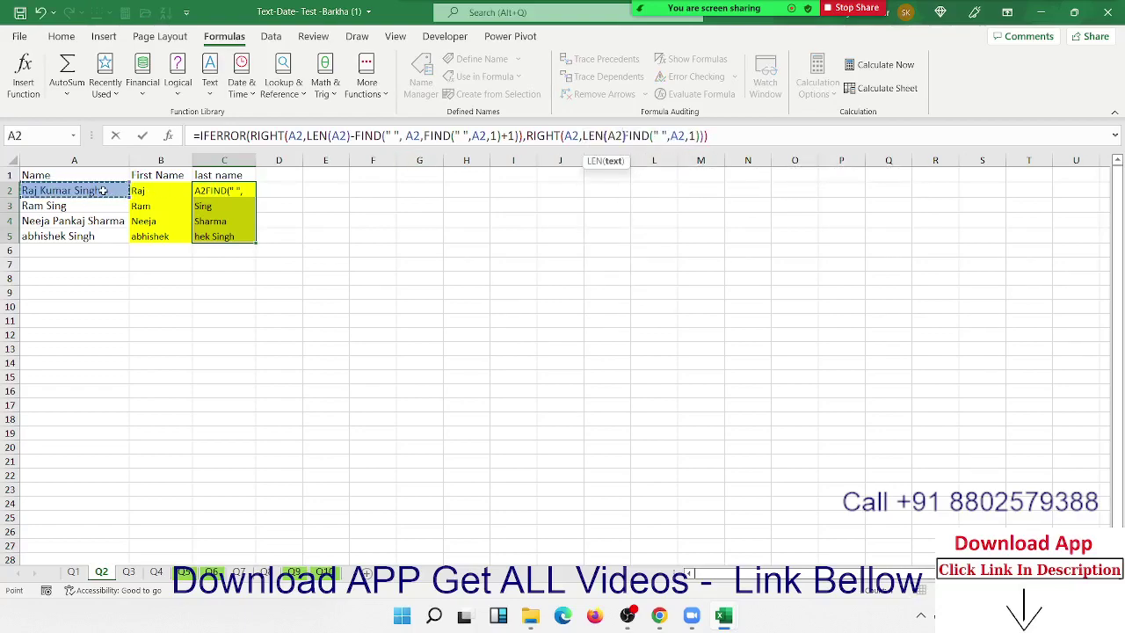
{"action": "type", "text": ")-"}
{"action": "key", "text": "Return"}
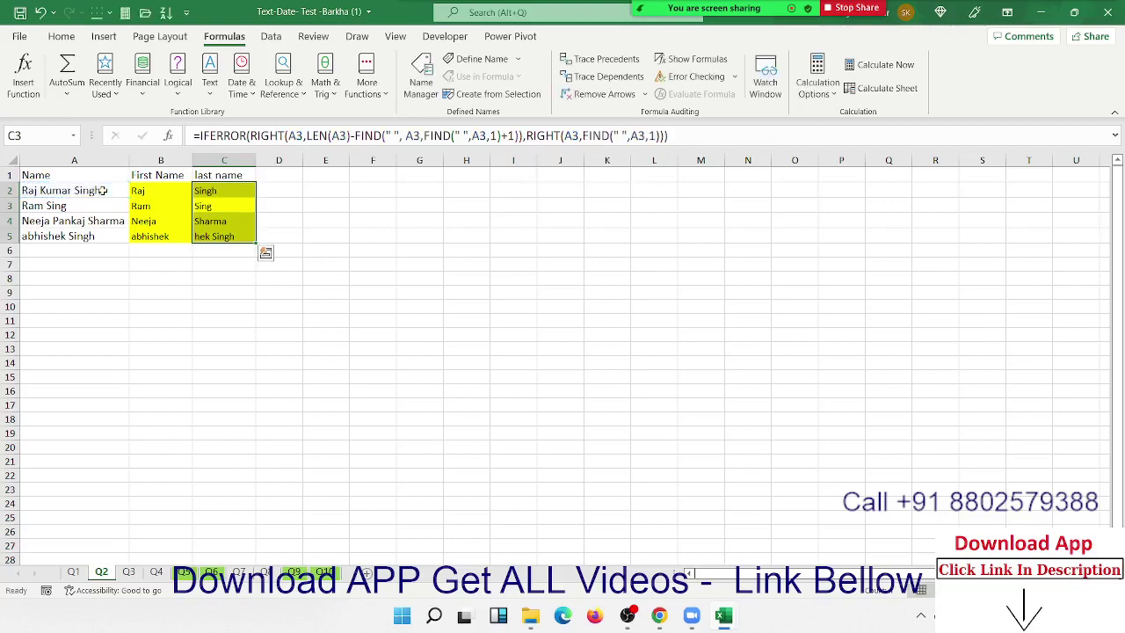
{"action": "key", "text": "Up"}
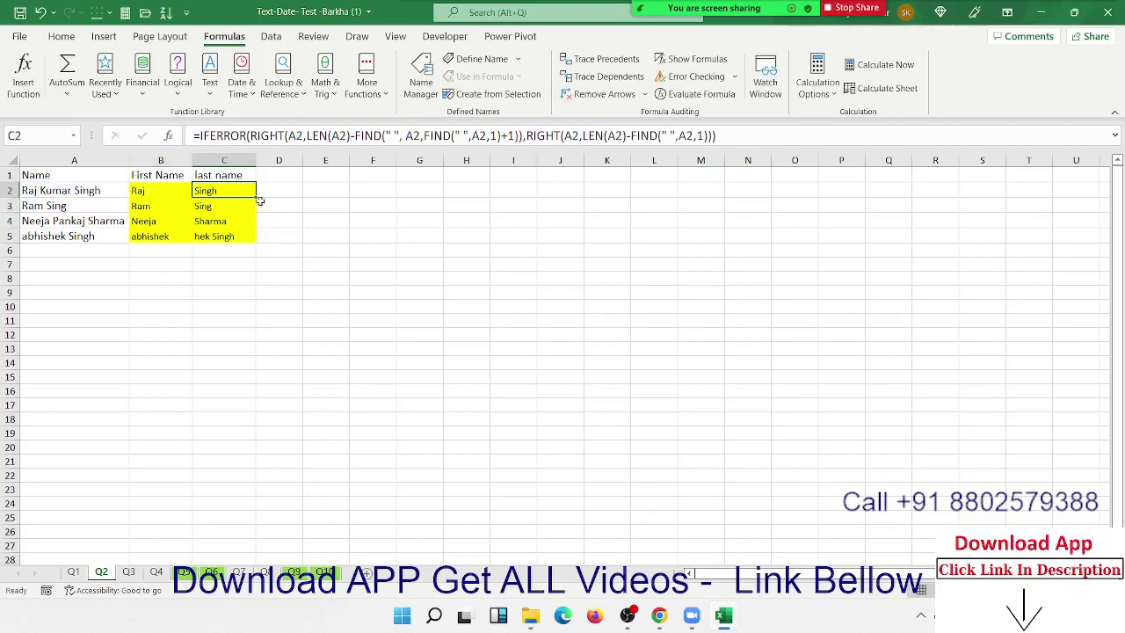
{"action": "double_click", "coordinate": [255, 198]}
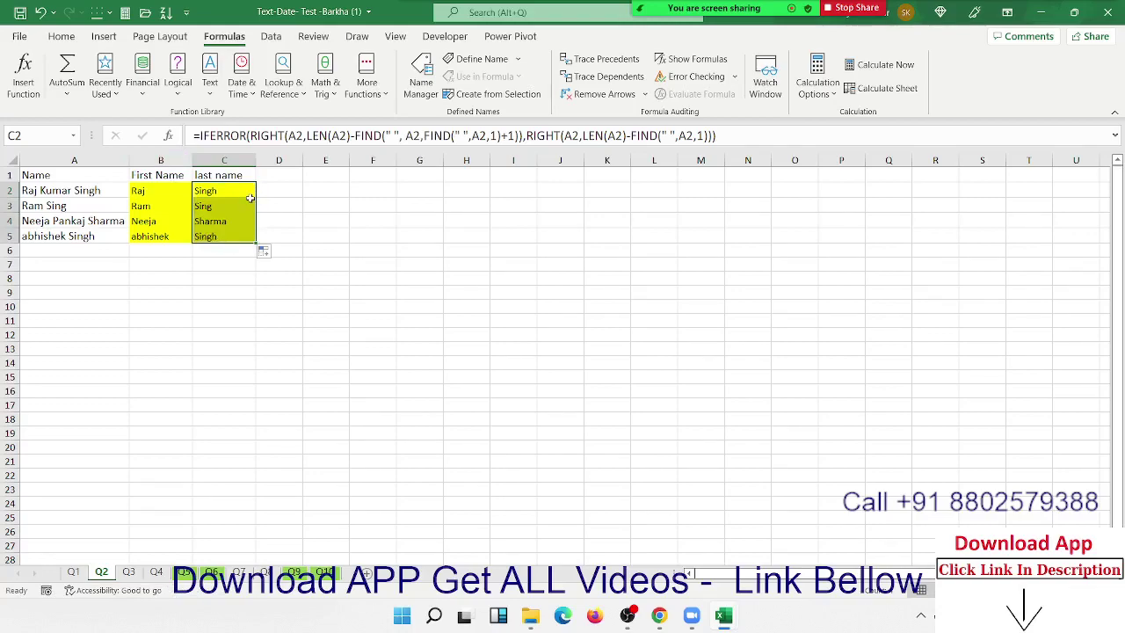
{"action": "left_click", "coordinate": [226, 188]}
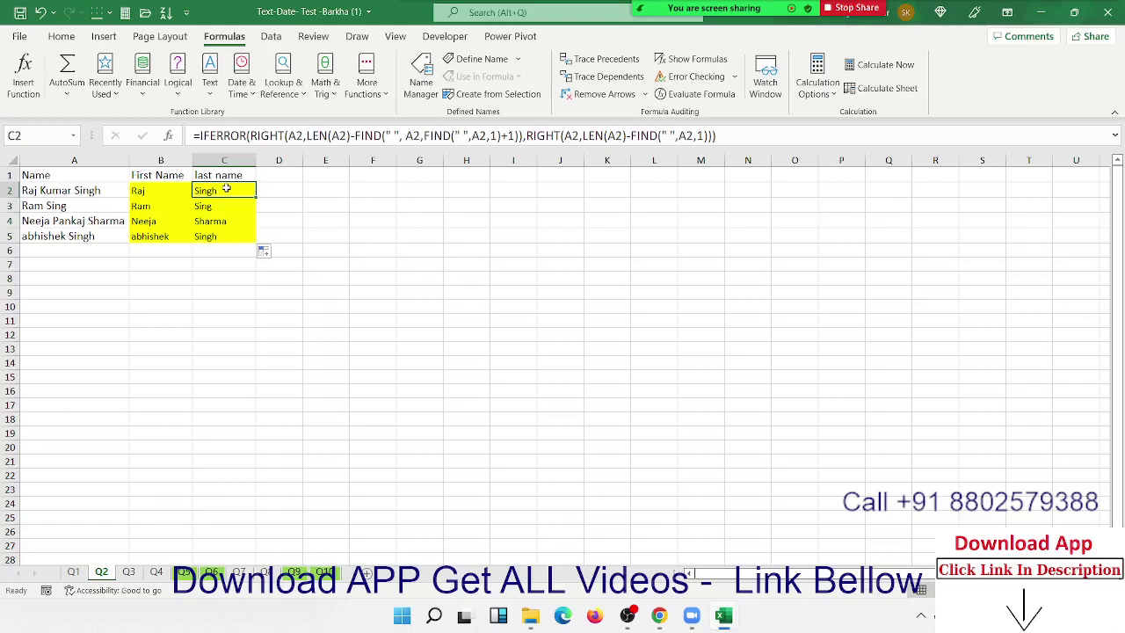
{"action": "double_click", "coordinate": [226, 188]}
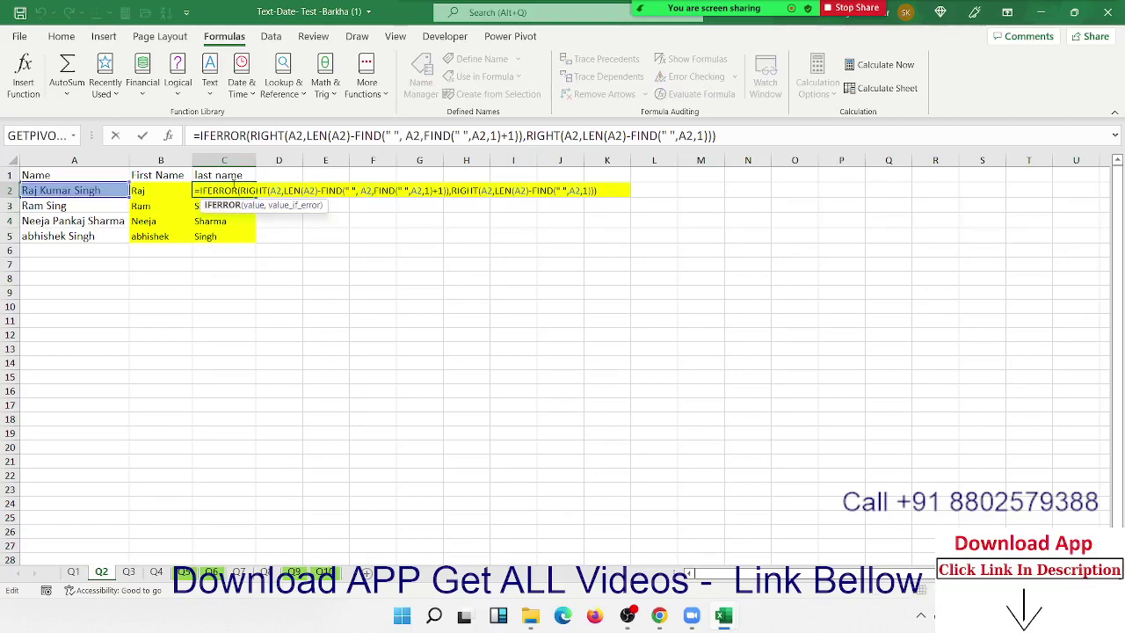
{"action": "left_click_drag", "start_coordinate": [238, 191], "coordinate": [451, 189]}
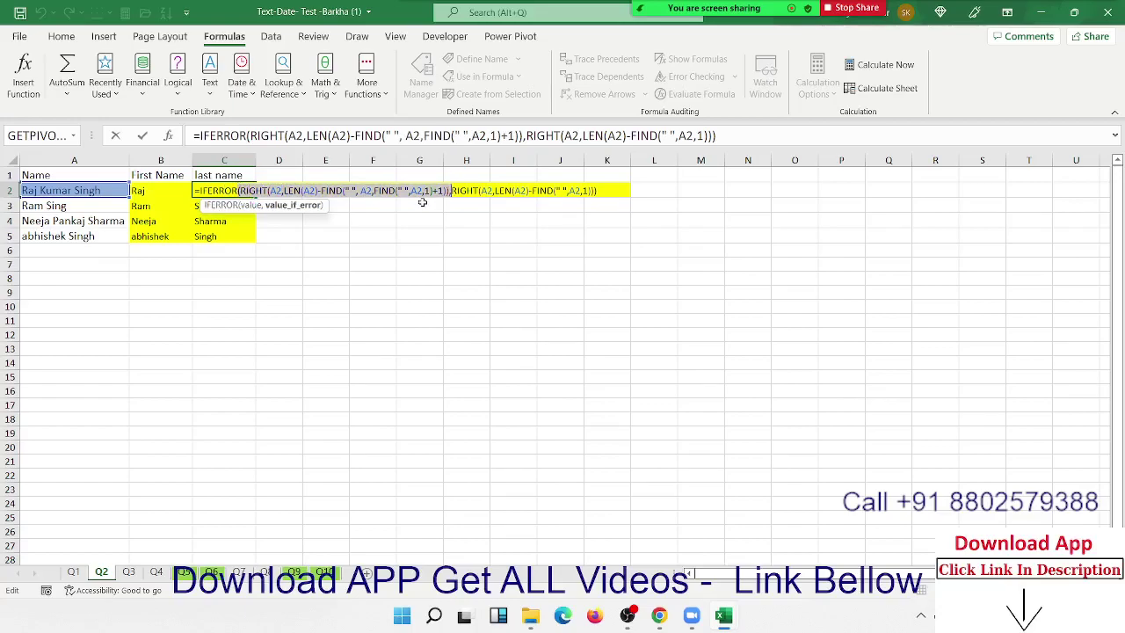
{"action": "left_click_drag", "start_coordinate": [489, 191], "coordinate": [600, 190]}
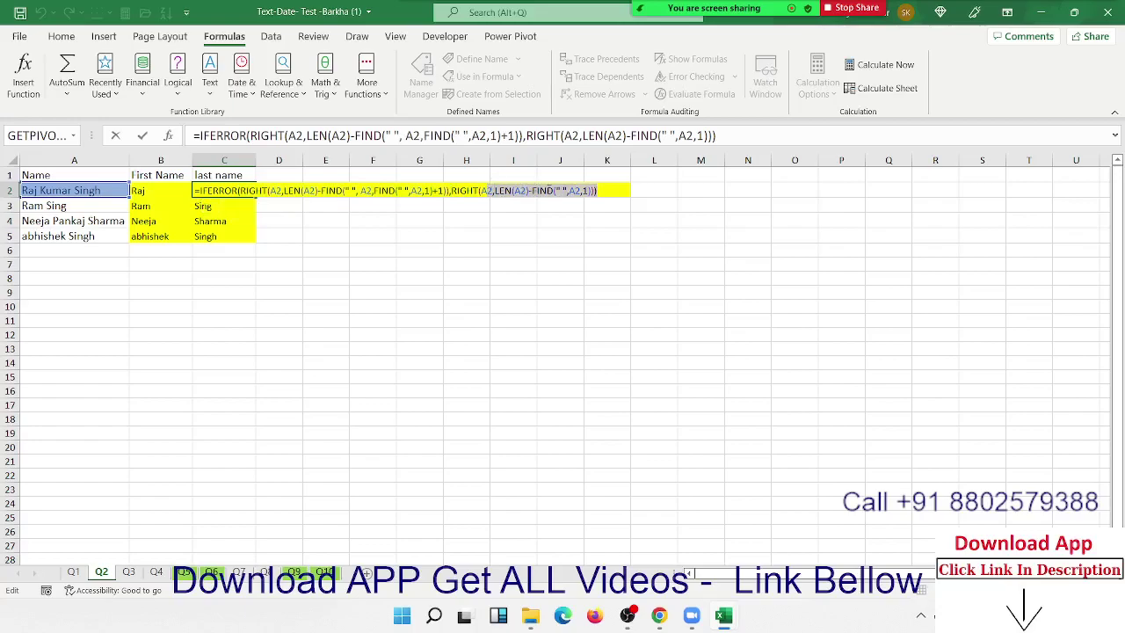
{"action": "double_click", "coordinate": [507, 191]}
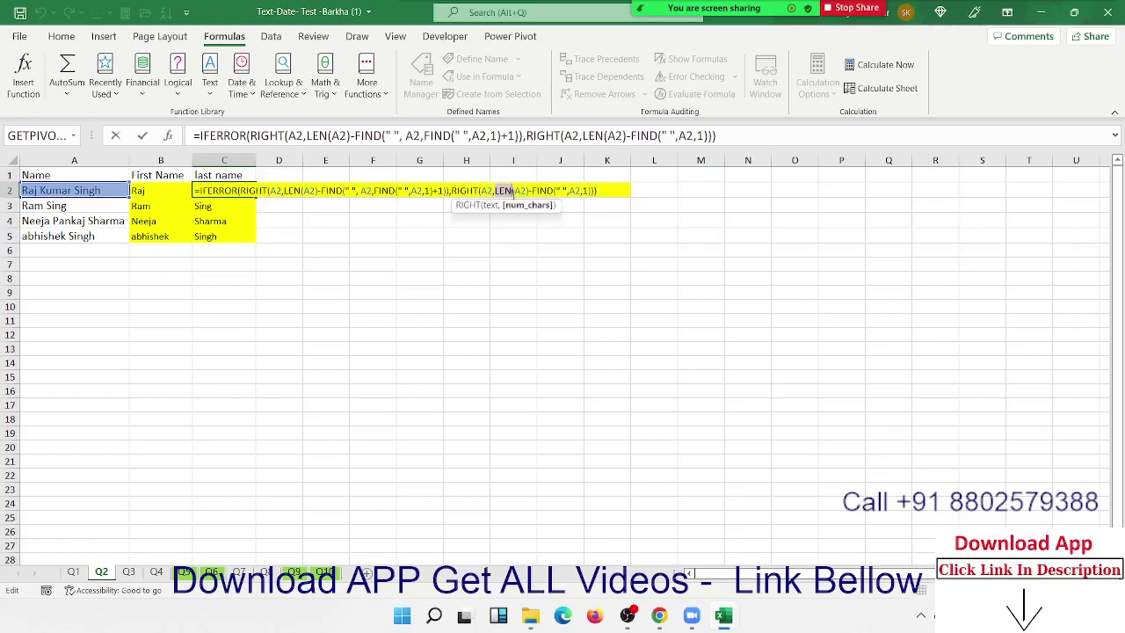
{"action": "double_click", "coordinate": [293, 190]}
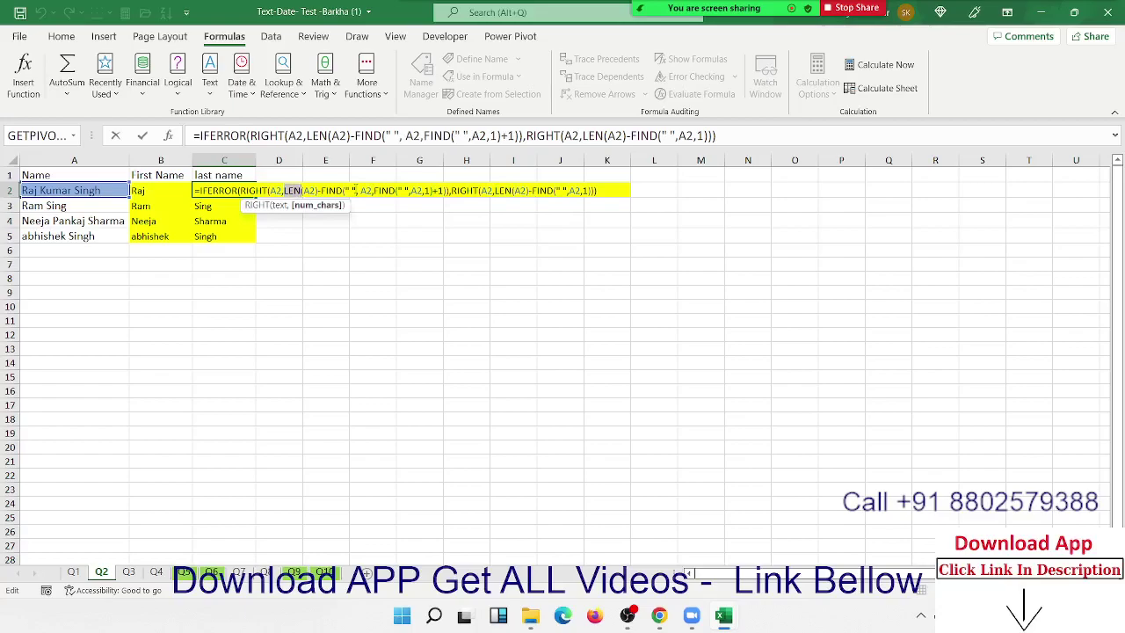
{"action": "left_click", "coordinate": [357, 189]}
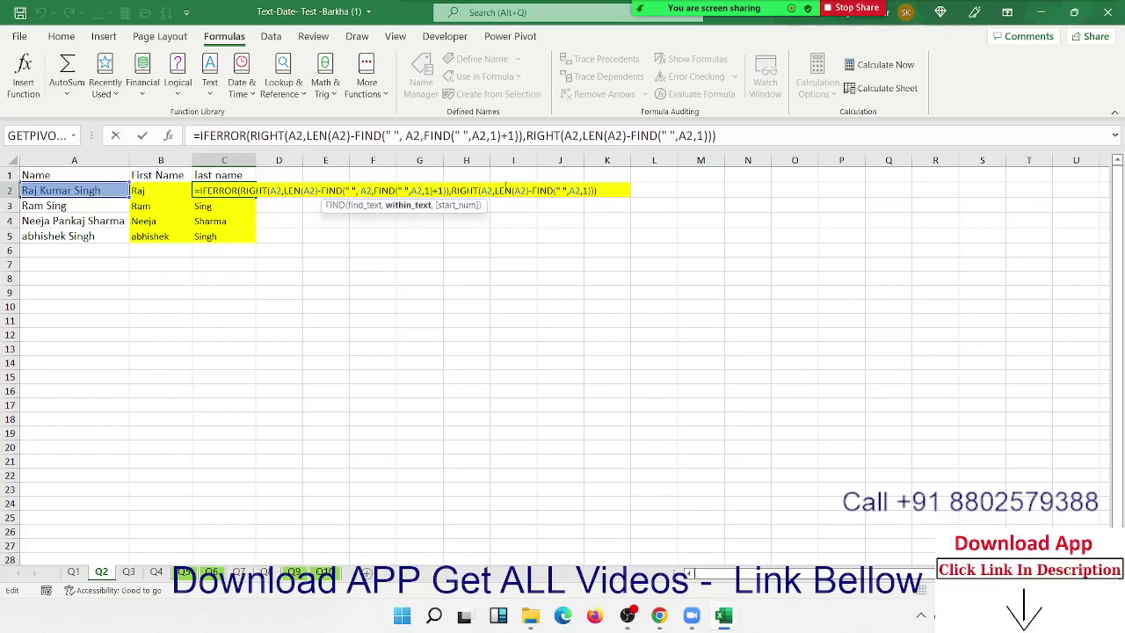
{"action": "double_click", "coordinate": [504, 191]}
{"action": "key", "text": "Return"}
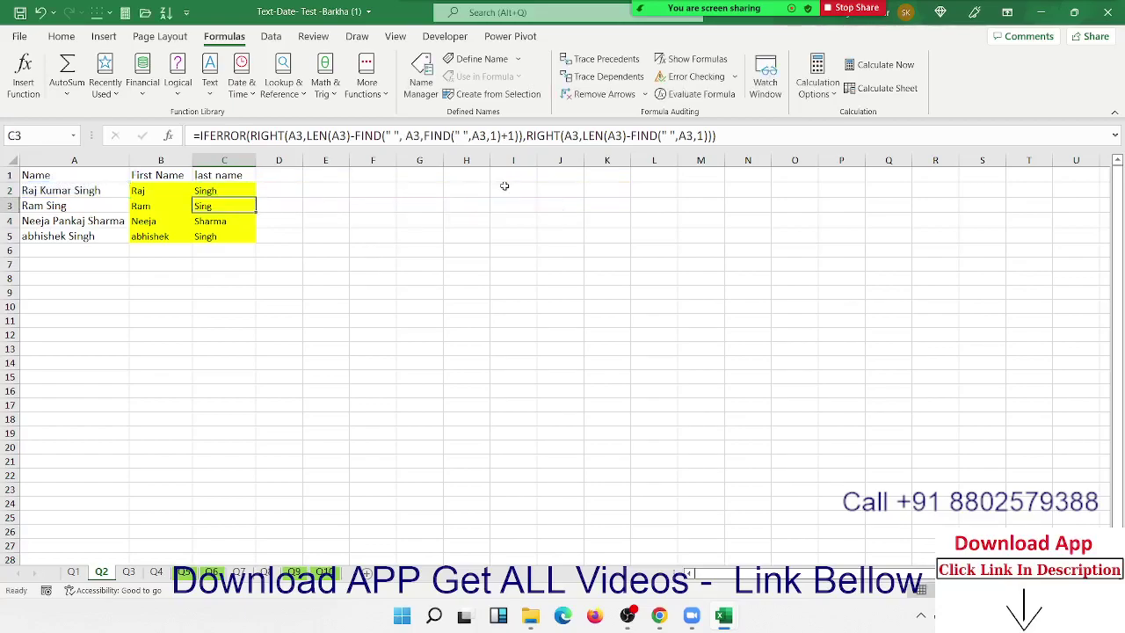
{"action": "left_click", "coordinate": [93, 222]}
{"action": "key", "text": "ctrl+c"}
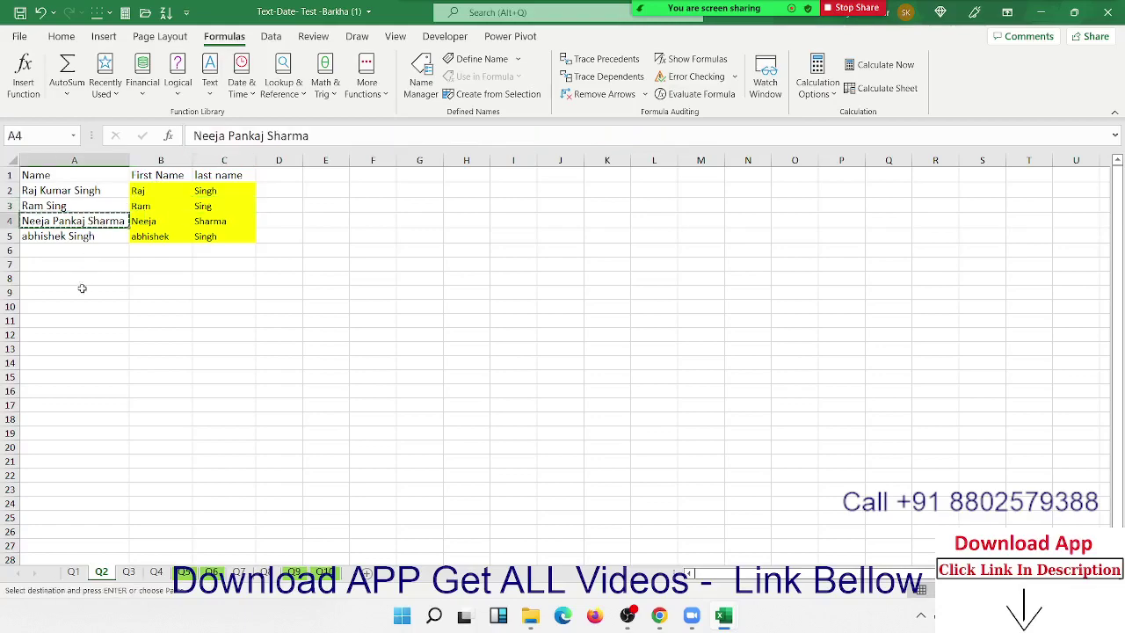
{"action": "left_click", "coordinate": [75, 307]}
{"action": "key", "text": "ctrl+v"}
{"action": "key", "text": "Escape"}
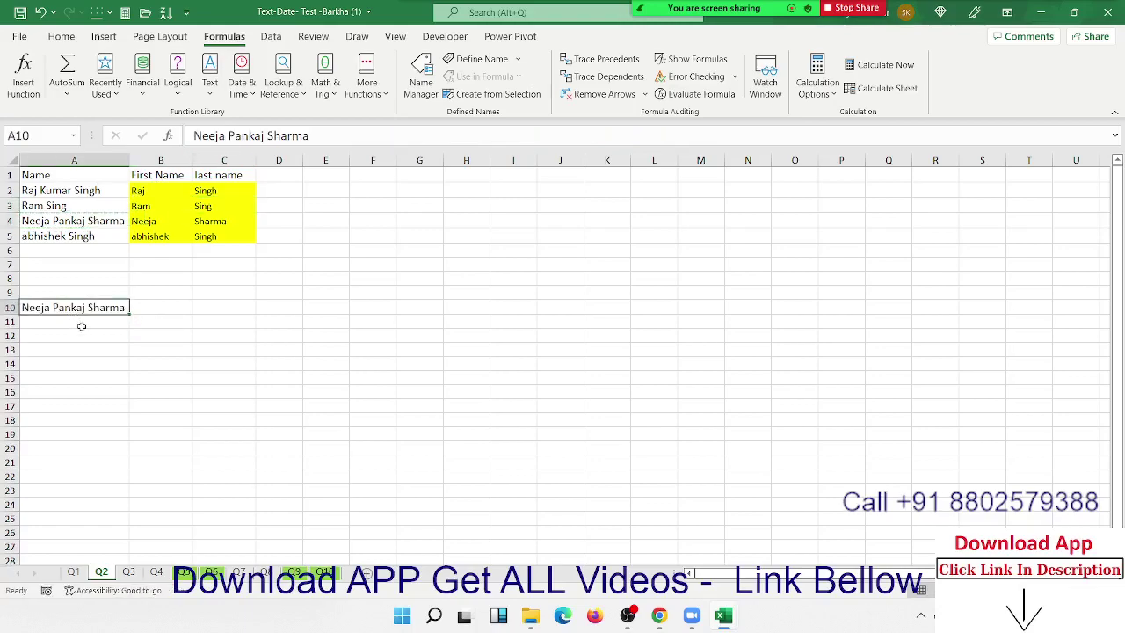
Enter =SUBSTITUTE(A10," ",REPT(" ",99)) in A11, accepting Excel's correction
{"action": "left_click", "coordinate": [80, 326]}
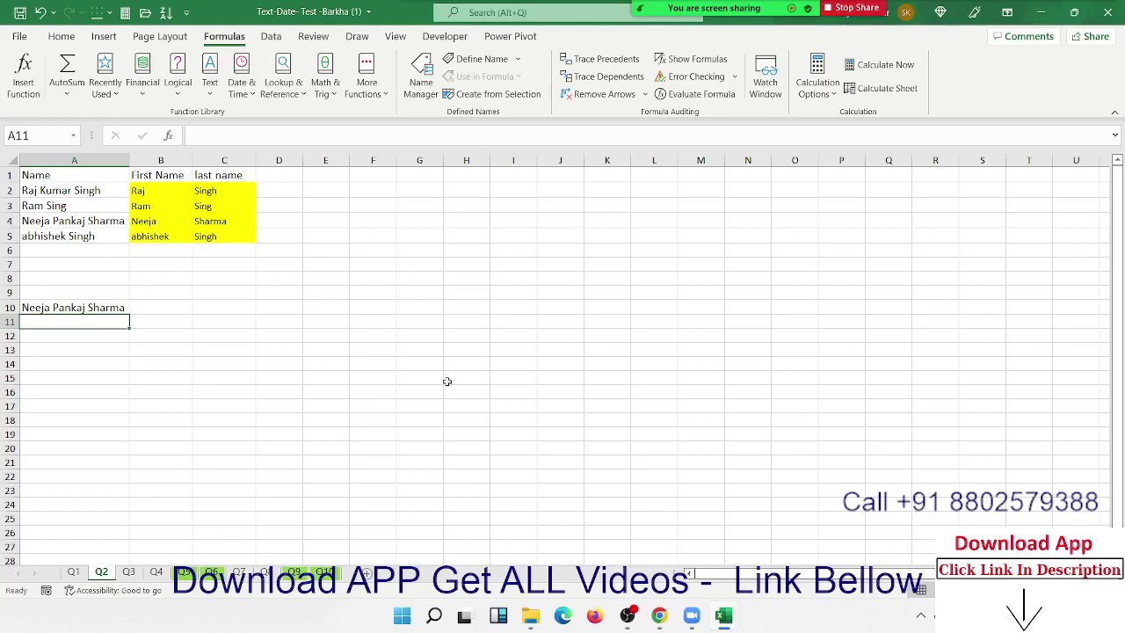
{"action": "type", "text": "=sub"}
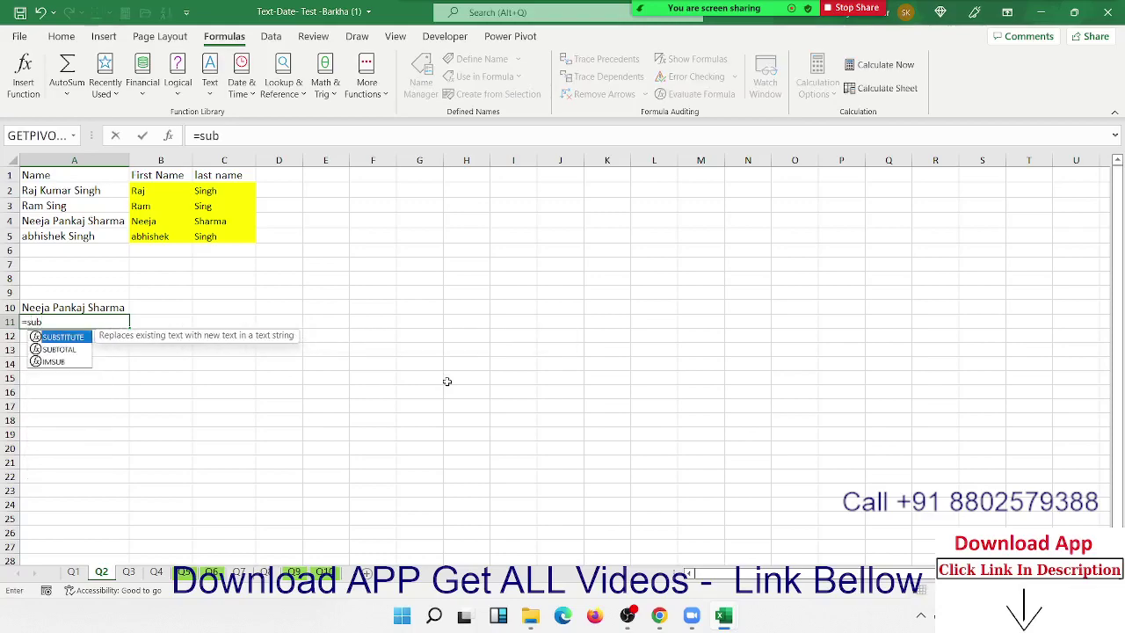
{"action": "key", "text": "Tab"}
{"action": "key", "text": "Up"}
{"action": "type", "text": ","}
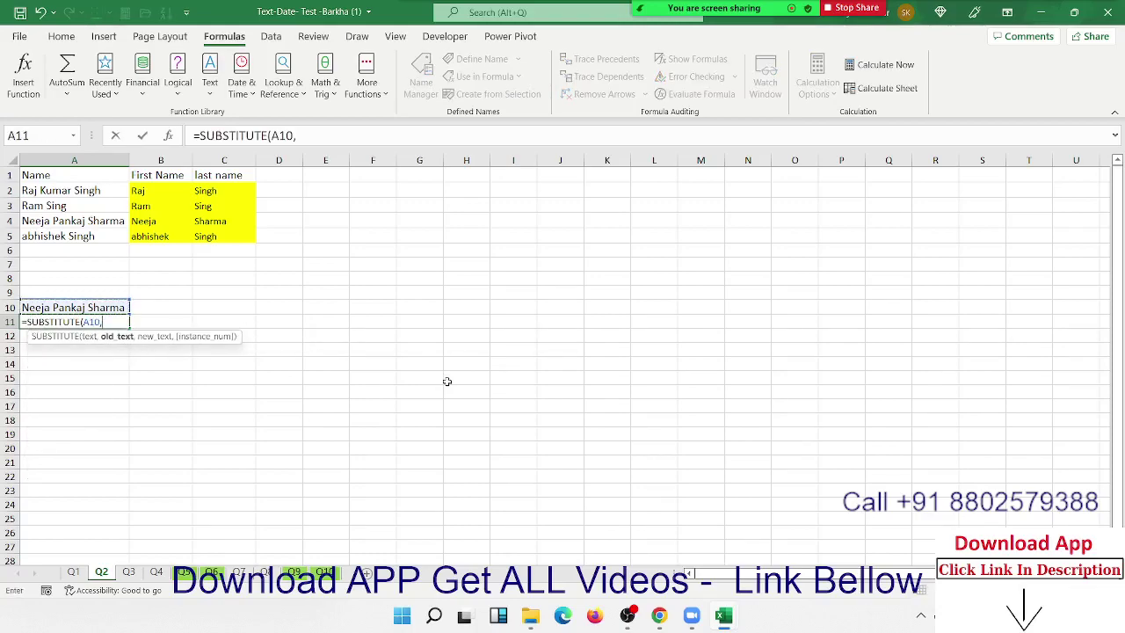
{"action": "type", "text": "\" \",re"}
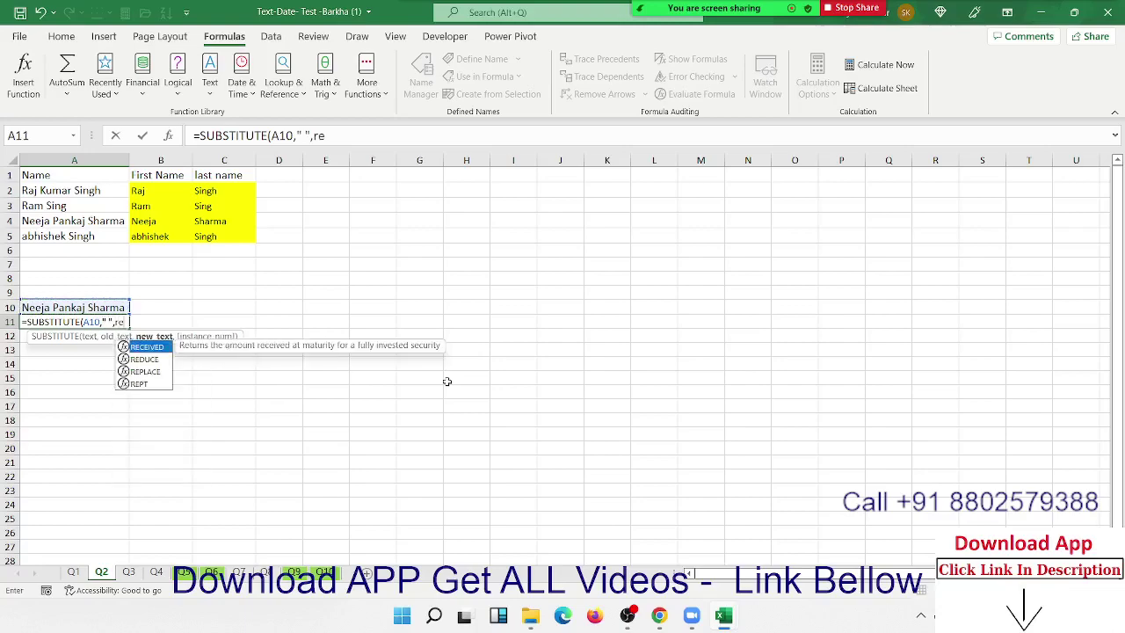
{"action": "type", "text": "p"}
{"action": "key", "text": "Down"}
{"action": "key", "text": "Tab"}
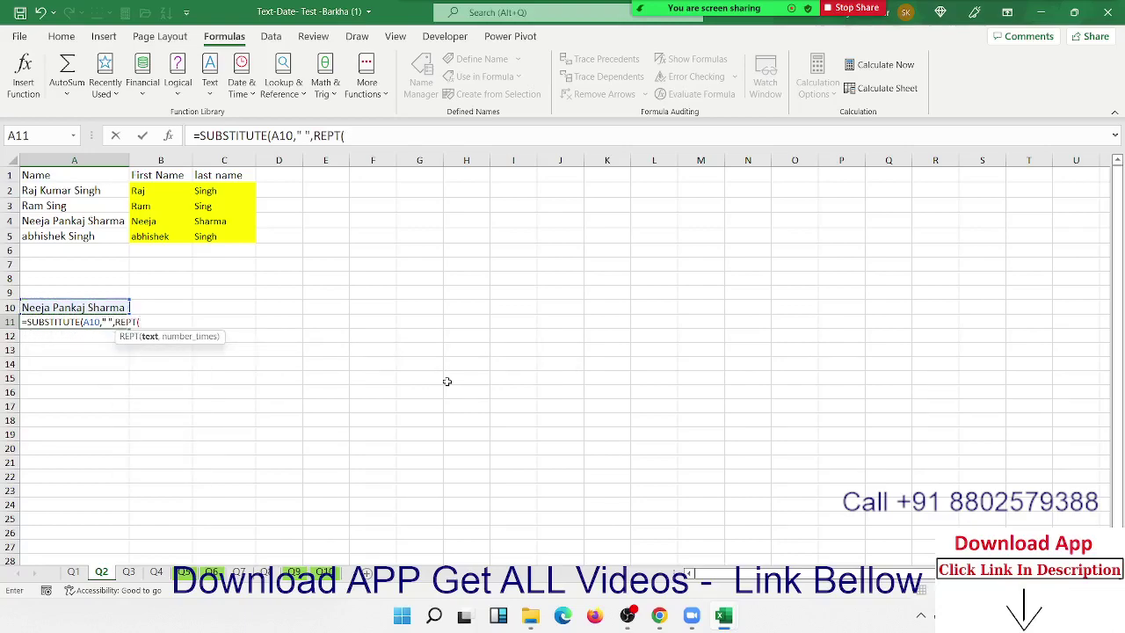
{"action": "type", "text": ",9"}
{"action": "type", "text": "9)"}
{"action": "key", "text": "Return"}
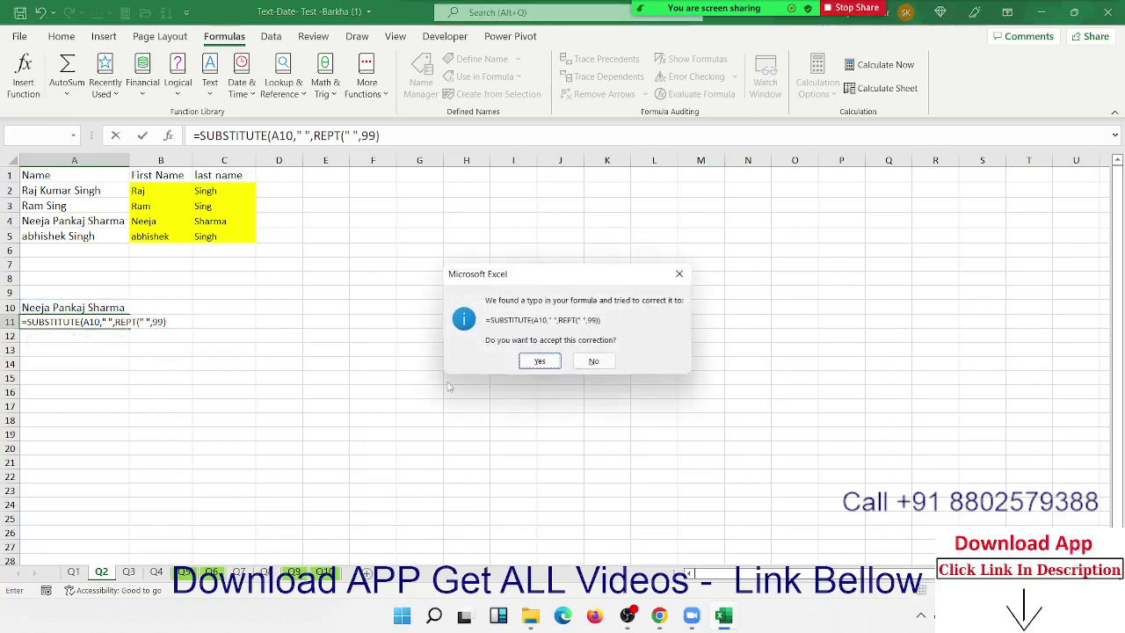
{"action": "key", "text": "Return"}
{"action": "key", "text": "Down"}
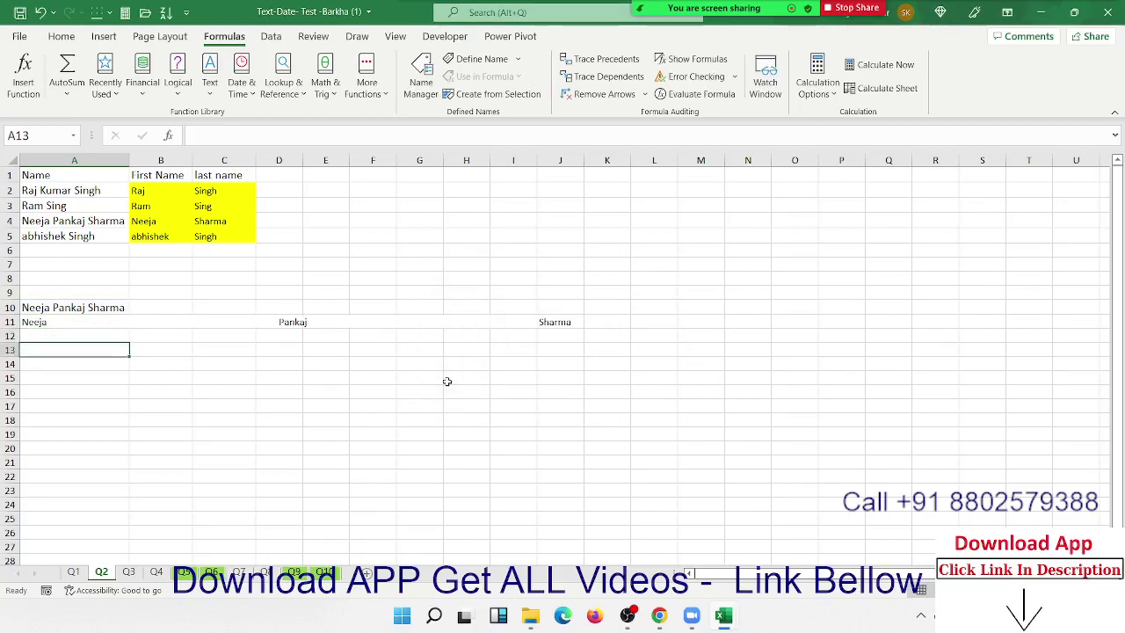
Enter =RIGHT(A11,99) in A12 to pull the padded last segment
{"action": "key", "text": "Up"}
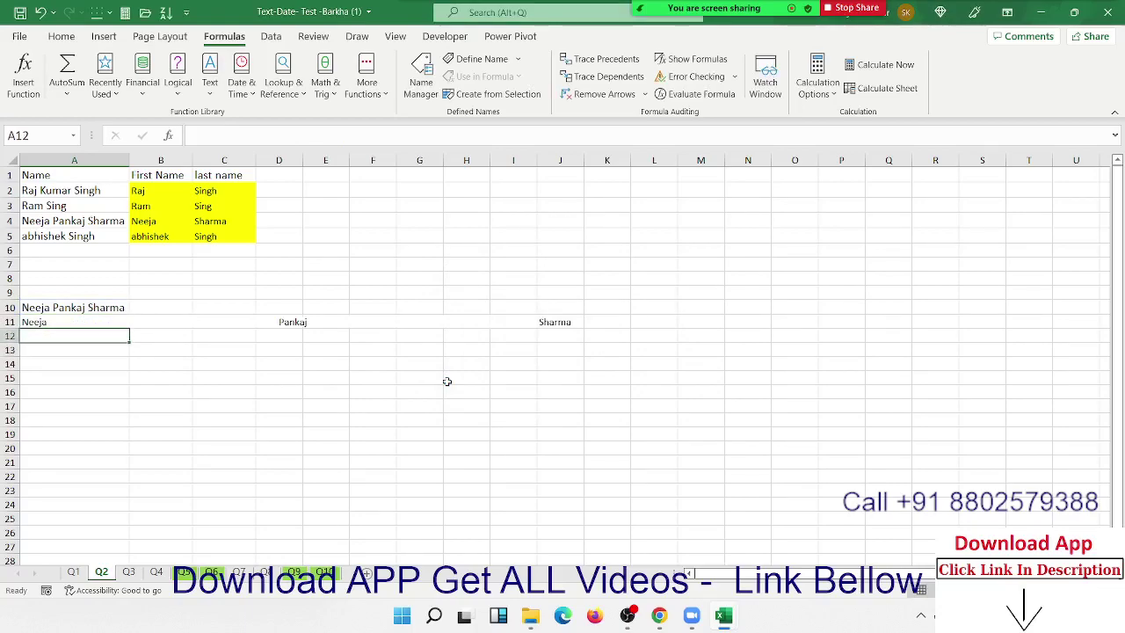
{"action": "type", "text": "=ri"}
{"action": "key", "text": "Tab"}
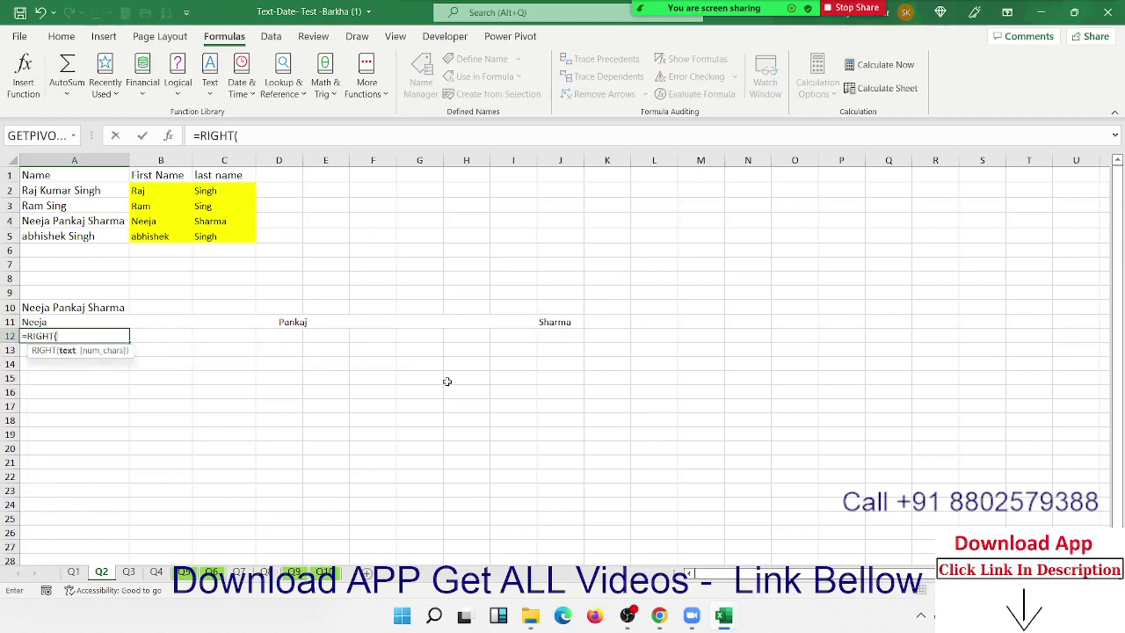
{"action": "key", "text": "Up"}
{"action": "type", "text": ","}
{"action": "type", "text": "6)"}
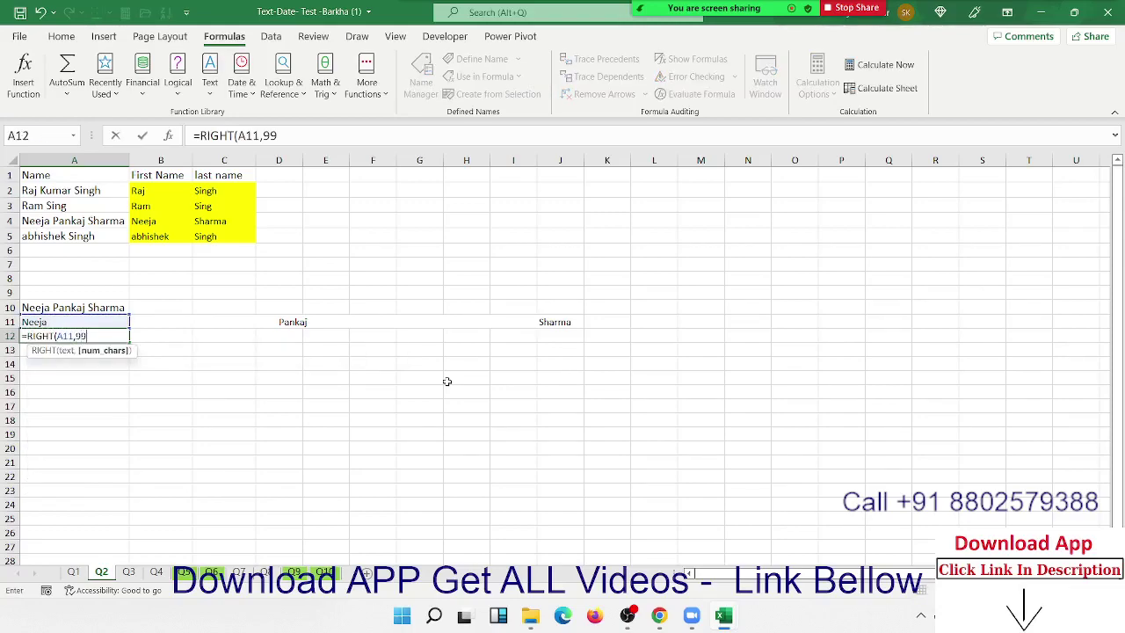
{"action": "key", "text": "Return"}
Enter =TRIM(A12) in A13 so it returns Sharma
{"action": "type", "text": "="}
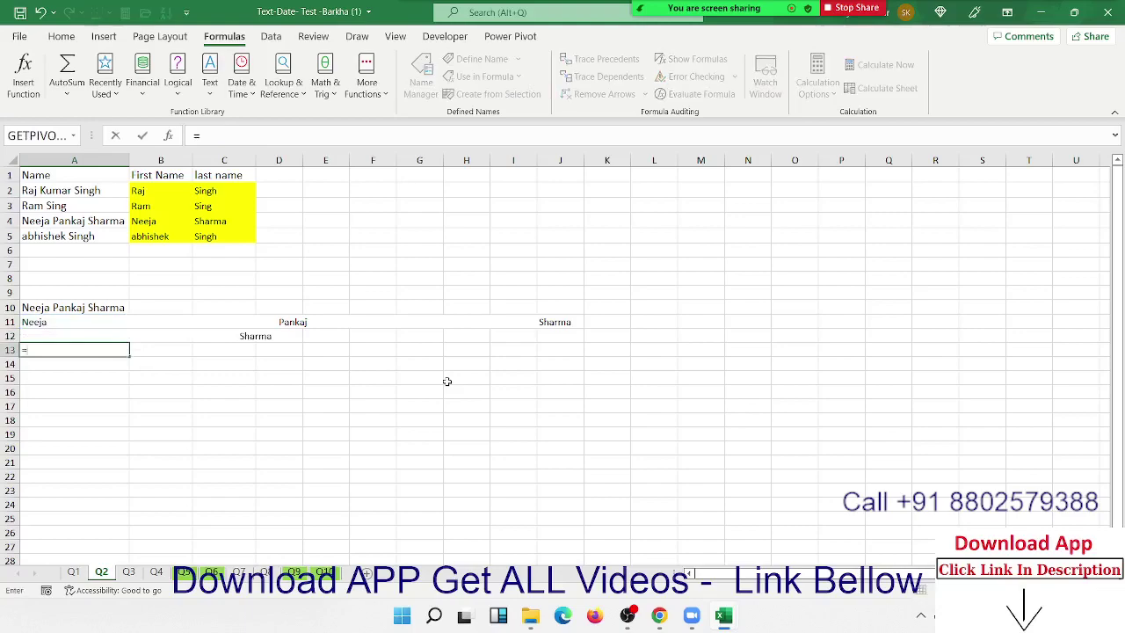
{"action": "type", "text": "tri"}
{"action": "key", "text": "Tab"}
{"action": "key", "text": "Up"}
{"action": "key", "text": "Return"}
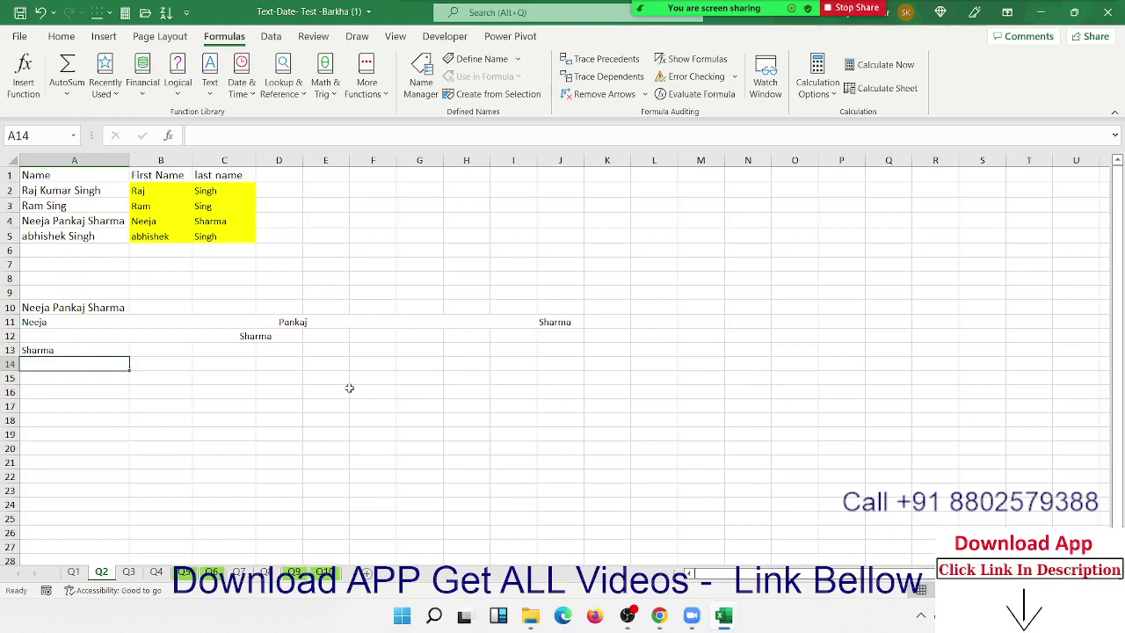
{"action": "left_click", "coordinate": [33, 349]}
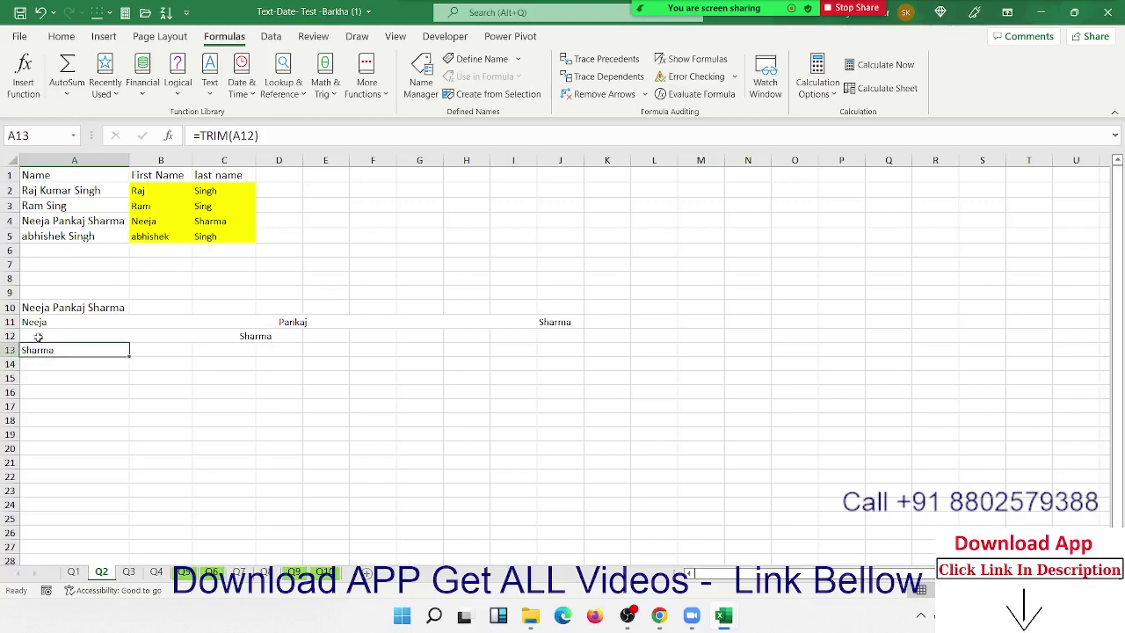
Reorder the sheet tabs, moving Q3 ahead of Q2 and then back
{"action": "left_click", "coordinate": [128, 572]}
{"action": "left_click_drag", "start_coordinate": [123, 572], "coordinate": [102, 572]}
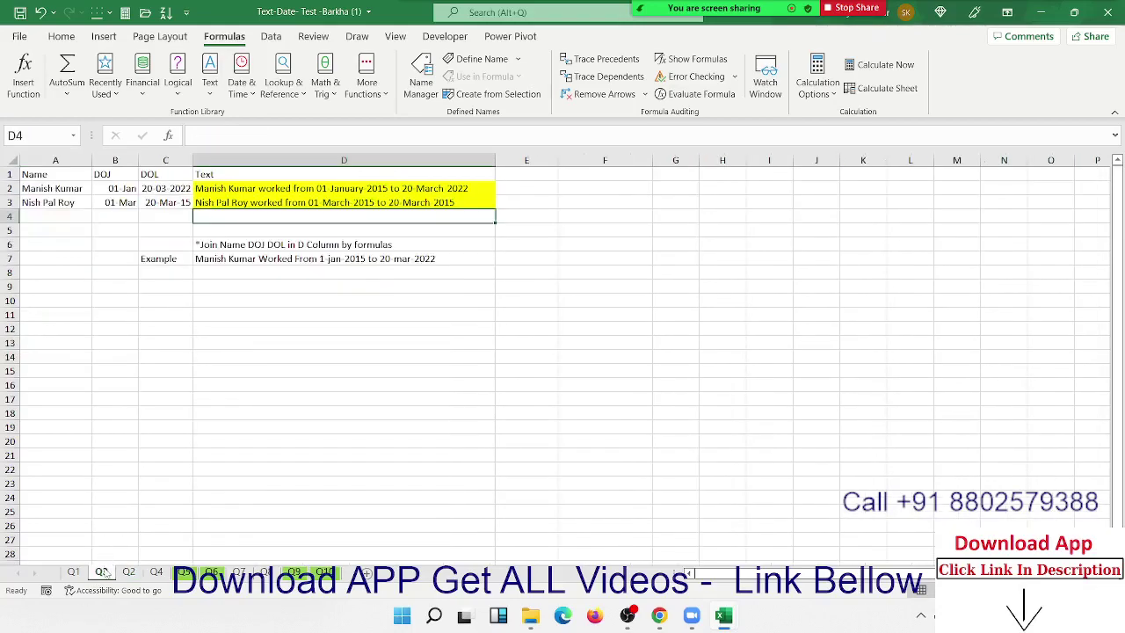
{"action": "left_click", "coordinate": [73, 572]}
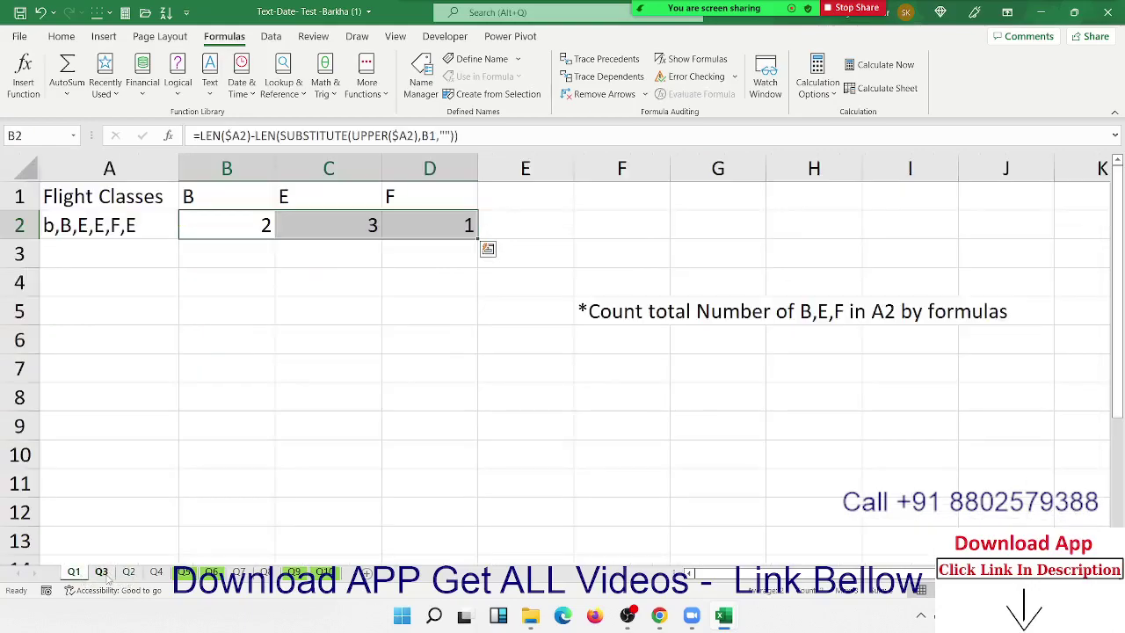
{"action": "left_click", "coordinate": [101, 572]}
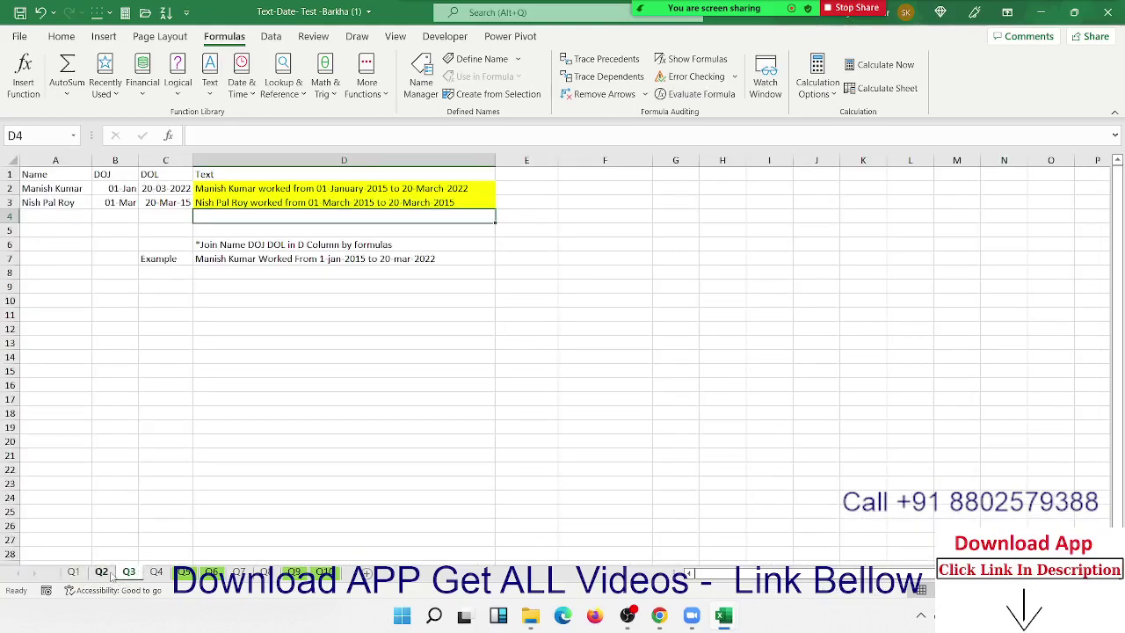
{"action": "left_click_drag", "start_coordinate": [129, 572], "coordinate": [101, 572]}
Review A12's padded text, C2's last-name formula, A2's name and A11's SUBSTITUTE formula
{"action": "left_click", "coordinate": [98, 335]}
{"action": "left_click", "coordinate": [204, 190]}
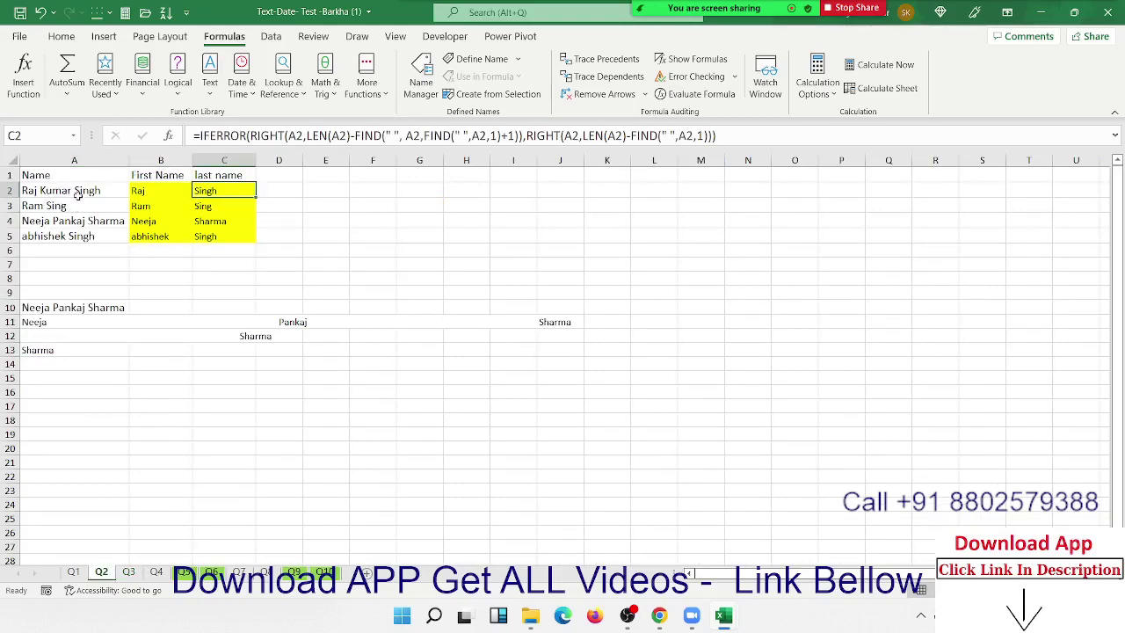
{"action": "left_click", "coordinate": [29, 191]}
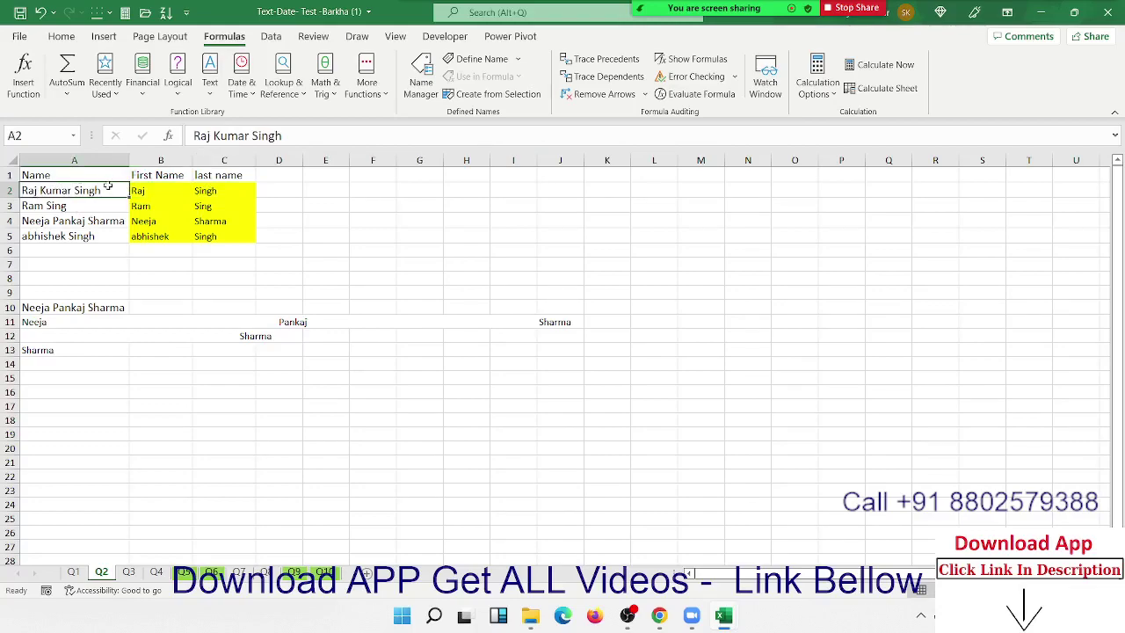
{"action": "left_click", "coordinate": [205, 190]}
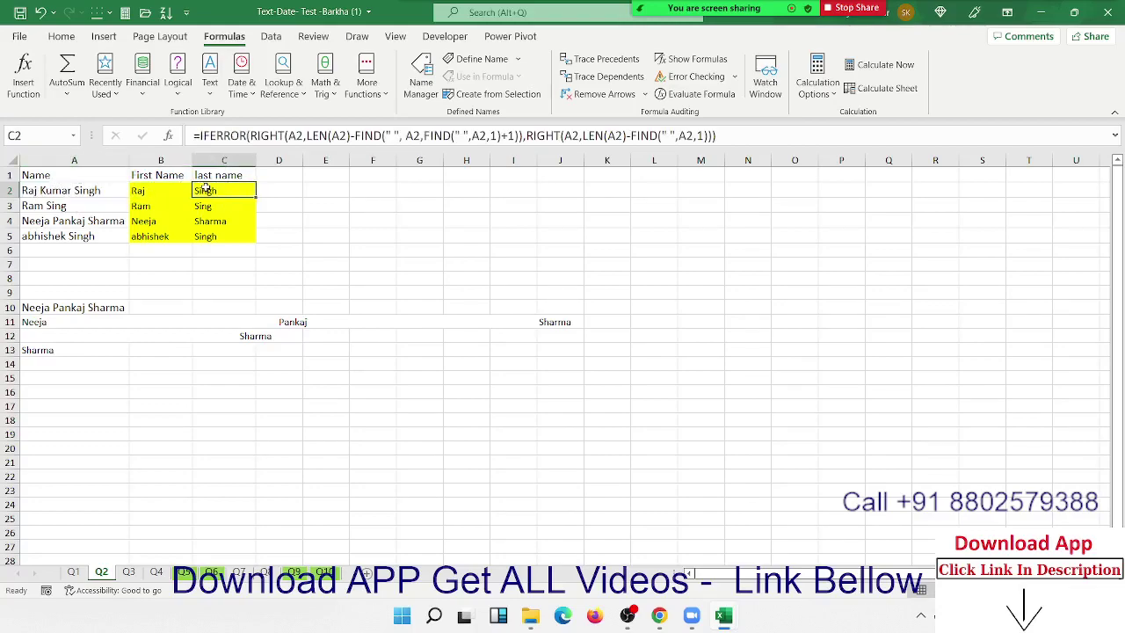
{"action": "left_click", "coordinate": [125, 322]}
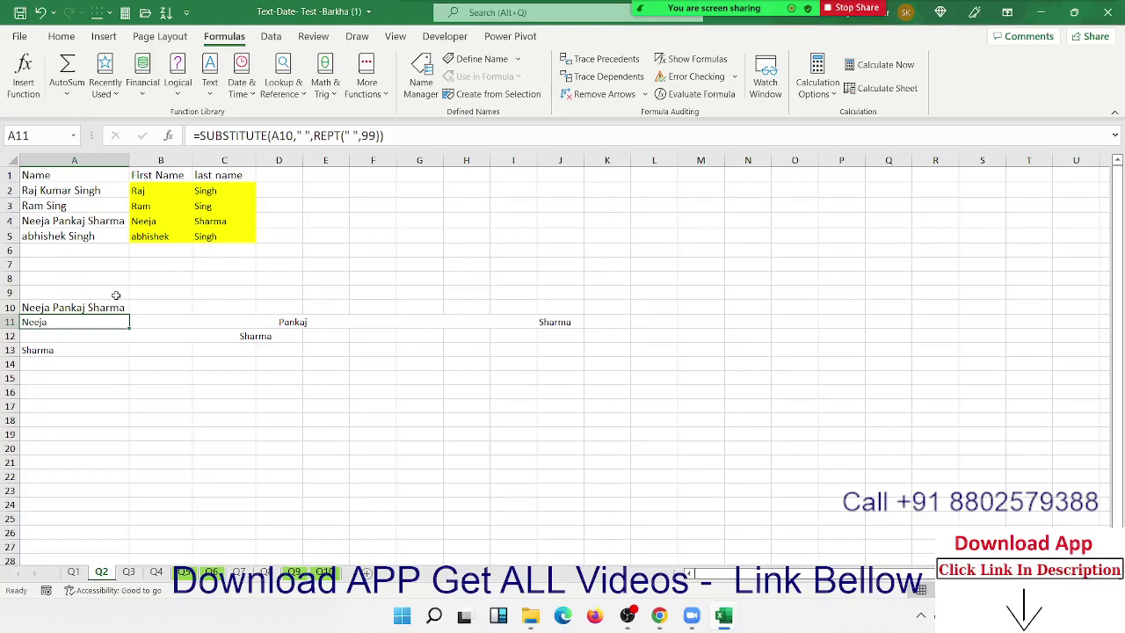
{"action": "left_click", "coordinate": [128, 572]}
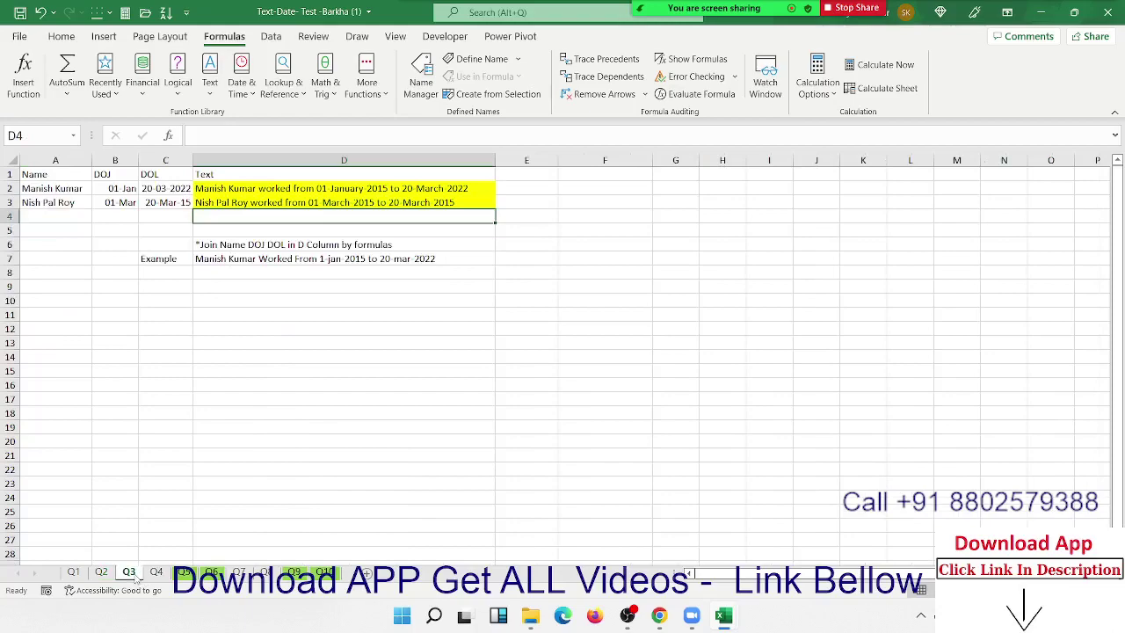
{"action": "left_click", "coordinate": [235, 313]}
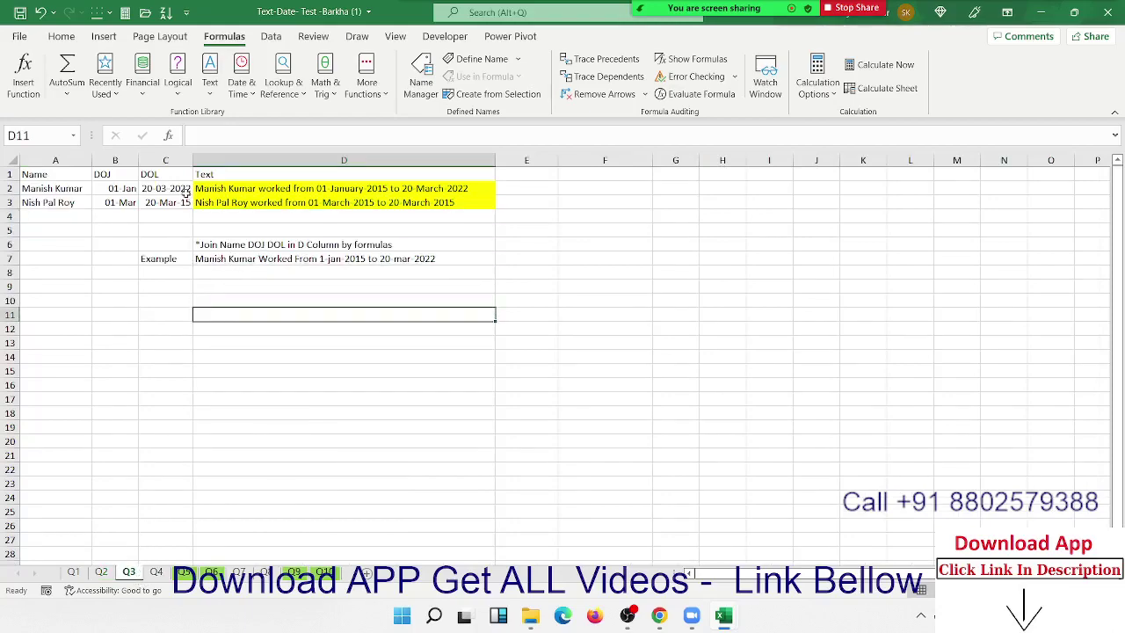
{"action": "left_click", "coordinate": [227, 246]}
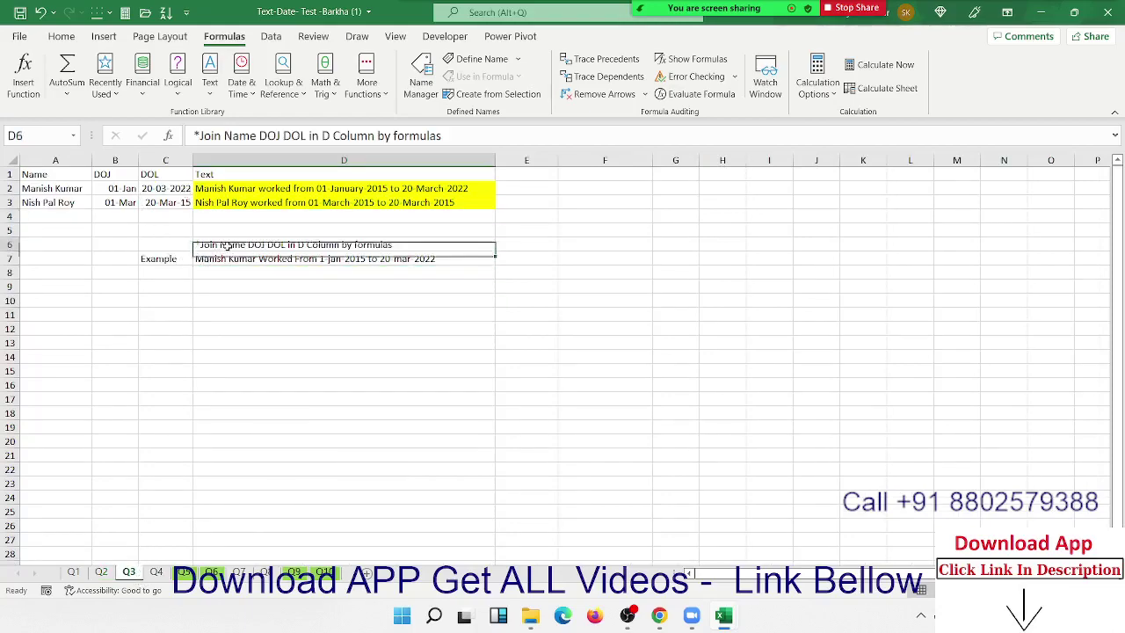
{"action": "left_click", "coordinate": [255, 190]}
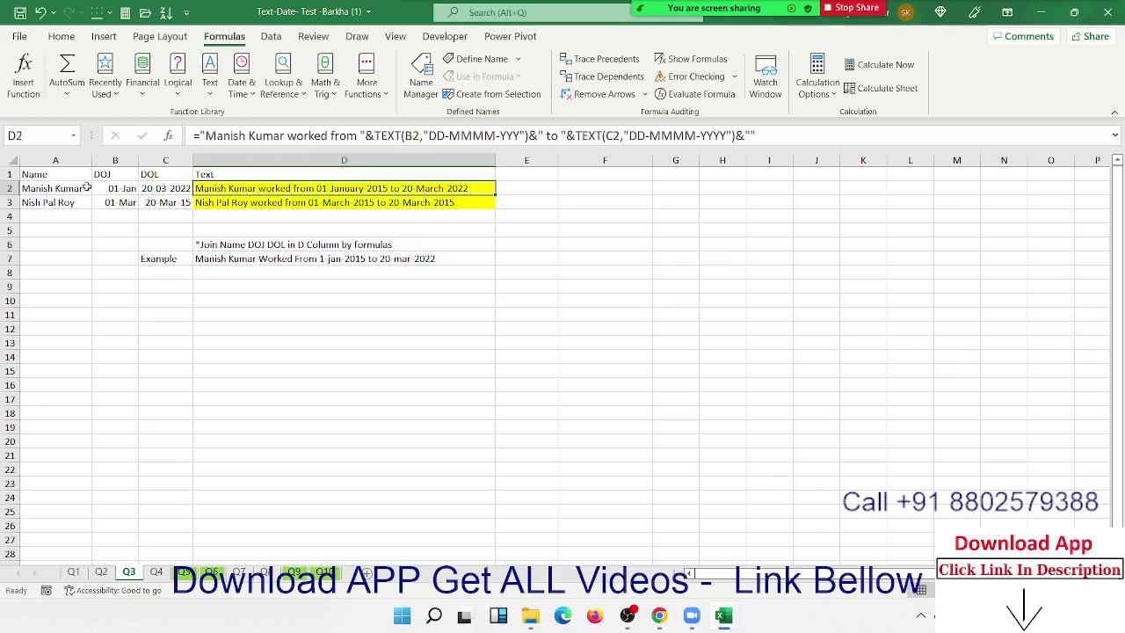
{"action": "left_click_drag", "start_coordinate": [395, 136], "coordinate": [484, 136]}
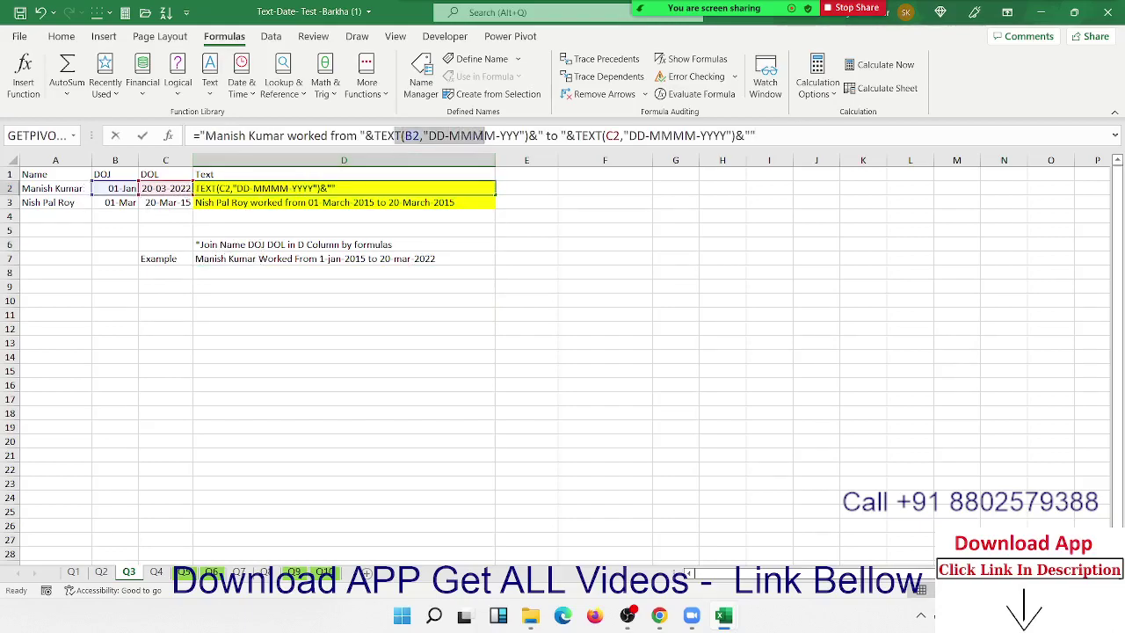
{"action": "left_click_drag", "start_coordinate": [595, 136], "coordinate": [672, 136]}
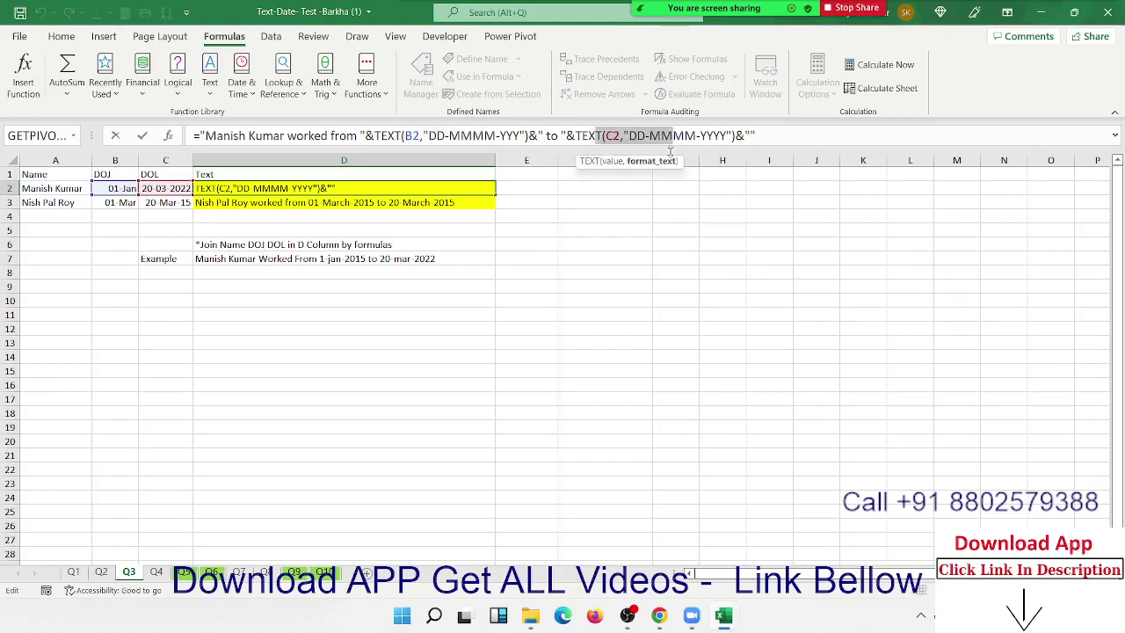
{"action": "key", "text": "Return"}
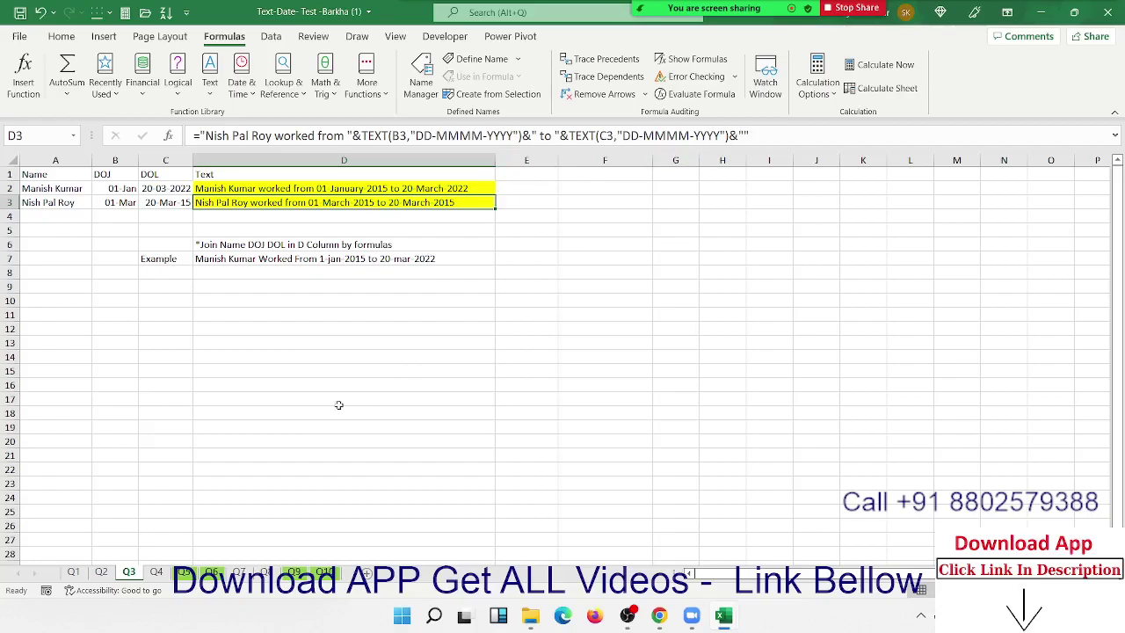
Switch to the Q4 sheet and review the progress bar formulas in I7:I12
{"action": "left_click", "coordinate": [157, 572]}
{"action": "left_click", "coordinate": [596, 260]}
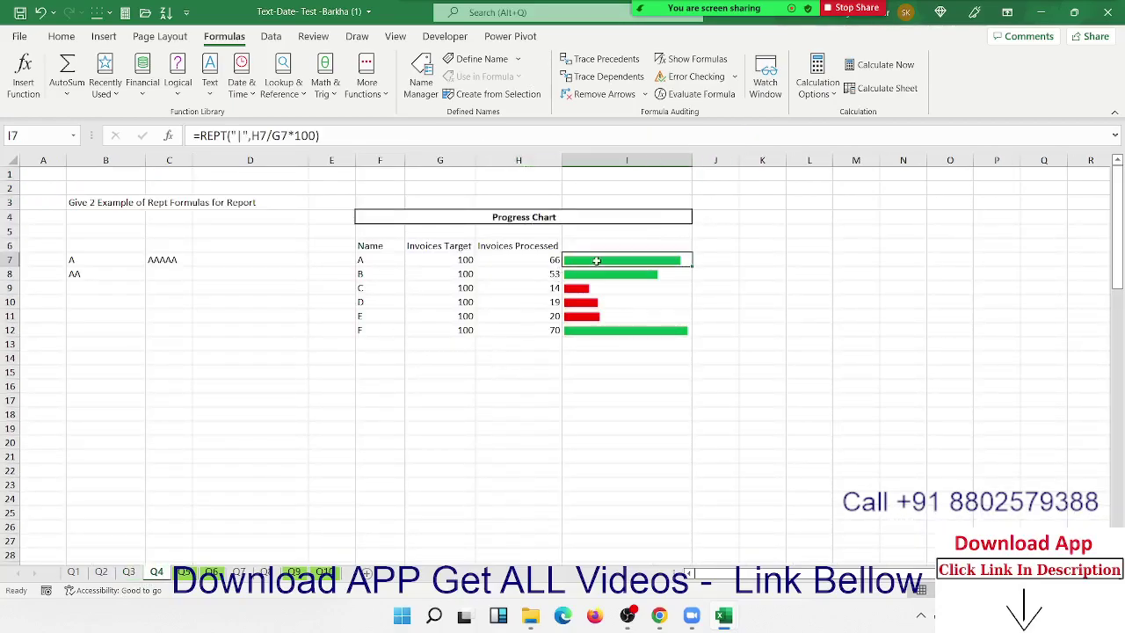
{"action": "left_click", "coordinate": [602, 287]}
{"action": "left_click", "coordinate": [603, 301]}
{"action": "left_click_drag", "start_coordinate": [605, 316], "coordinate": [606, 331]}
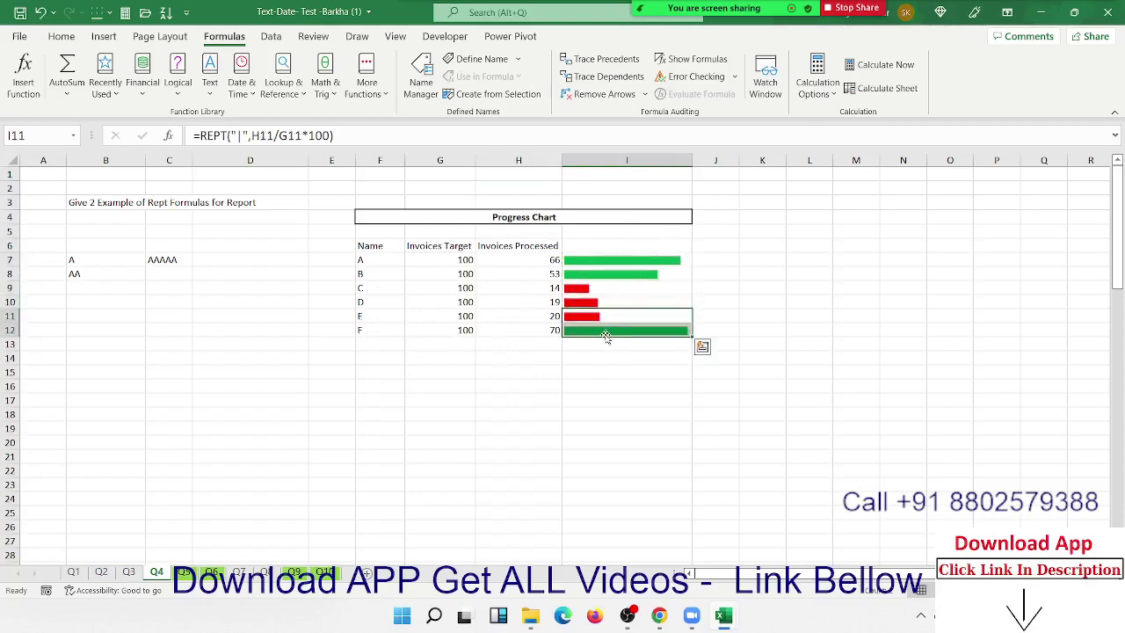
Check A13's TRIM formula on Q2, then go to the Convert as Number sheet
{"action": "left_click", "coordinate": [102, 572]}
{"action": "left_click", "coordinate": [87, 351]}
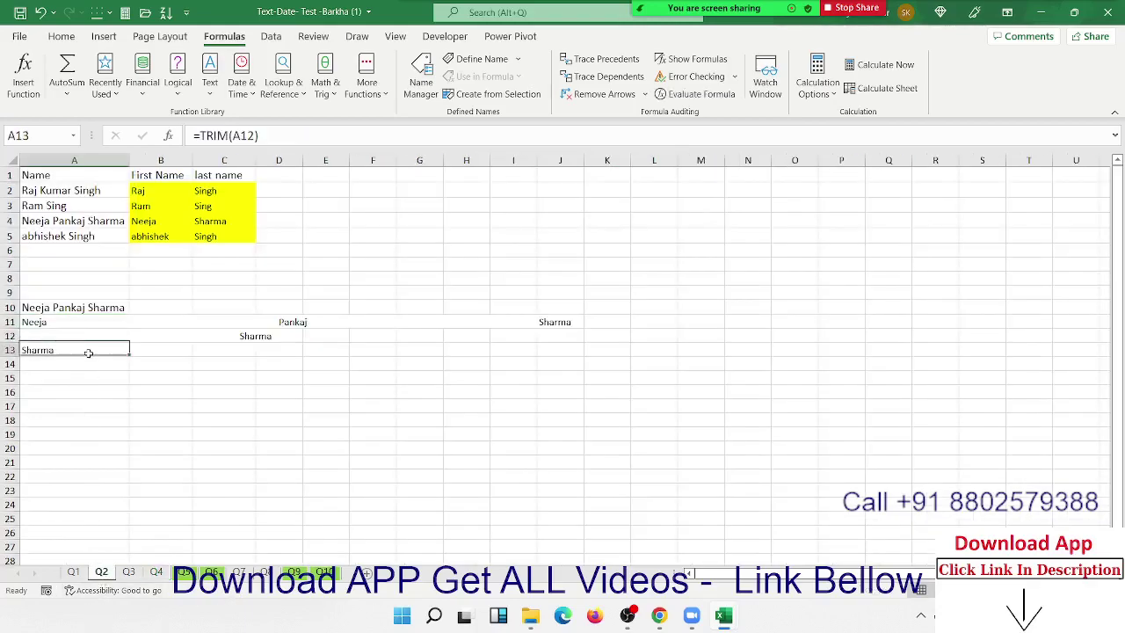
{"action": "left_click", "coordinate": [157, 572]}
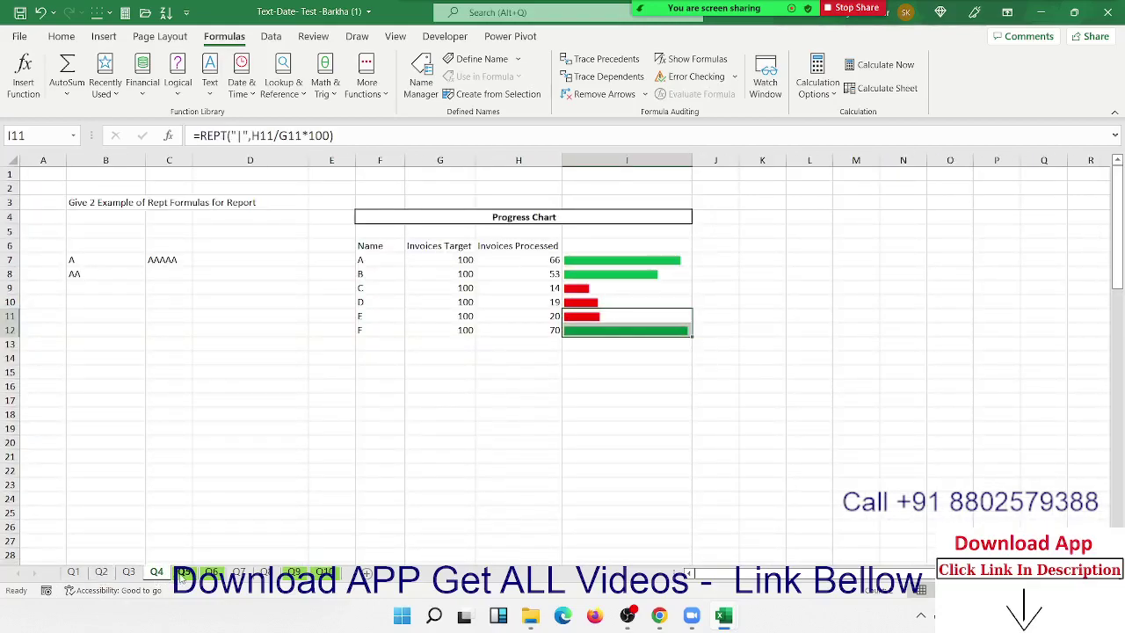
{"action": "left_click", "coordinate": [183, 573]}
Enter =VALUE(A4) in B4 and fill it down to B8, returning 1502, 1254, 1254, 82215, 1326
{"action": "left_click", "coordinate": [154, 219]}
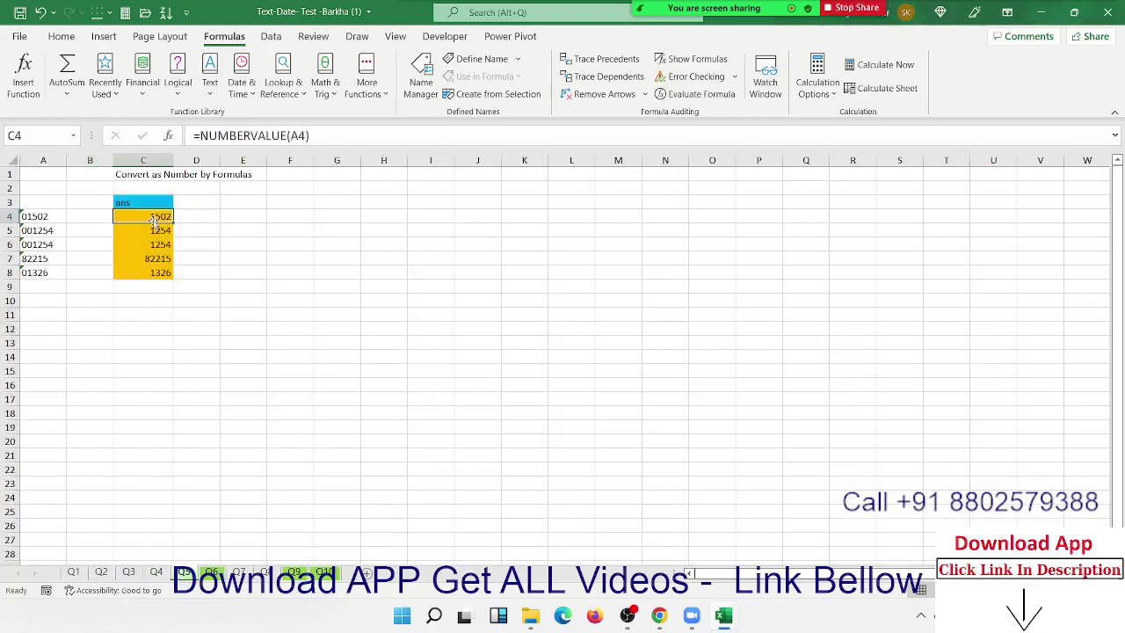
{"action": "left_click", "coordinate": [151, 236]}
{"action": "left_click", "coordinate": [97, 218]}
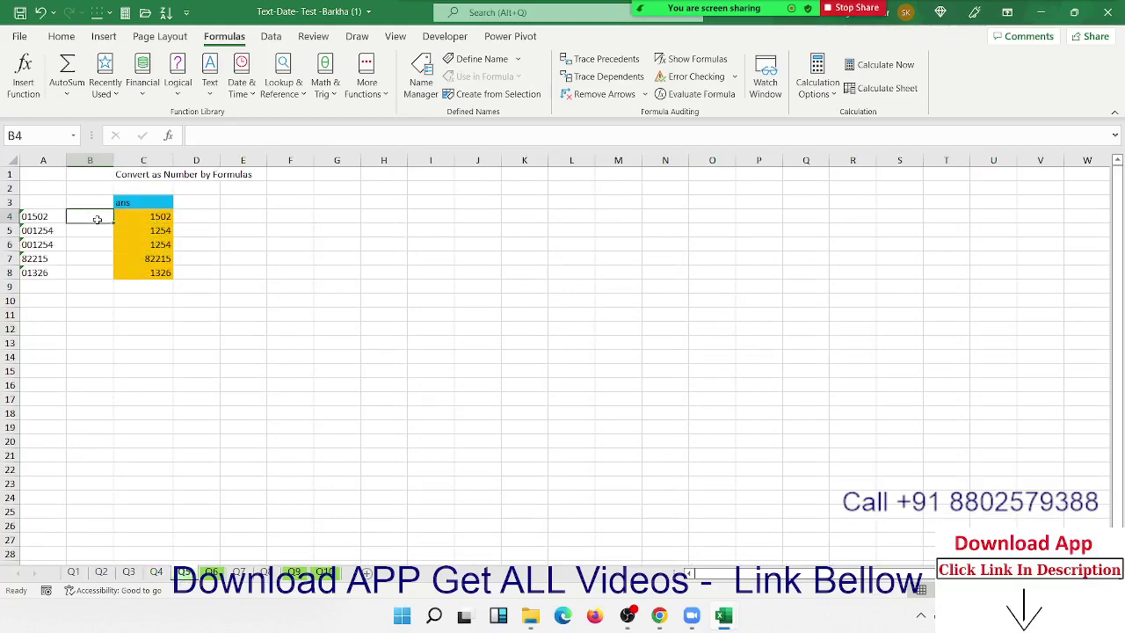
{"action": "type", "text": "=vl"}
{"action": "key", "text": "BackSpace"}
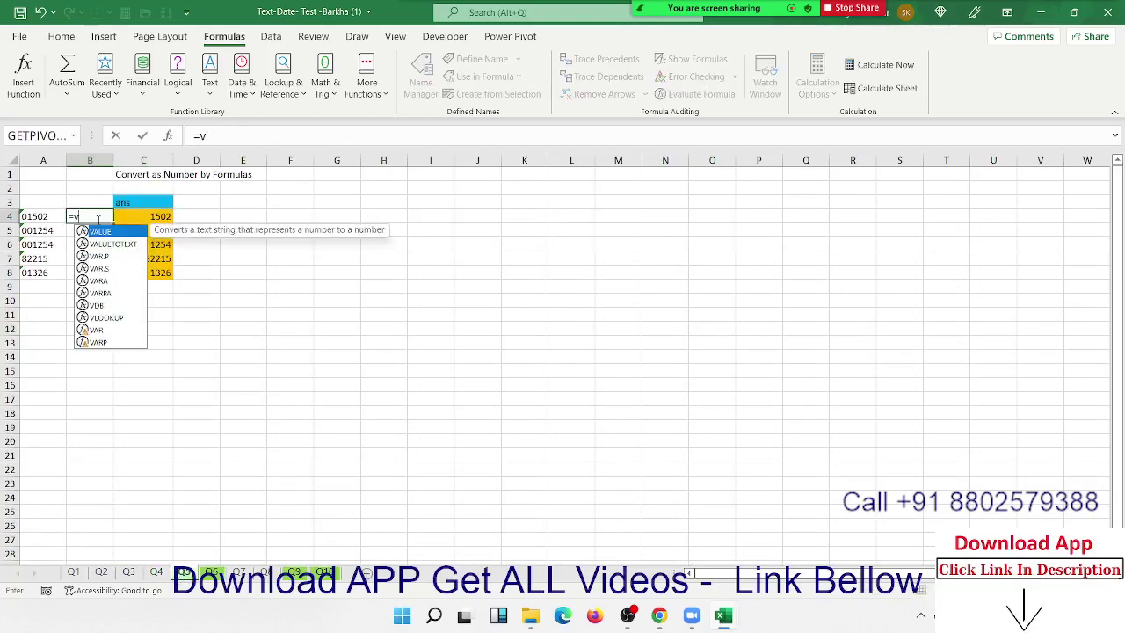
{"action": "key", "text": "Tab"}
{"action": "key", "text": "Left"}
{"action": "key", "text": "ctrl+Return"}
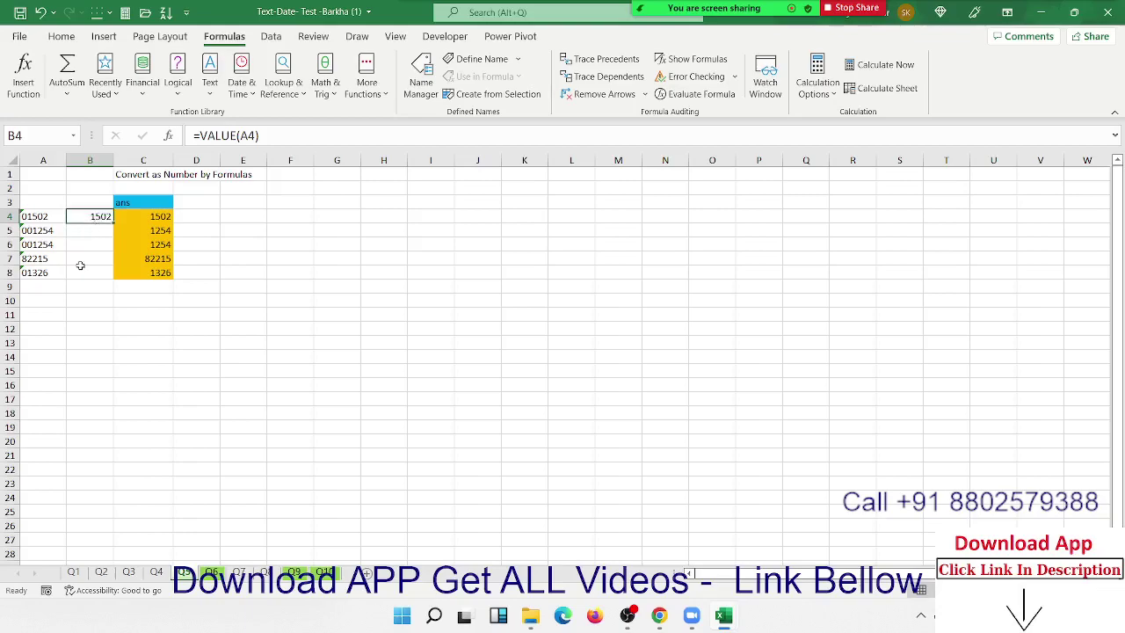
{"action": "left_click", "coordinate": [105, 217]}
{"action": "double_click", "coordinate": [113, 223]}
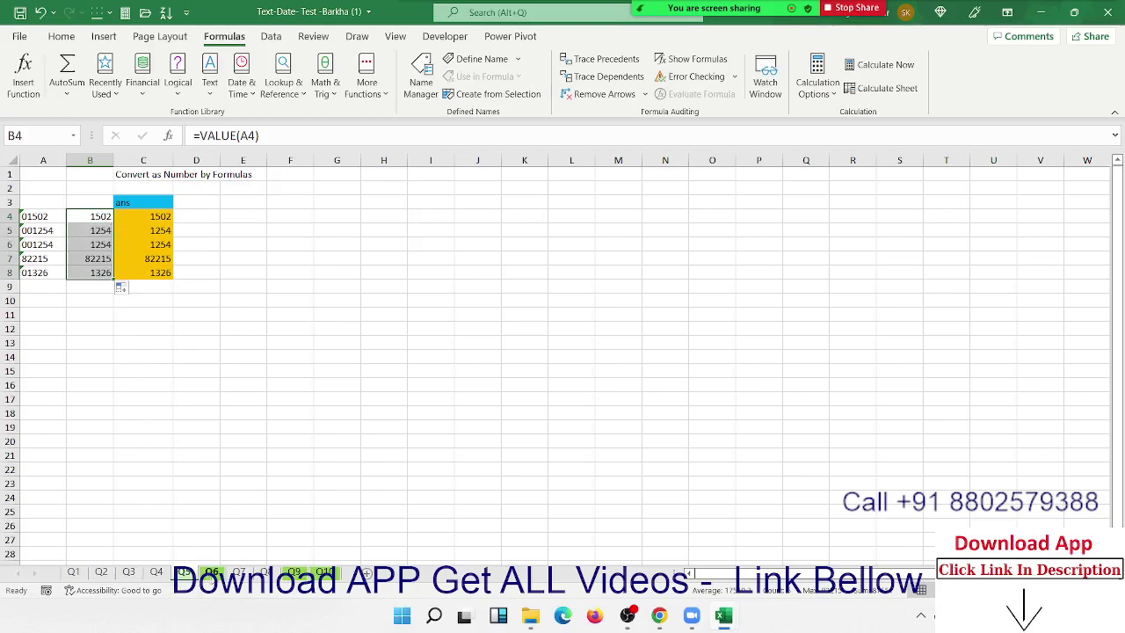
On the Name/DOB sheet, review the MONTH, DAY and DATE formulas, the D6 age sentence and A2:B2
{"action": "left_click", "coordinate": [212, 572]}
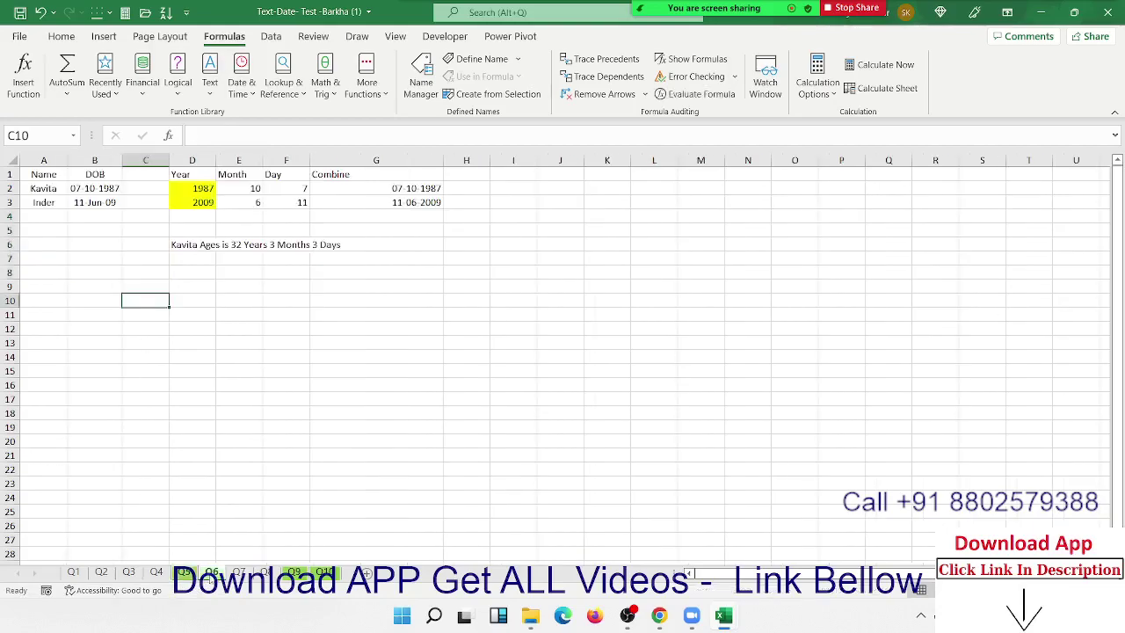
{"action": "left_click", "coordinate": [130, 314]}
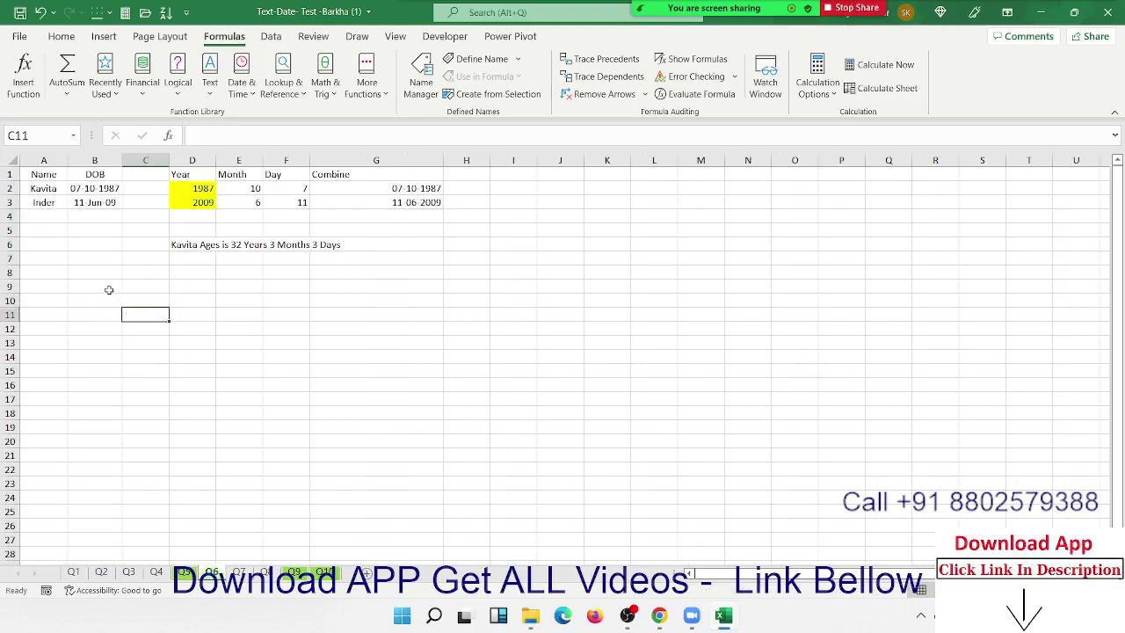
{"action": "left_click", "coordinate": [261, 189]}
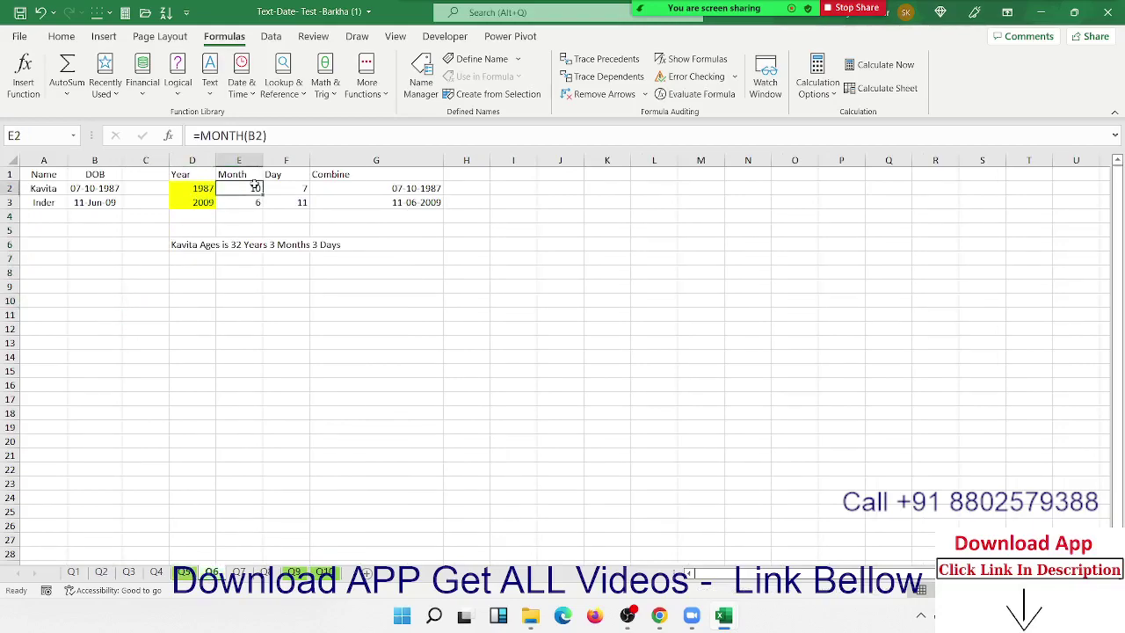
{"action": "left_click", "coordinate": [281, 188]}
{"action": "left_click", "coordinate": [332, 192]}
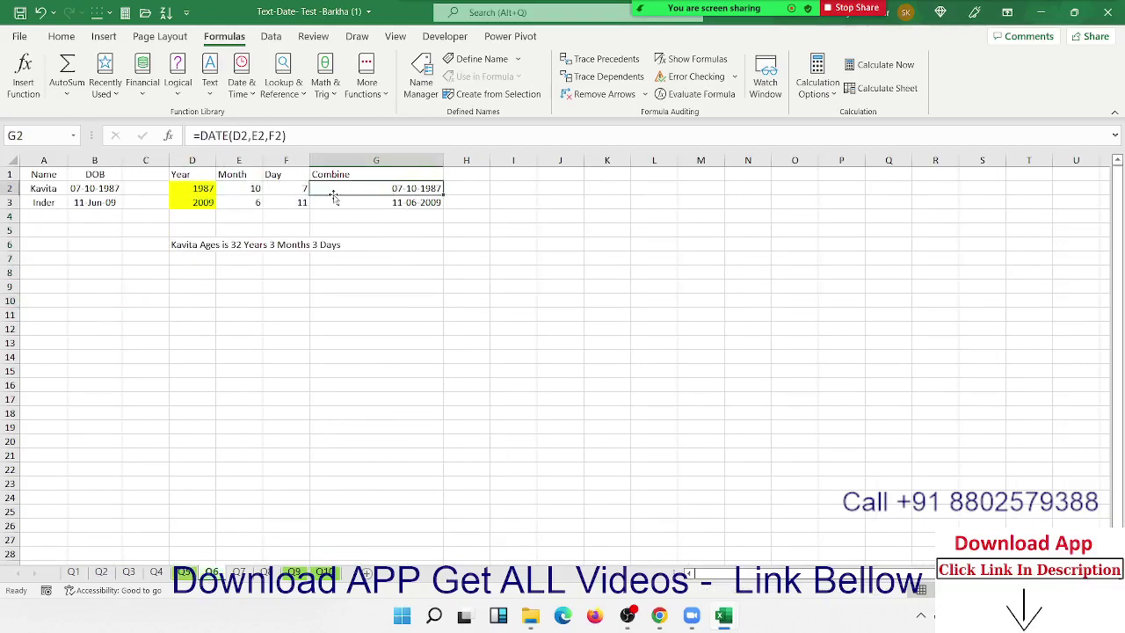
{"action": "left_click", "coordinate": [252, 295]}
{"action": "left_click", "coordinate": [188, 246]}
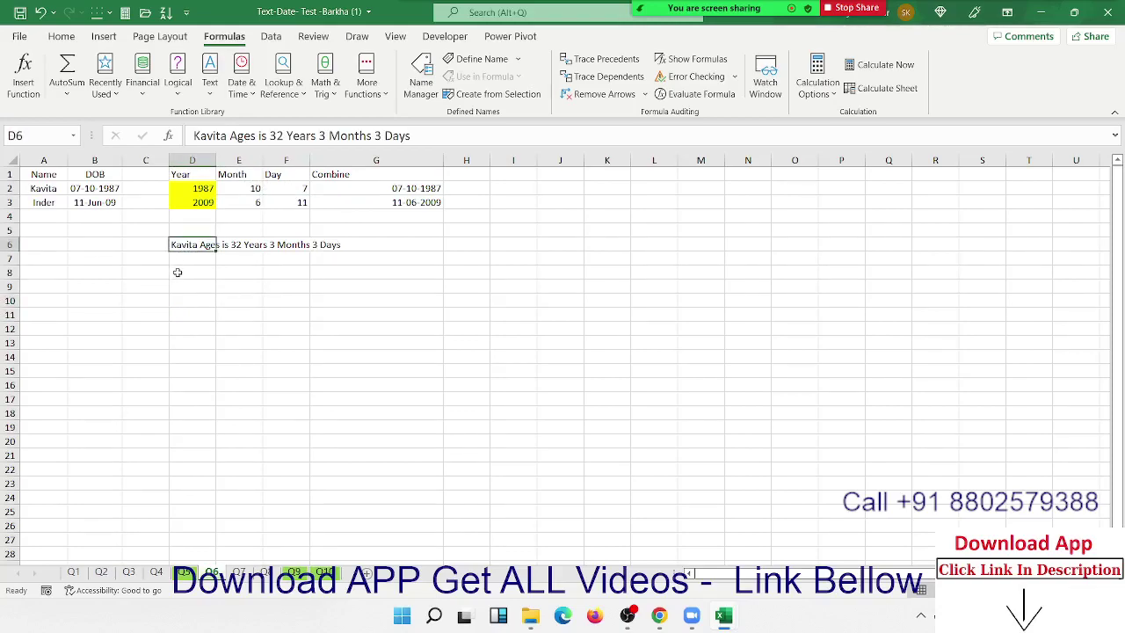
{"action": "left_click", "coordinate": [31, 191]}
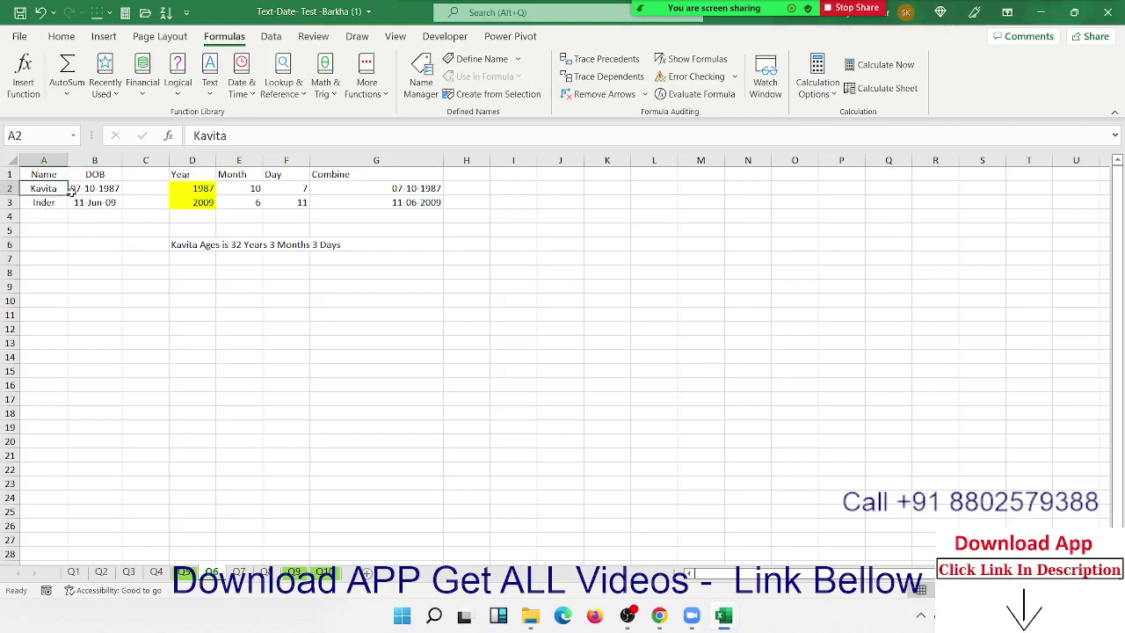
{"action": "left_click", "coordinate": [78, 193]}
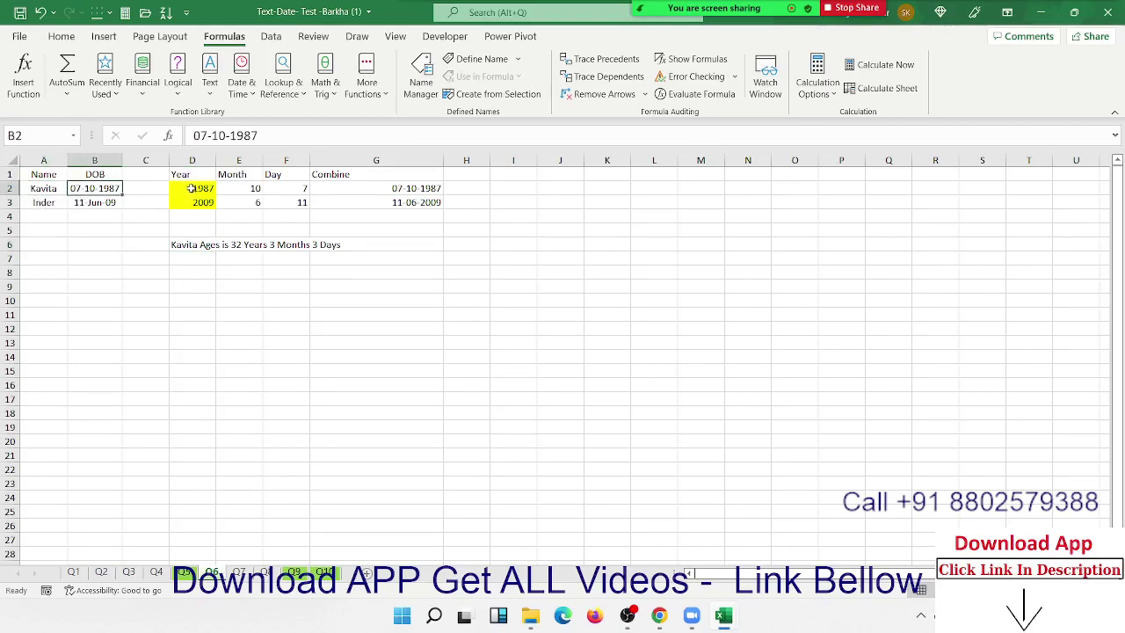
Delete the YEAR, MONTH and DAY formulas in D2:F3
{"action": "left_click_drag", "start_coordinate": [185, 175], "coordinate": [406, 212]}
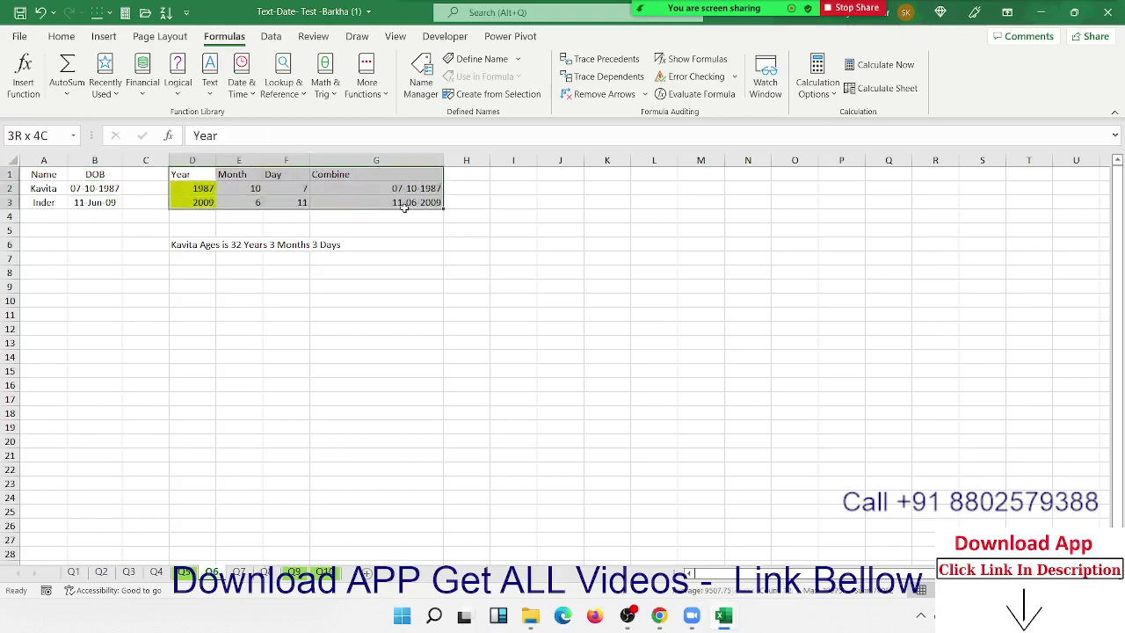
{"action": "left_click", "coordinate": [345, 257]}
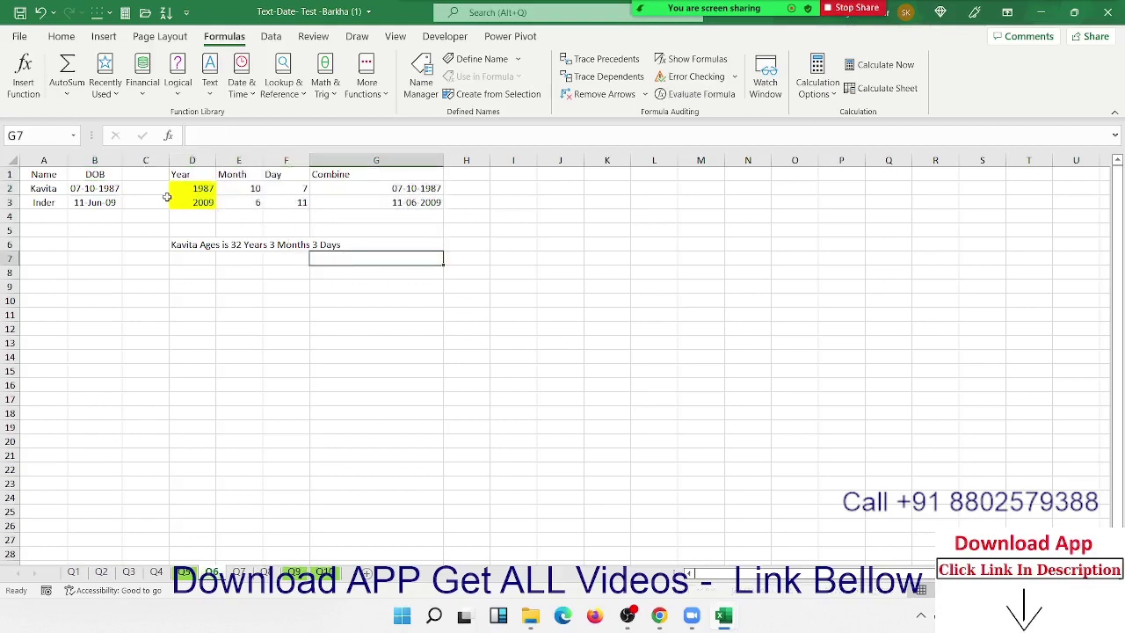
{"action": "left_click", "coordinate": [175, 188]}
{"action": "left_click_drag", "start_coordinate": [175, 188], "coordinate": [261, 209]}
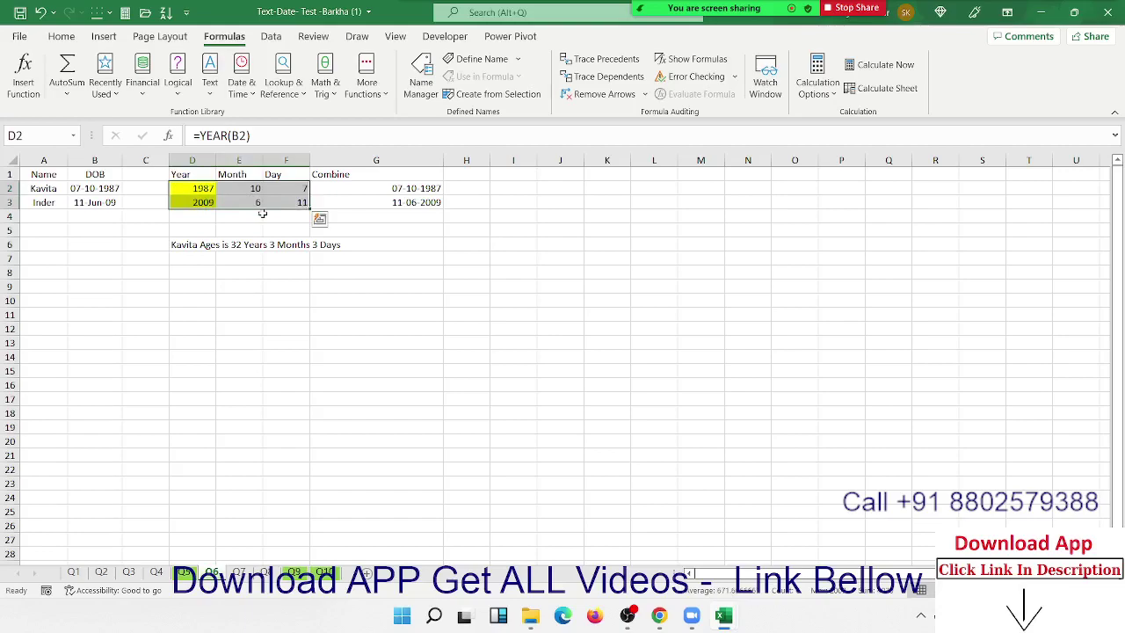
{"action": "key", "text": "Delete"}
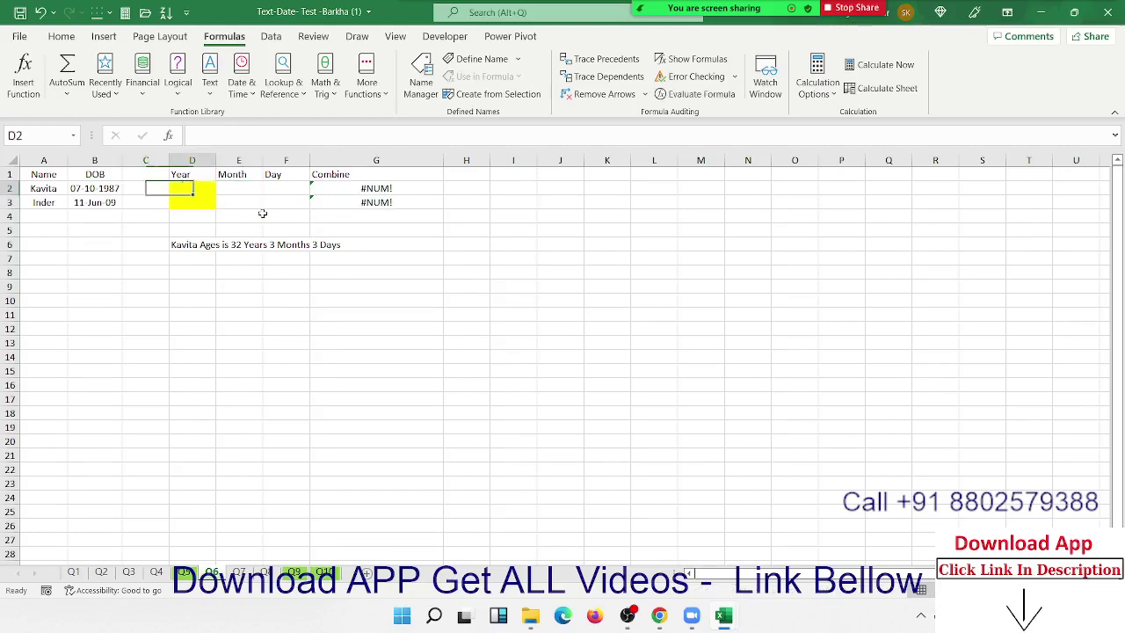
Enter =DATEDIF(B2,TODAY(),"y") in D2 to get the age in whole years, 34
{"action": "type", "text": "=dat"}
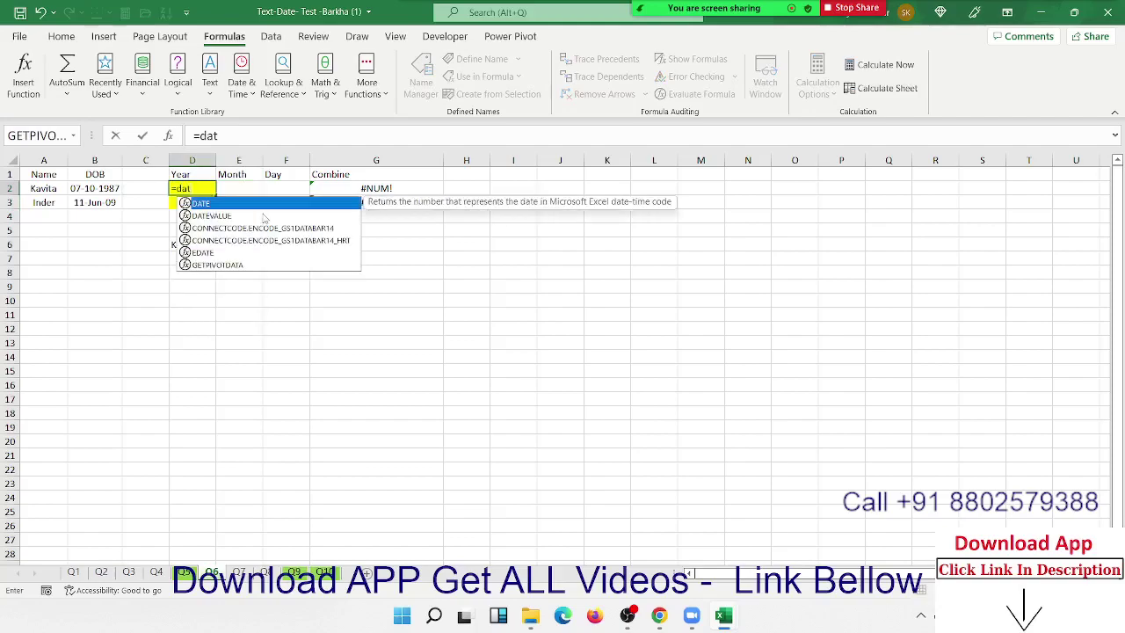
{"action": "type", "text": "edif("}
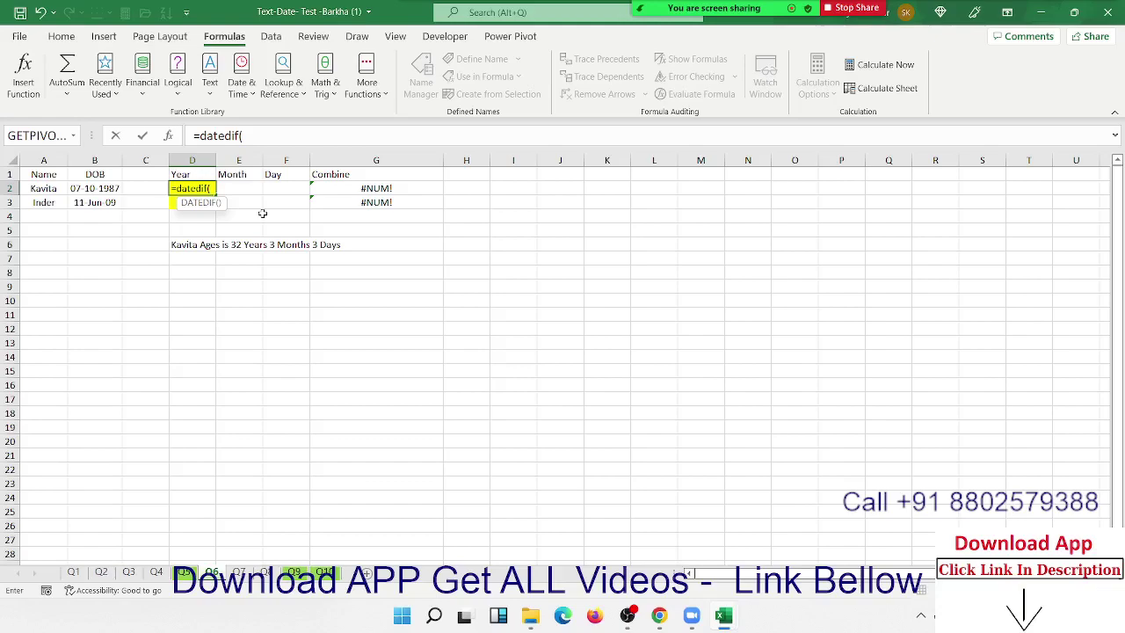
{"action": "left_click", "coordinate": [111, 189]}
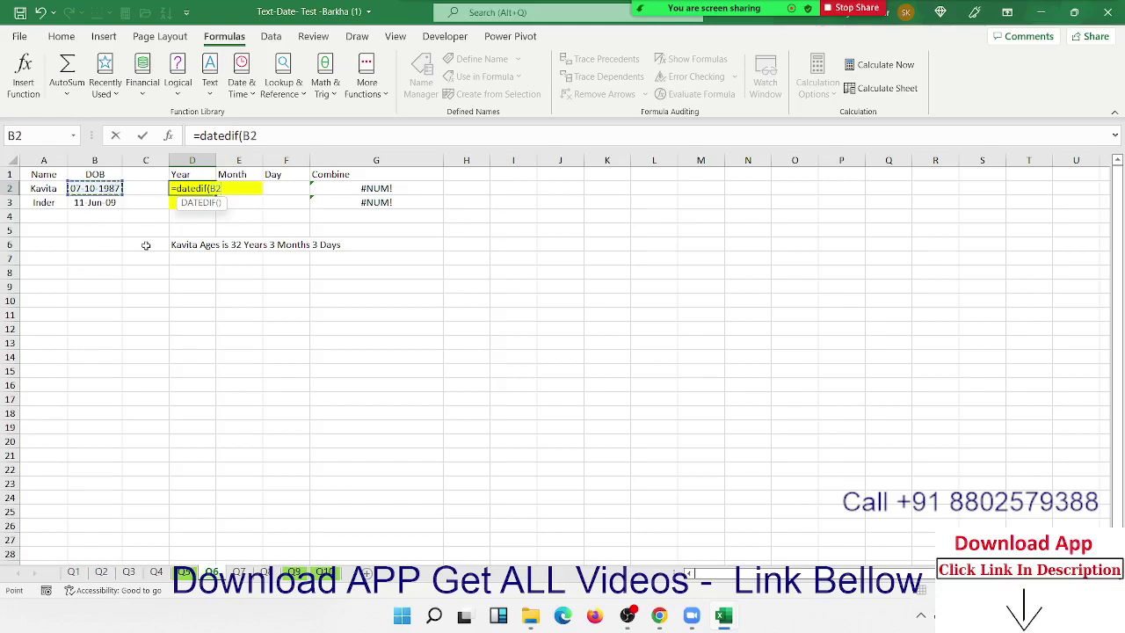
{"action": "type", "text": ",today"}
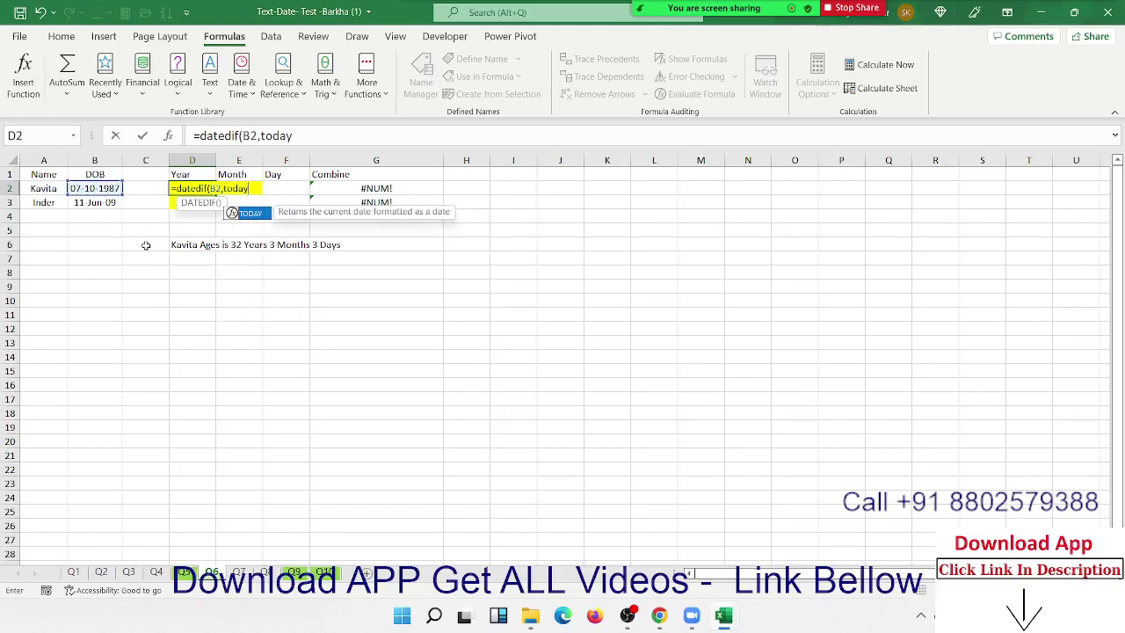
{"action": "key", "text": "Tab"}
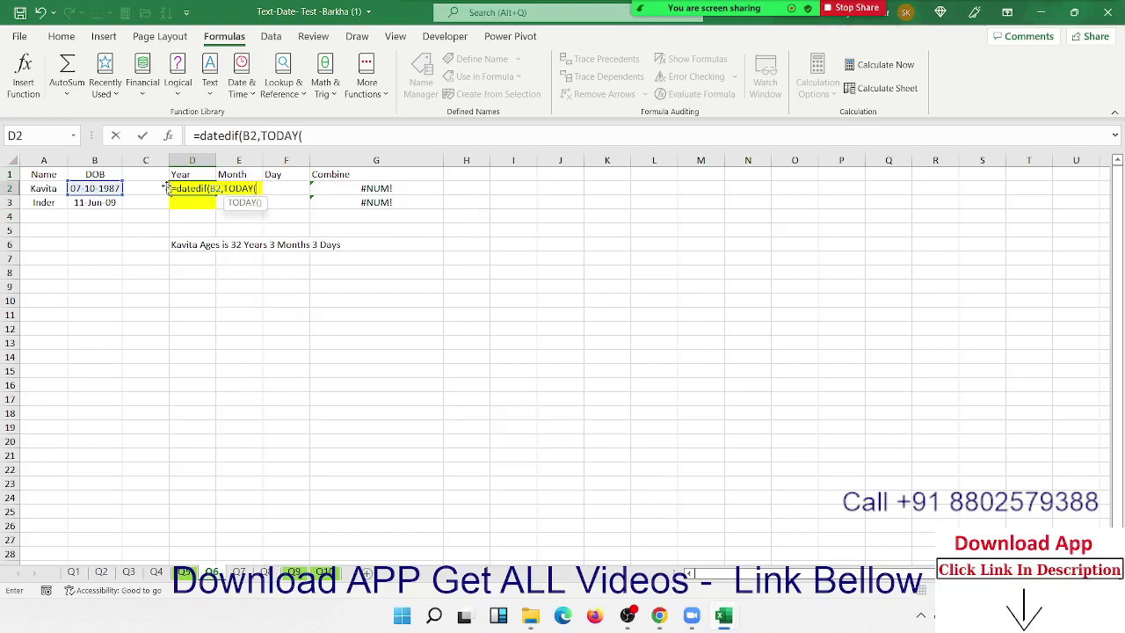
{"action": "type", "text": ")"}
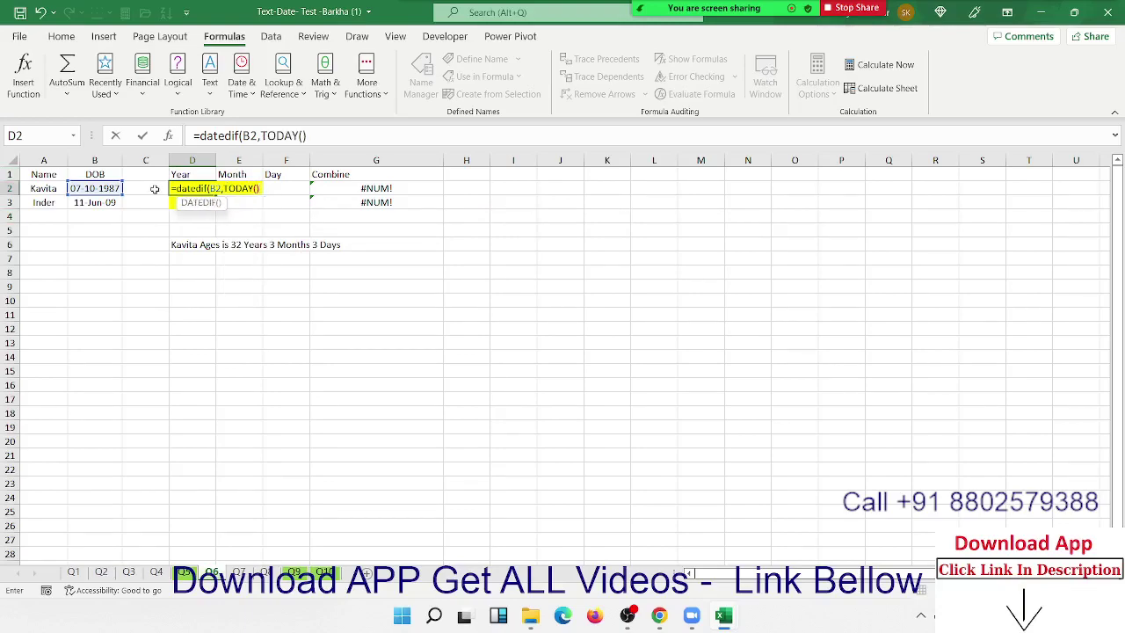
{"action": "type", "text": ",\""}
{"action": "type", "text": "y"}
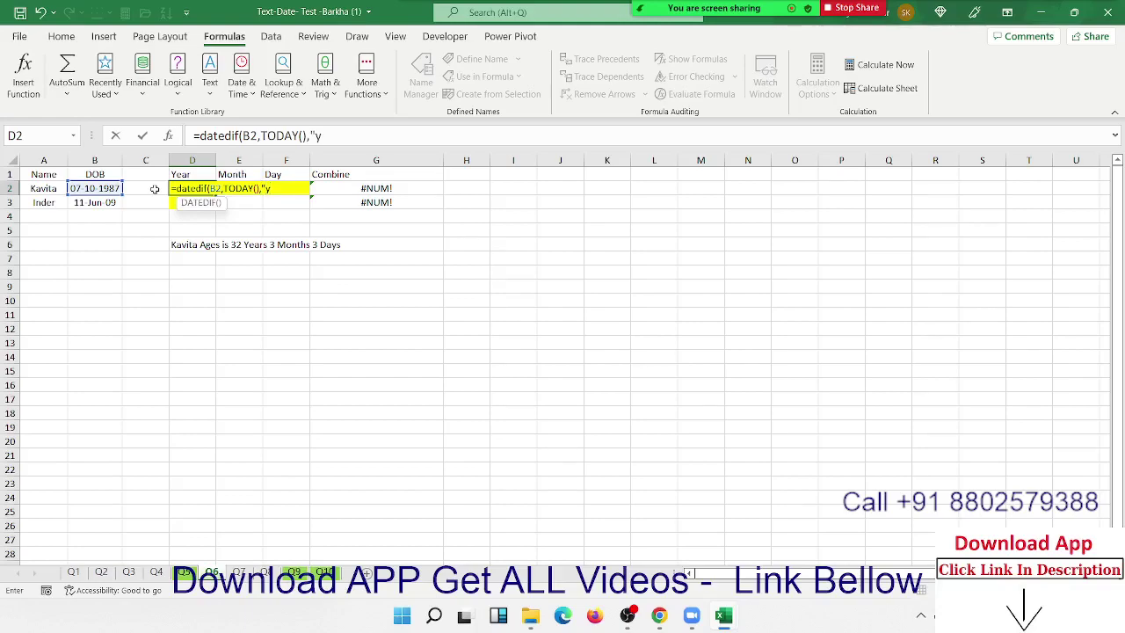
{"action": "type", "text": "\")"}
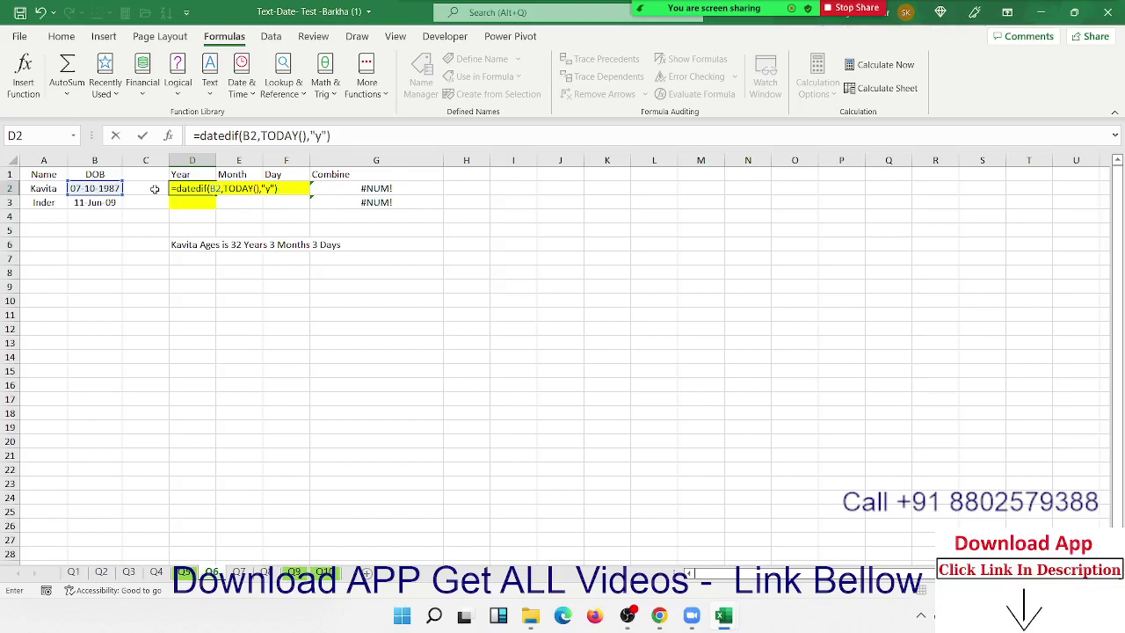
{"action": "key", "text": "Return"}
{"action": "key", "text": "Up"}
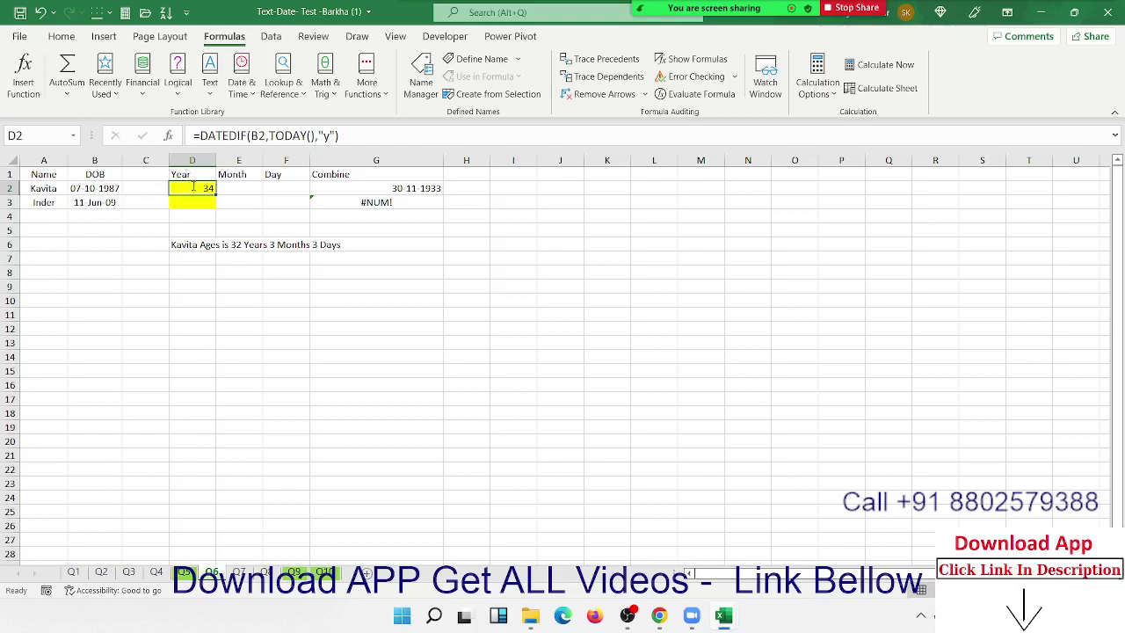
Put today's date, 21-06-2022, into C2 as a fixed end date
{"action": "double_click", "coordinate": [193, 187]}
{"action": "key", "text": "Escape"}
{"action": "left_click", "coordinate": [150, 190]}
{"action": "key", "text": "ctrl+semicolon"}
Change D2's formula to =DATEDIF(B2,C2,"y"), using C2 as the end date
{"action": "key", "text": "Return"}
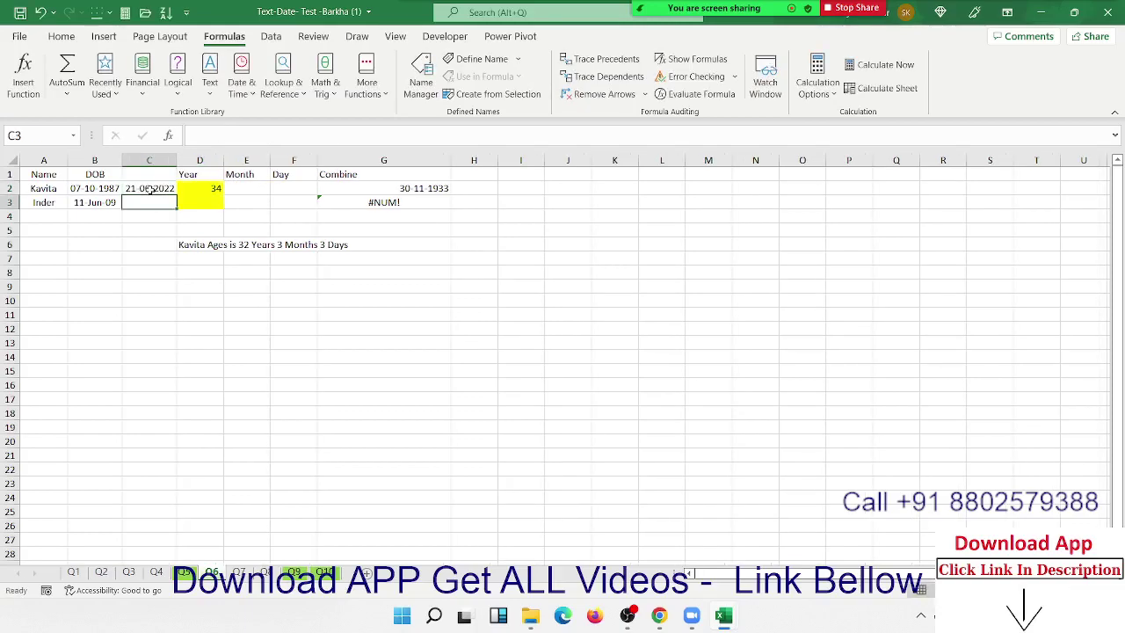
{"action": "double_click", "coordinate": [196, 187]}
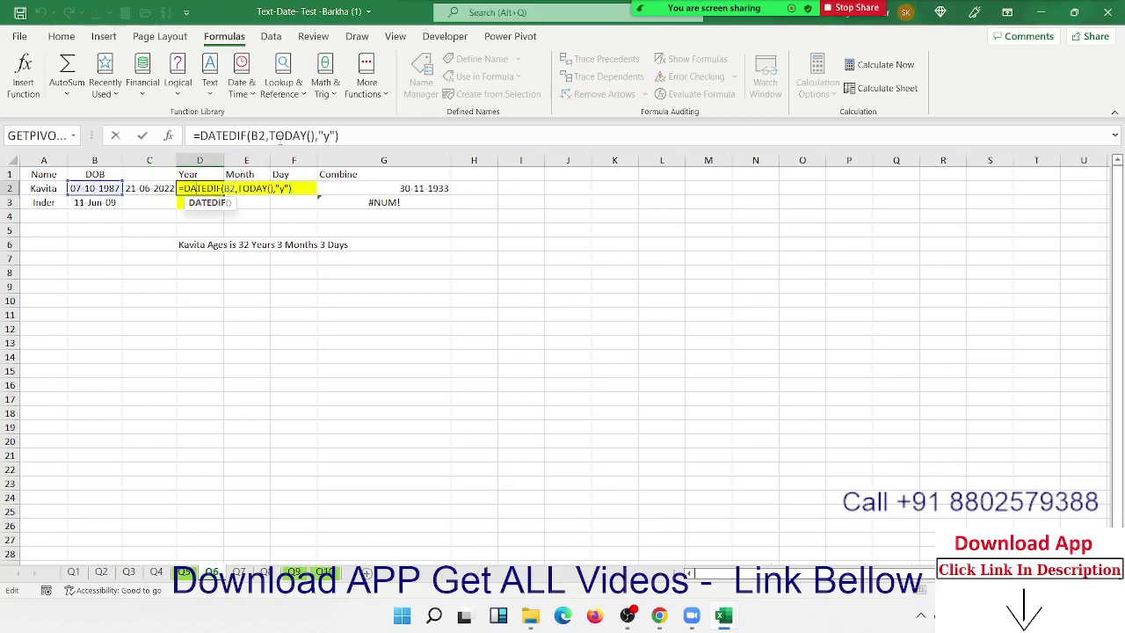
{"action": "key", "text": "Delete"}
{"action": "key", "text": "Delete"}
{"action": "key", "text": "Delete"}
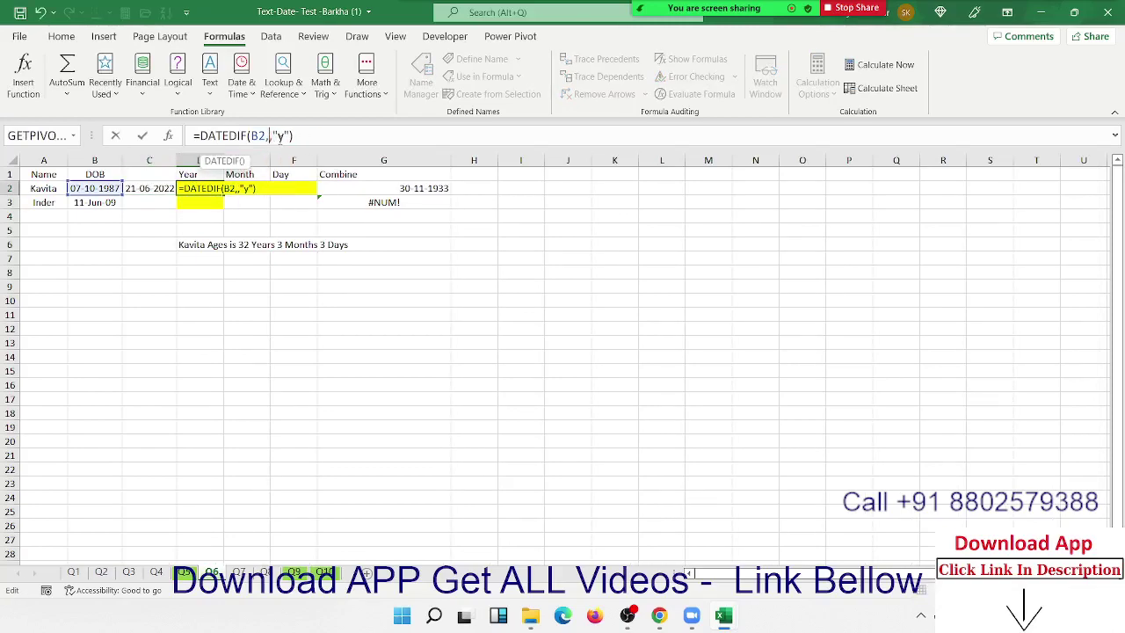
{"action": "left_click", "coordinate": [162, 188]}
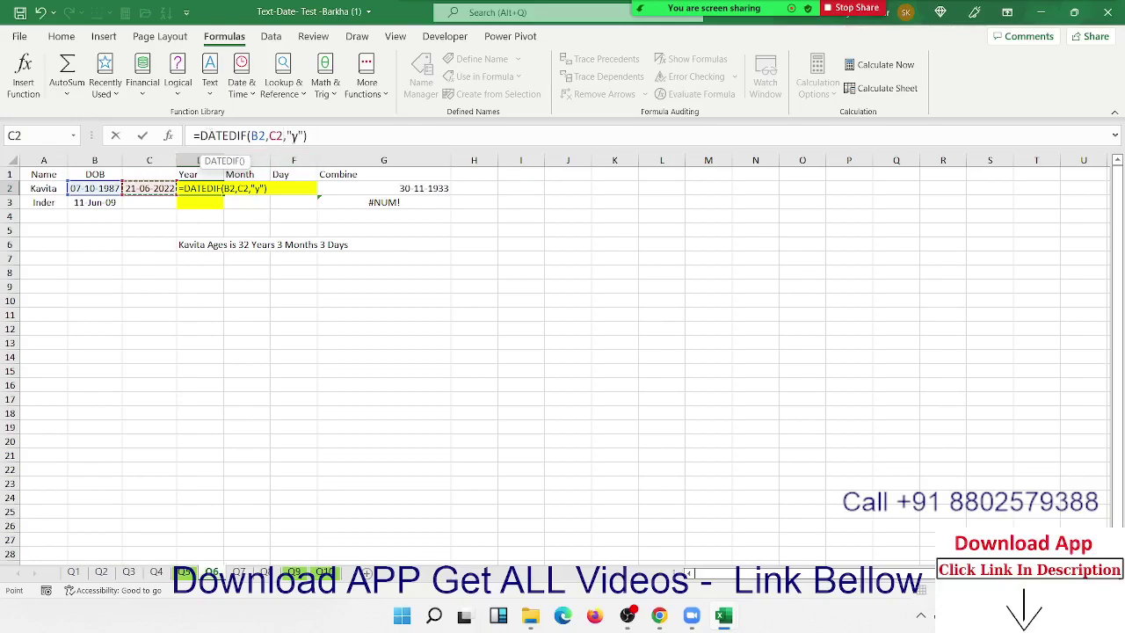
{"action": "left_click", "coordinate": [213, 136]}
{"action": "double_click", "coordinate": [295, 136]}
{"action": "key", "text": "Return"}
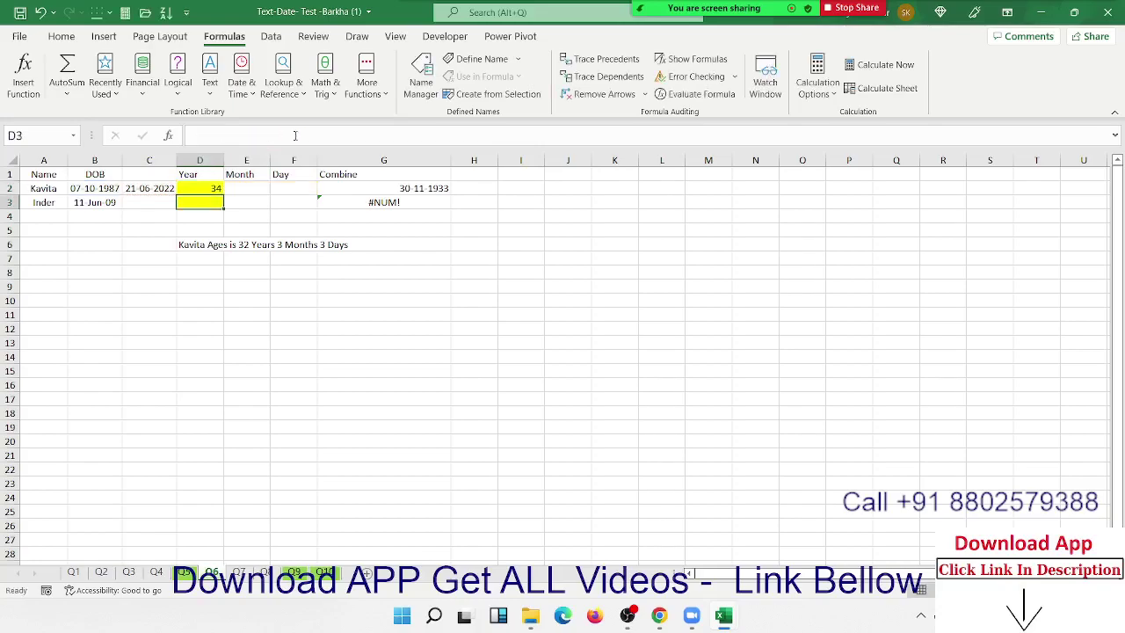
{"action": "key", "text": "Up"}
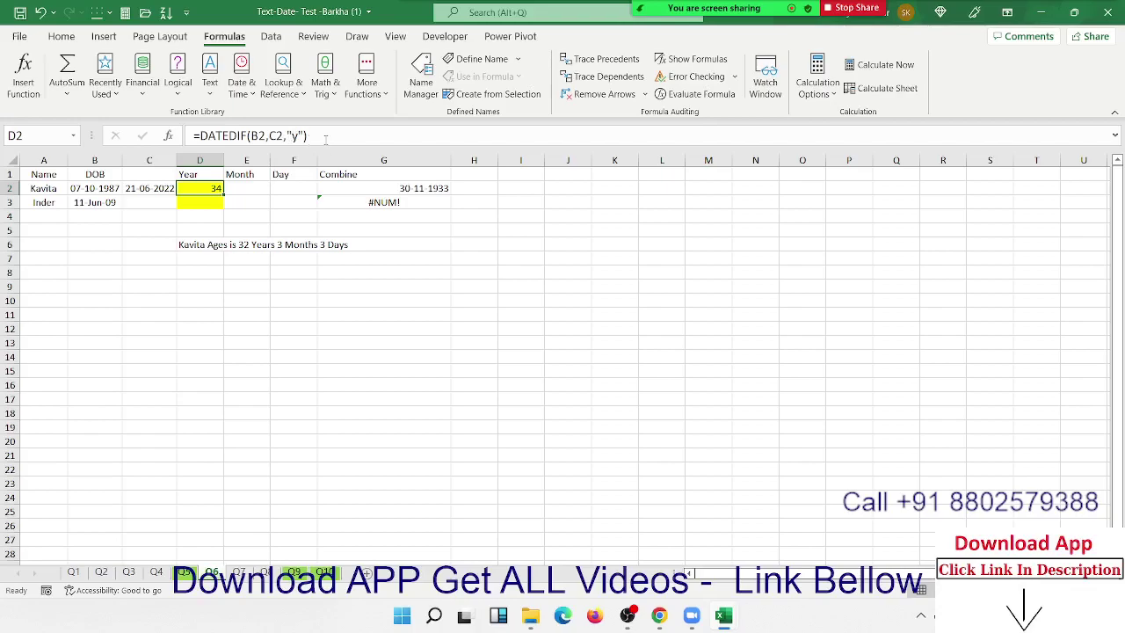
Copy the years formula to E2 and change its unit to "ym", giving 8 months
{"action": "left_click", "coordinate": [325, 136]}
{"action": "key", "text": "Escape"}
{"action": "left_click", "coordinate": [251, 188]}
{"action": "key", "text": "ctrl+v"}
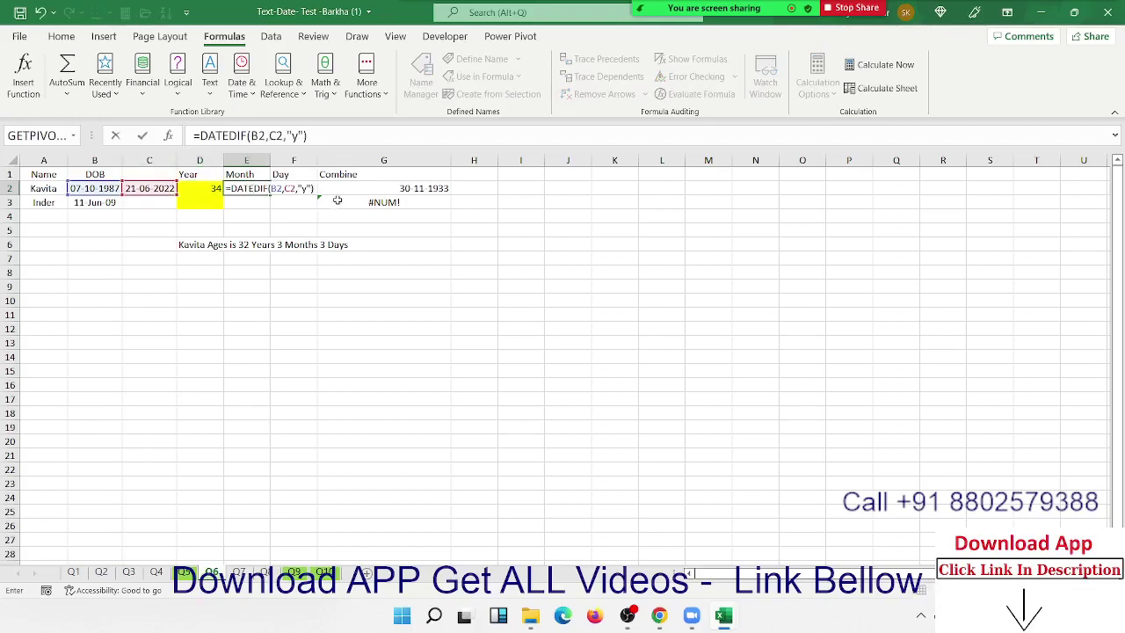
{"action": "left_click", "coordinate": [313, 192]}
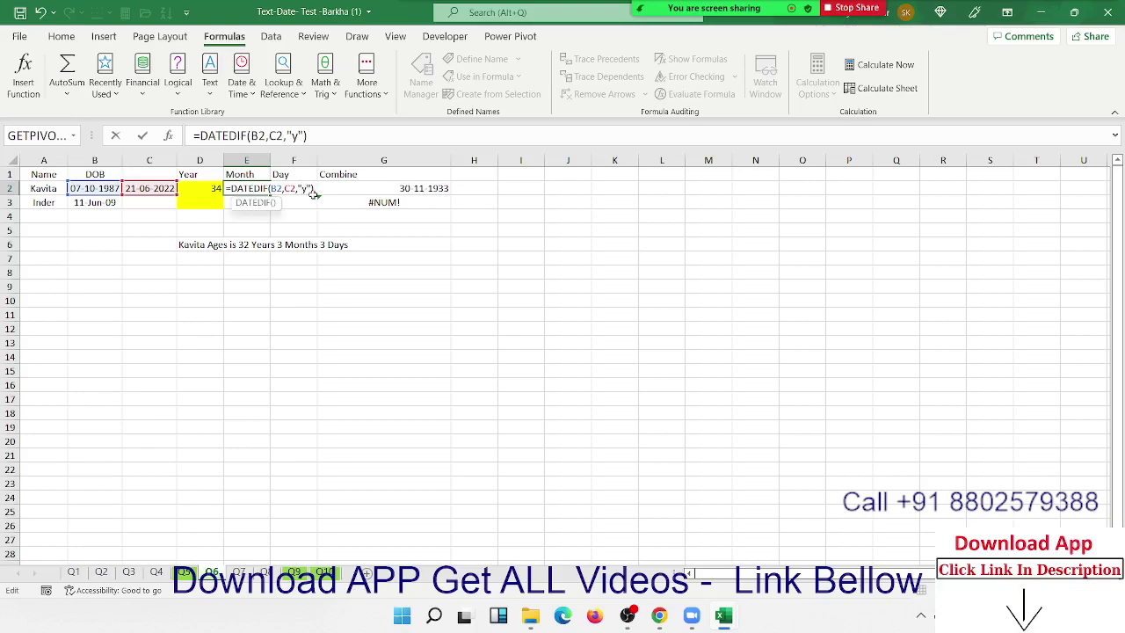
{"action": "key", "text": "BackSpace"}
{"action": "type", "text": "m"}
{"action": "key", "text": "Return"}
{"action": "left_click", "coordinate": [259, 189]}
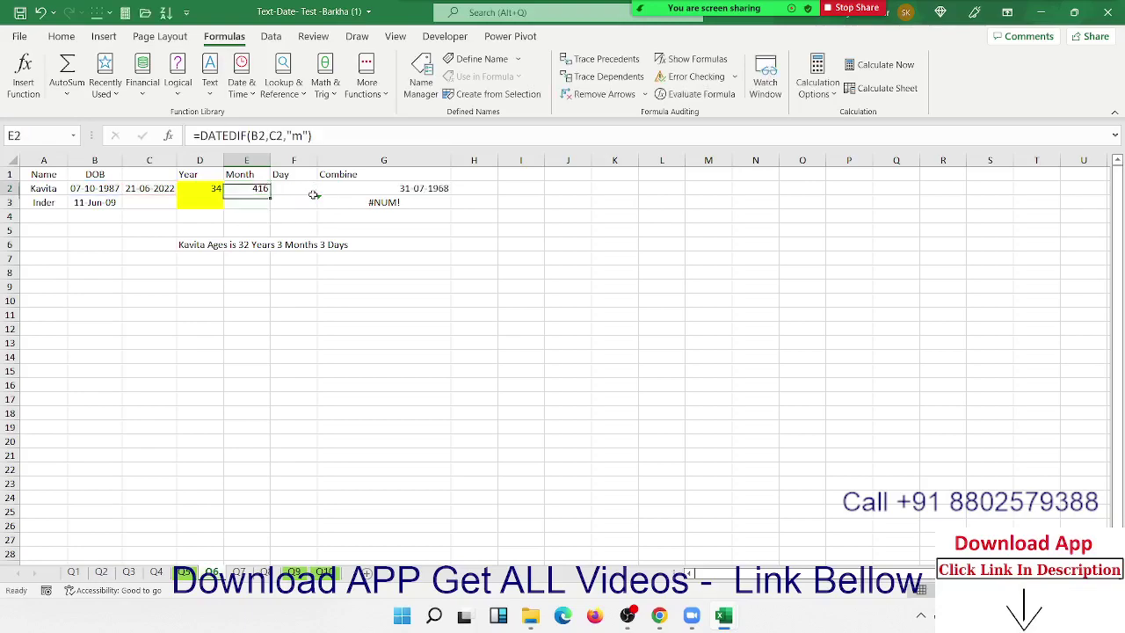
{"action": "double_click", "coordinate": [255, 188]}
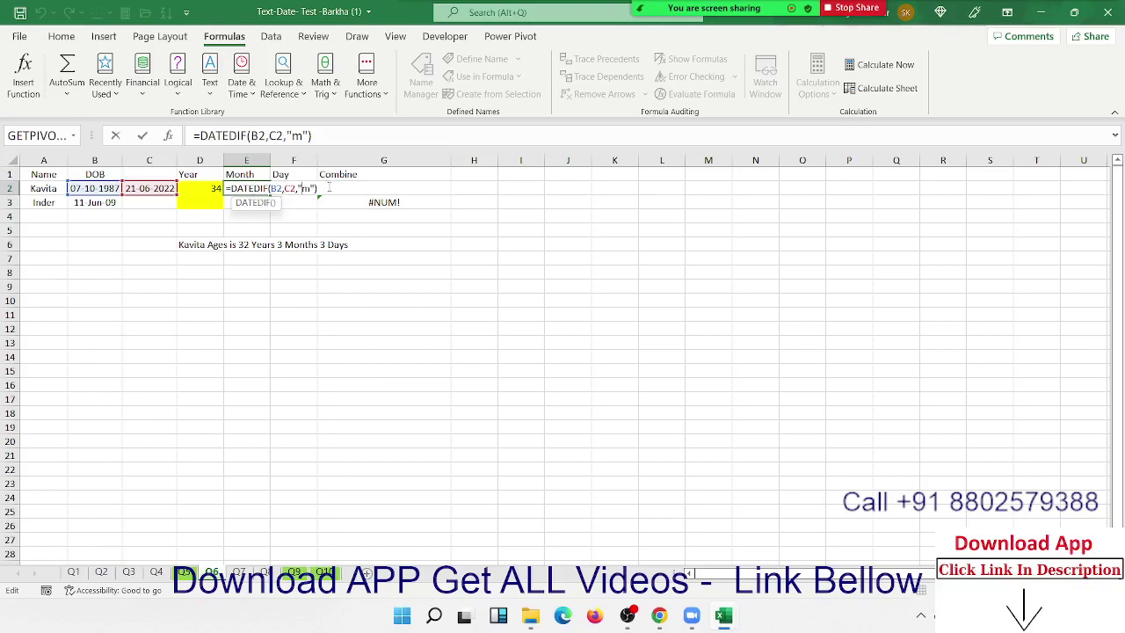
{"action": "type", "text": "y"}
{"action": "key", "text": "Return"}
{"action": "key", "text": "Up"}
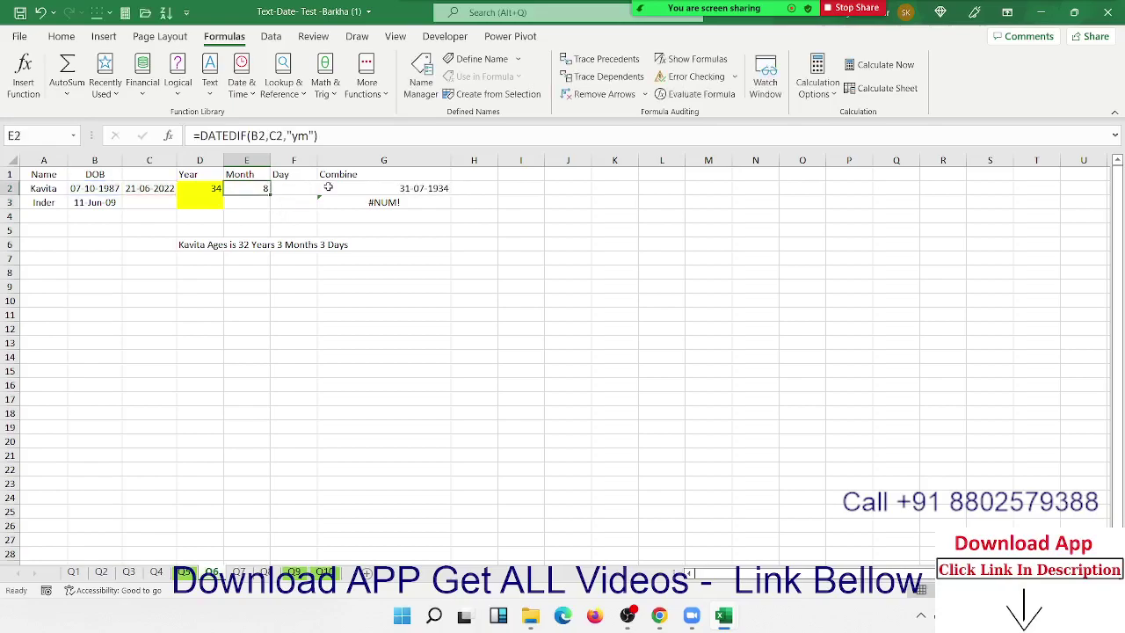
Copy E2's formula to F2 and change its unit to "md", giving 14 days
{"action": "left_click_drag", "start_coordinate": [317, 136], "coordinate": [194, 136]}
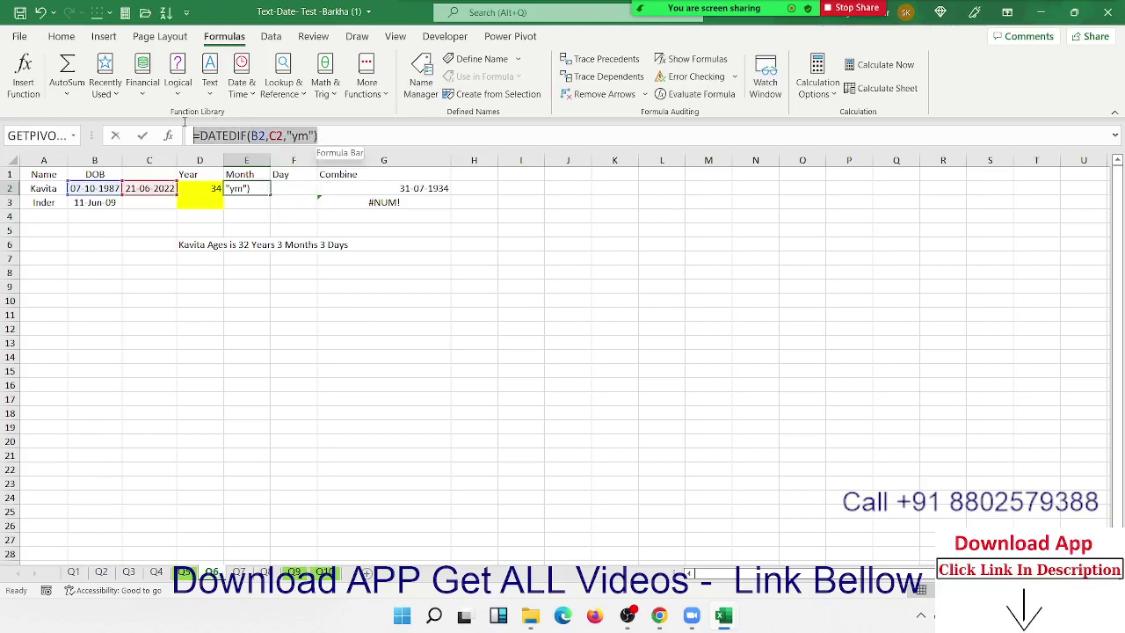
{"action": "key", "text": "ctrl+c"}
{"action": "key", "text": "Escape"}
{"action": "left_click", "coordinate": [280, 188]}
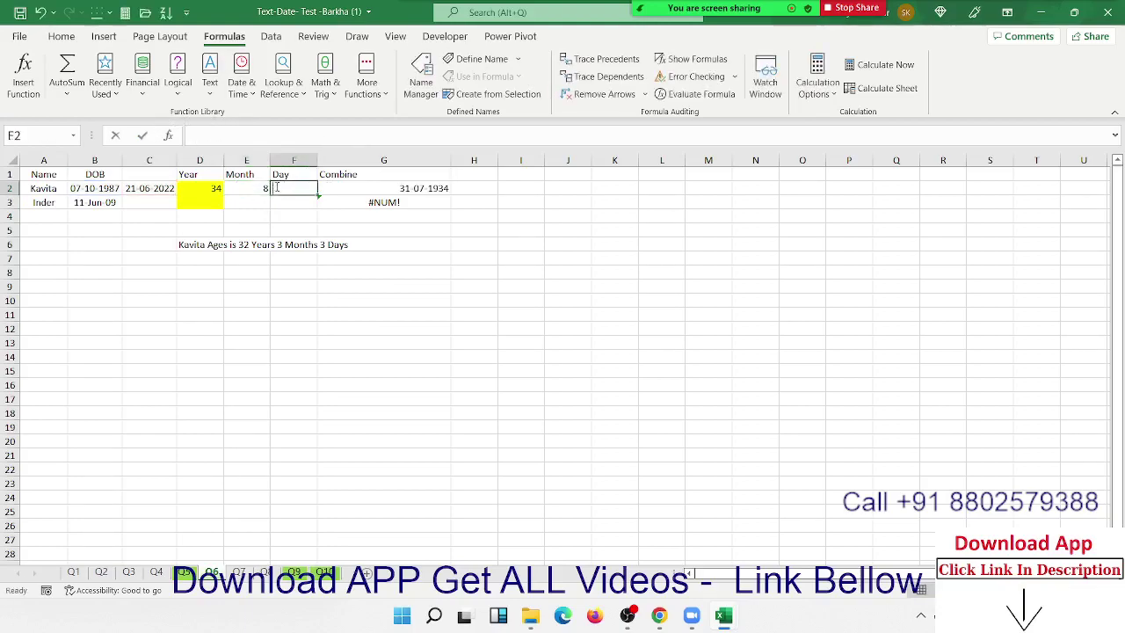
{"action": "double_click", "coordinate": [280, 188]}
{"action": "key", "text": "ctrl+v"}
{"action": "left_click", "coordinate": [343, 189]}
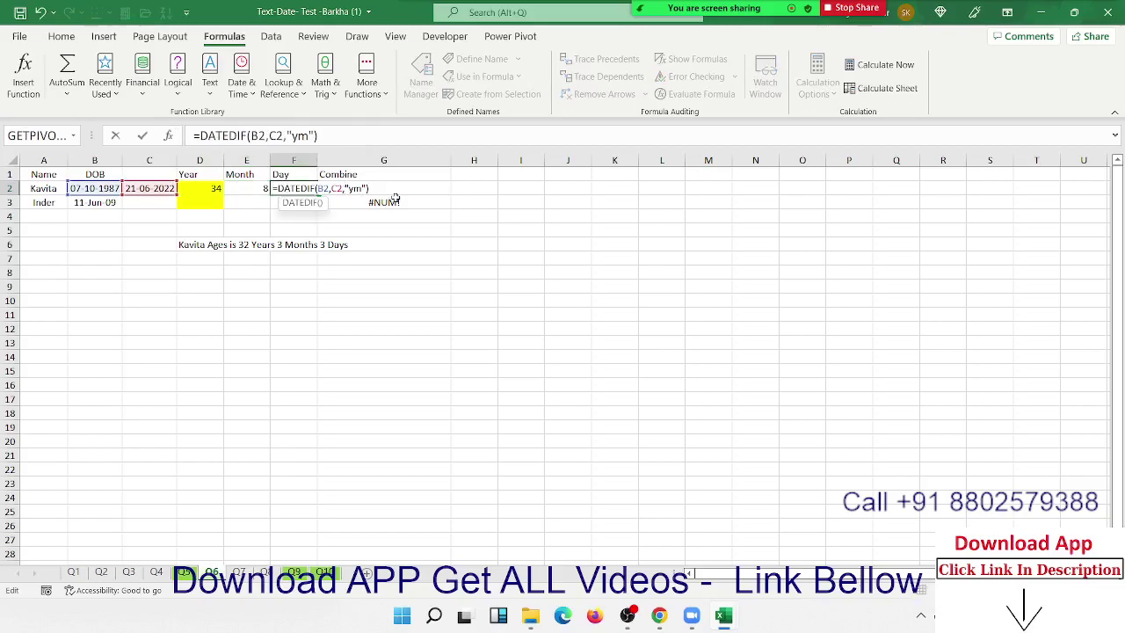
{"action": "key", "text": "BackSpace"}
{"action": "key", "text": "BackSpace"}
{"action": "type", "text": "d"}
{"action": "key", "text": "Return"}
{"action": "key", "text": "F2"}
{"action": "type", "text": "m"}
{"action": "key", "text": "Return"}
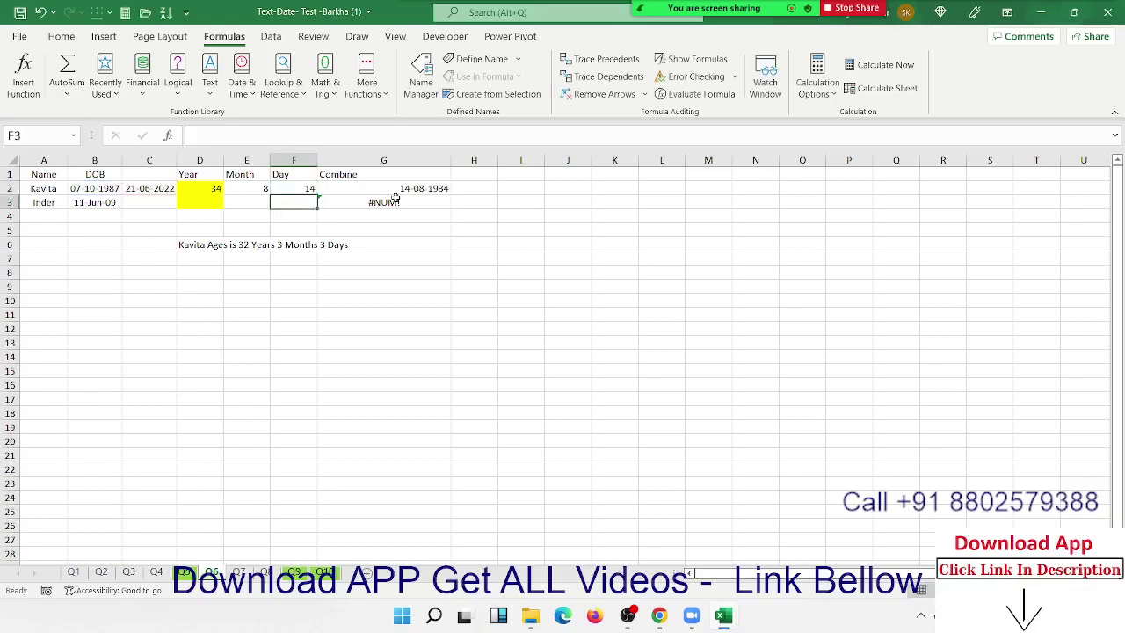
{"action": "key", "text": "Up"}
Review the years, months and days formulas in D2:F2
{"action": "key", "text": "Down"}
{"action": "key", "text": "Down"}
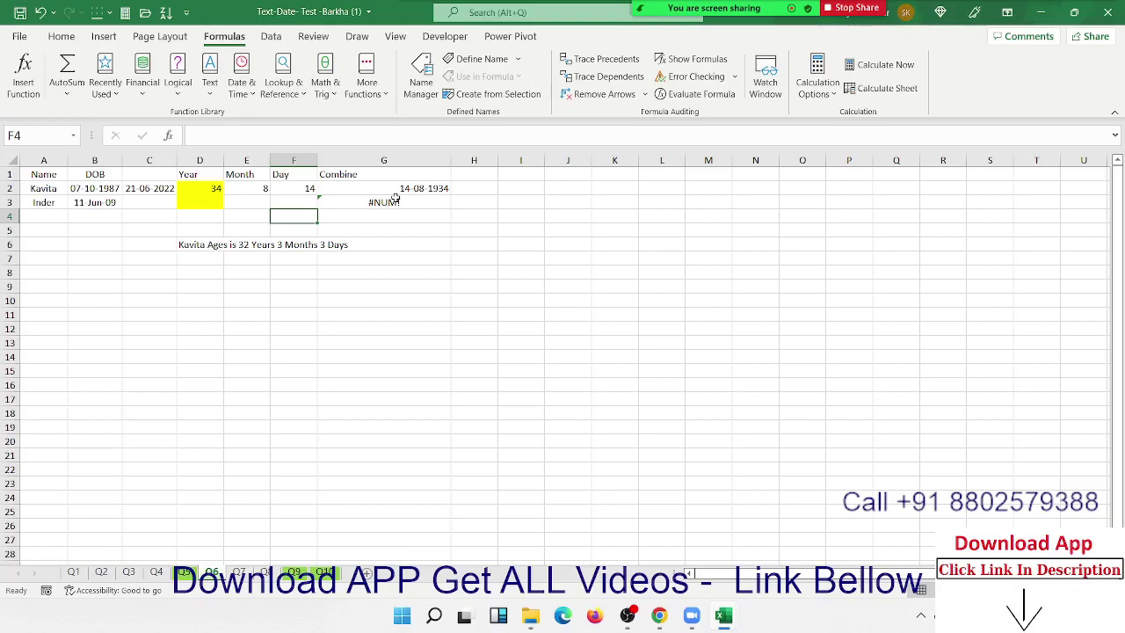
{"action": "key", "text": "Up"}
{"action": "key", "text": "Up"}
{"action": "key", "text": "Left"}
{"action": "key", "text": "Left"}
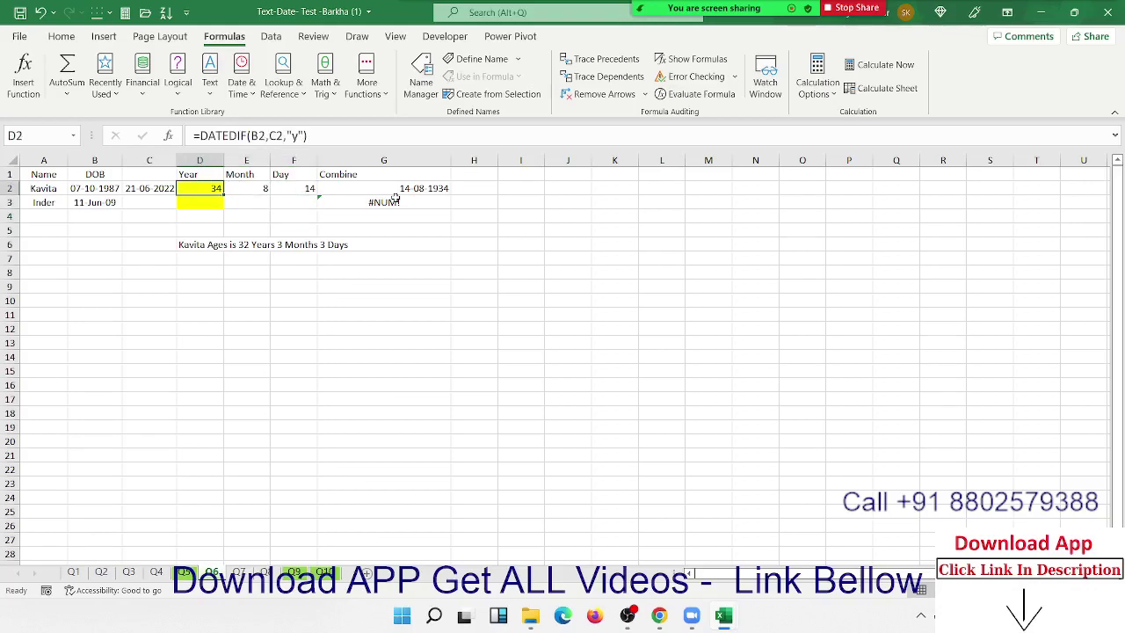
{"action": "key", "text": "Right"}
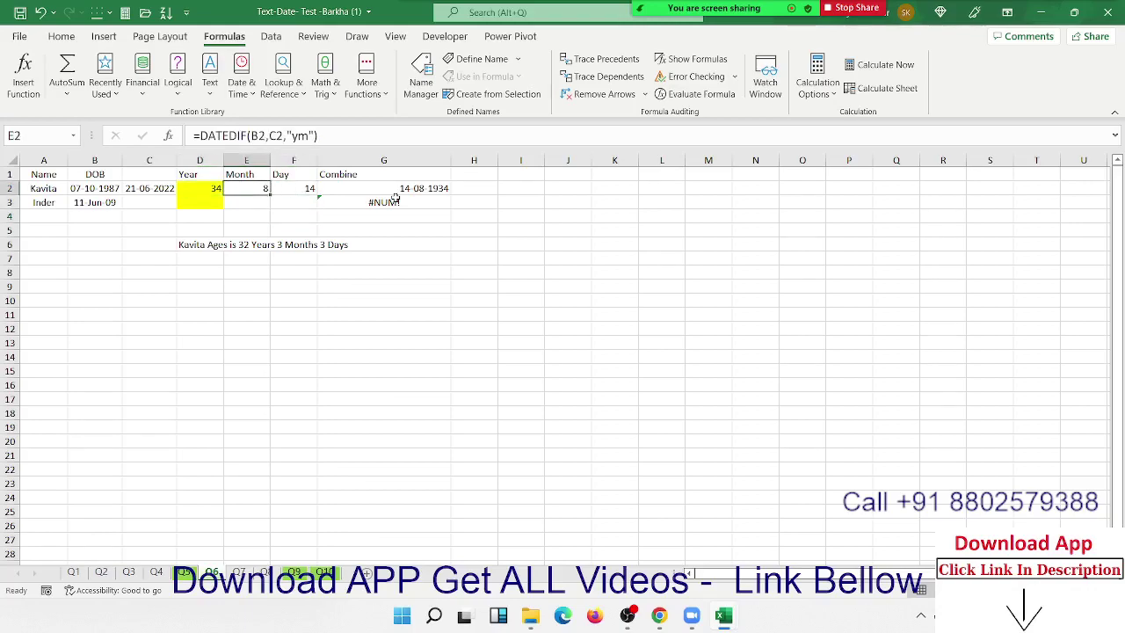
{"action": "key", "text": "Right"}
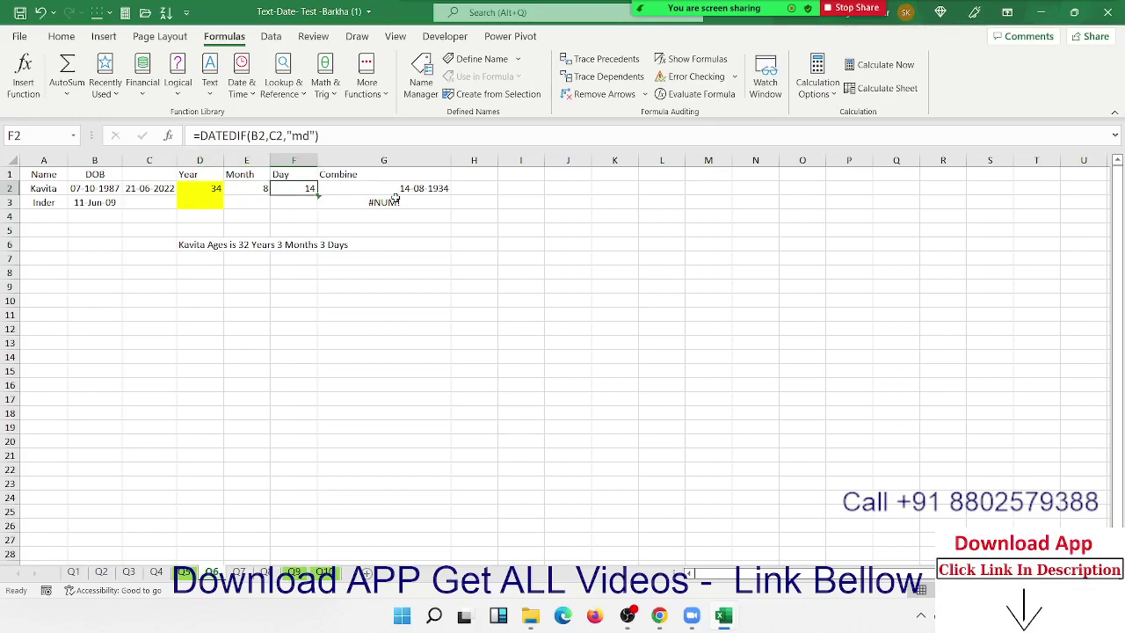
{"action": "key", "text": "Left"}
{"action": "key", "text": "Left"}
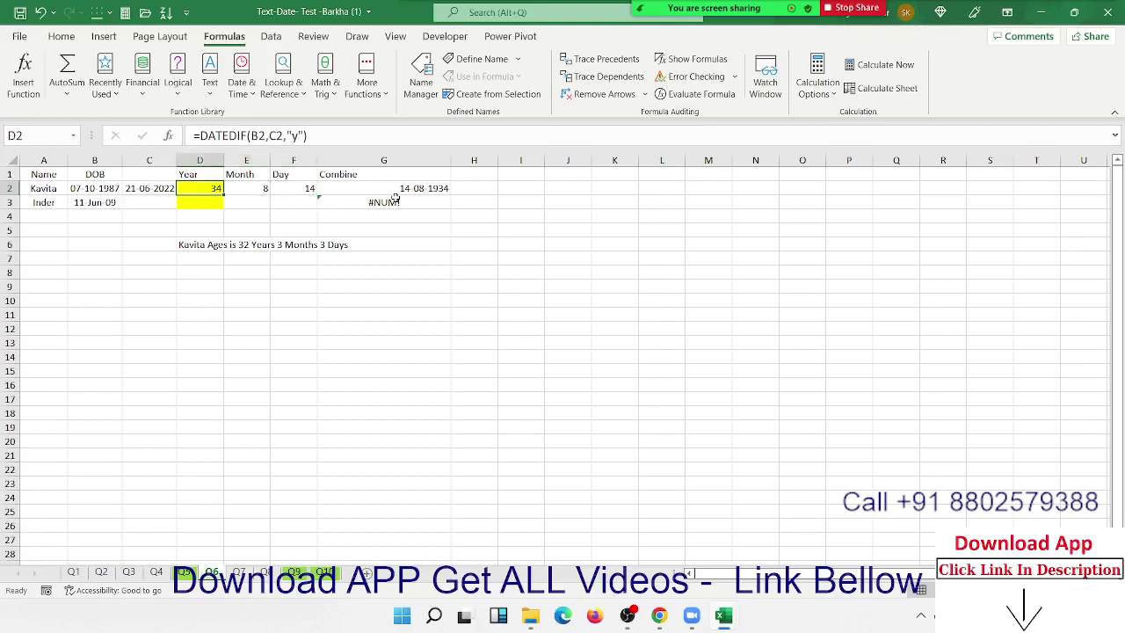
{"action": "key", "text": "Right"}
{"action": "key", "text": "Right"}
{"action": "key", "text": "Right"}
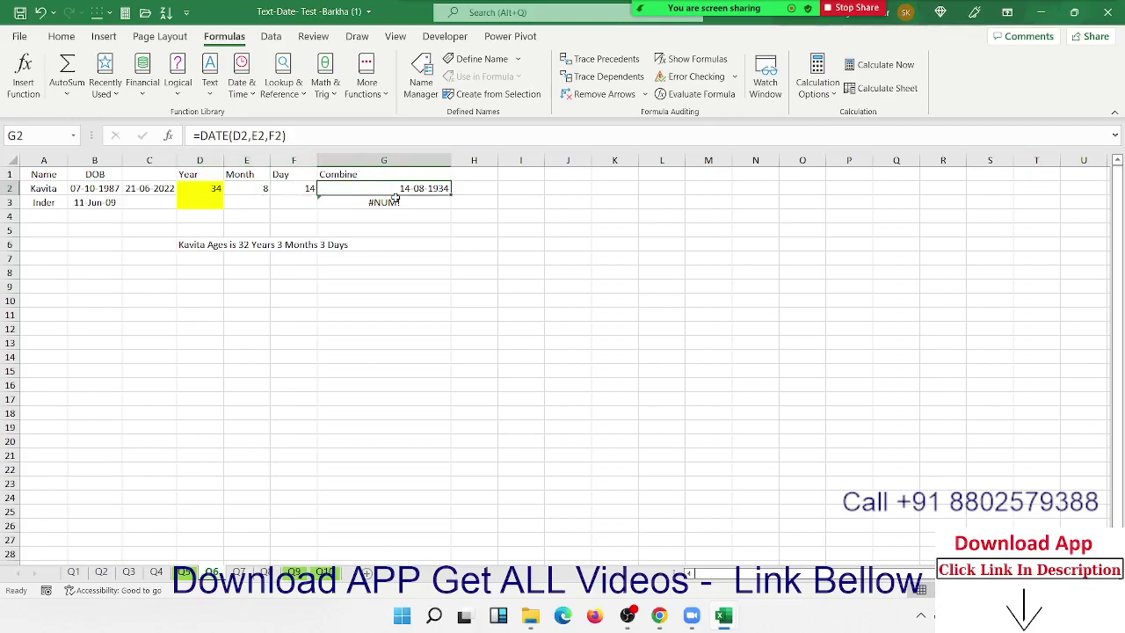
Clear the combined date 14-08-1934 in G2 and the #NUM! error in G3
{"action": "key", "text": "Left"}
{"action": "key", "text": "Left"}
{"action": "key", "text": "Left"}
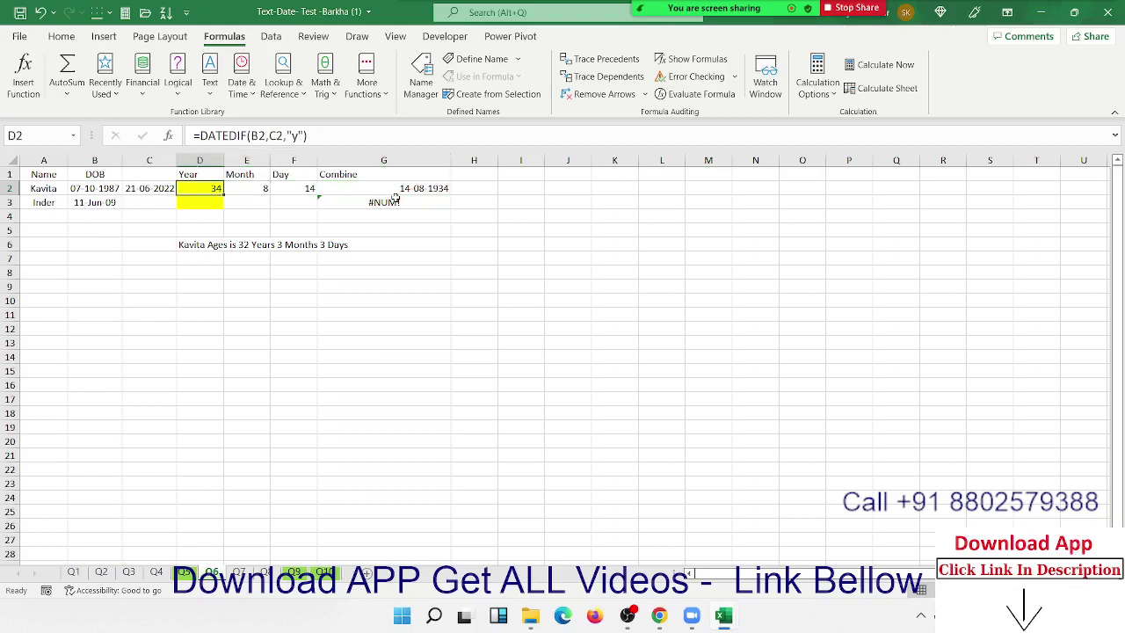
{"action": "key", "text": "Right"}
{"action": "key", "text": "Right"}
{"action": "key", "text": "Right"}
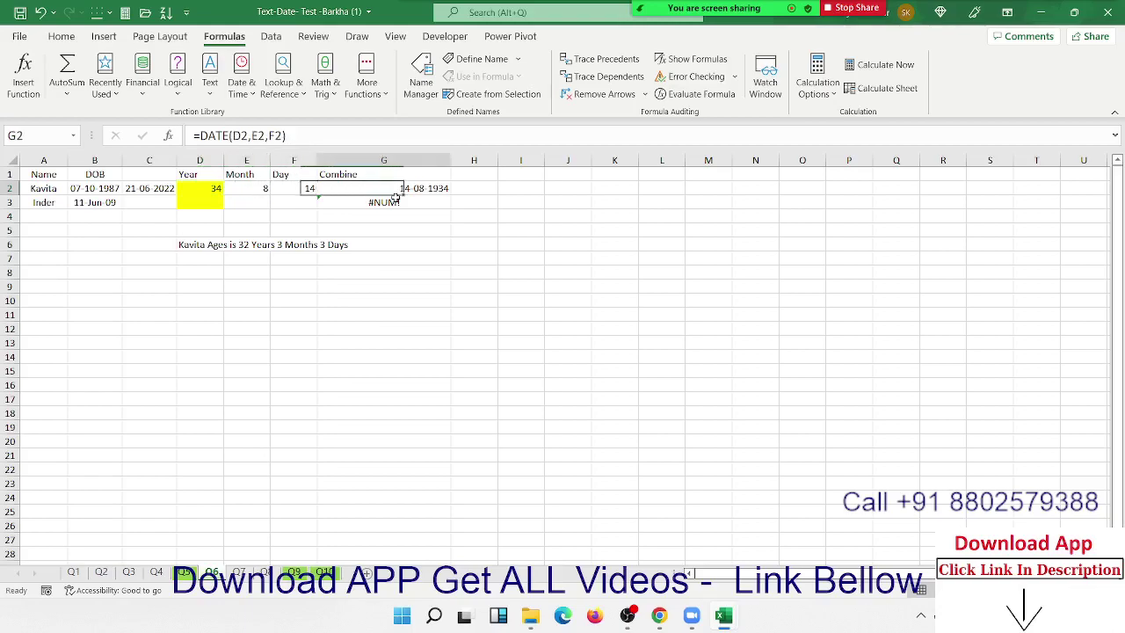
{"action": "key", "text": "Delete"}
{"action": "key", "text": "Down"}
{"action": "key", "text": "Delete"}
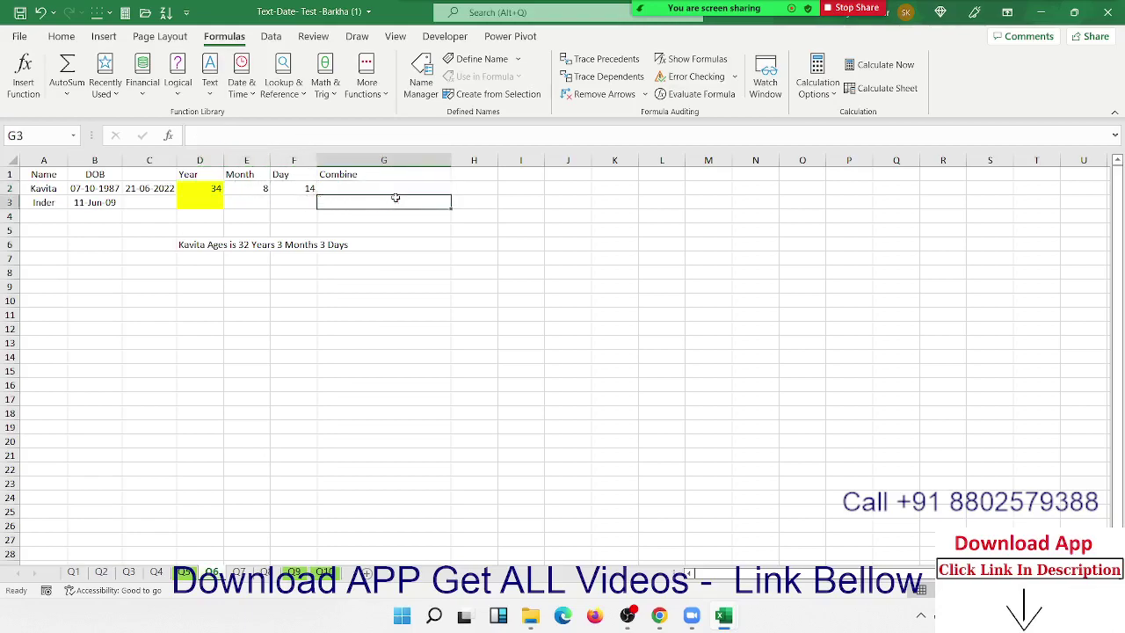
Move to the row 6 age sentence and save the workbook
{"action": "key", "text": "Down"}
{"action": "key", "text": "Down"}
{"action": "key", "text": "Down"}
{"action": "key", "text": "Left"}
{"action": "key", "text": "Left"}
{"action": "key", "text": "Left"}
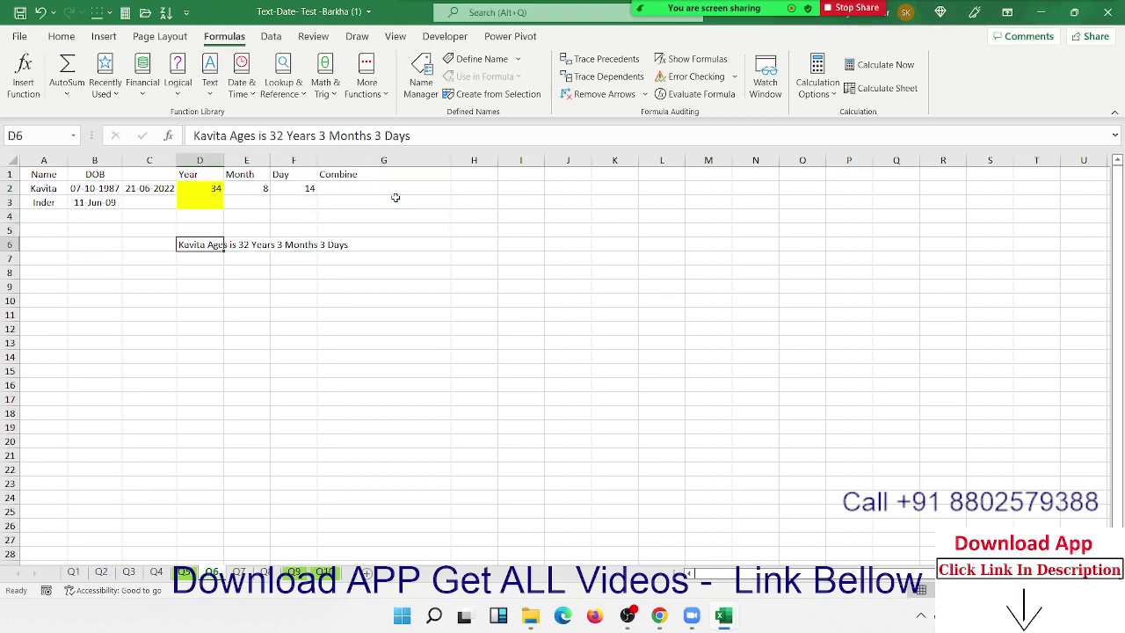
{"action": "left_click", "coordinate": [18, 14]}
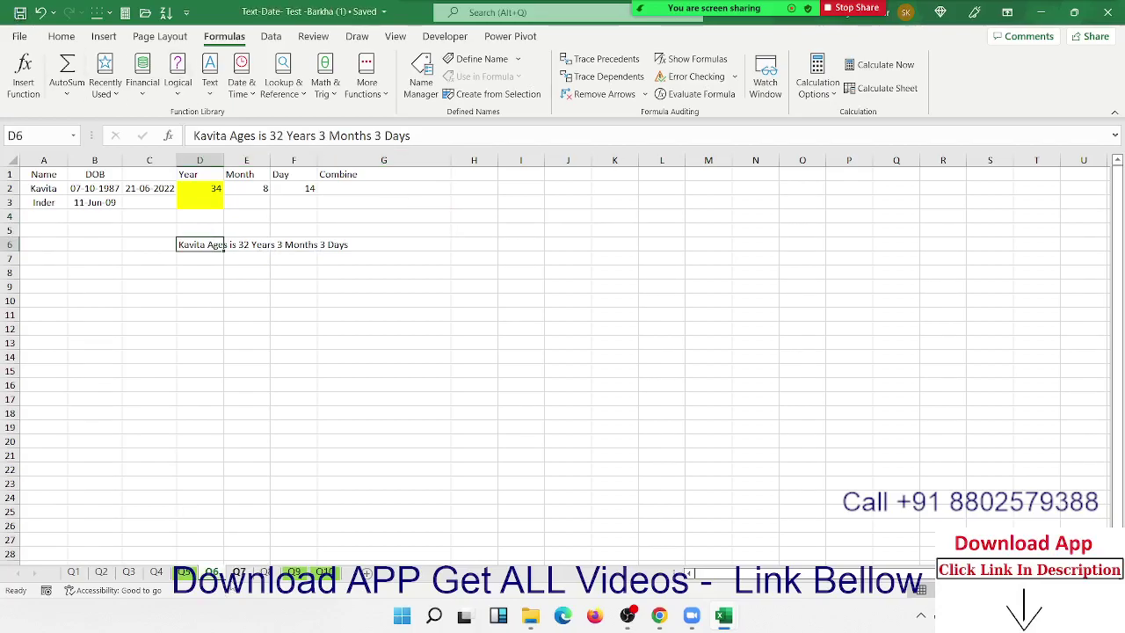
On sheet Q7, check the JAN month in B2 and the existing B5:C5 date formulas
{"action": "left_click", "coordinate": [238, 572]}
{"action": "left_click", "coordinate": [214, 455]}
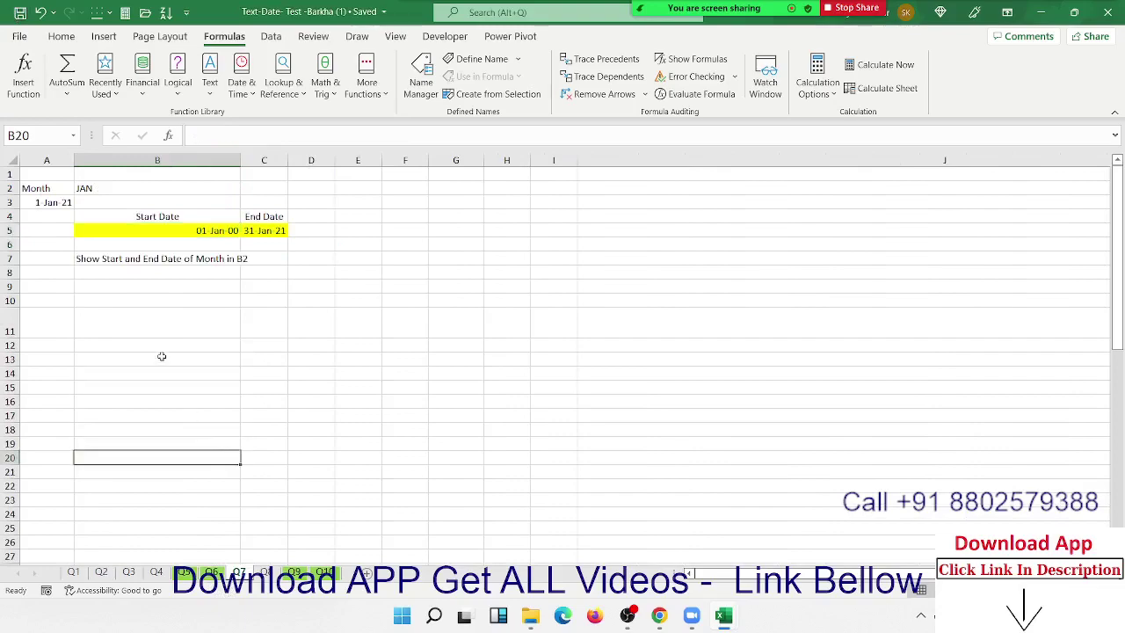
{"action": "left_click", "coordinate": [126, 192]}
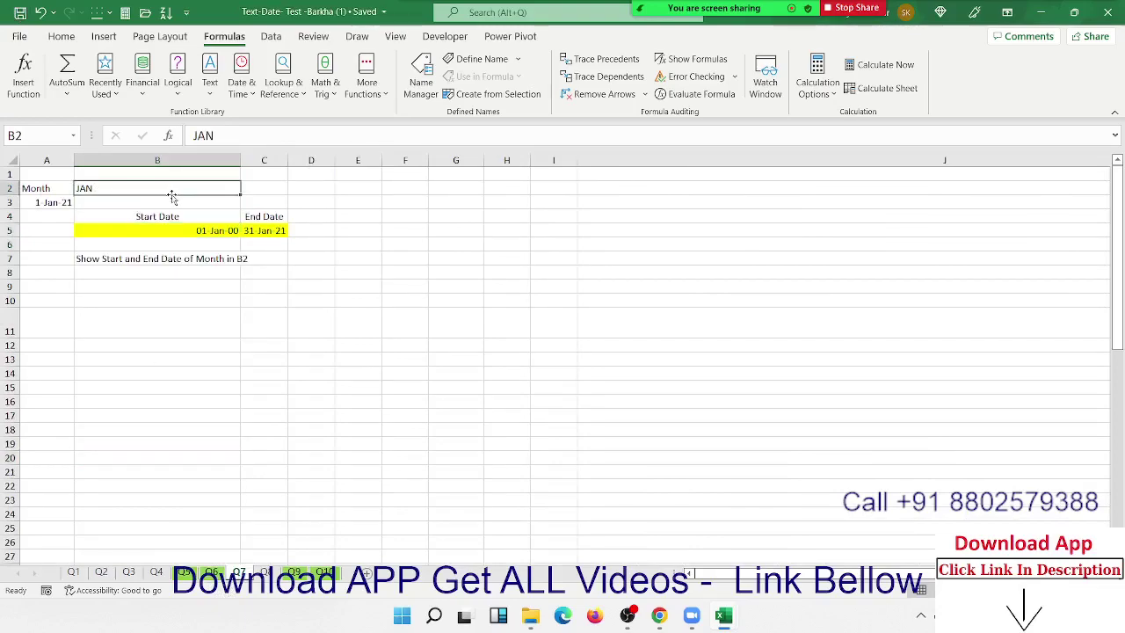
{"action": "left_click", "coordinate": [200, 233]}
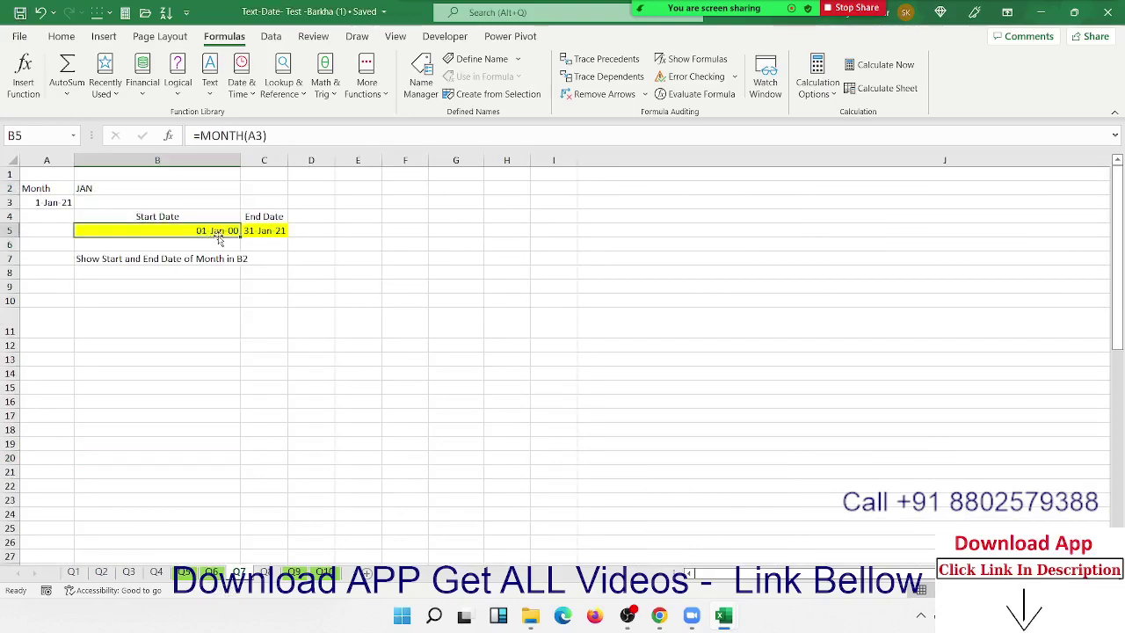
{"action": "left_click", "coordinate": [270, 230]}
{"action": "mouse_move", "coordinate": [209, 233]}
{"action": "left_mouse_down"}
{"action": "mouse_move", "coordinate": [282, 243]}
{"action": "mouse_move", "coordinate": [282, 233]}
{"action": "left_mouse_up"}
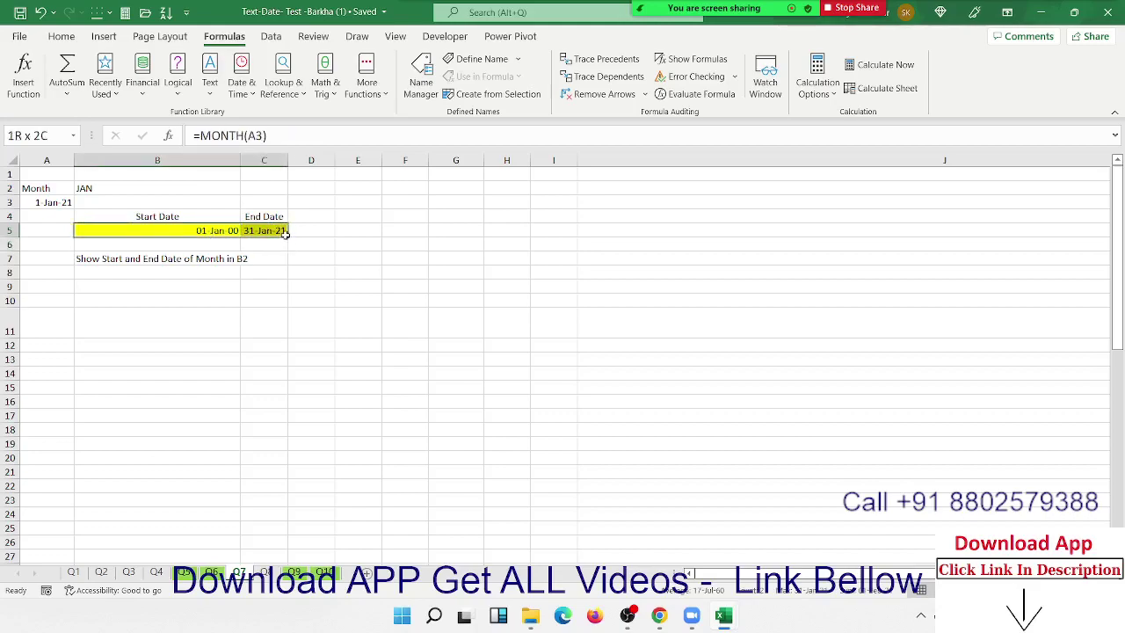
Clear the old date in A3 and the start and end date formulas in B5:C5
{"action": "left_click", "coordinate": [72, 203]}
{"action": "key", "text": "Delete"}
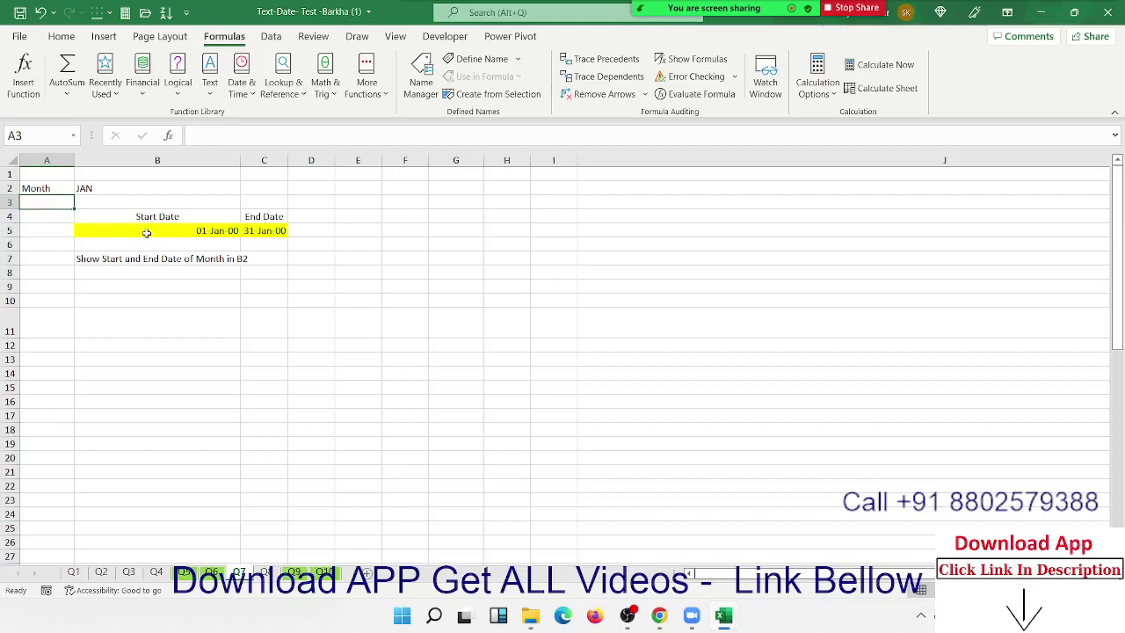
{"action": "left_click_drag", "start_coordinate": [195, 231], "coordinate": [195, 244]}
{"action": "left_click", "coordinate": [195, 232]}
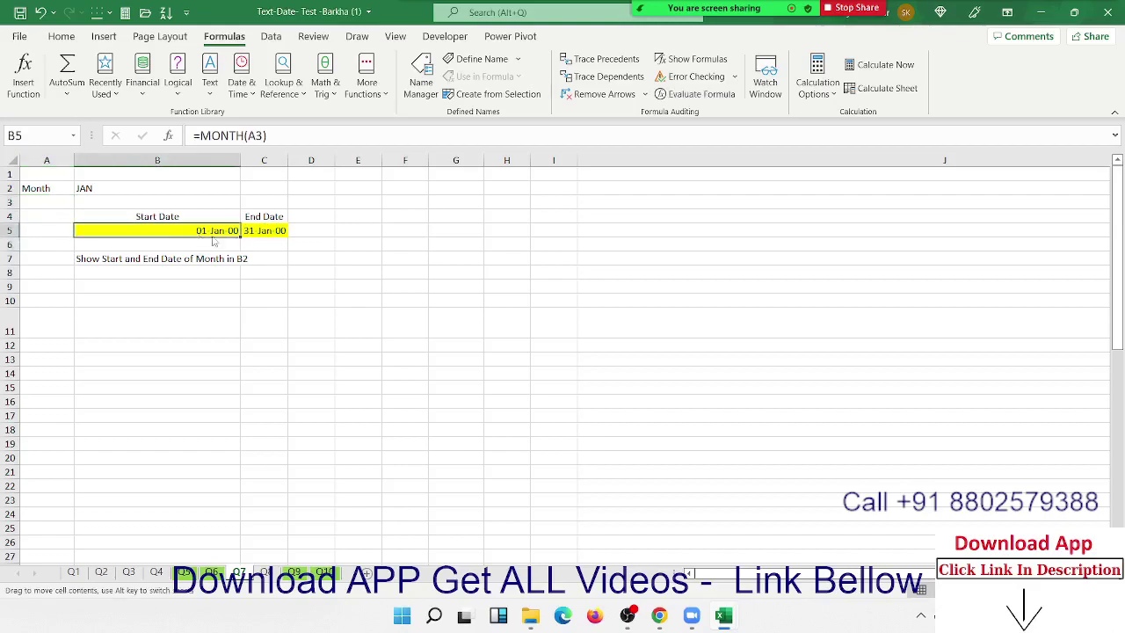
{"action": "left_click_drag", "start_coordinate": [238, 234], "coordinate": [264, 231]}
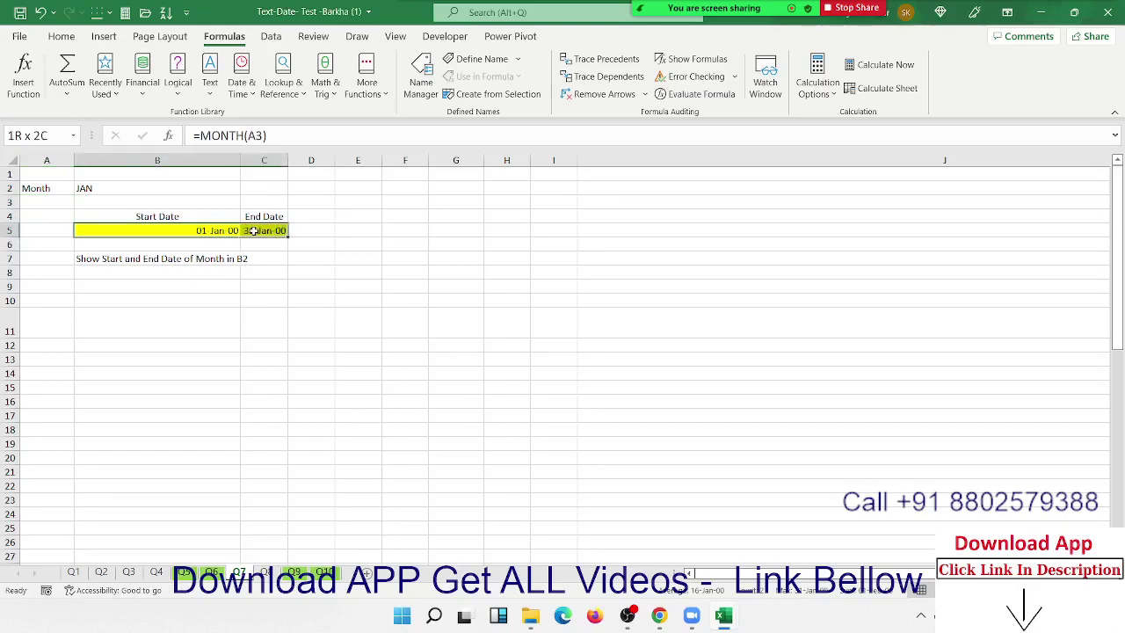
{"action": "key", "text": "Delete"}
{"action": "left_click", "coordinate": [223, 231]}
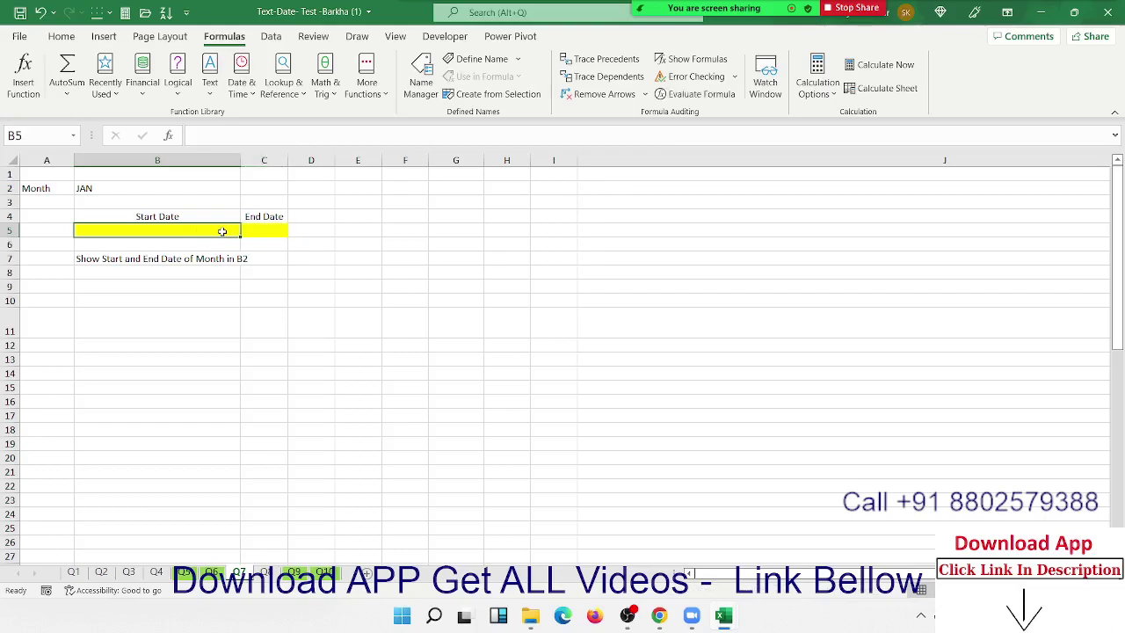
Enter ="1-"&B2&"-2022" in B5 to build the start date 1 JAN 2022
{"action": "type", "text": "="}
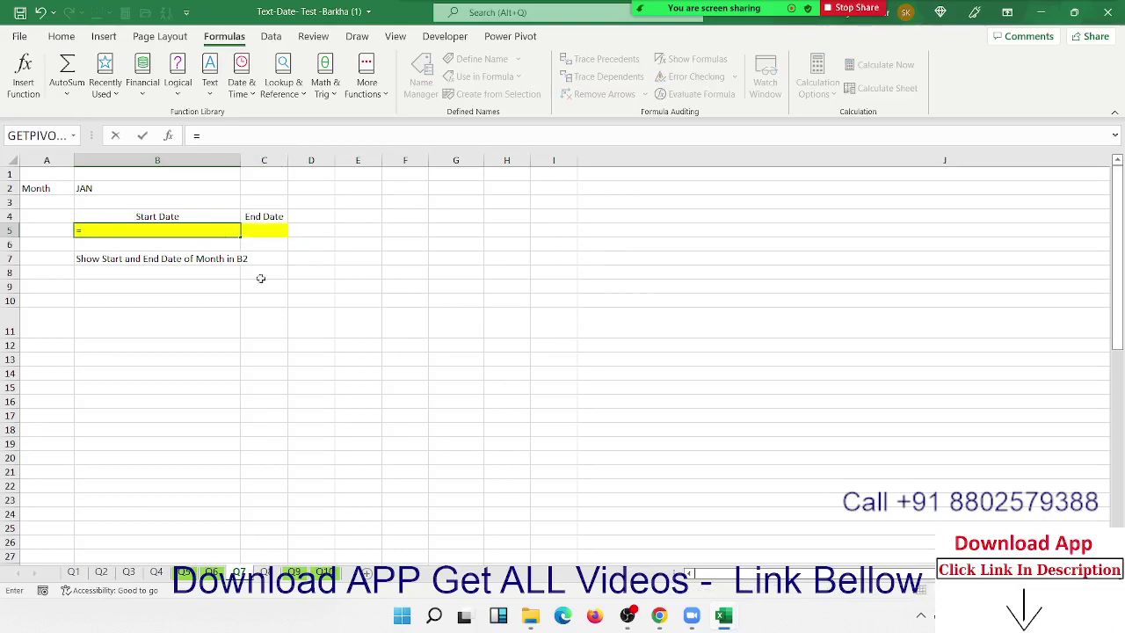
{"action": "type", "text": "\""}
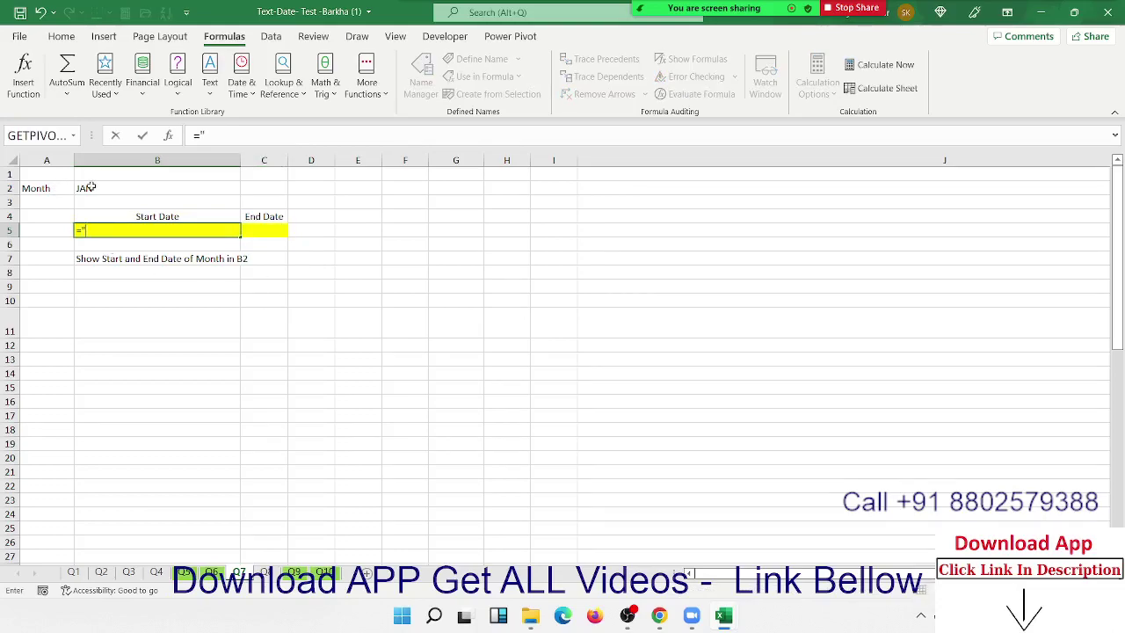
{"action": "type", "text": "1-\""}
{"action": "type", "text": "&"}
{"action": "left_click", "coordinate": [90, 187]}
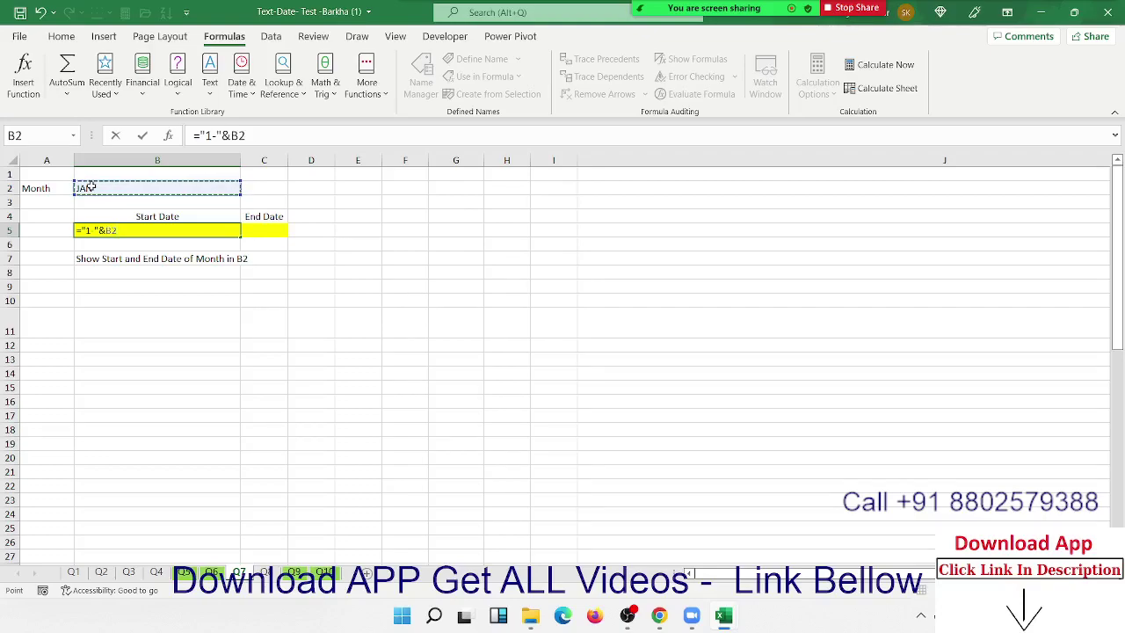
{"action": "type", "text": "&"}
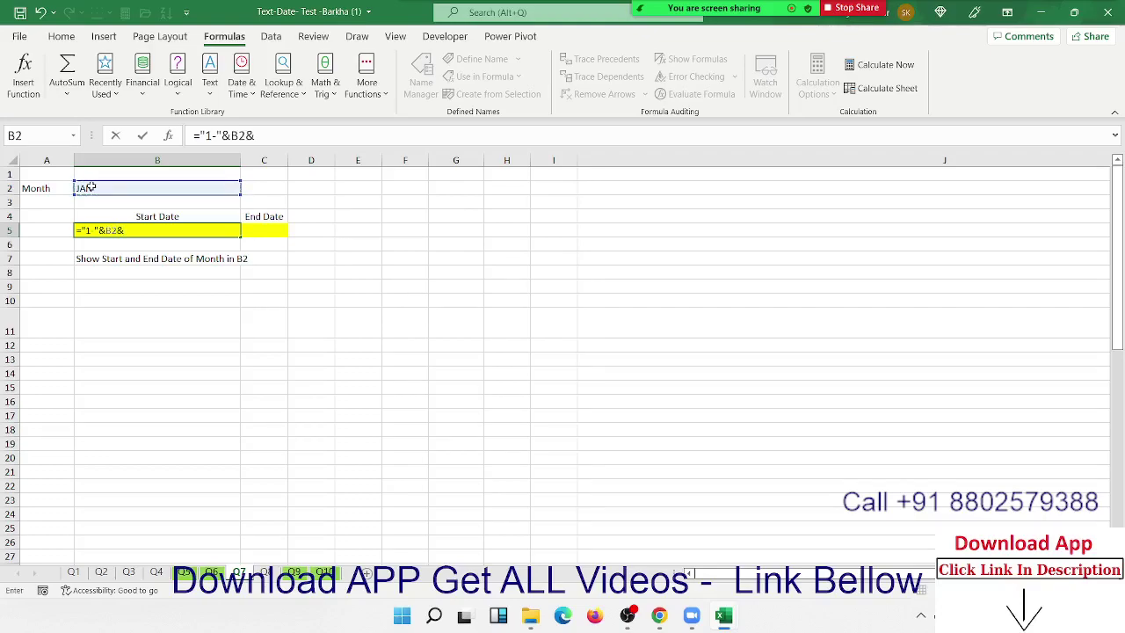
{"action": "type", "text": "\"-2"}
{"action": "type", "text": "022"}
{"action": "type", "text": "\""}
{"action": "key", "text": "Return"}
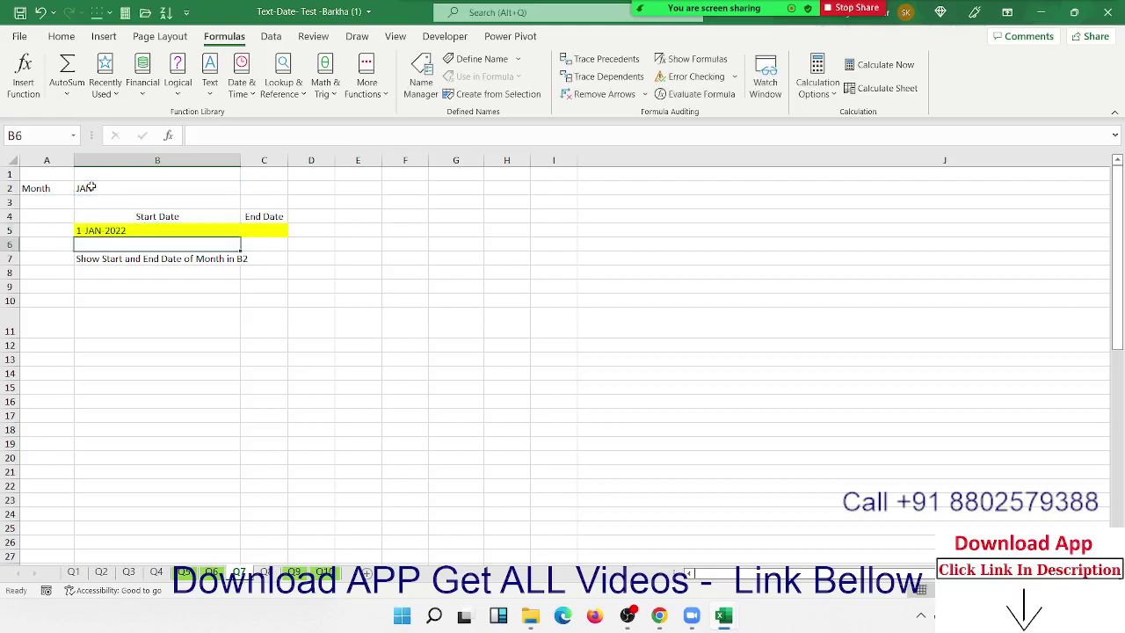
Enter =EOMONTH(B5,0) in C5 to return the month end, 31 Jan 22
{"action": "key", "text": "Up"}
{"action": "key", "text": "Right"}
{"action": "type", "text": "="}
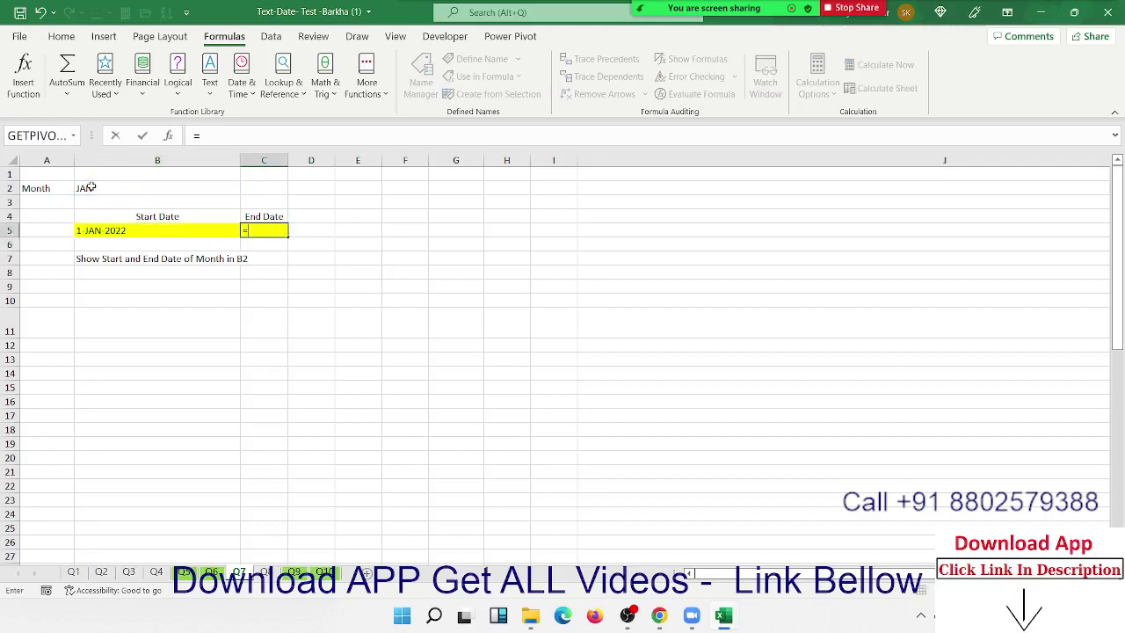
{"action": "type", "text": "eo"}
{"action": "key", "text": "Tab"}
{"action": "key", "text": "Left"}
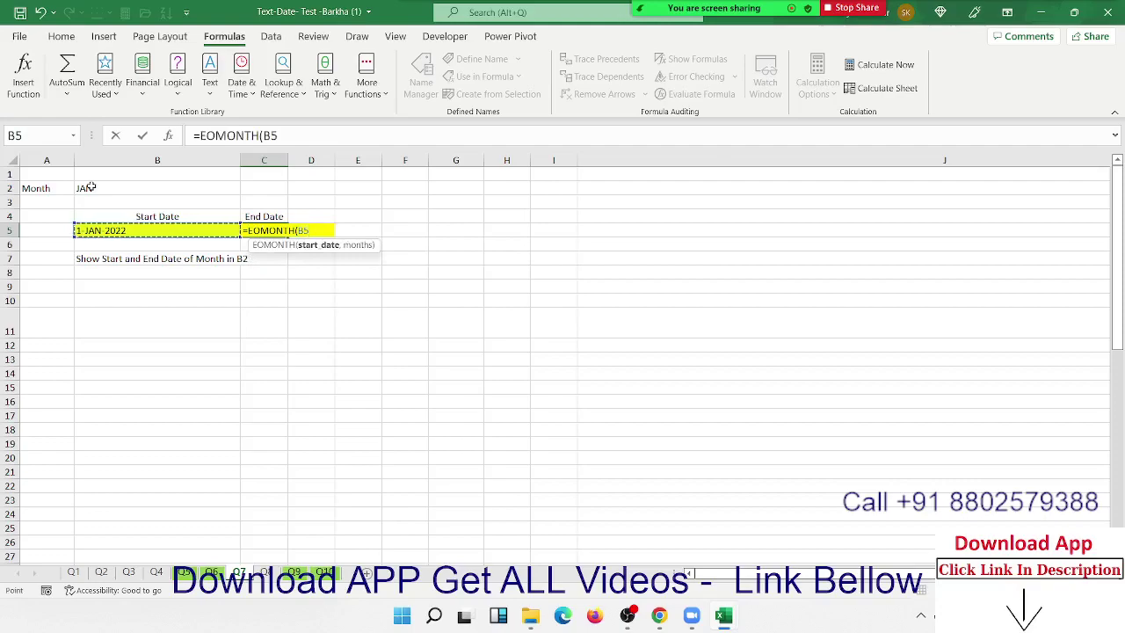
{"action": "type", "text": ",0"}
{"action": "key", "text": "Return"}
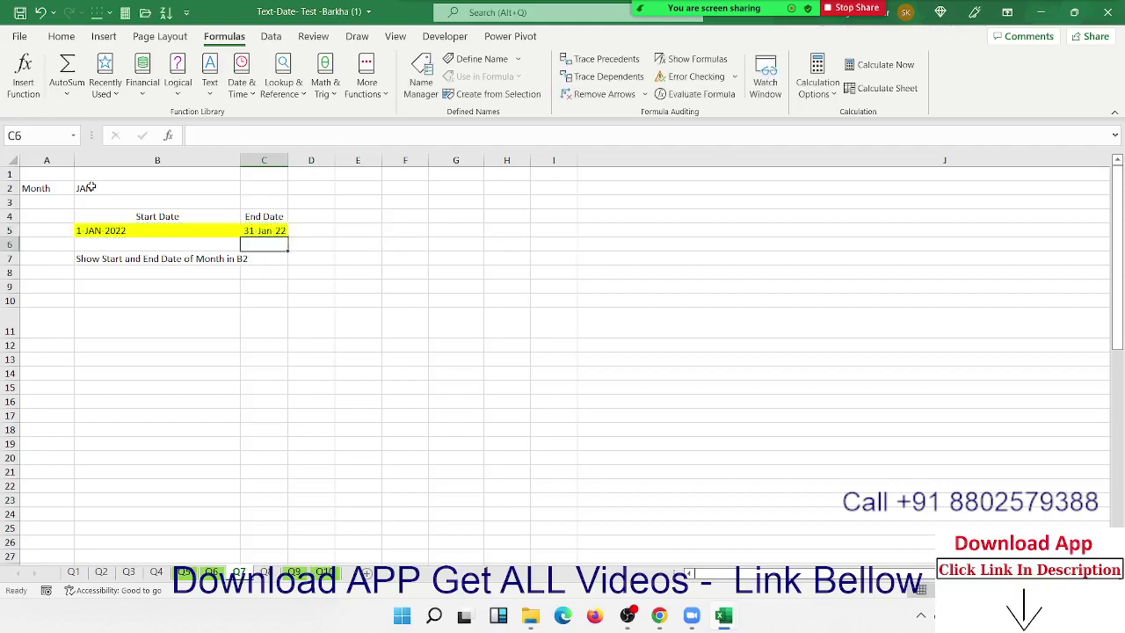
{"action": "key", "text": "Up"}
Change the month in B2 to Feb, then to Mar
{"action": "left_click", "coordinate": [87, 187]}
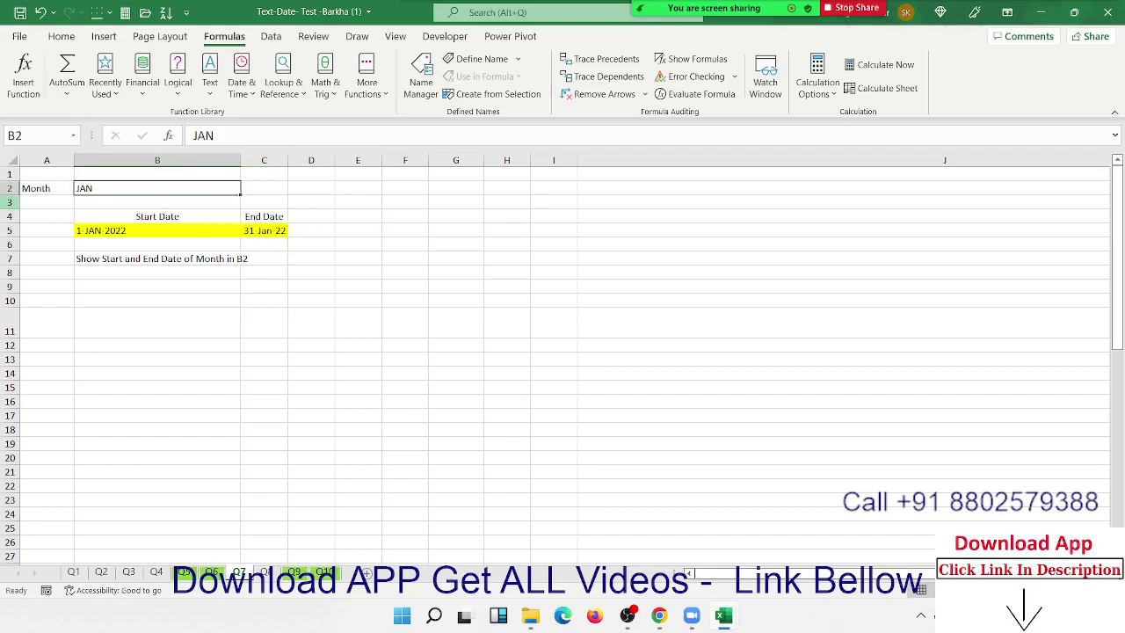
{"action": "type", "text": "Feb"}
{"action": "key", "text": "Return"}
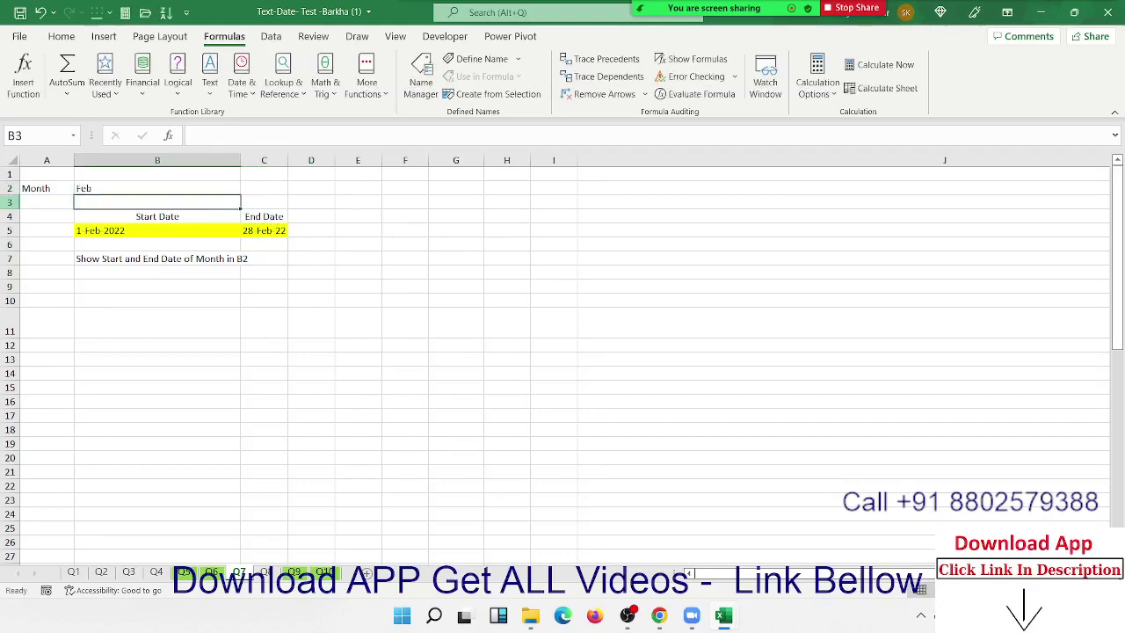
{"action": "left_click", "coordinate": [87, 188]}
{"action": "type", "text": "M"}
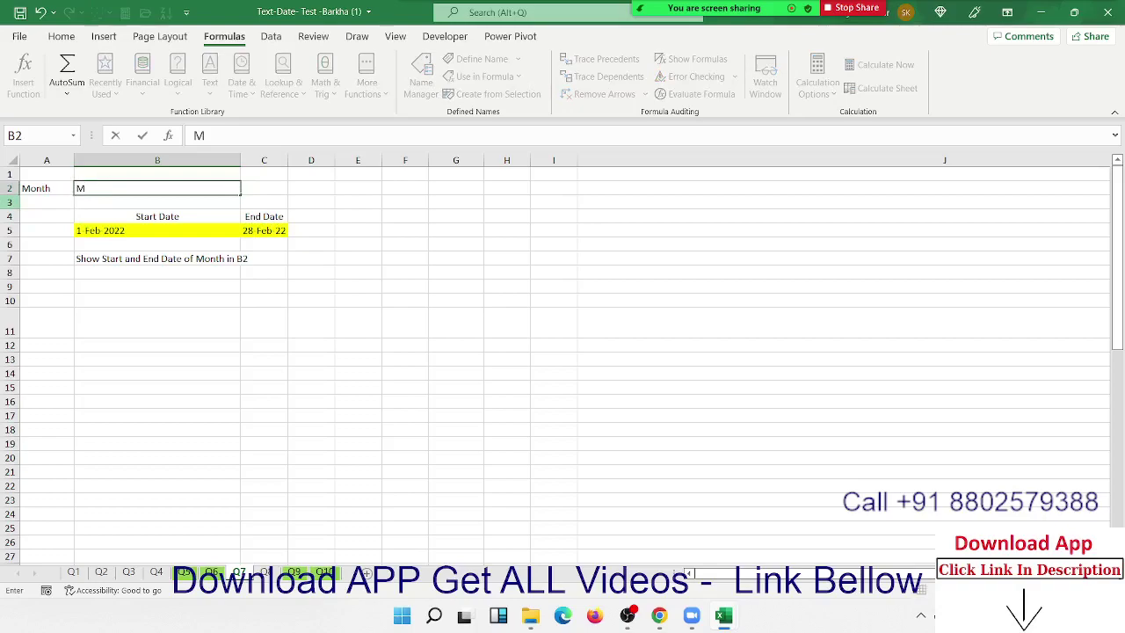
{"action": "type", "text": "ar"}
{"action": "key", "text": "Return"}
Autofit column C to show the 31 Mar 22 end date, then go to sheet Q8
{"action": "left_click", "coordinate": [157, 214]}
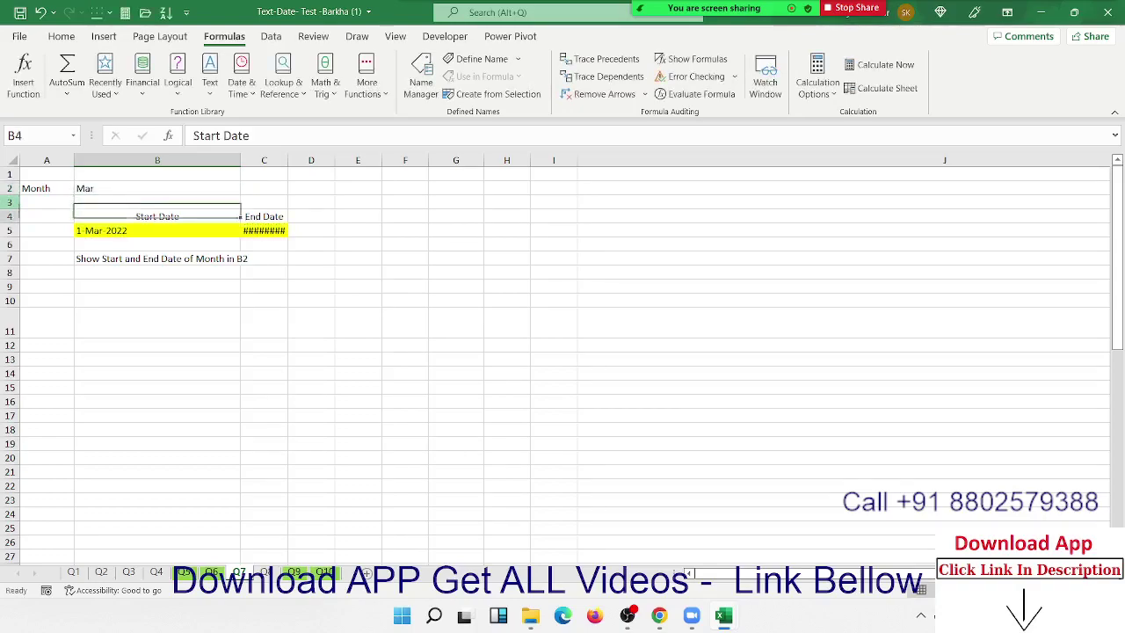
{"action": "left_click", "coordinate": [244, 216]}
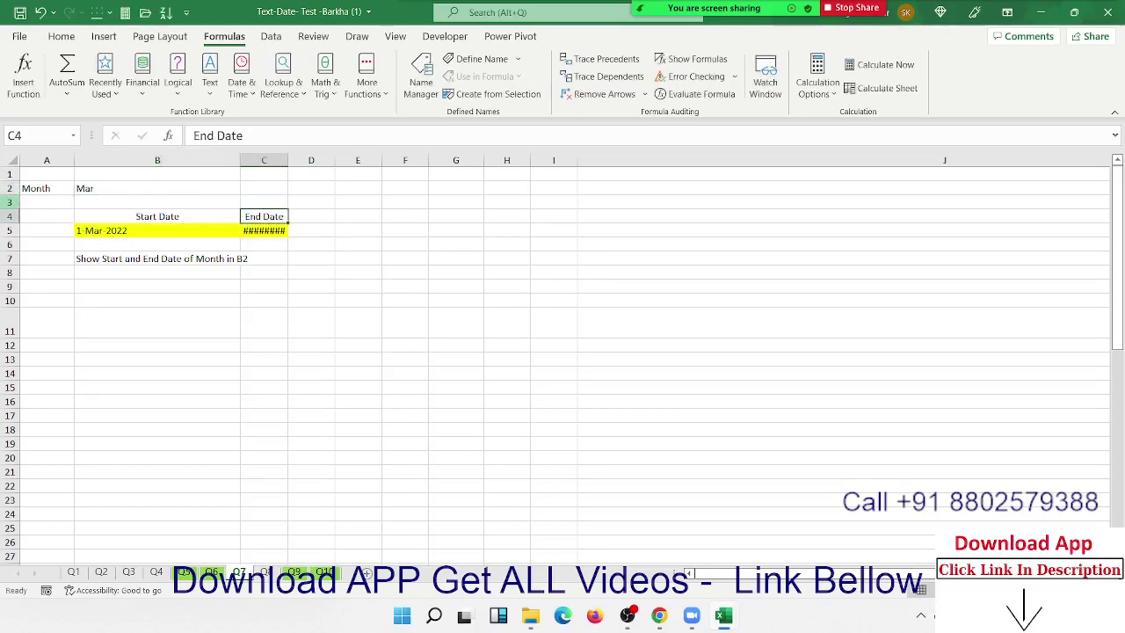
{"action": "double_click", "coordinate": [289, 160]}
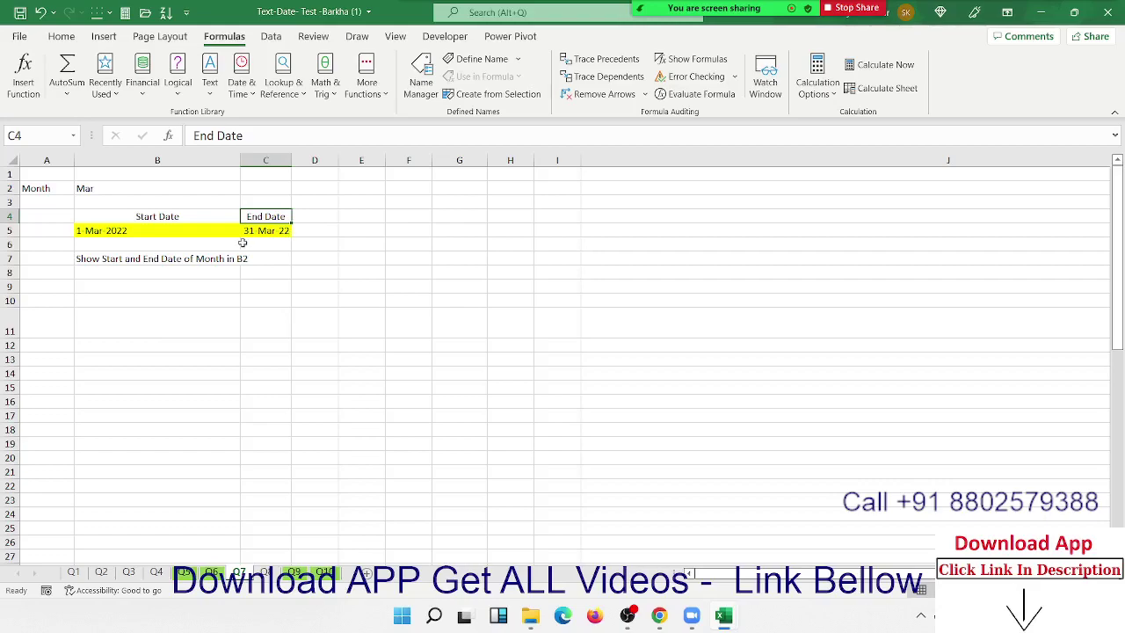
{"action": "left_click", "coordinate": [266, 572]}
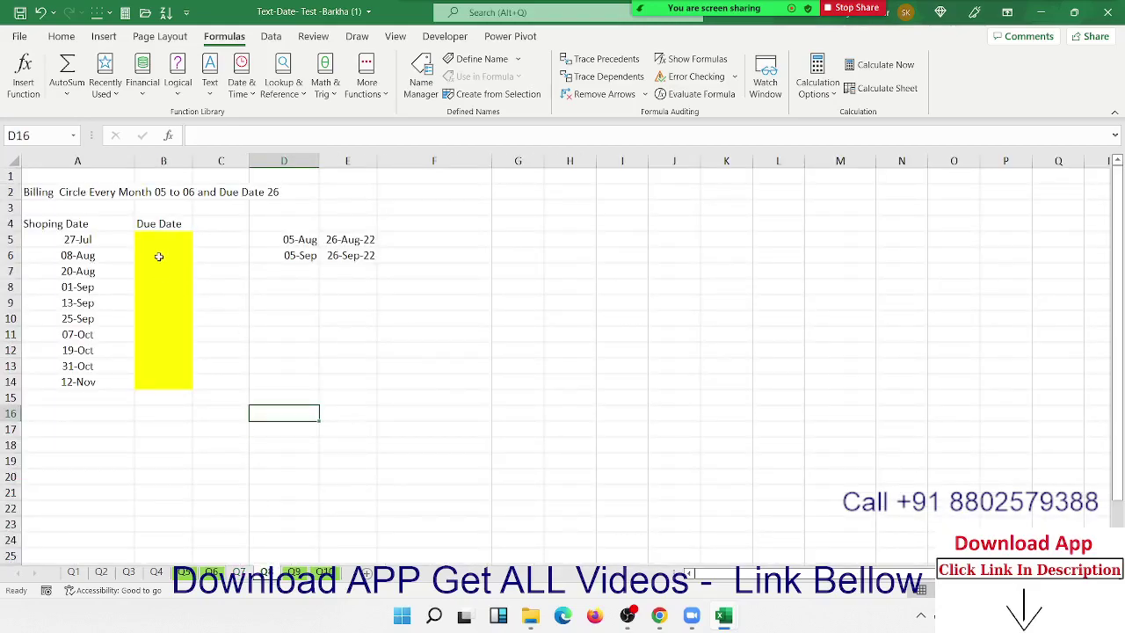
{"action": "left_click_drag", "start_coordinate": [158, 243], "coordinate": [158, 414]}
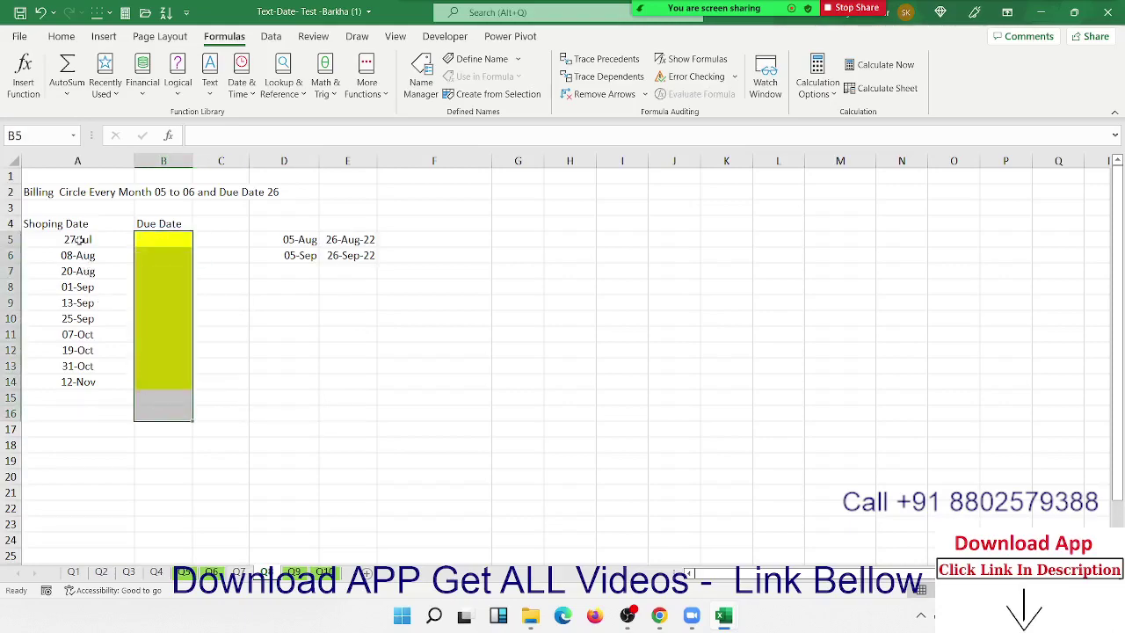
{"action": "left_click", "coordinate": [132, 243]}
{"action": "left_click", "coordinate": [151, 242]}
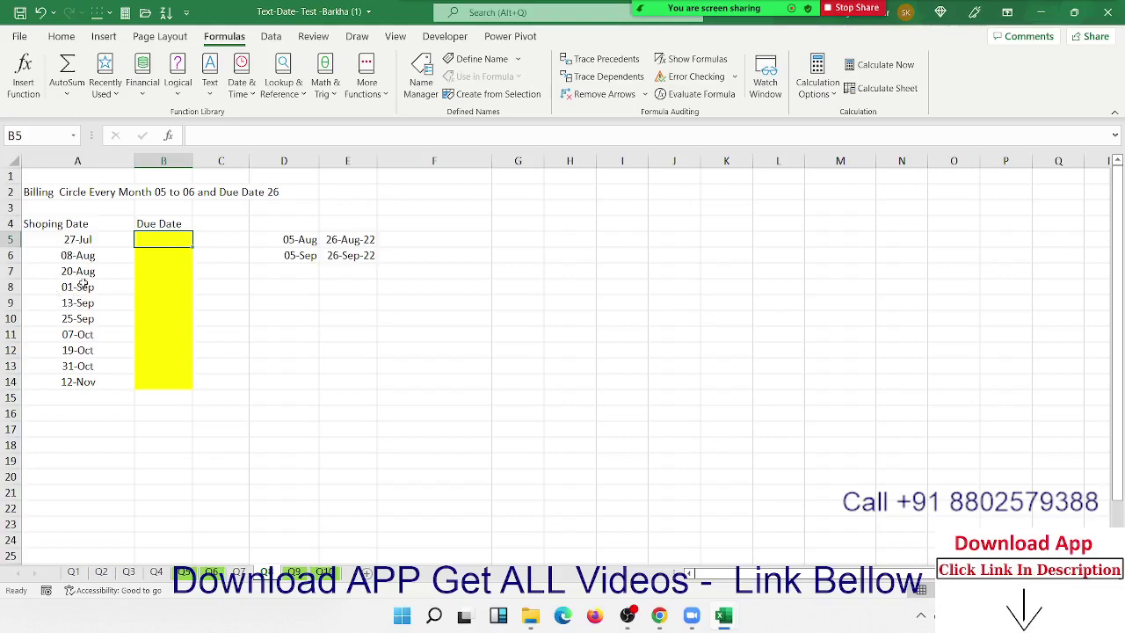
In B5, begin =IF(DAY(A5)<=6,DATE(YEAR(A5),MONTH(A5),26) as the true branch
{"action": "left_click", "coordinate": [156, 289]}
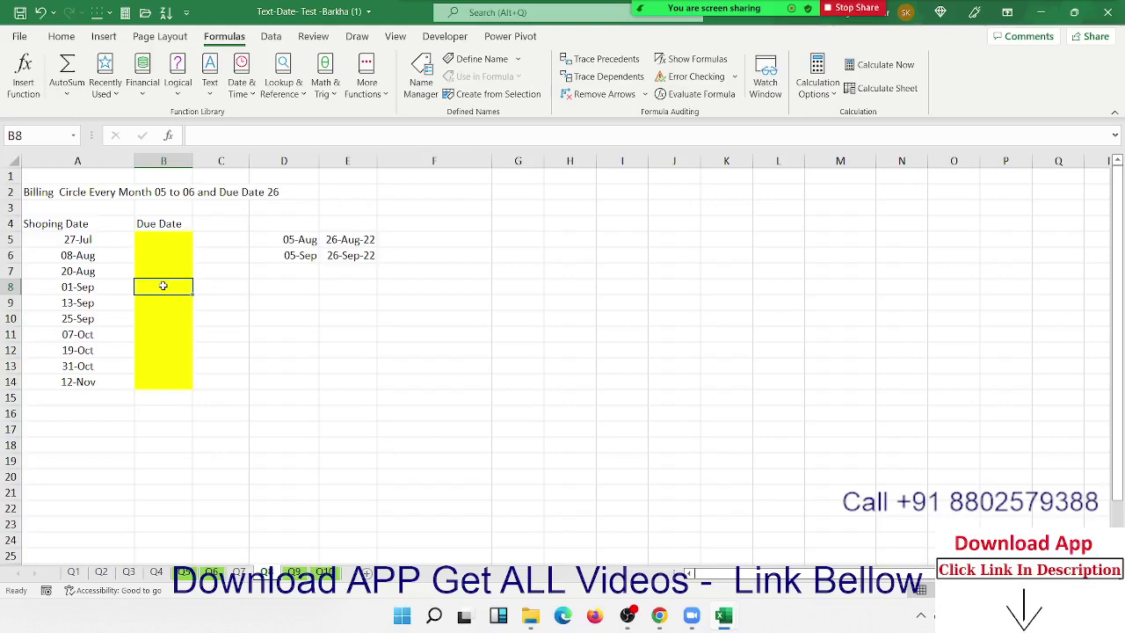
{"action": "left_click", "coordinate": [156, 236]}
{"action": "left_click", "coordinate": [304, 236]}
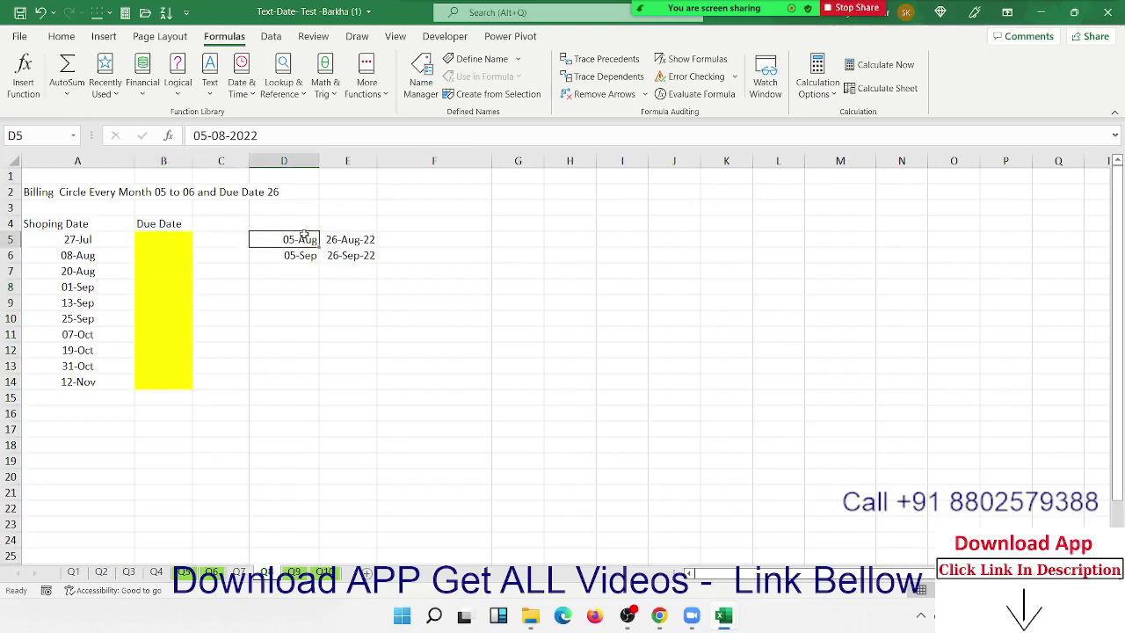
{"action": "left_click", "coordinate": [141, 239]}
{"action": "type", "text": "="}
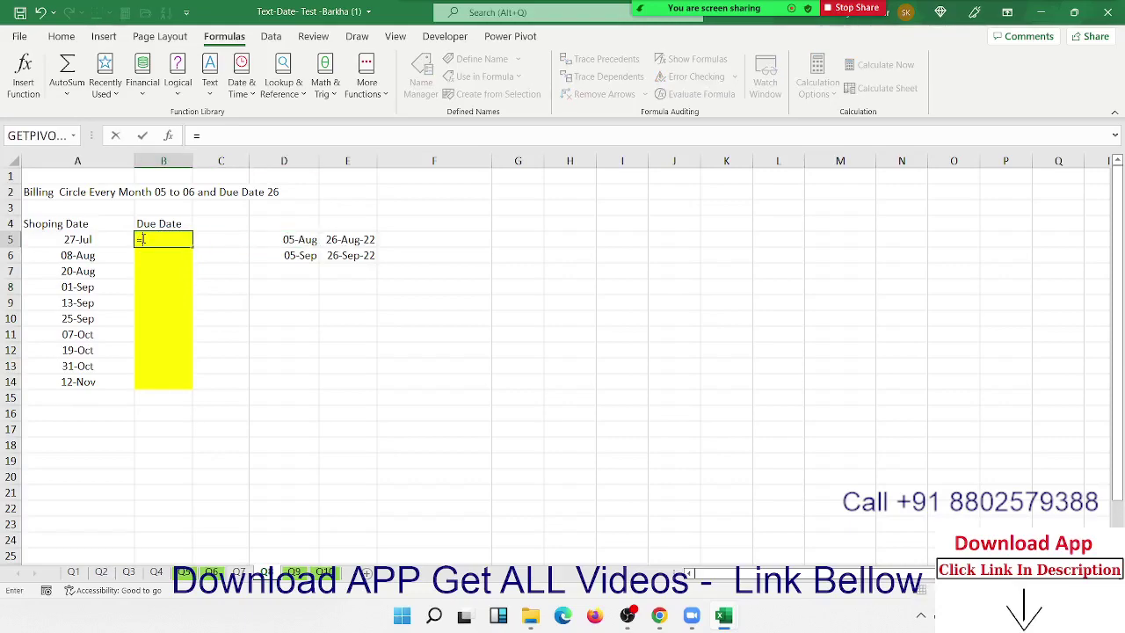
{"action": "type", "text": "IF(da"}
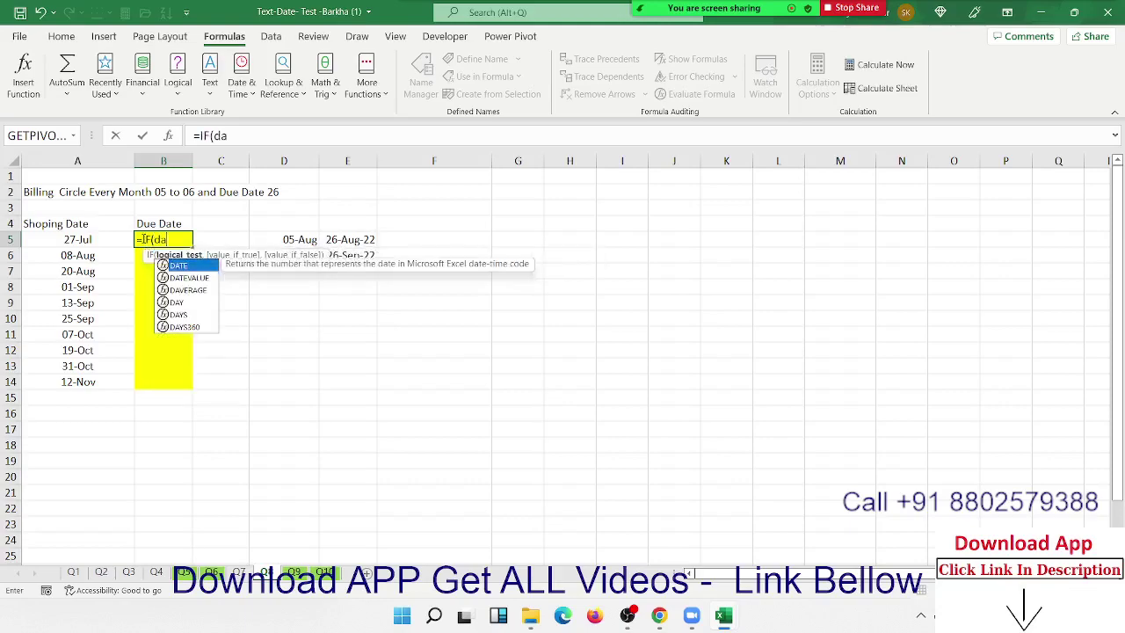
{"action": "key", "text": "Tab"}
{"action": "key", "text": "Left"}
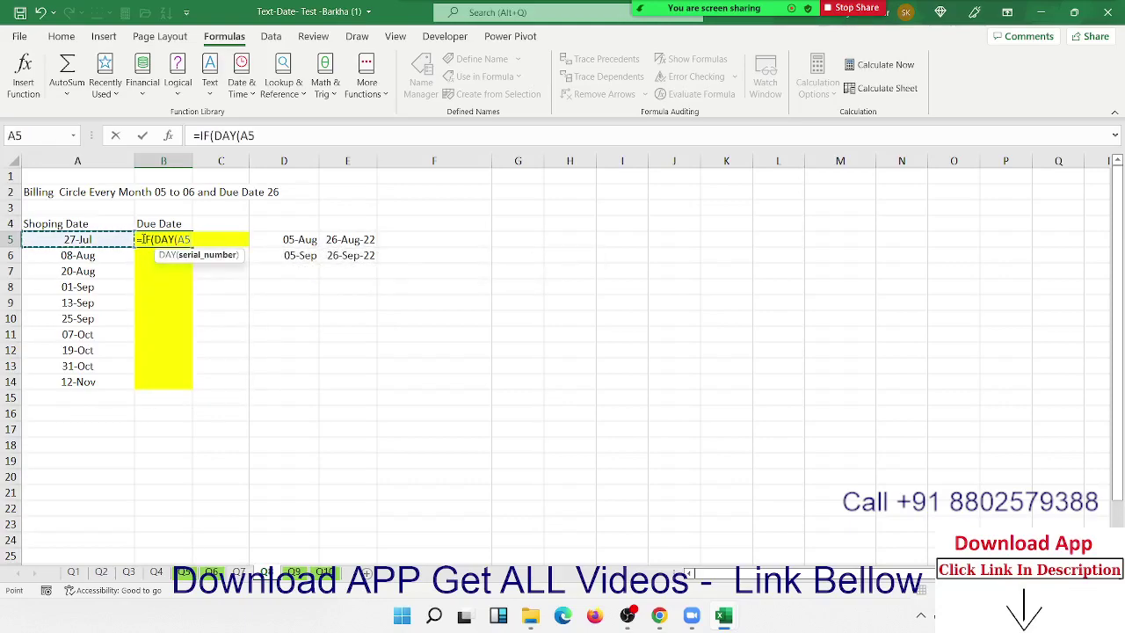
{"action": "type", "text": ")<"}
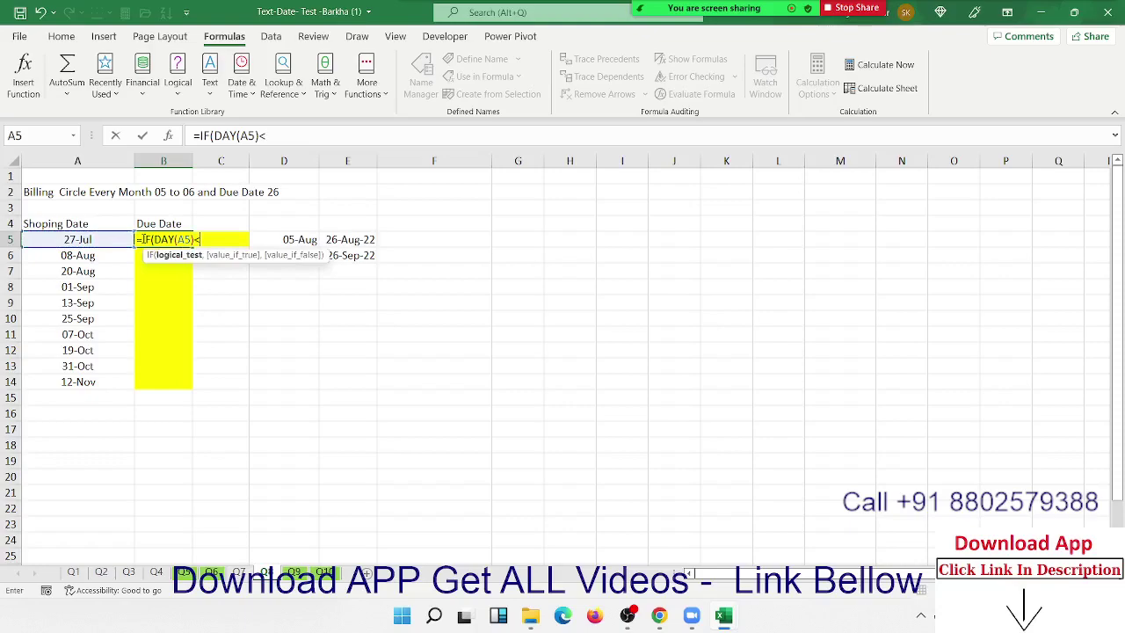
{"action": "type", "text": "="}
{"action": "type", "text": "6,"}
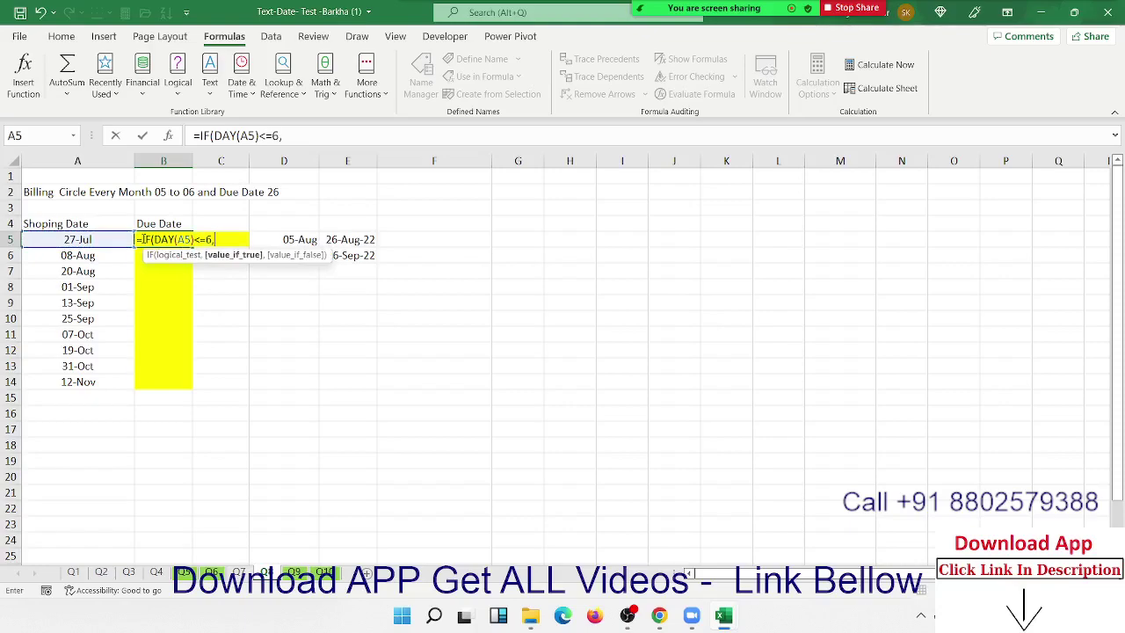
{"action": "type", "text": "date"}
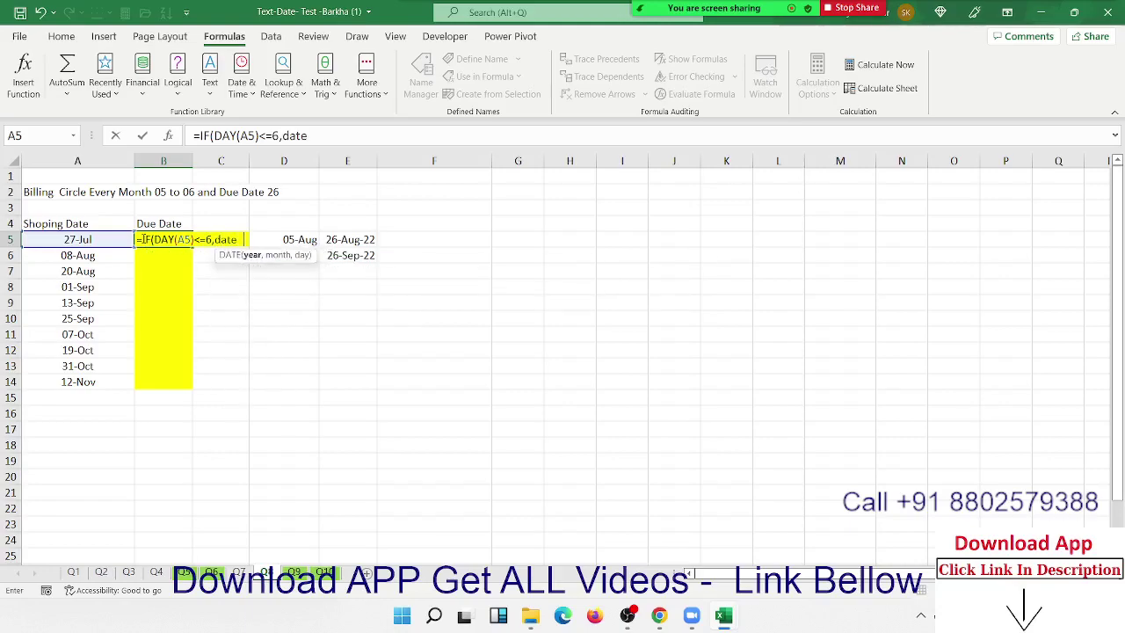
{"action": "key", "text": "Tab"}
{"action": "type", "text": "yea"}
{"action": "key", "text": "Tab"}
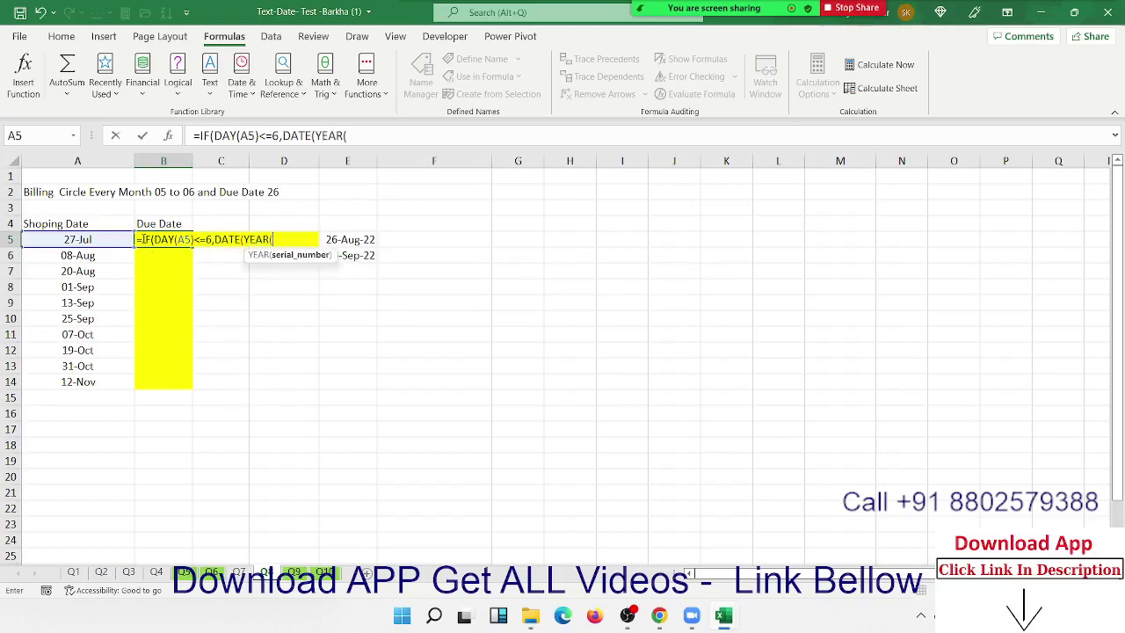
{"action": "left_click", "coordinate": [78, 239]}
{"action": "type", "text": ")"}
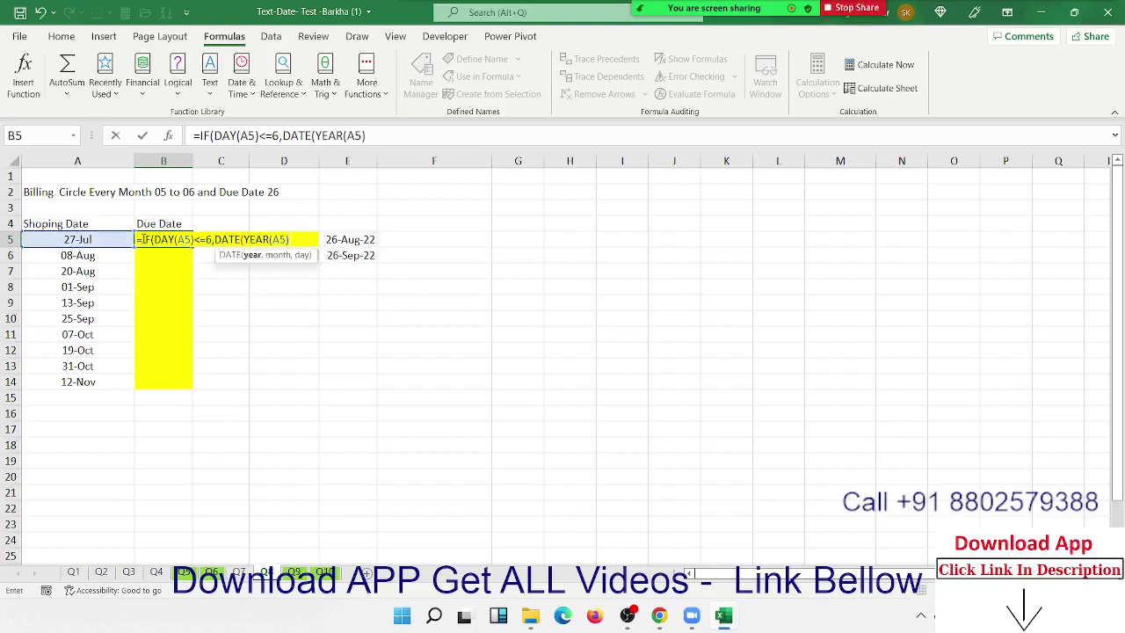
{"action": "type", "text": ",mon"}
{"action": "key", "text": "Tab"}
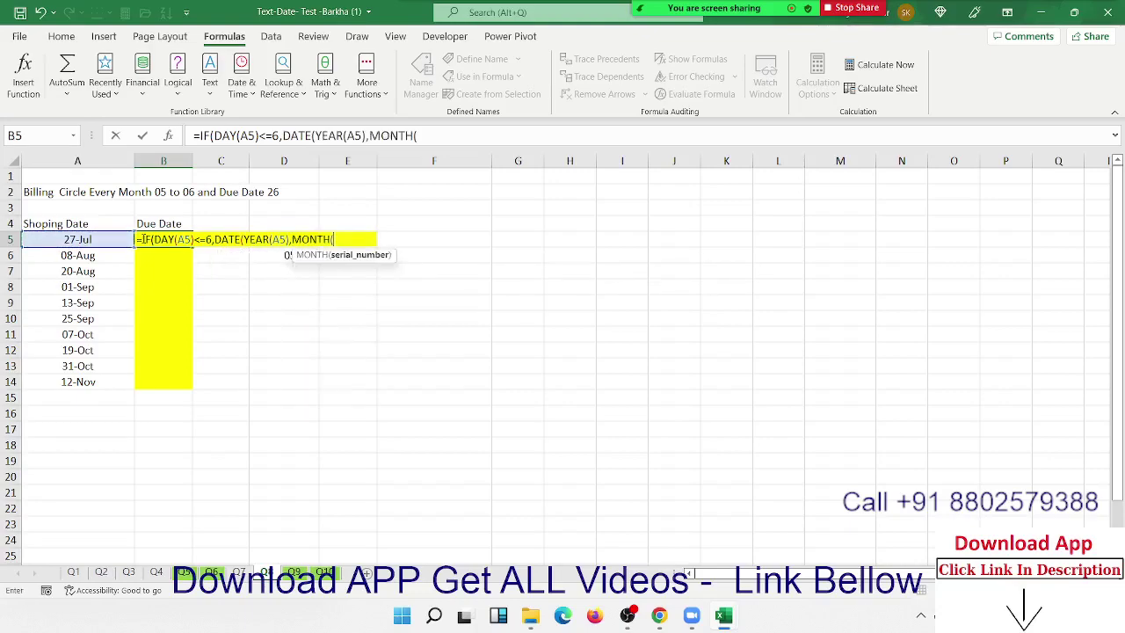
{"action": "key", "text": "Left"}
{"action": "type", "text": ")"}
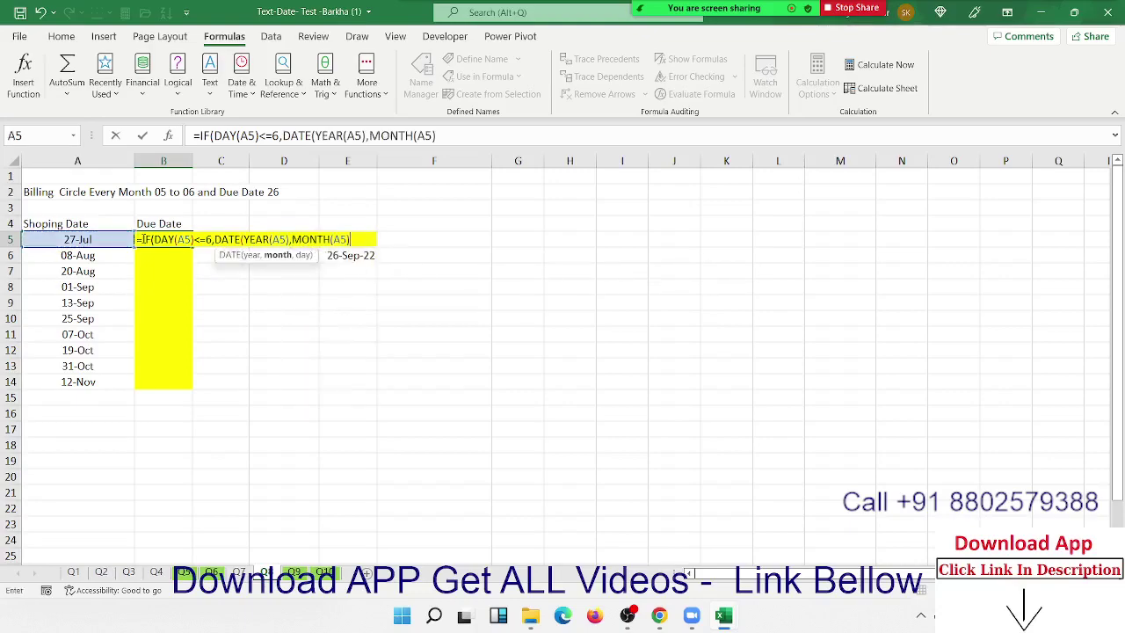
{"action": "type", "text": ",26"}
{"action": "type", "text": ")"}
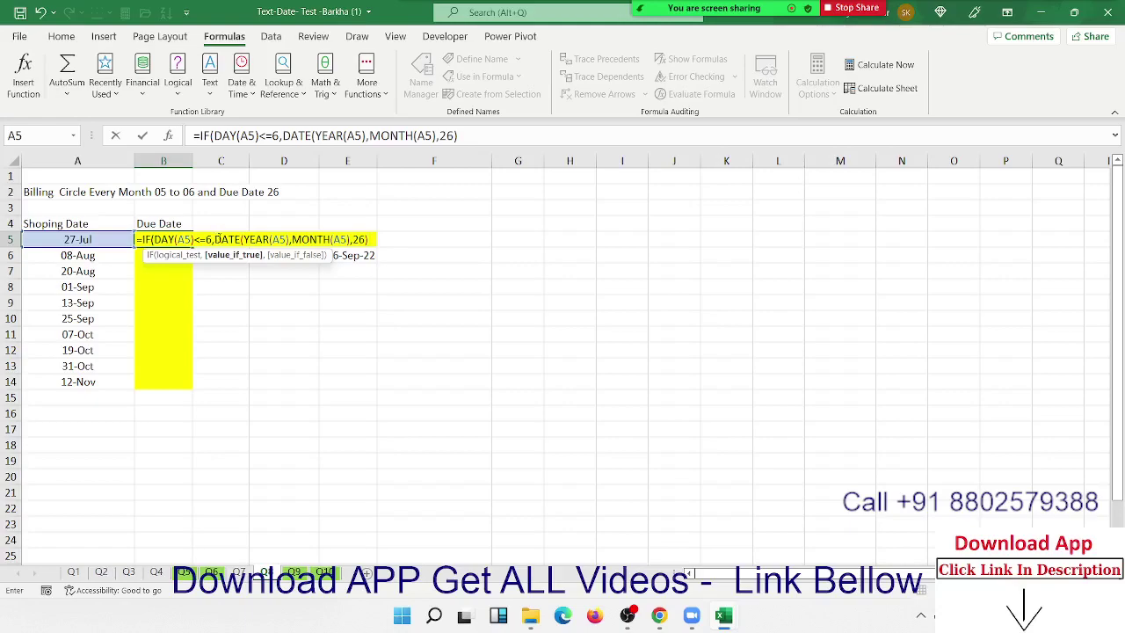
Add the else branch DATE(YEAR(A5),MONTH(A5)+1,26) and commit, giving 26-Aug-20
{"action": "left_click_drag", "start_coordinate": [215, 239], "coordinate": [369, 239]}
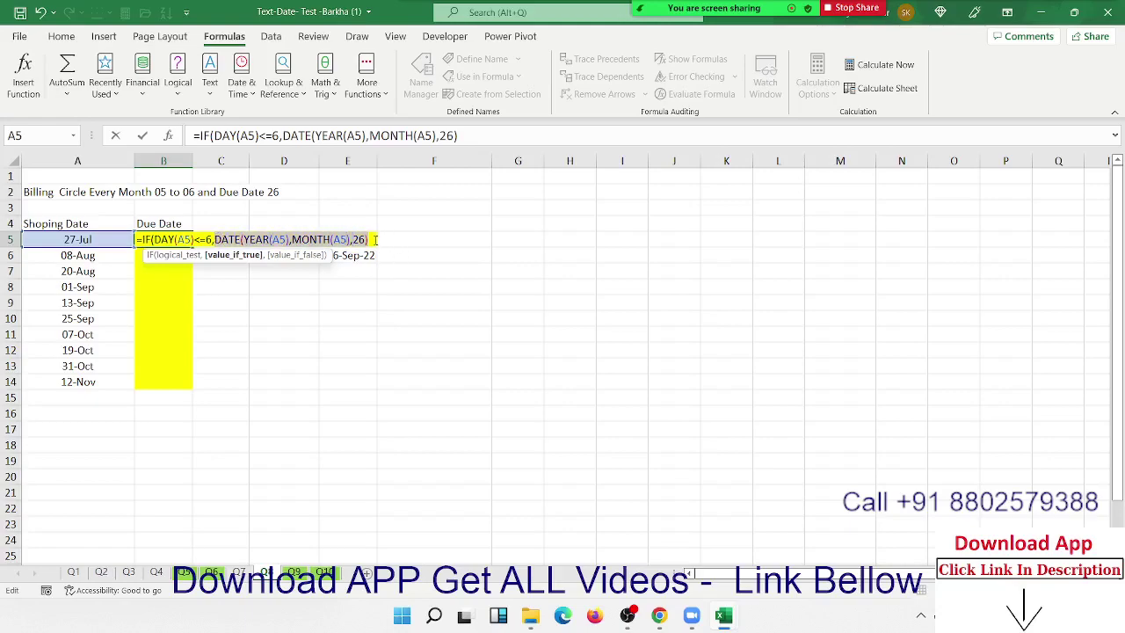
{"action": "left_click", "coordinate": [373, 239]}
{"action": "type", "text": ","}
{"action": "key", "text": "ctrl+v"}
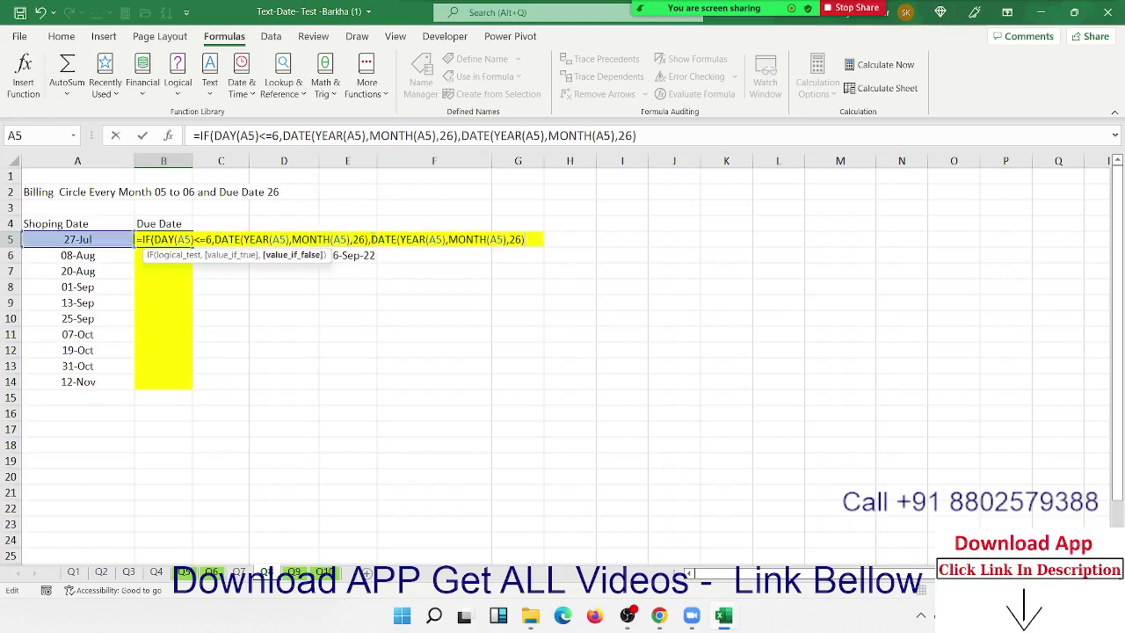
{"action": "left_click", "coordinate": [509, 239]}
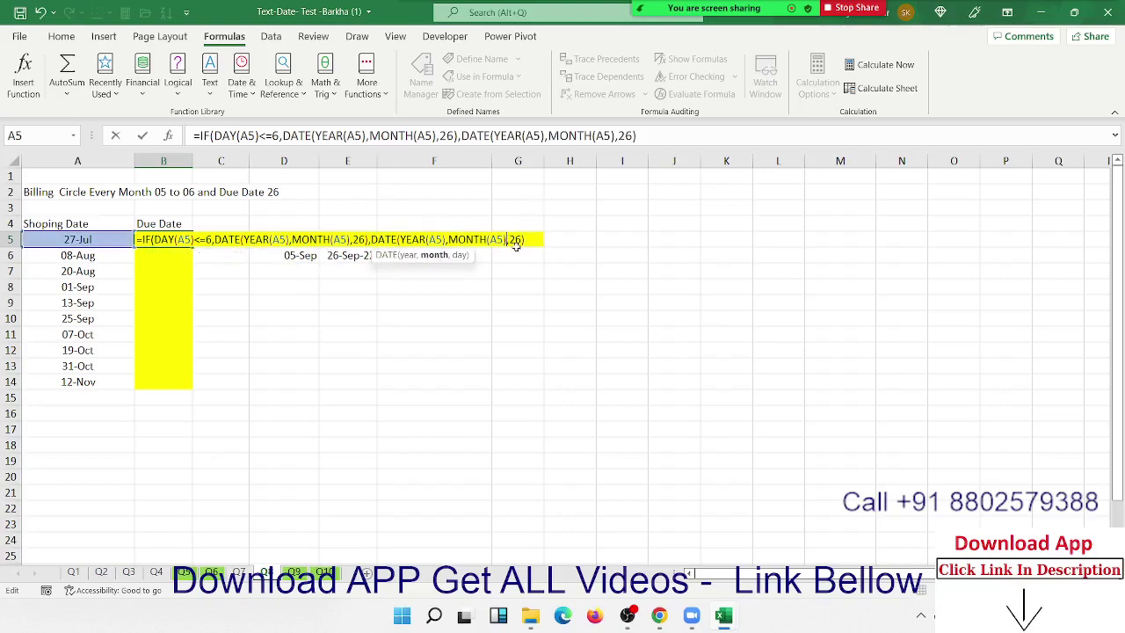
{"action": "type", "text": "+1"}
{"action": "key", "text": "Return"}
{"action": "key", "text": "Return"}
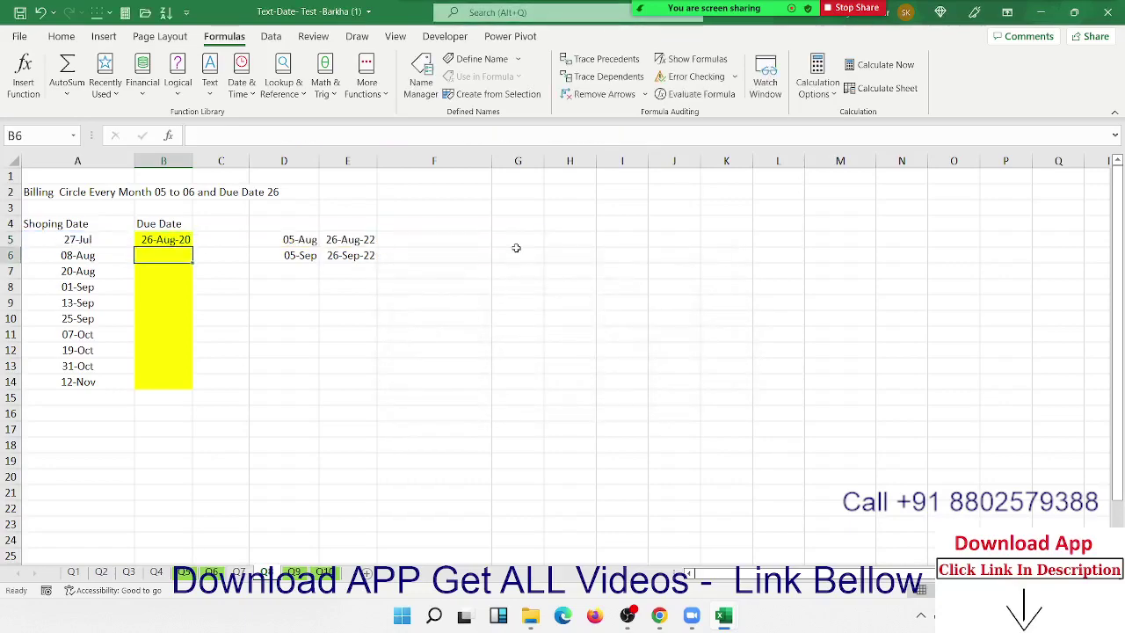
Review B5's formula, then fill it down to B14 (26-Aug-20 through 26-Dec-20)
{"action": "key", "text": "Up"}
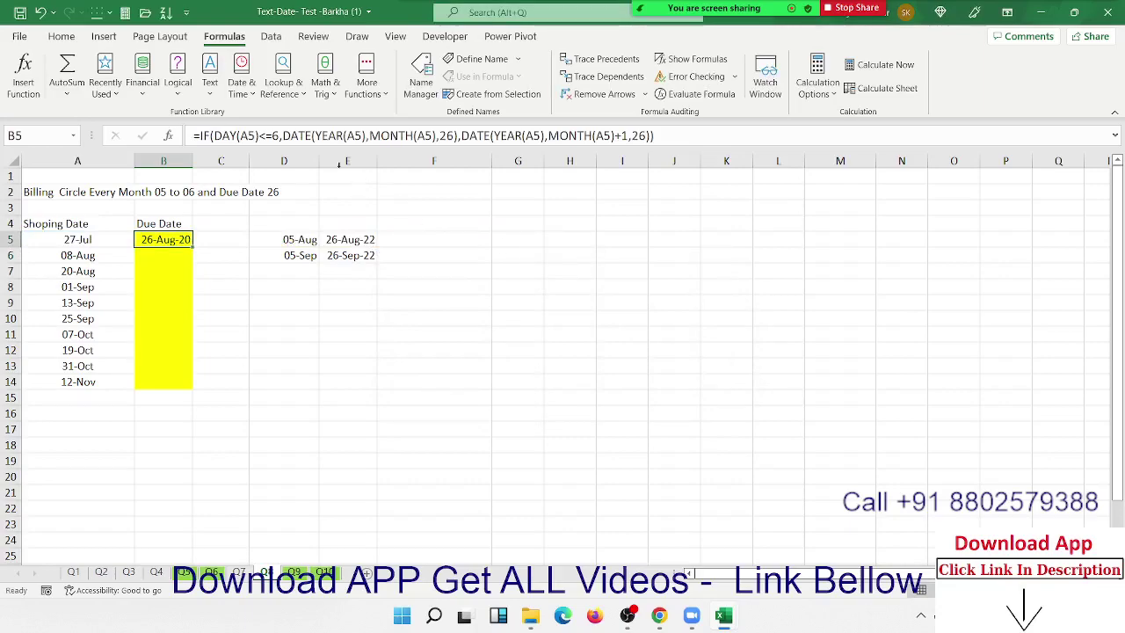
{"action": "left_click", "coordinate": [554, 135]}
{"action": "left_click_drag", "start_coordinate": [576, 135], "coordinate": [651, 135]}
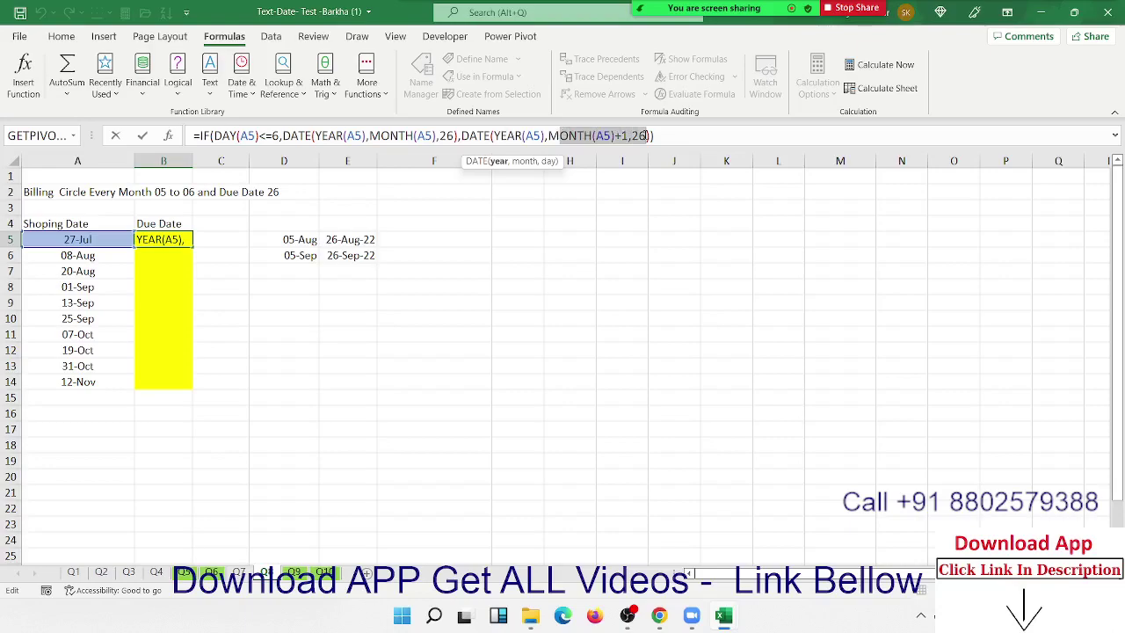
{"action": "left_click", "coordinate": [429, 135]}
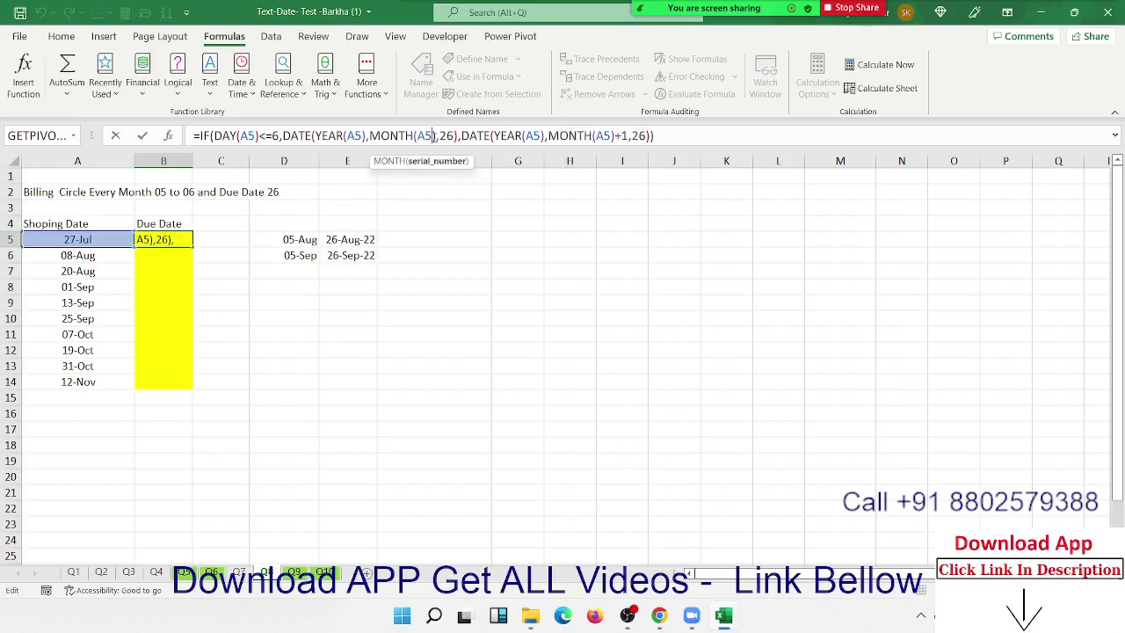
{"action": "key", "text": "Return"}
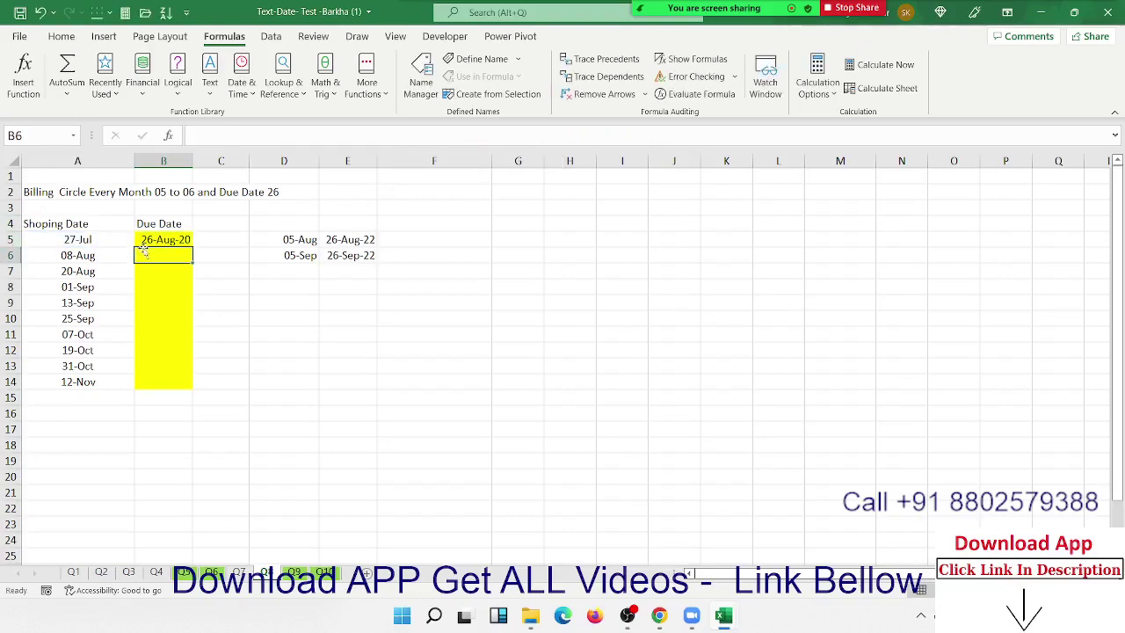
{"action": "left_click", "coordinate": [154, 239]}
{"action": "double_click", "coordinate": [191, 247]}
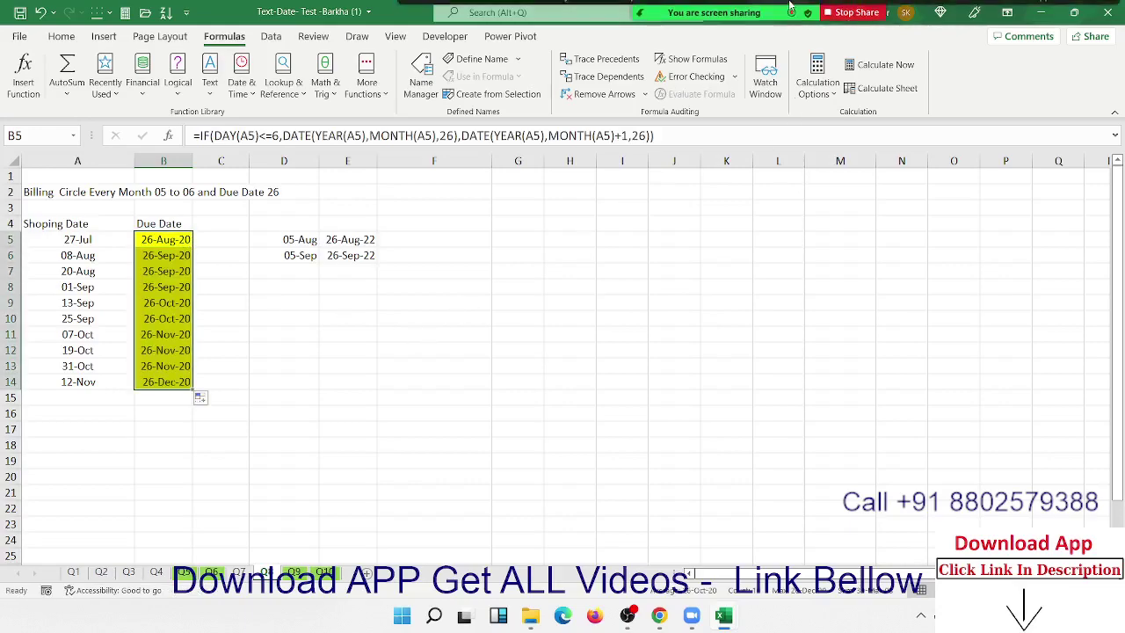
{"action": "mouse_move", "coordinate": [713, 12]}
{"action": "left_click", "coordinate": [646, 35]}
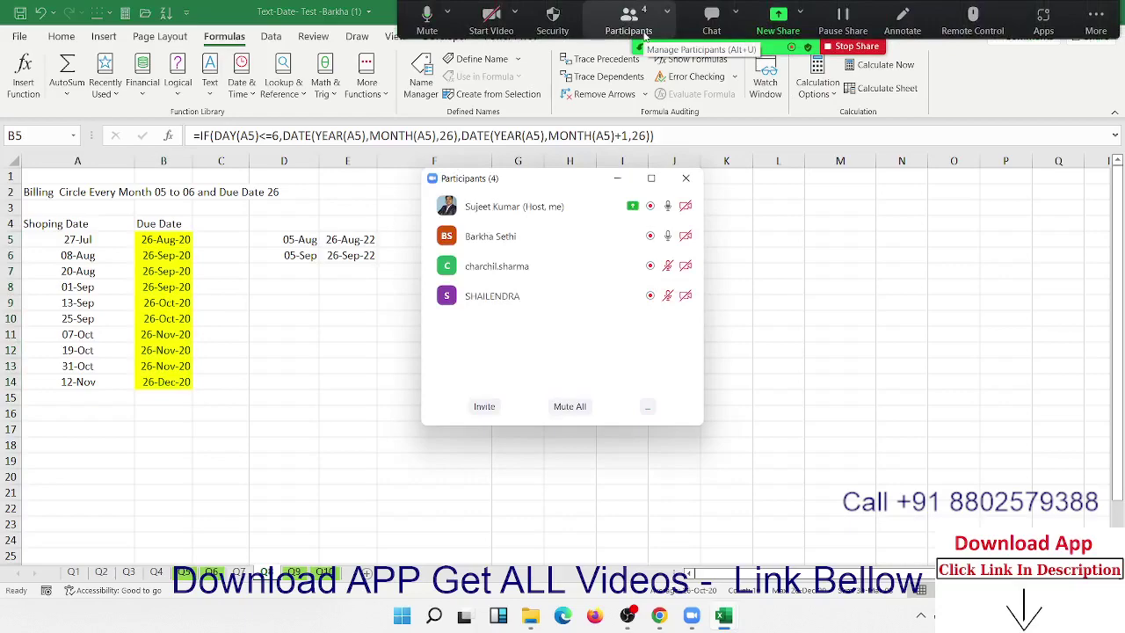
{"action": "left_click", "coordinate": [685, 178]}
{"action": "double_click", "coordinate": [156, 237]}
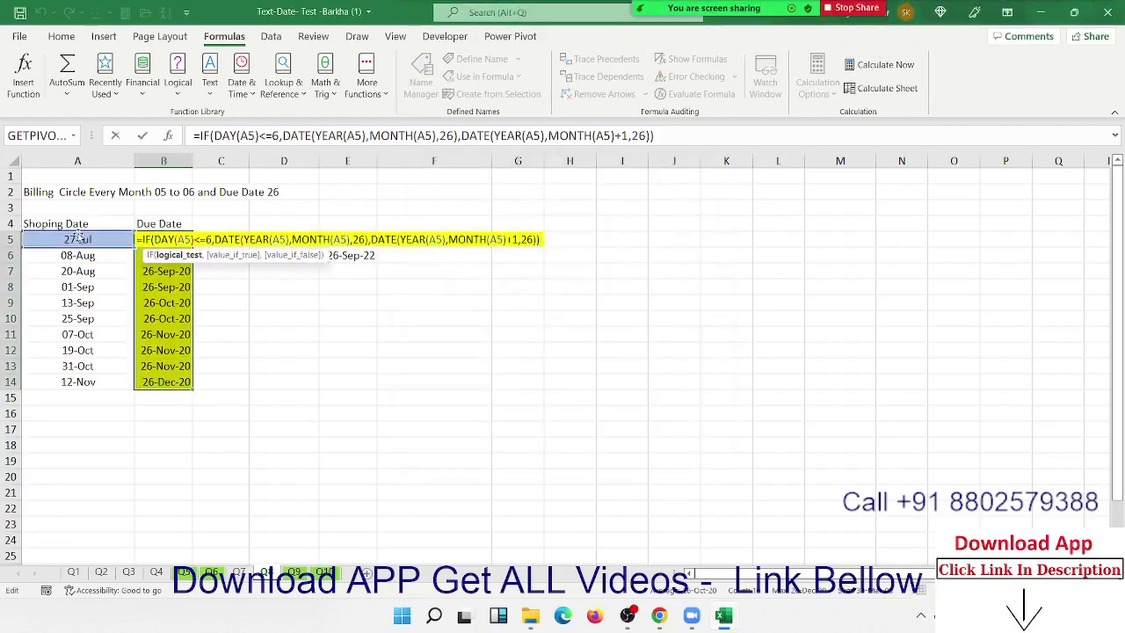
{"action": "left_click_drag", "start_coordinate": [153, 239], "coordinate": [212, 239]}
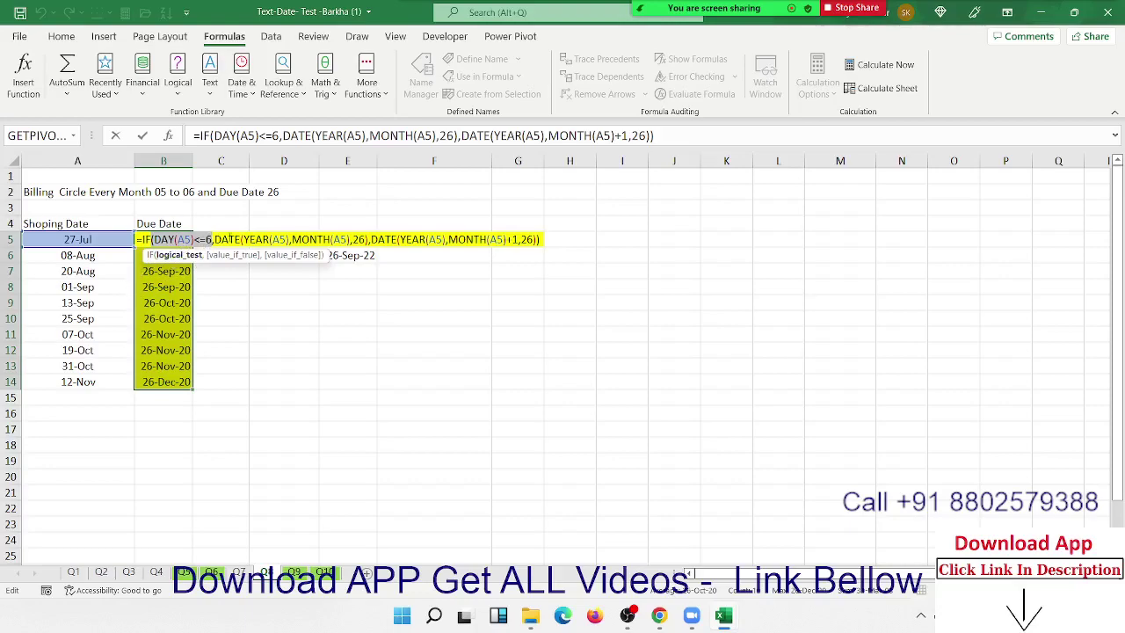
{"action": "left_click_drag", "start_coordinate": [235, 239], "coordinate": [369, 239]}
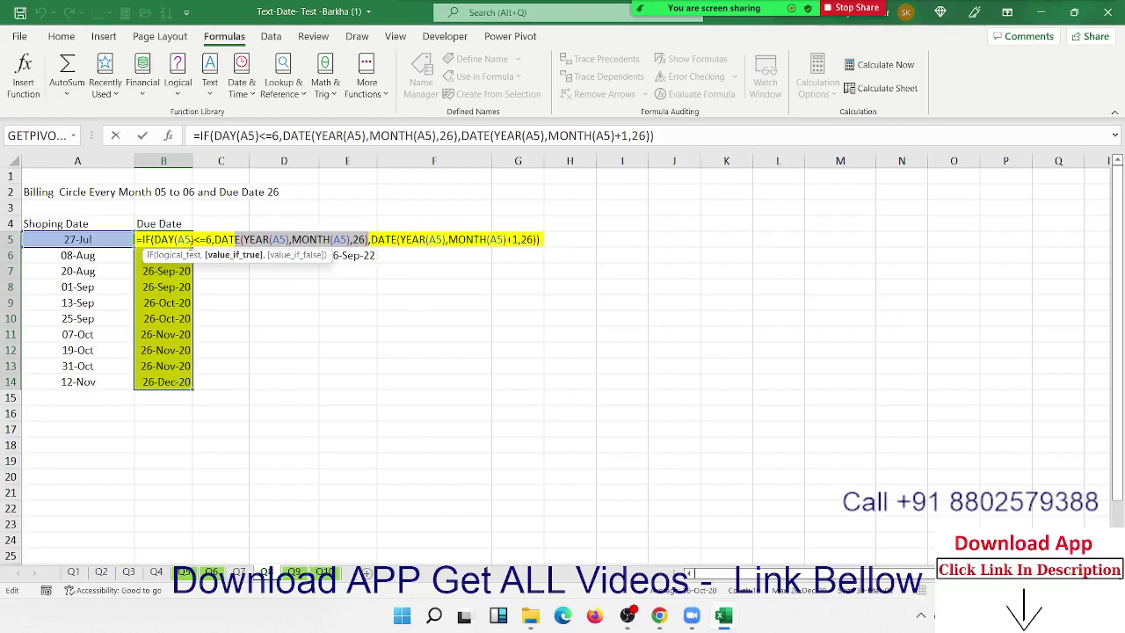
{"action": "left_click_drag", "start_coordinate": [376, 240], "coordinate": [509, 239]}
{"action": "left_click", "coordinate": [504, 239]}
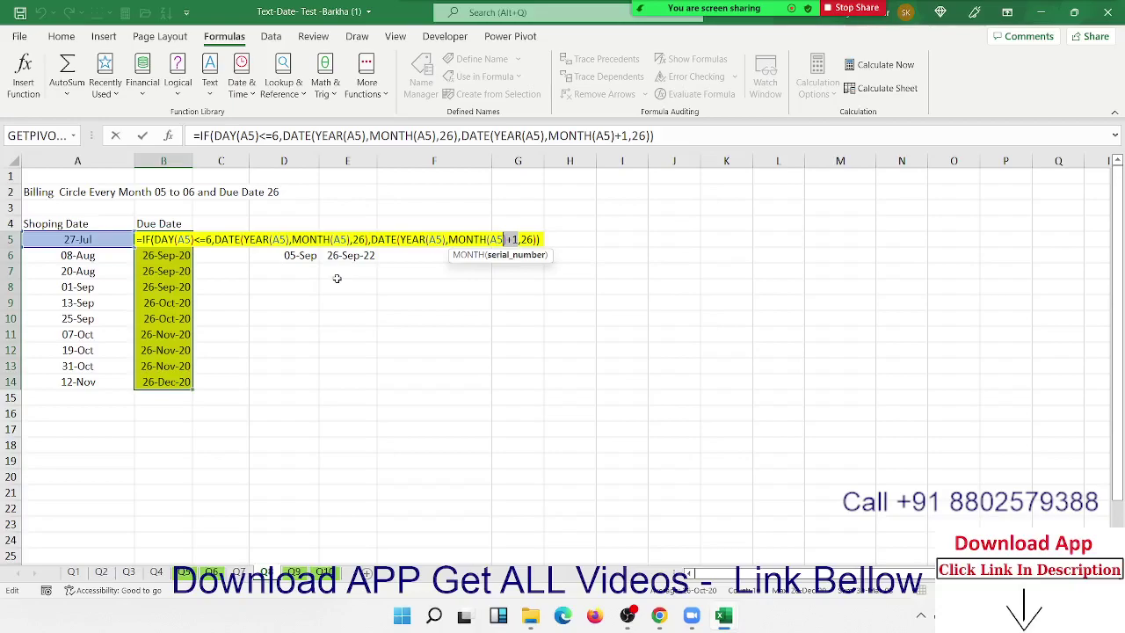
{"action": "key", "text": "Return"}
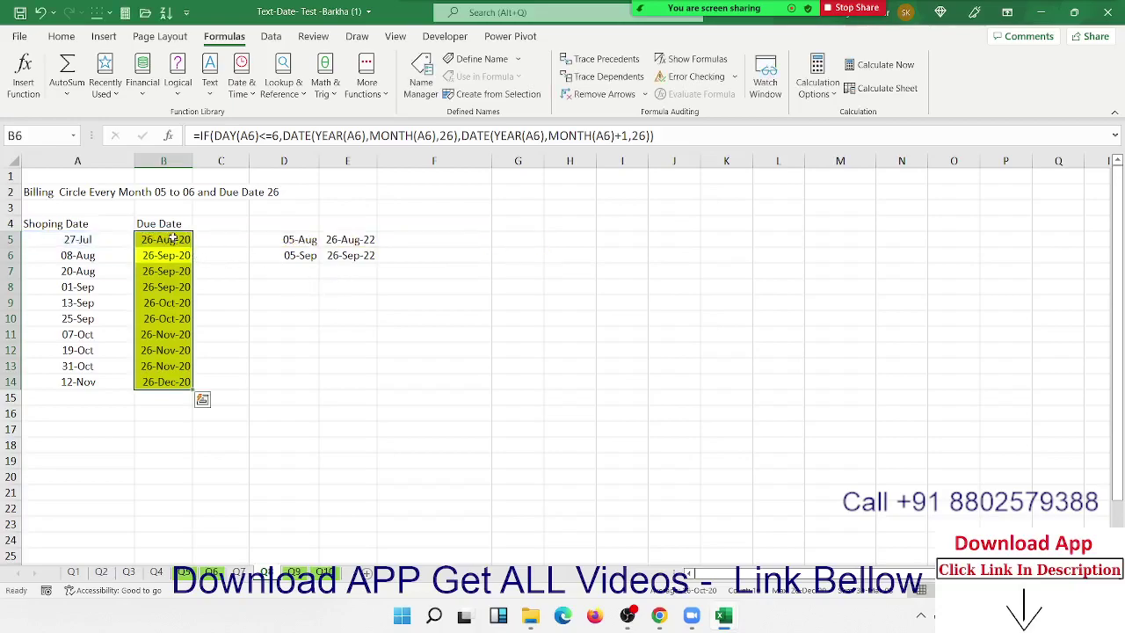
Check A5 and B5, glance at Q9's FINAL ANS formula in D9, then show the Q10 sheet
{"action": "left_click", "coordinate": [171, 240]}
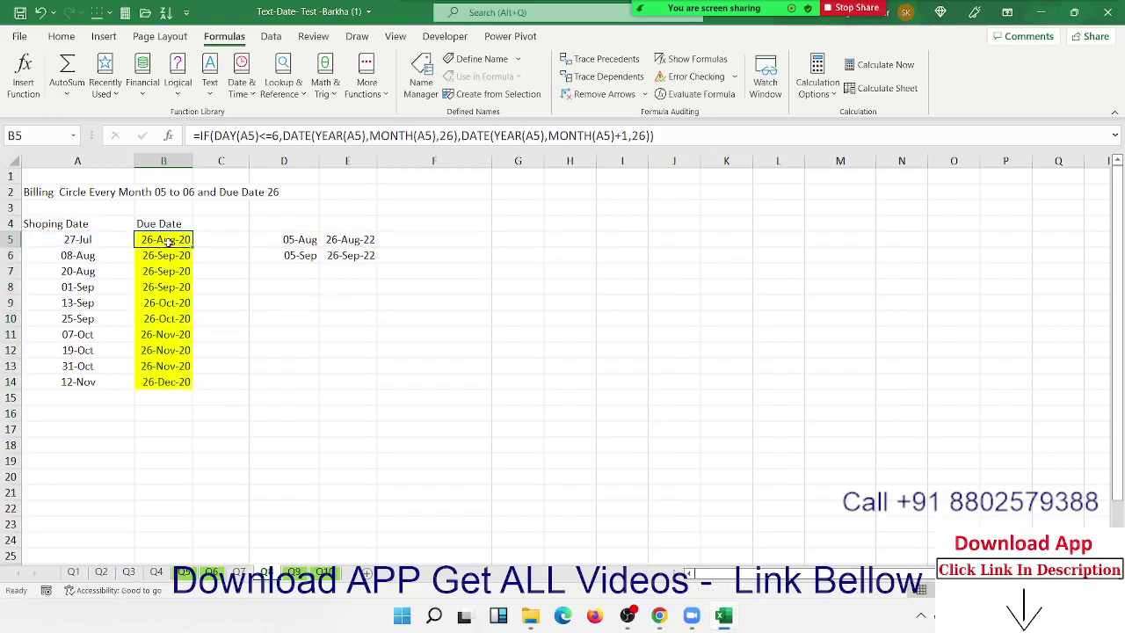
{"action": "left_click", "coordinate": [102, 239]}
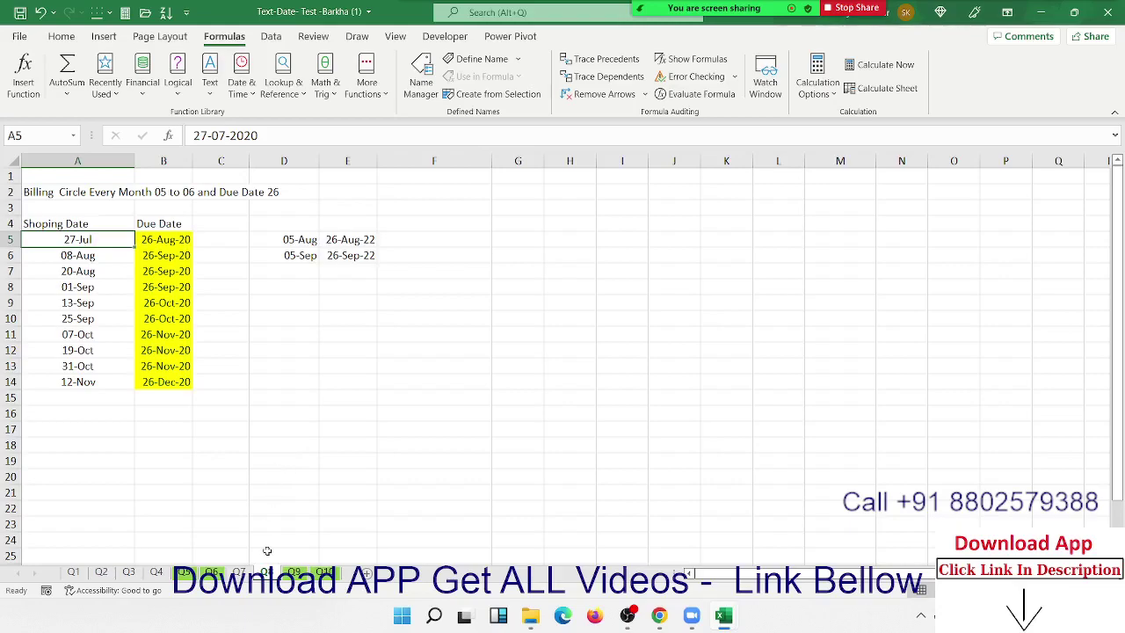
{"action": "left_click", "coordinate": [295, 572]}
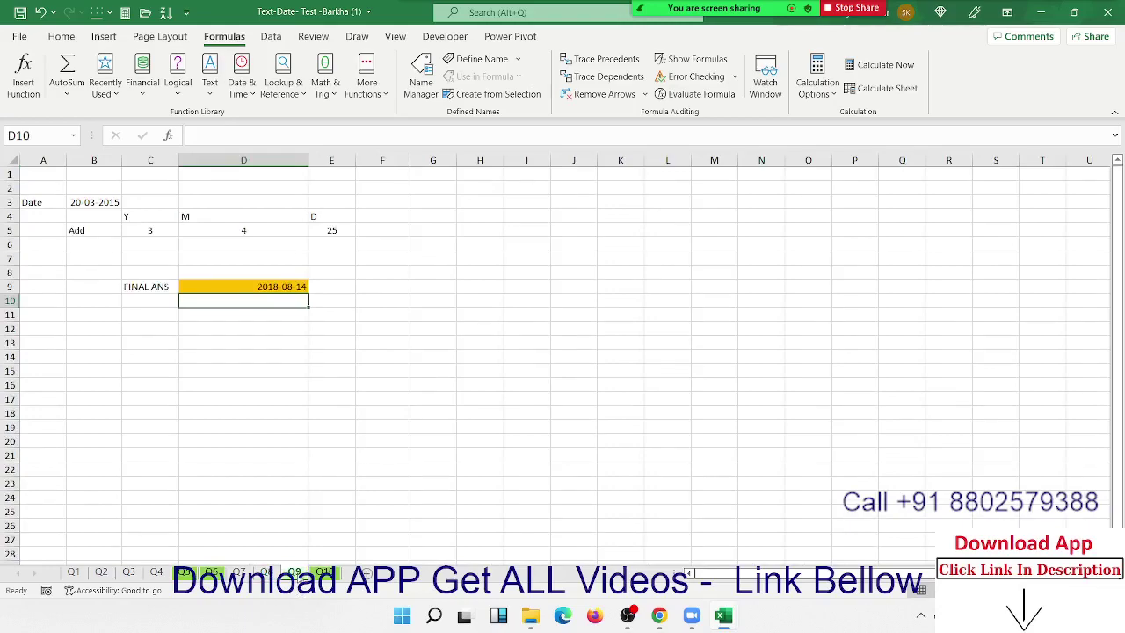
{"action": "left_click", "coordinate": [264, 288]}
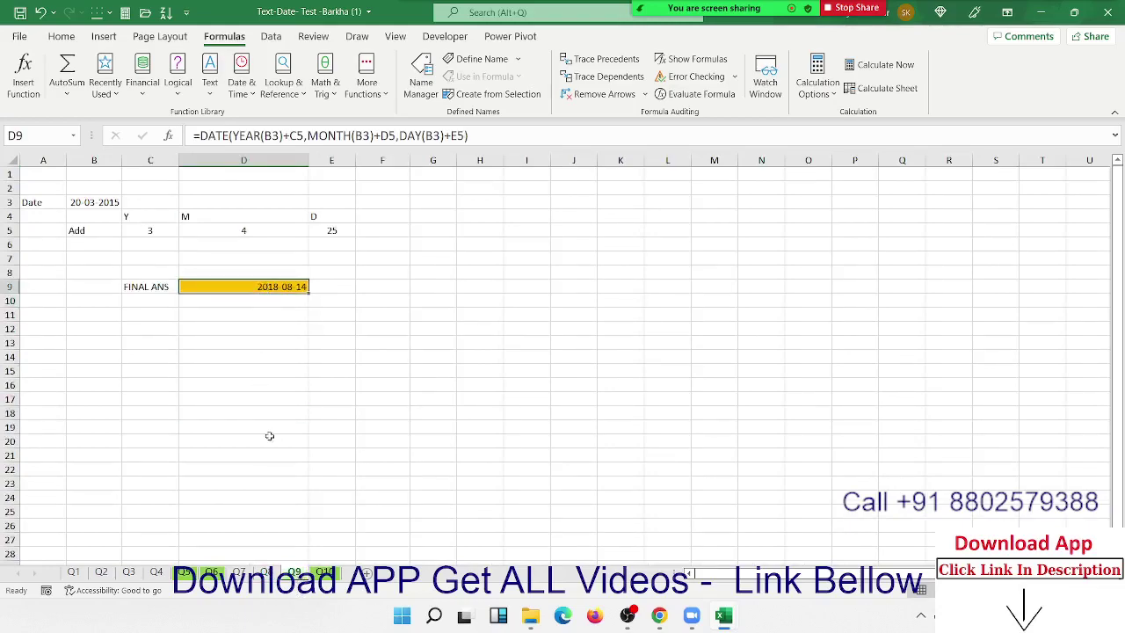
{"action": "left_click", "coordinate": [324, 572]}
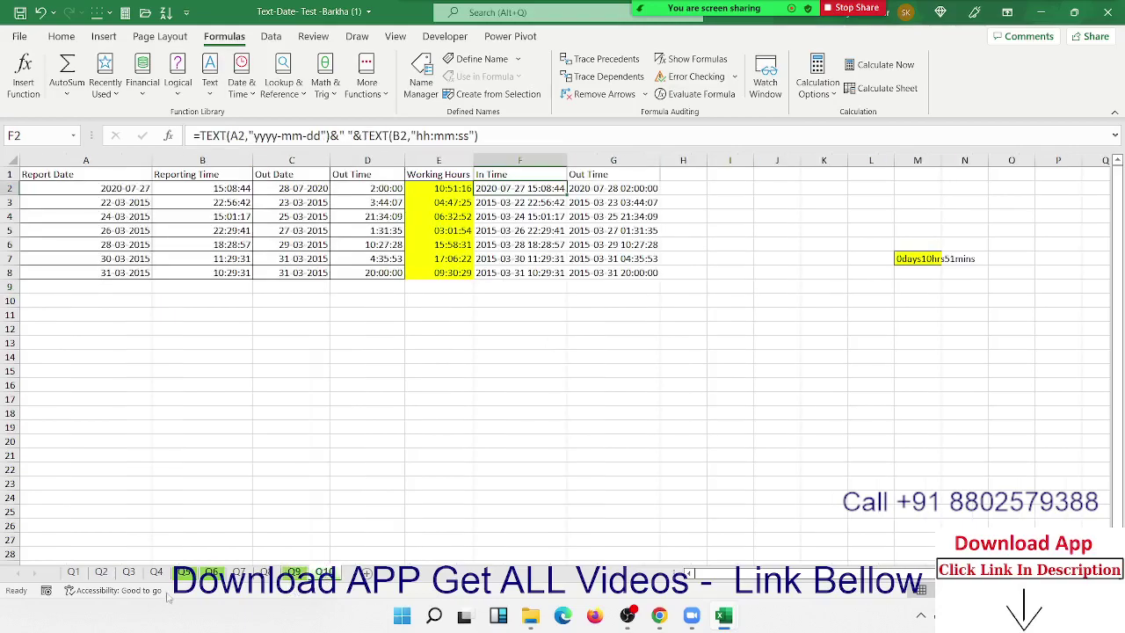
Inspect the existing Working Hours, In Time and Out Time formulas in E2, E5, F2 and G2
{"action": "left_click", "coordinate": [435, 191]}
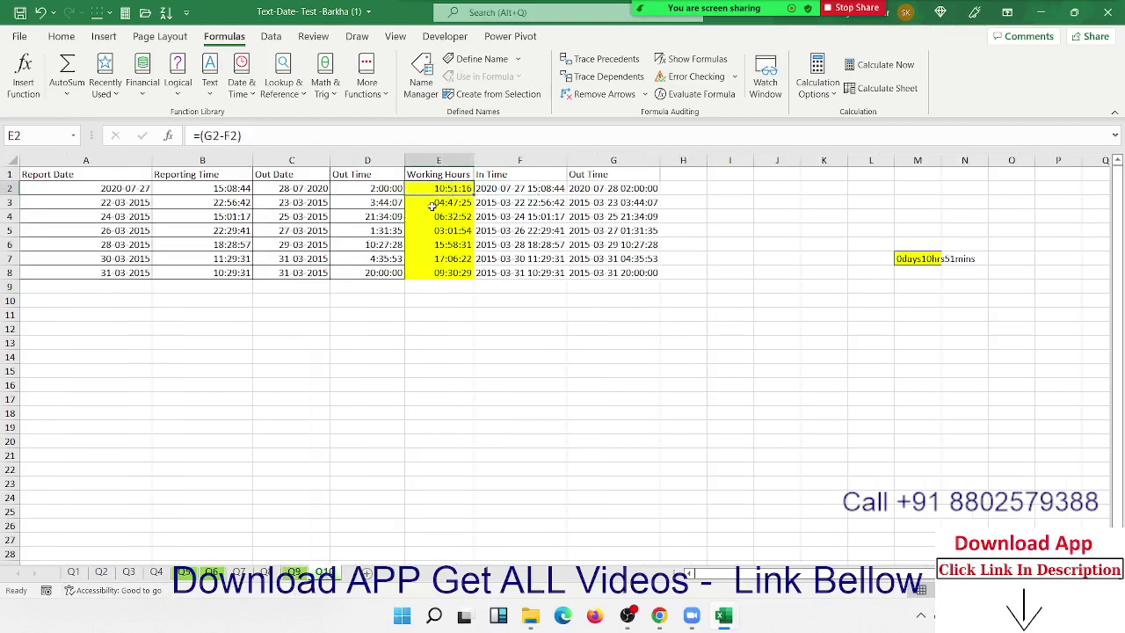
{"action": "key", "text": "Down"}
{"action": "key", "text": "Down"}
{"action": "key", "text": "Down"}
{"action": "left_click", "coordinate": [504, 192]}
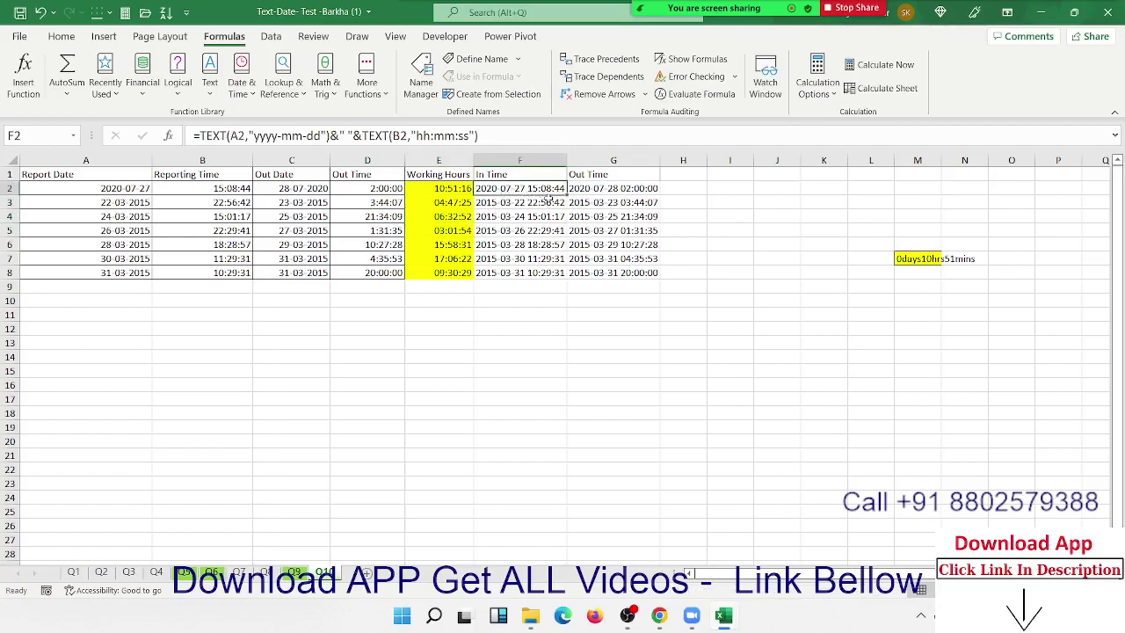
{"action": "left_click", "coordinate": [608, 189]}
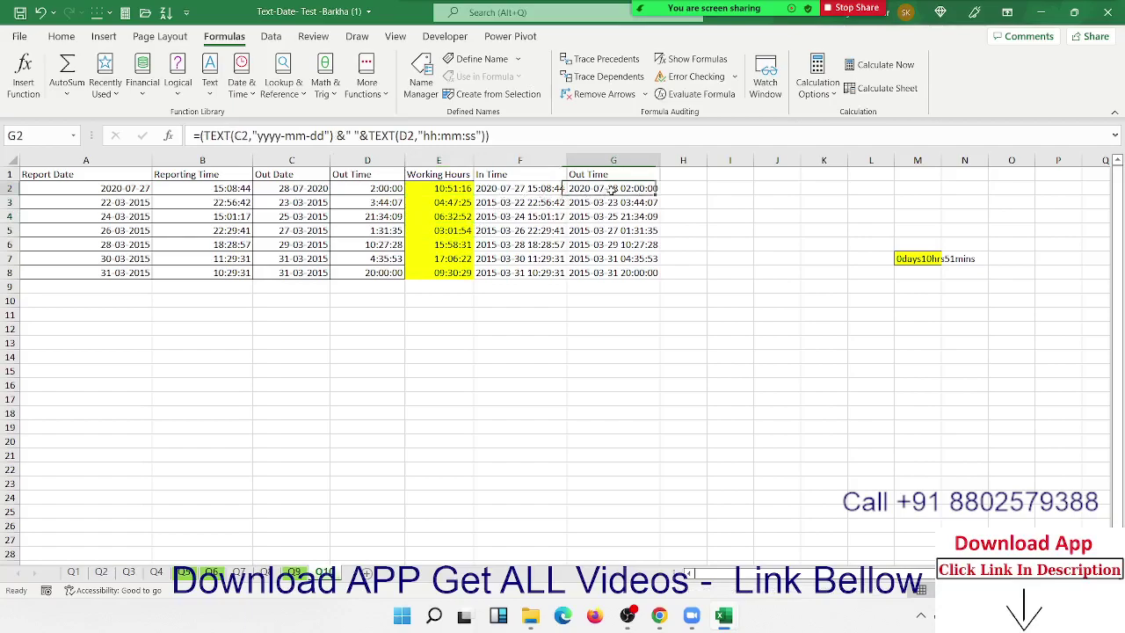
{"action": "left_click", "coordinate": [438, 189]}
Enter =(C2+D2)-(A2+B2) in E2, still giving 10:51:16
{"action": "type", "text": "="}
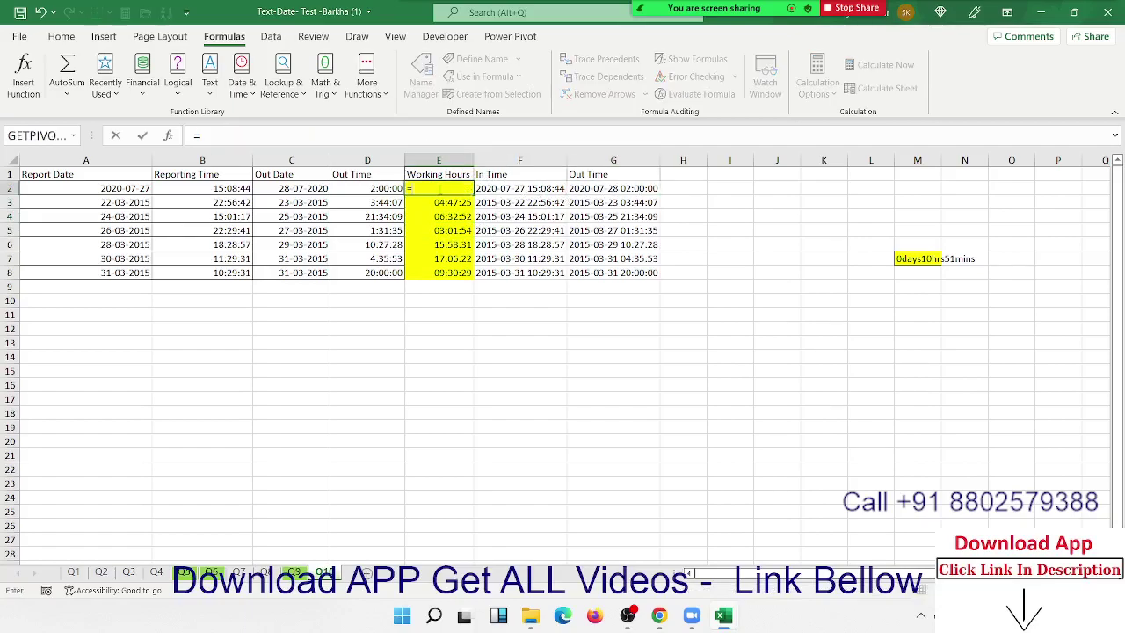
{"action": "type", "text": "("}
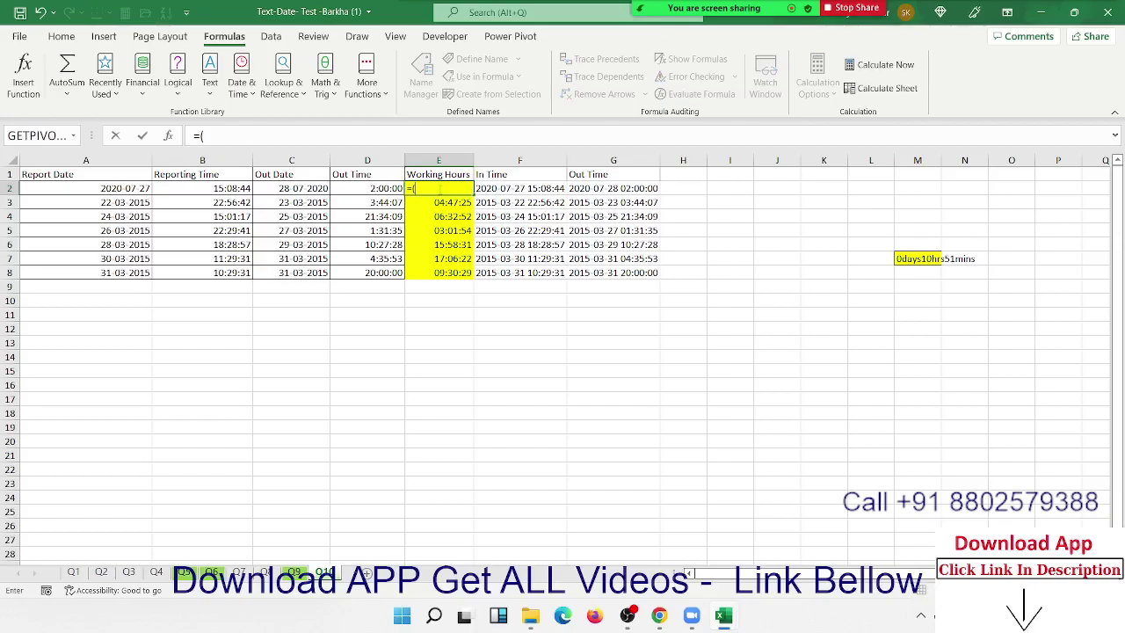
{"action": "key", "text": "Left"}
{"action": "key", "text": "Left"}
{"action": "key", "text": "Left"}
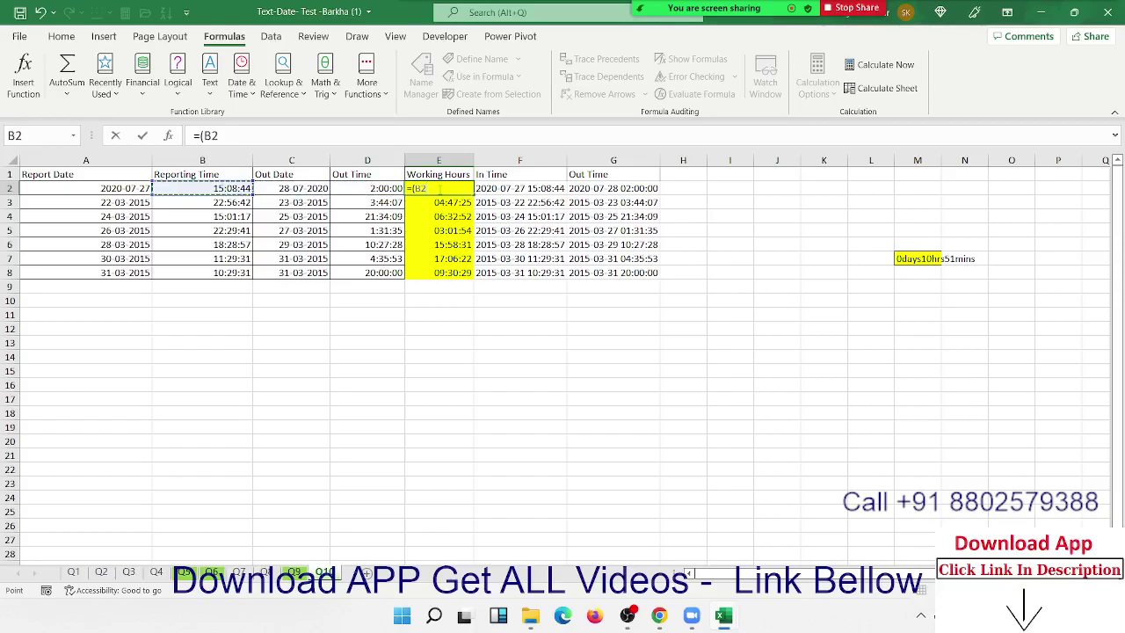
{"action": "key", "text": "Right"}
{"action": "type", "text": "+"}
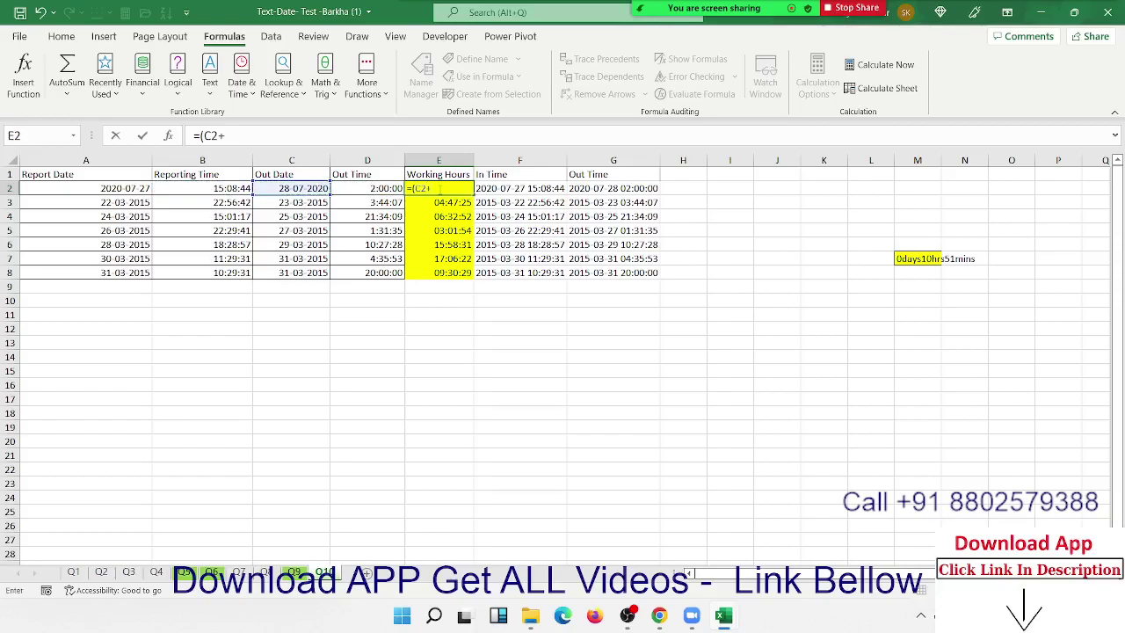
{"action": "key", "text": "Left"}
{"action": "type", "text": ")"}
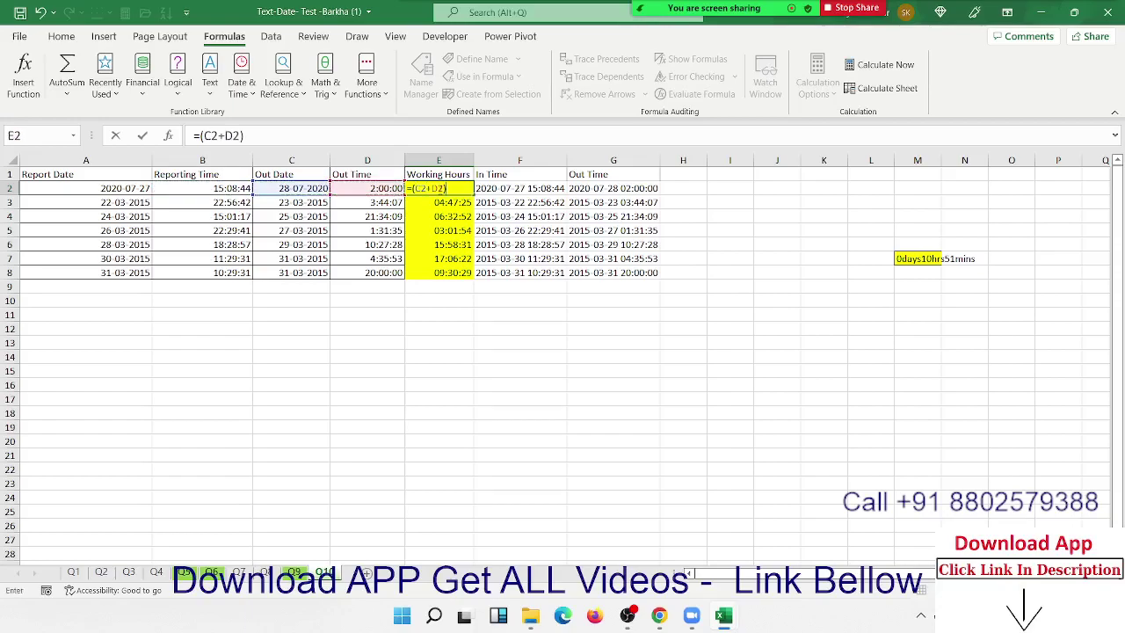
{"action": "type", "text": "-"}
{"action": "key", "text": "Left"}
{"action": "key", "text": "Left"}
{"action": "key", "text": "Left"}
{"action": "key", "text": "Left"}
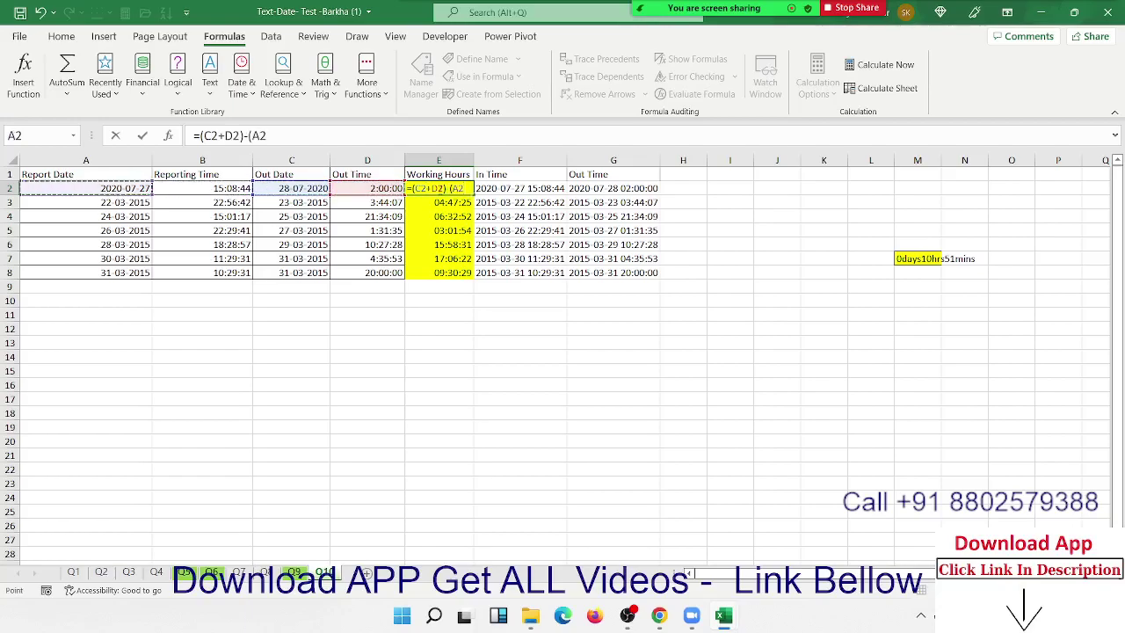
{"action": "type", "text": "+"}
{"action": "key", "text": "Left"}
{"action": "key", "text": "Left"}
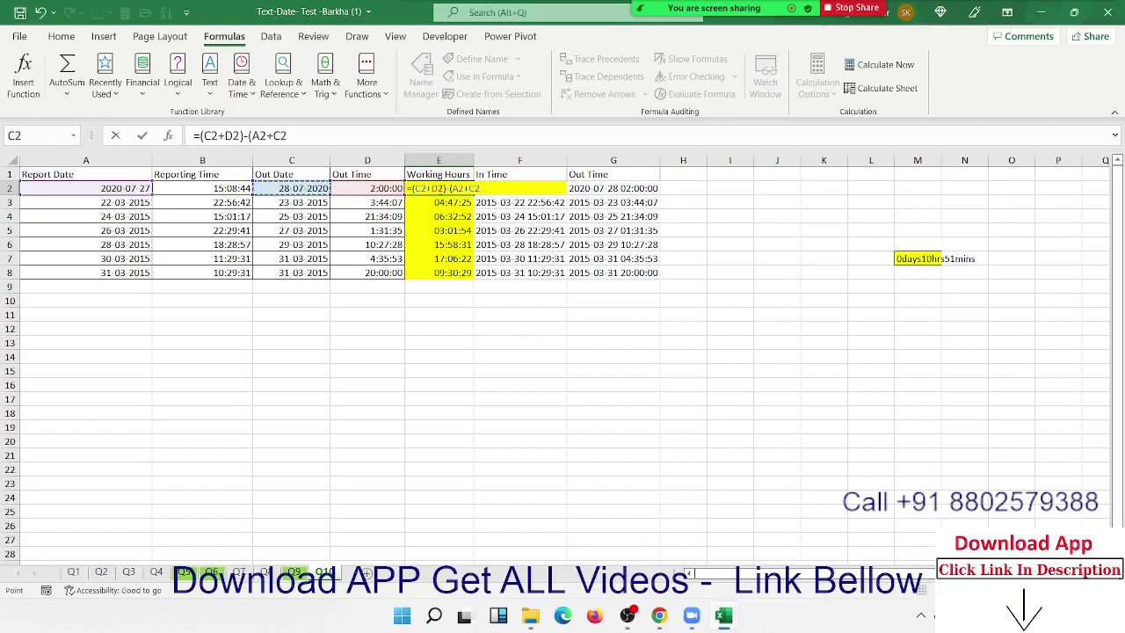
{"action": "key", "text": "Left"}
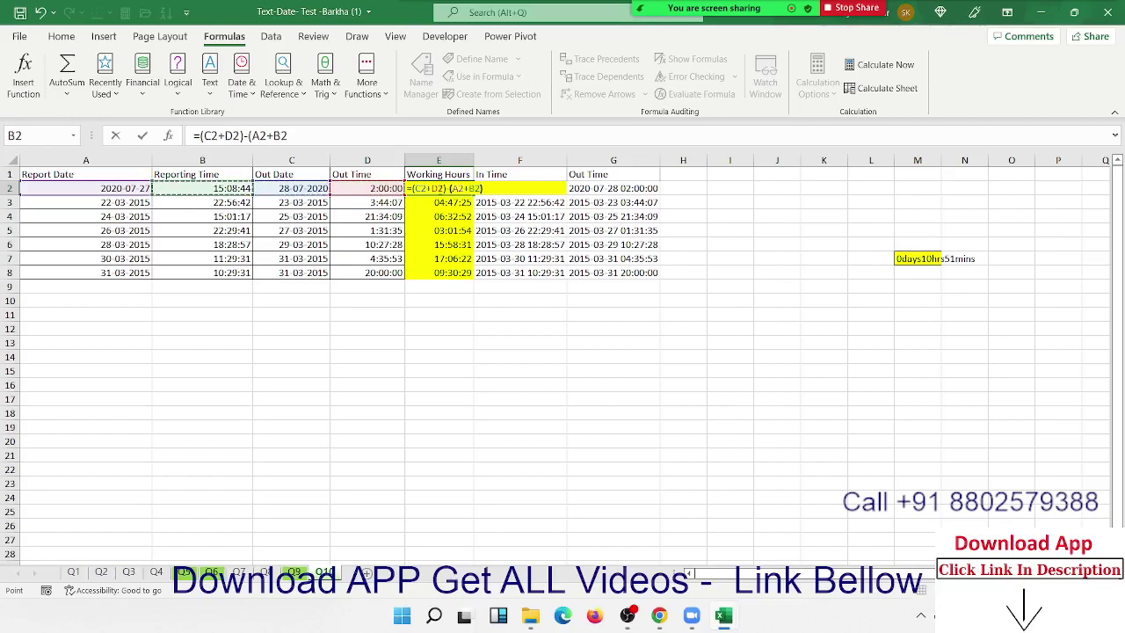
{"action": "type", "text": ")"}
{"action": "key", "text": "Return"}
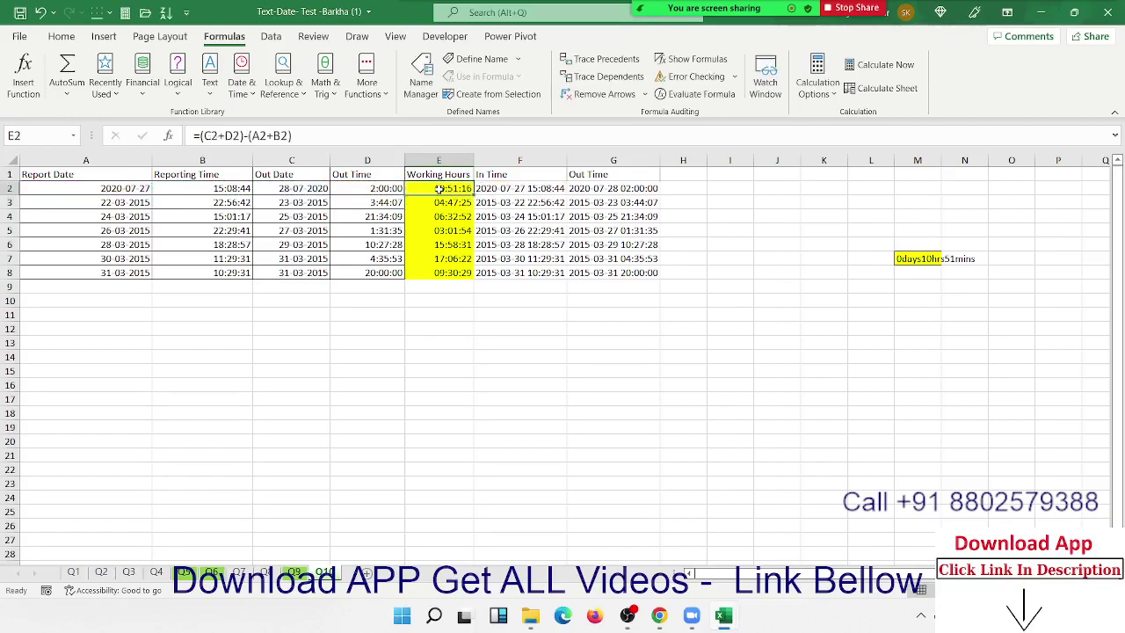
{"action": "key", "text": "Up"}
Review the E2, F2 and G2 formulas and the raw A2 date and B2 time values
{"action": "left_click_drag", "start_coordinate": [517, 174], "coordinate": [607, 265]}
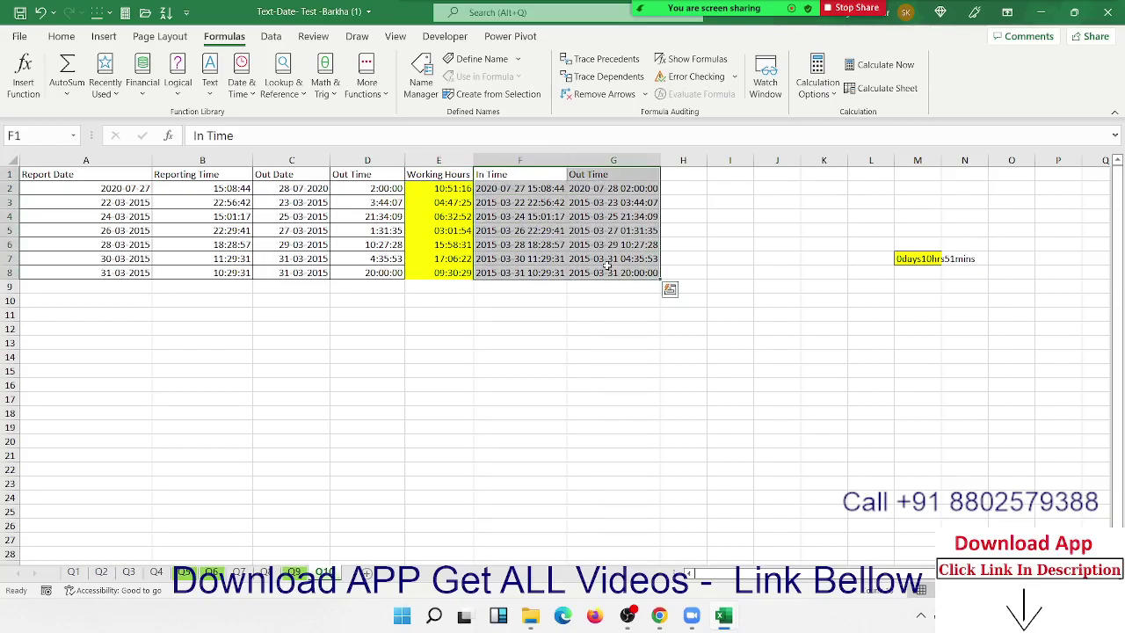
{"action": "left_click", "coordinate": [422, 188]}
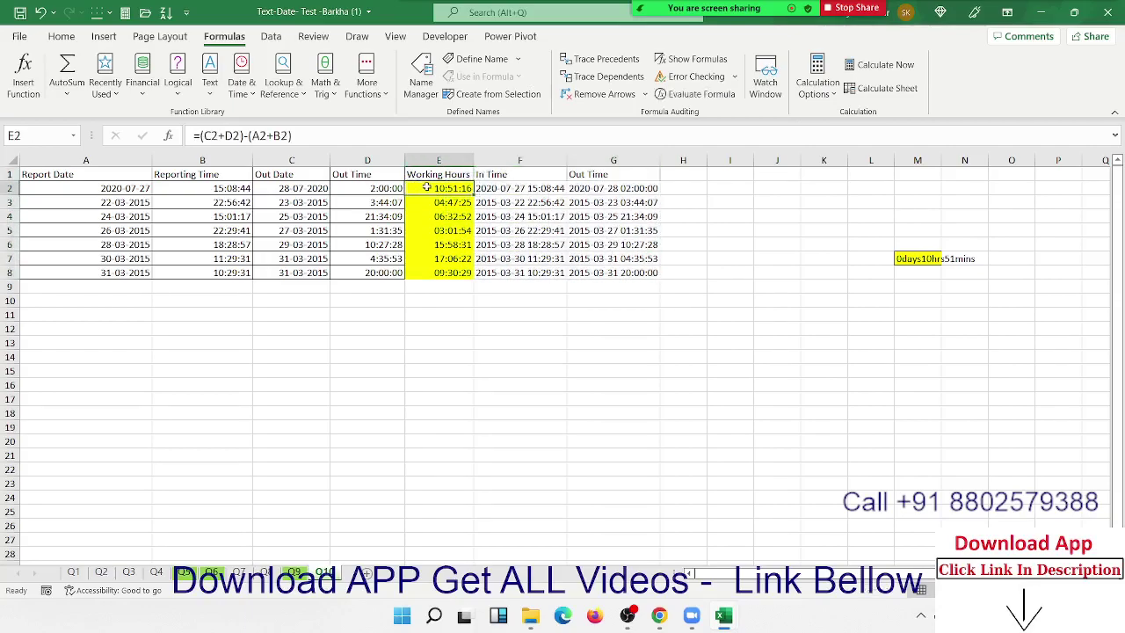
{"action": "left_click", "coordinate": [488, 188]}
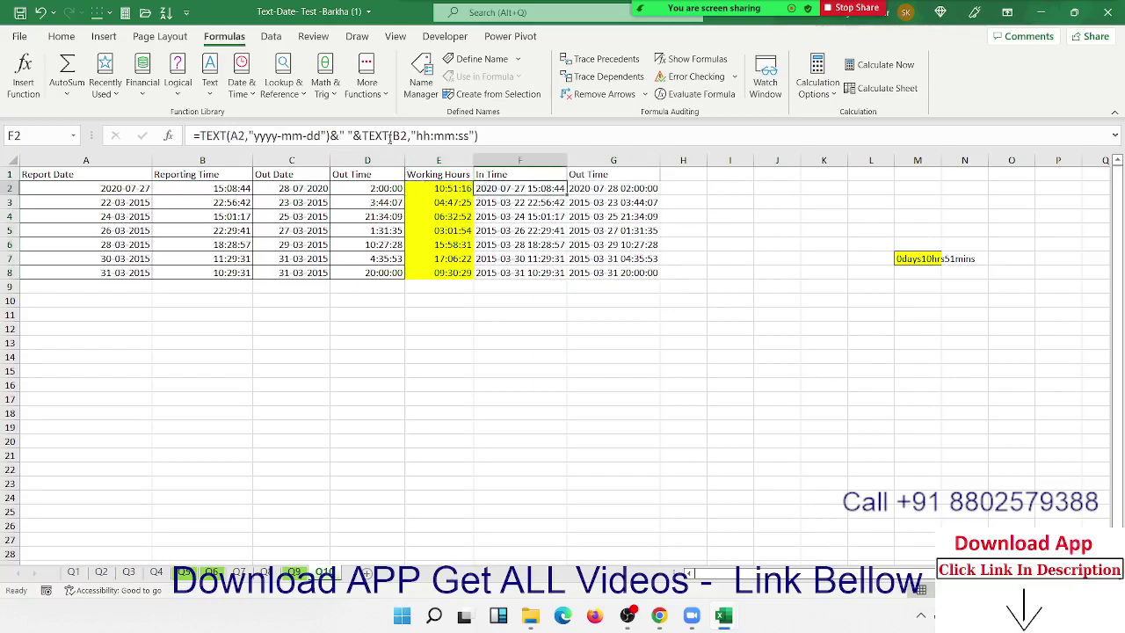
{"action": "left_click", "coordinate": [587, 188]}
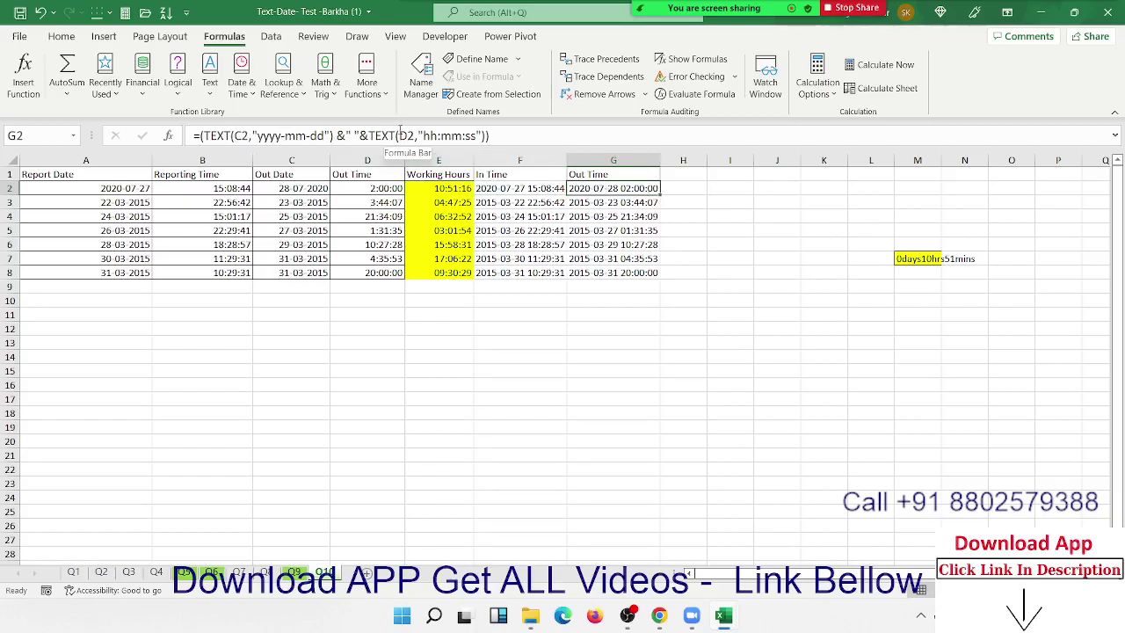
{"action": "left_click", "coordinate": [130, 188]}
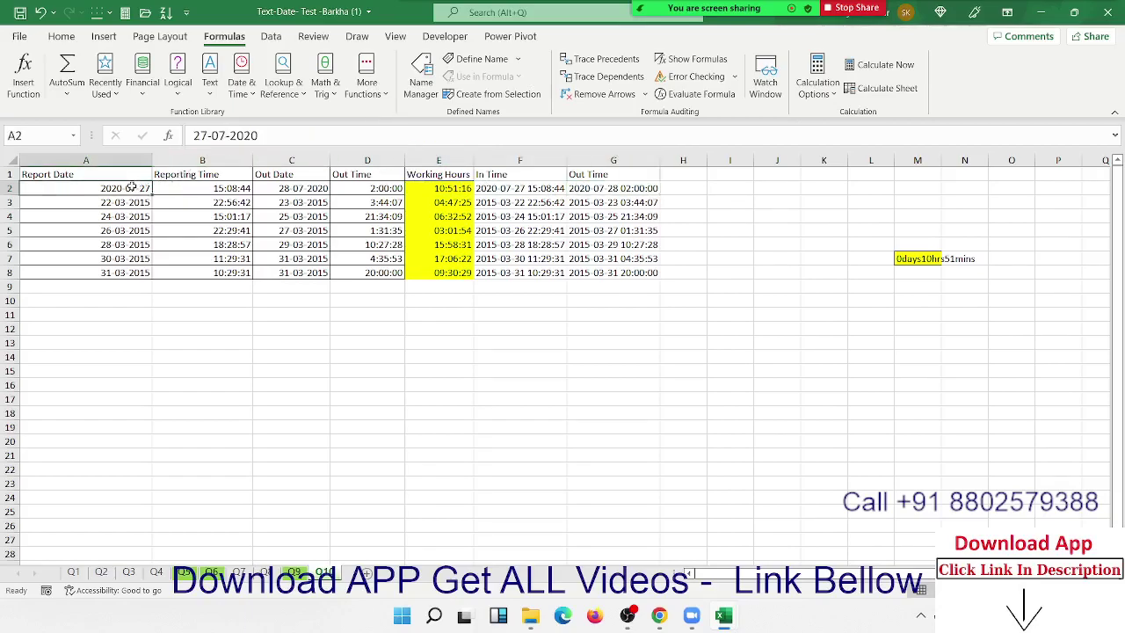
{"action": "left_click", "coordinate": [224, 189]}
{"action": "left_click", "coordinate": [414, 189]}
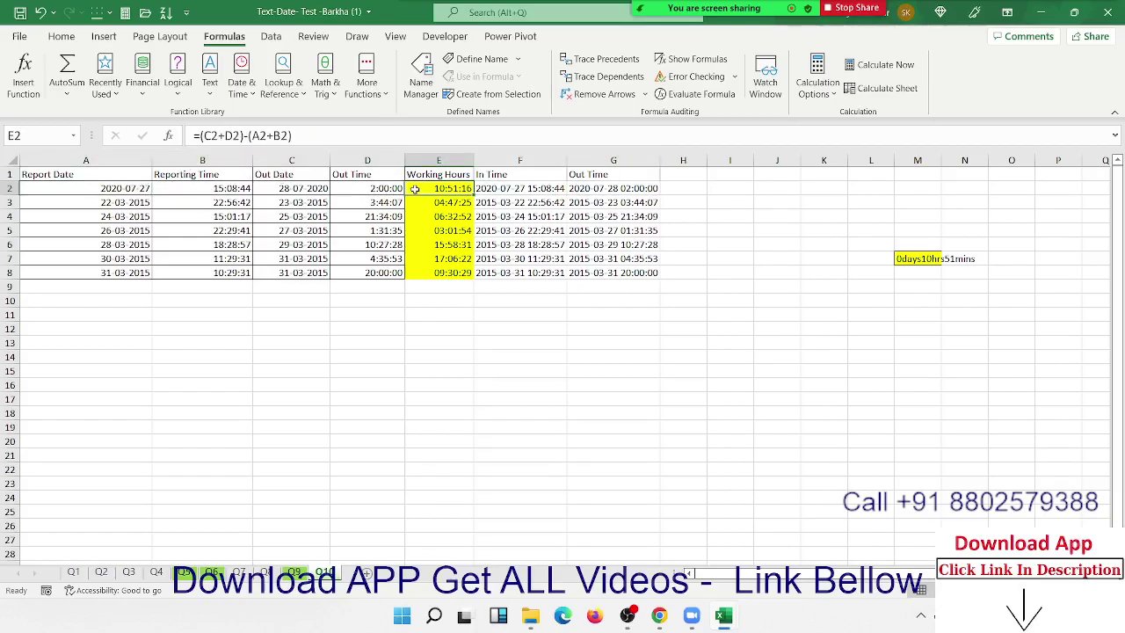
{"action": "left_click", "coordinate": [177, 317]}
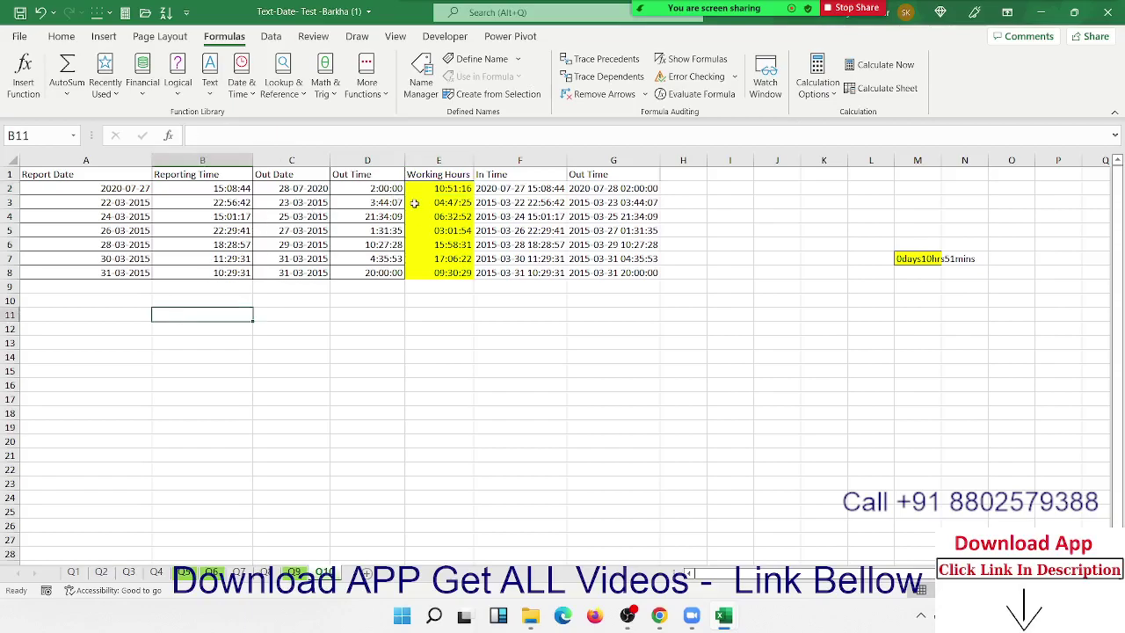
{"action": "type", "text": "="}
{"action": "left_click", "coordinate": [123, 193]}
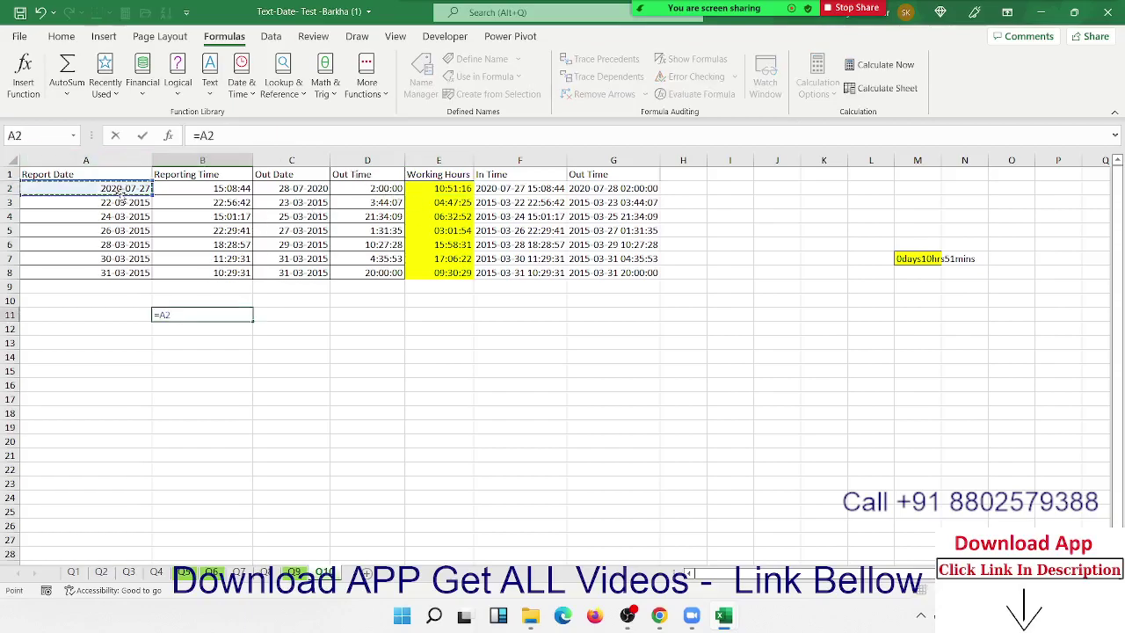
{"action": "type", "text": "+"}
{"action": "left_click", "coordinate": [192, 188]}
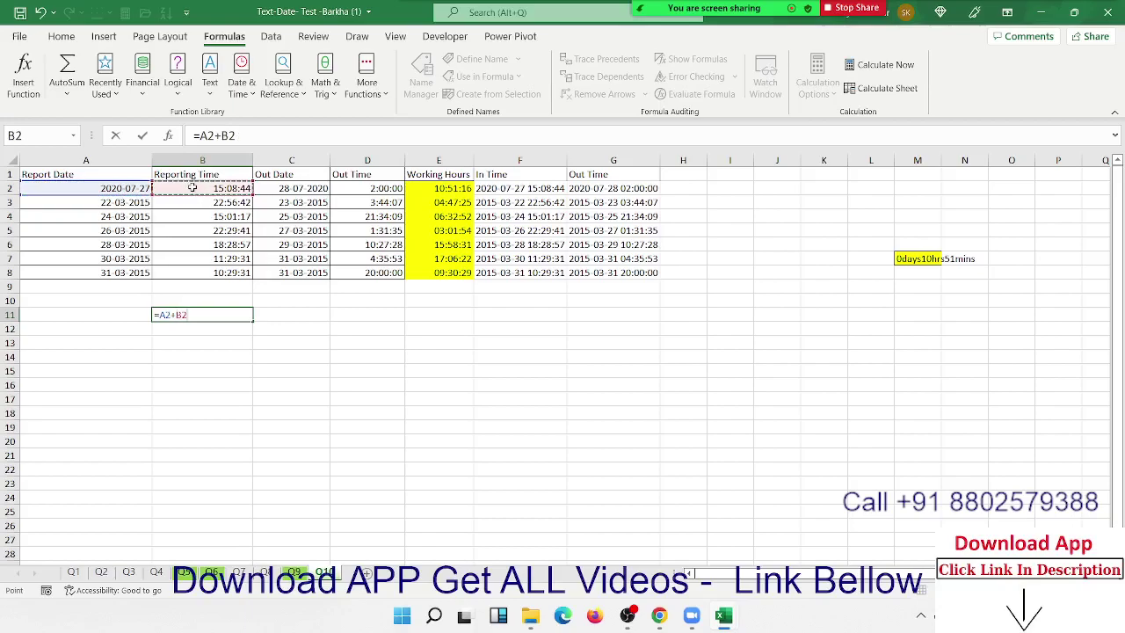
{"action": "key", "text": "Return"}
{"action": "left_click", "coordinate": [211, 313]}
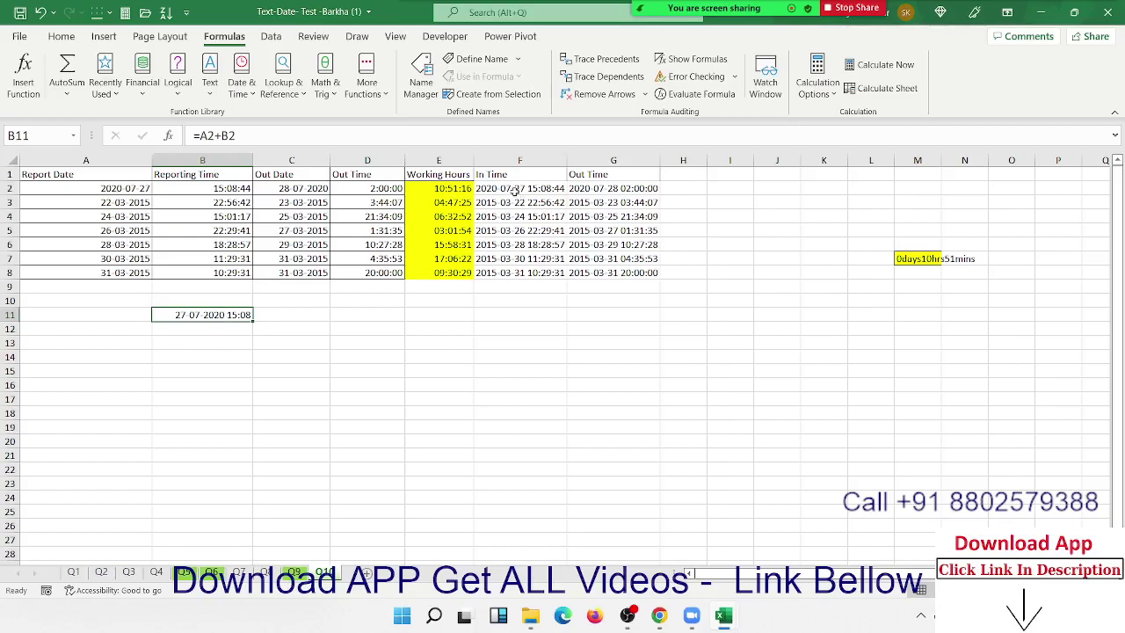
{"action": "left_click", "coordinate": [516, 190]}
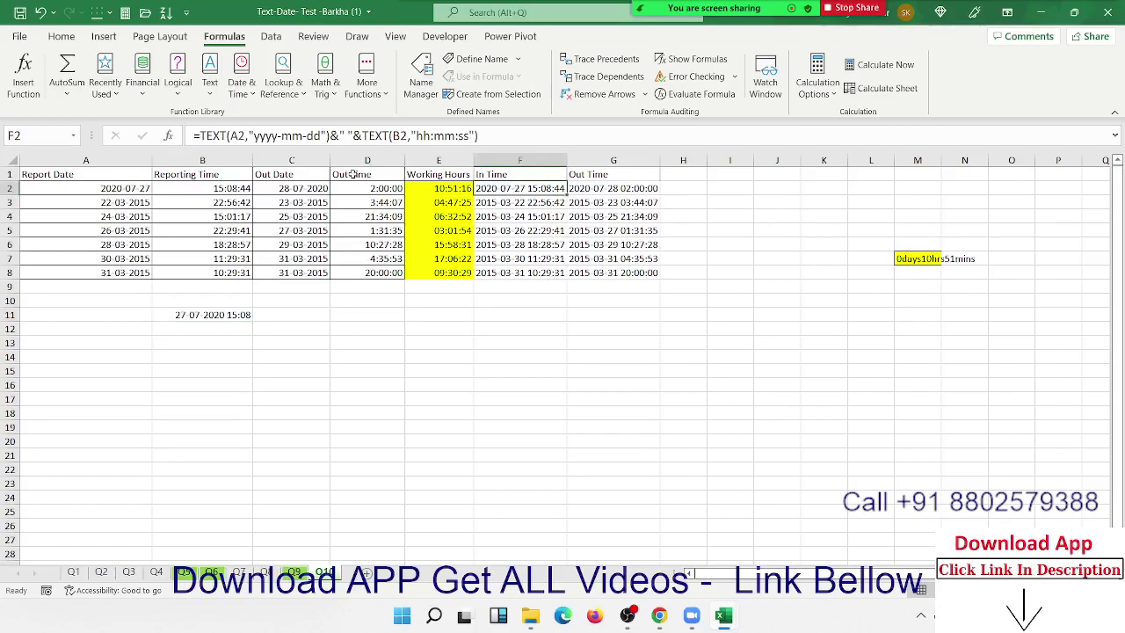
{"action": "left_click", "coordinate": [205, 317]}
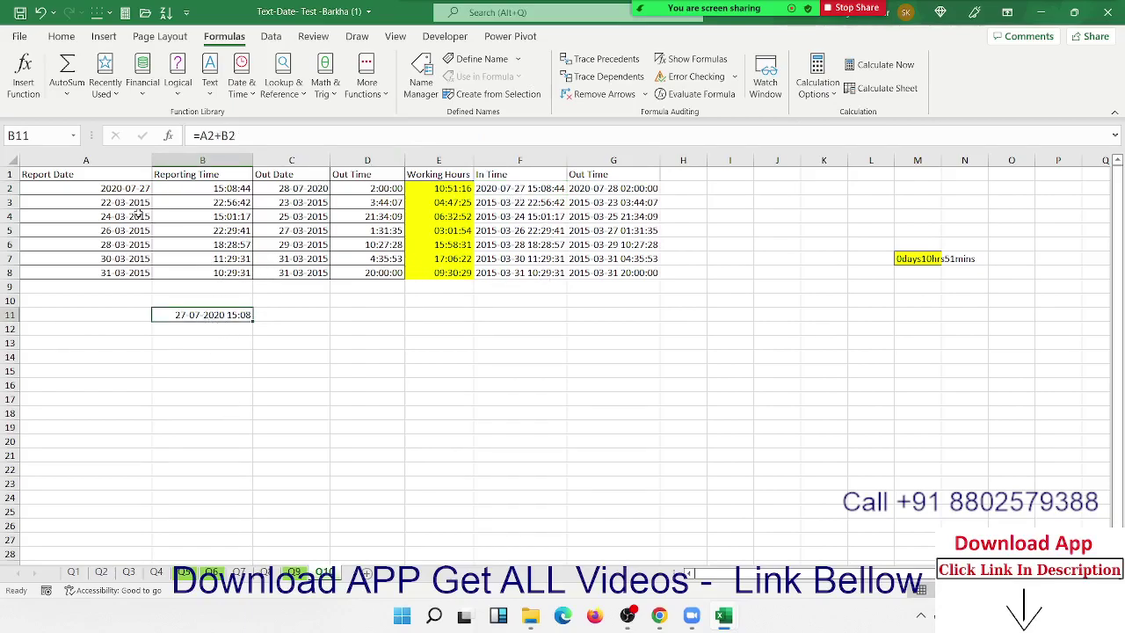
{"action": "left_click", "coordinate": [130, 193]}
Apply General format to A2 and B2, showing serial 44039 and decimal 0.63106392
{"action": "key", "text": "ctrl+shift+asciitilde"}
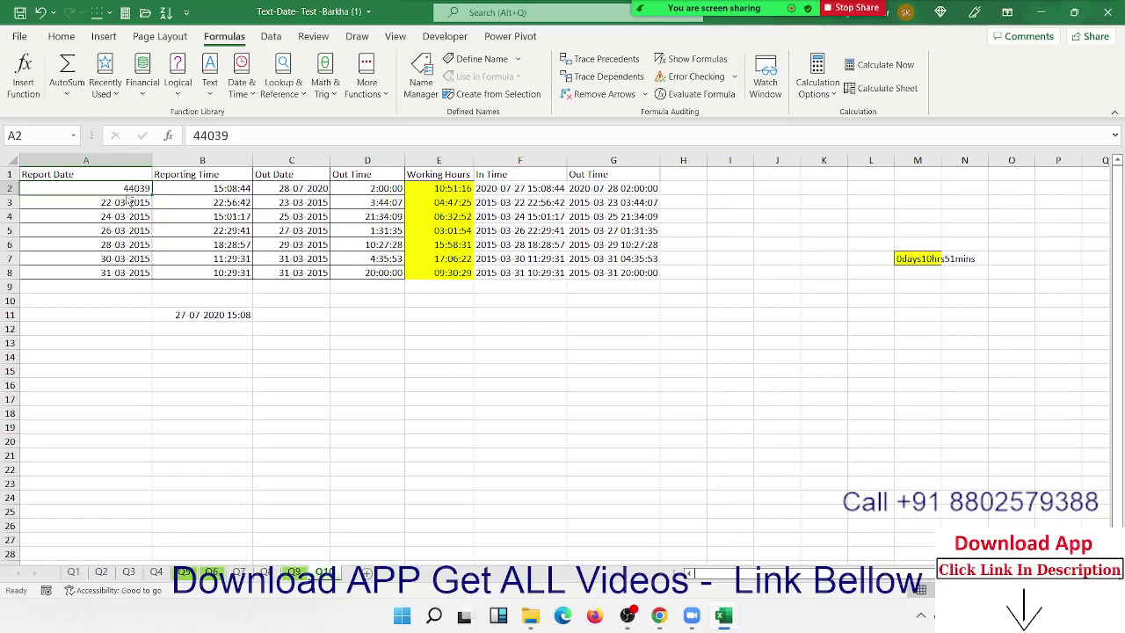
{"action": "left_click", "coordinate": [219, 190]}
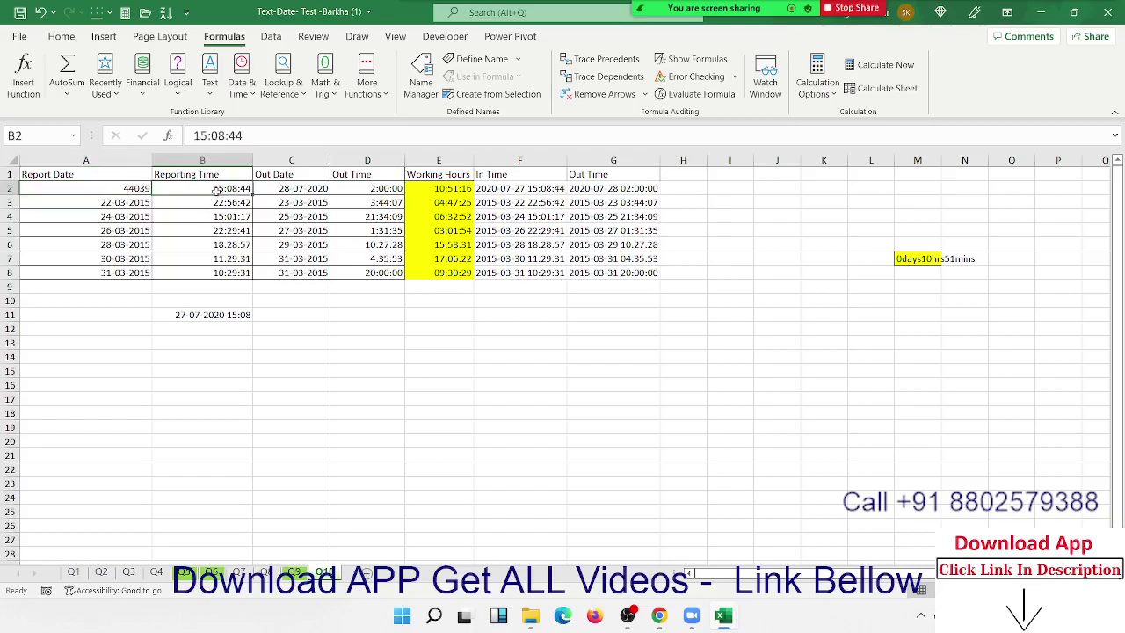
{"action": "key", "text": "ctrl+shift+asciitilde"}
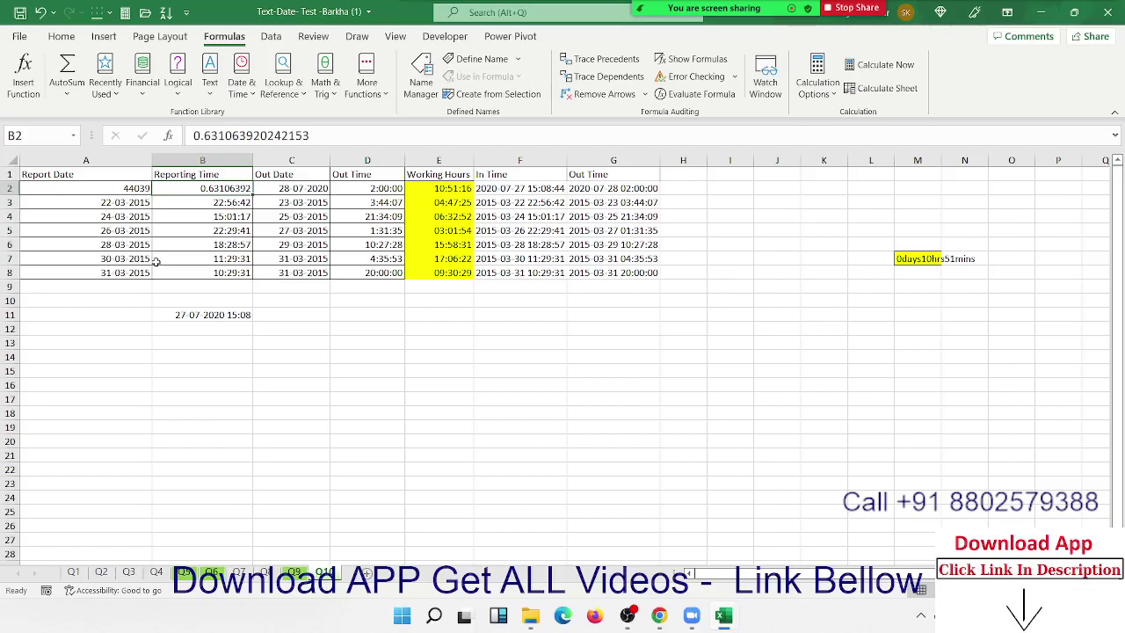
{"action": "left_click_drag", "start_coordinate": [147, 202], "coordinate": [184, 226]}
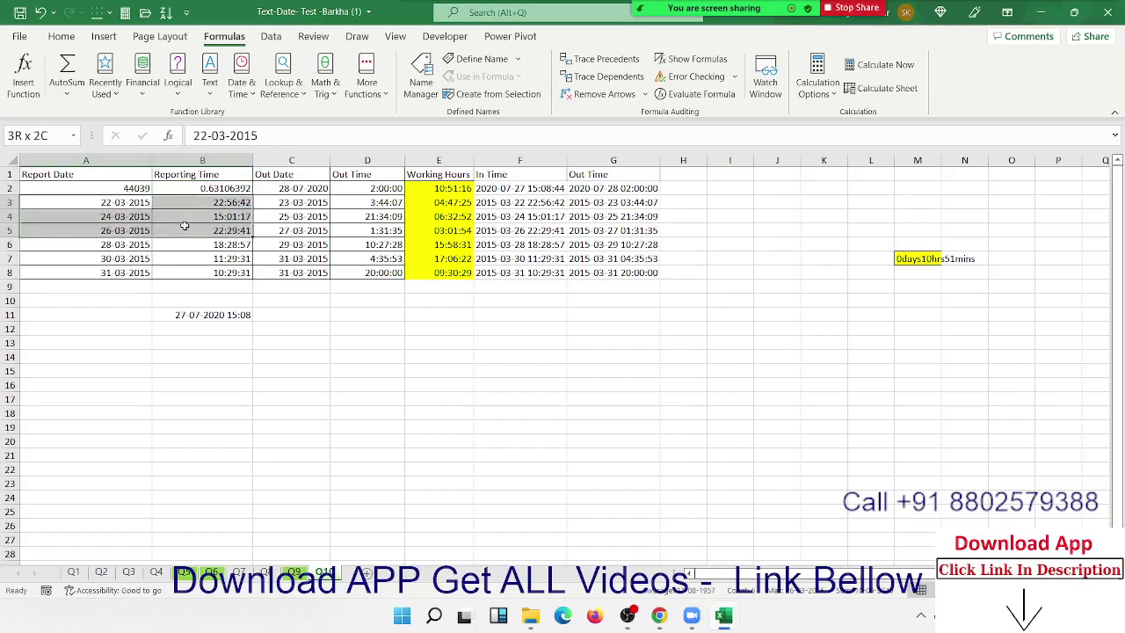
{"action": "left_click_drag", "start_coordinate": [141, 188], "coordinate": [178, 186]}
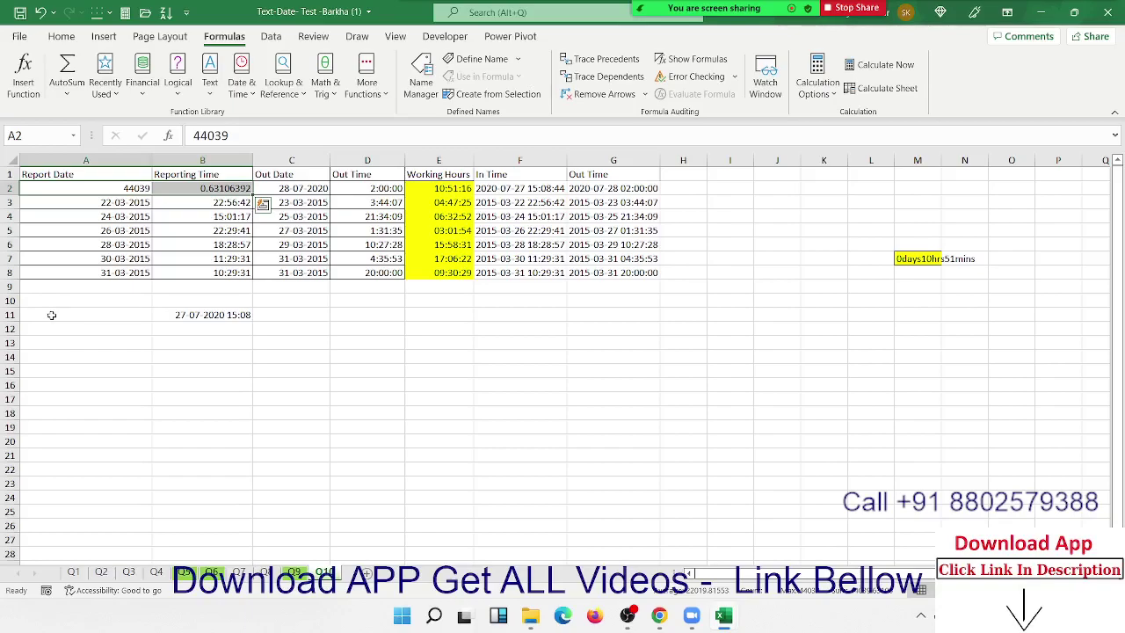
Reformat A2 as a date (27 Jul 20) and B2 as a time (15:08)
{"action": "left_click", "coordinate": [115, 191]}
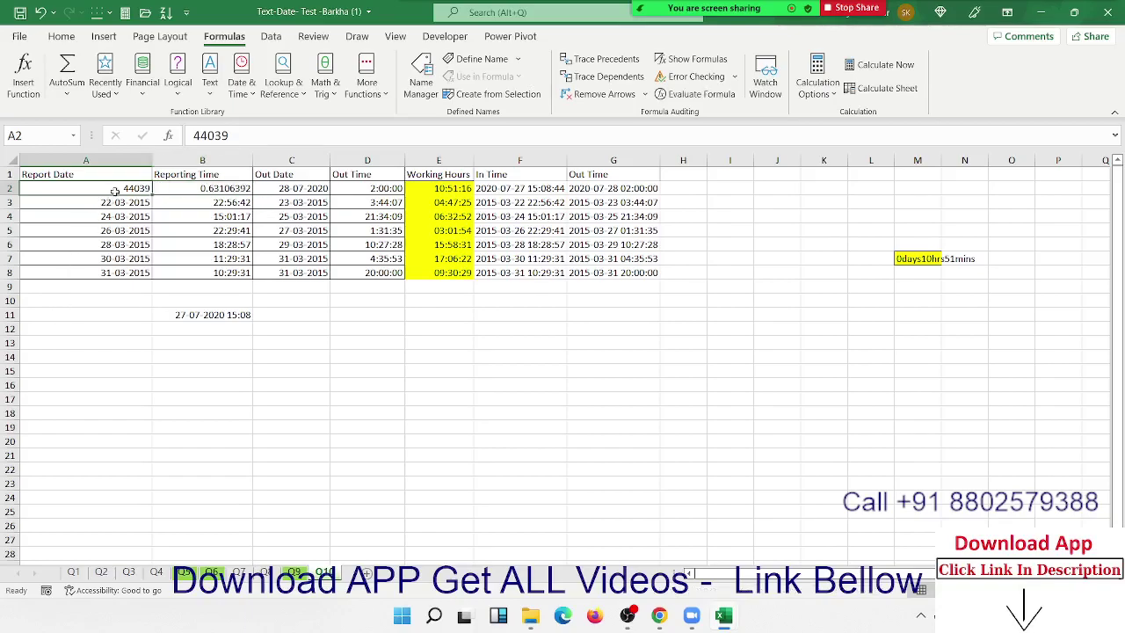
{"action": "key", "text": "ctrl+shift+3"}
{"action": "key", "text": "Right"}
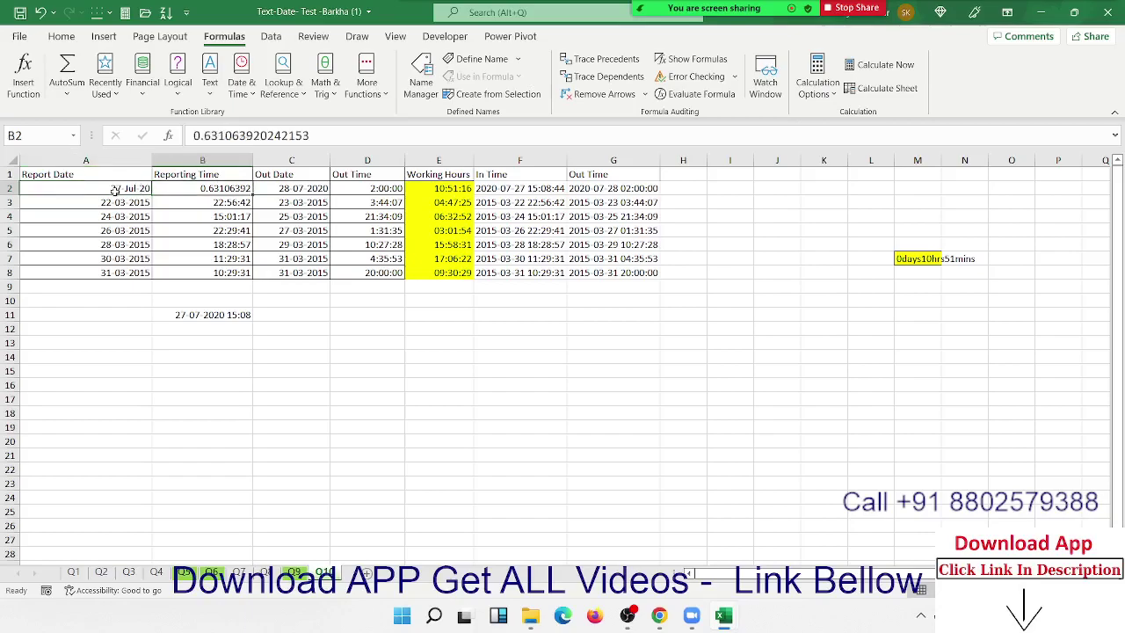
{"action": "key", "text": "ctrl+shift+2"}
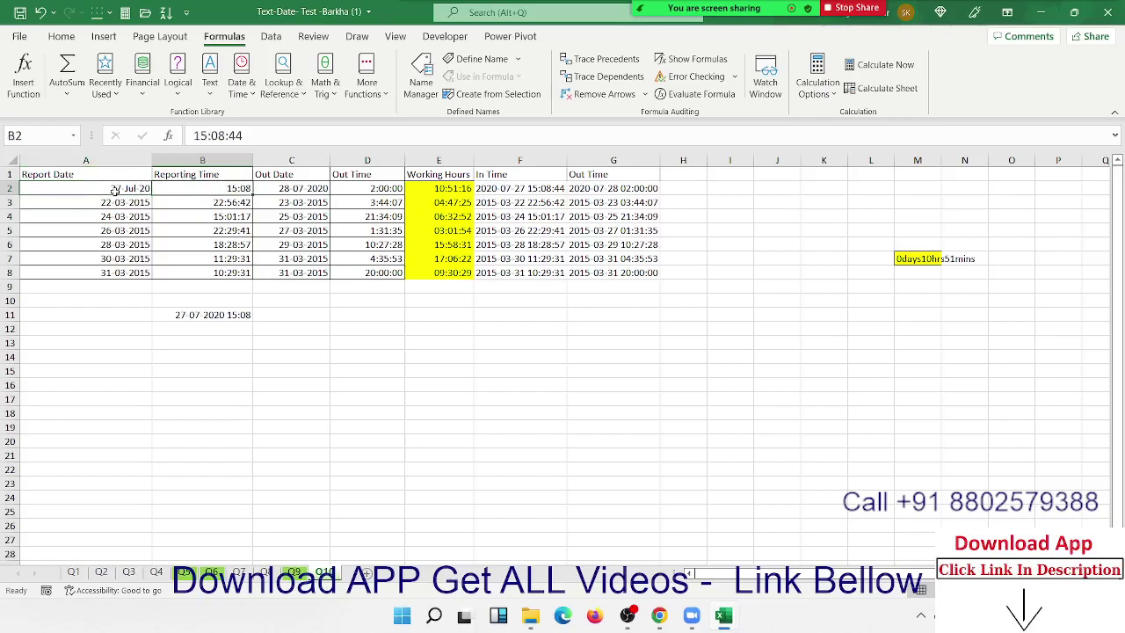
{"action": "left_click", "coordinate": [191, 205]}
{"action": "left_click", "coordinate": [143, 187]}
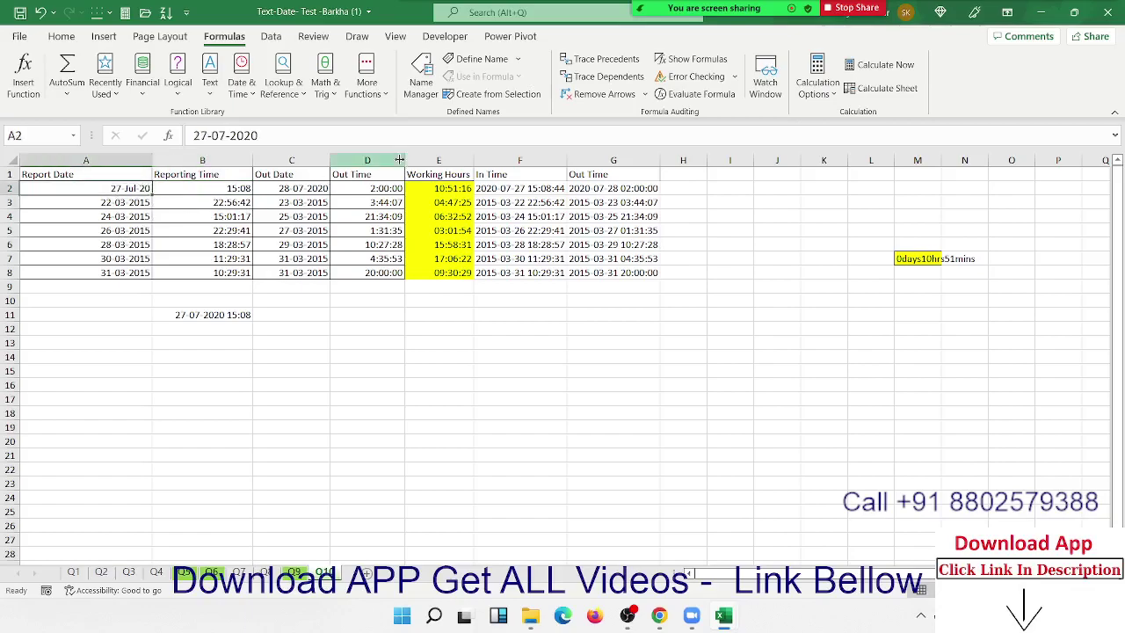
{"action": "left_click", "coordinate": [63, 36]}
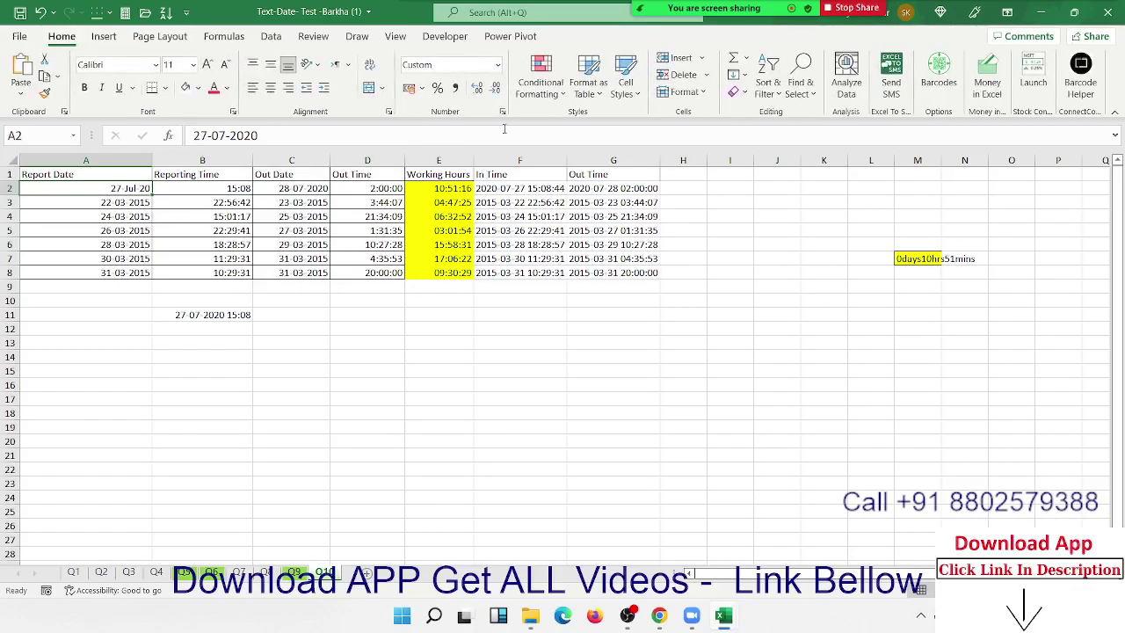
{"action": "left_click", "coordinate": [501, 112]}
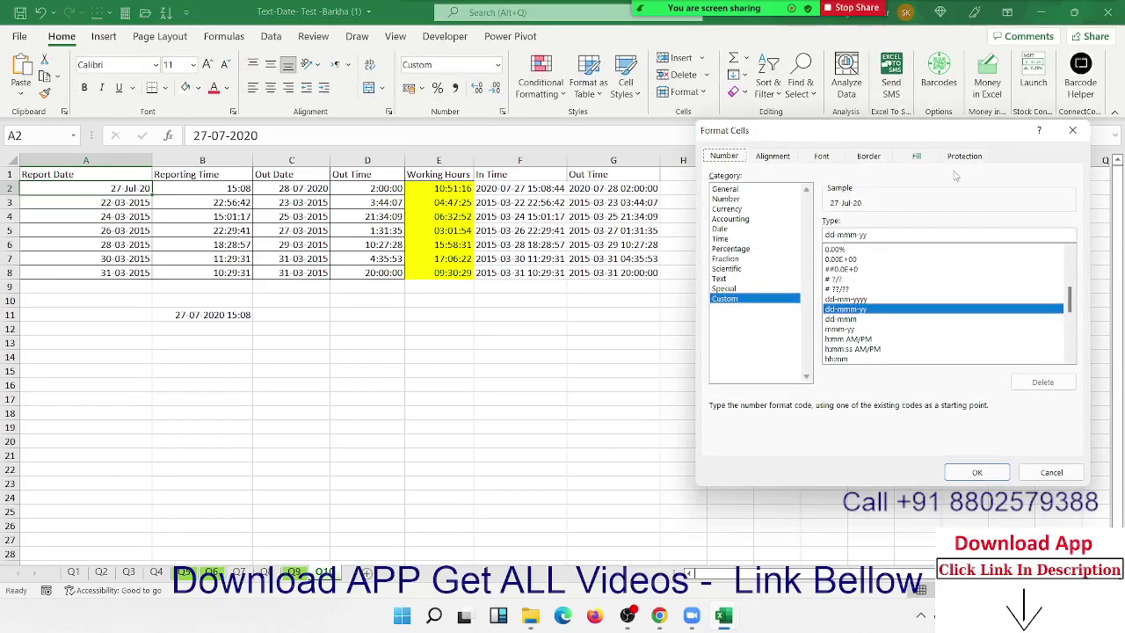
{"action": "left_click", "coordinate": [1072, 130]}
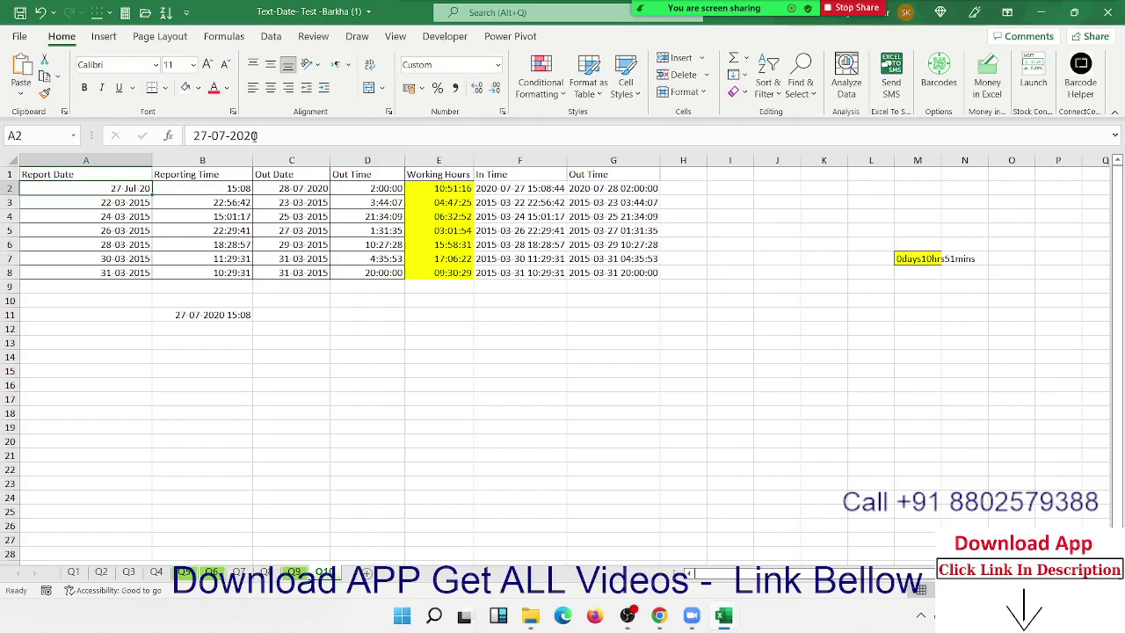
Inspect row values in A6, A7, B8, C8, E8 and the In Time TEXT formula in F8
{"action": "left_click", "coordinate": [105, 244]}
{"action": "left_click", "coordinate": [111, 257]}
{"action": "left_click", "coordinate": [176, 273]}
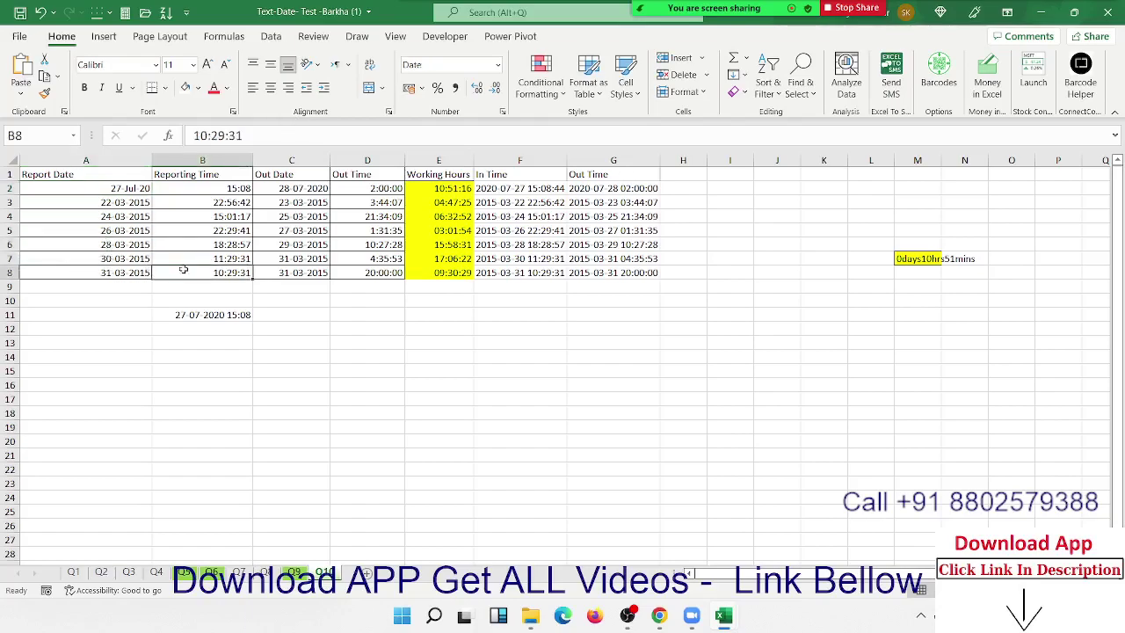
{"action": "left_click", "coordinate": [289, 272]}
{"action": "left_click", "coordinate": [419, 273]}
{"action": "left_click", "coordinate": [492, 273]}
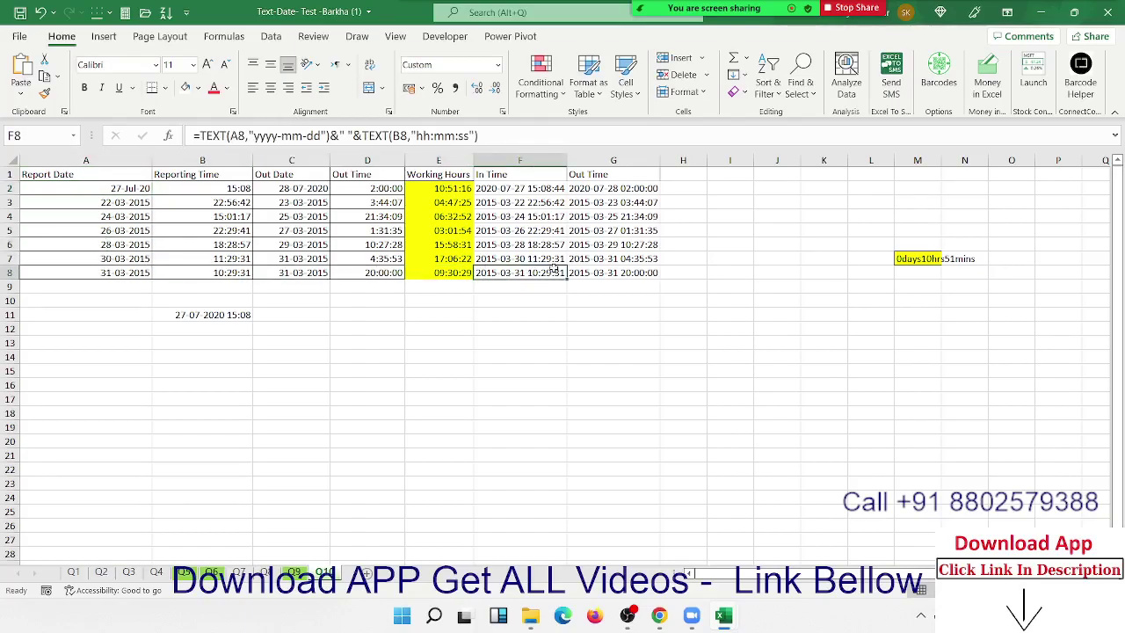
Save and close the Text-Date workbook, then bring up the Gmail Project thread
{"action": "left_click", "coordinate": [20, 12]}
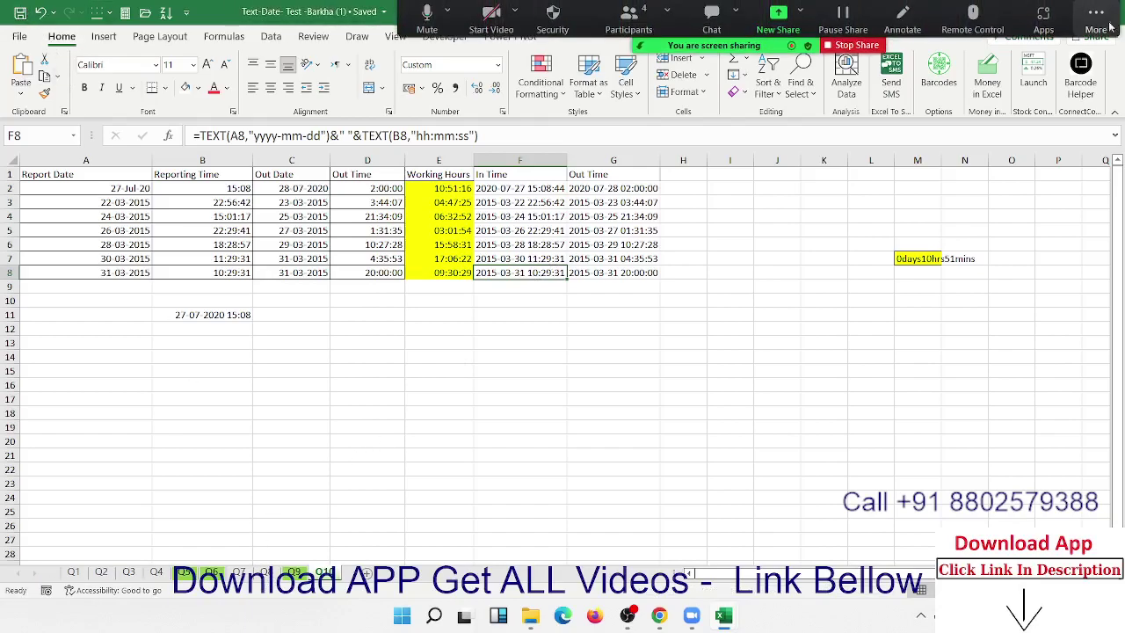
{"action": "left_click", "coordinate": [632, 427]}
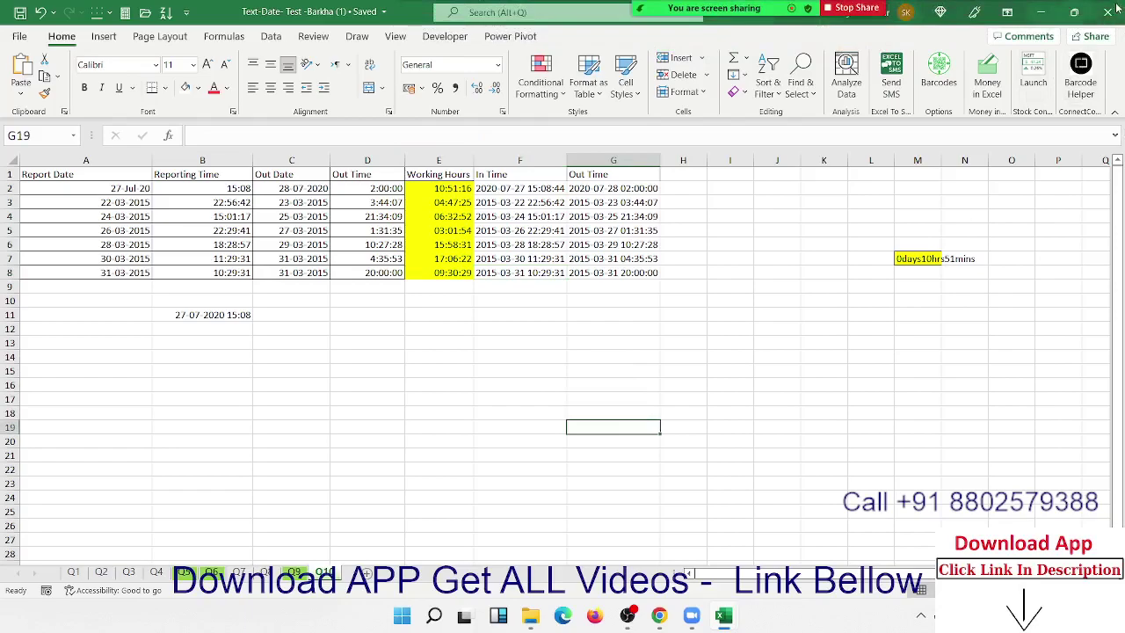
{"action": "left_click", "coordinate": [1111, 11]}
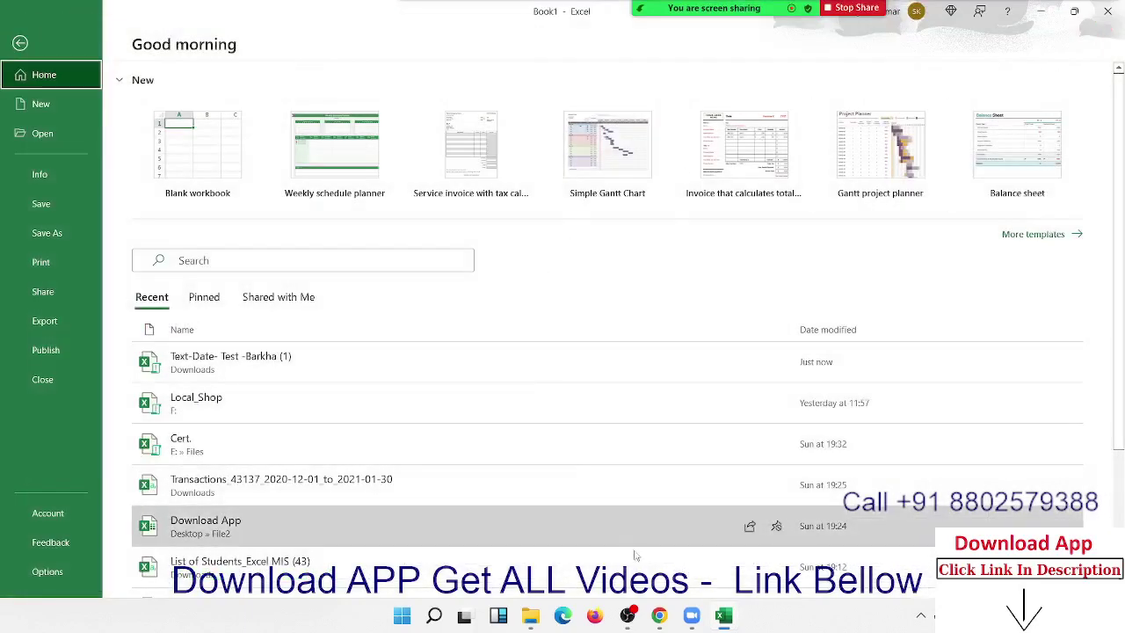
{"action": "left_click", "coordinate": [659, 615]}
{"action": "mouse_move", "coordinate": [274, 406]}
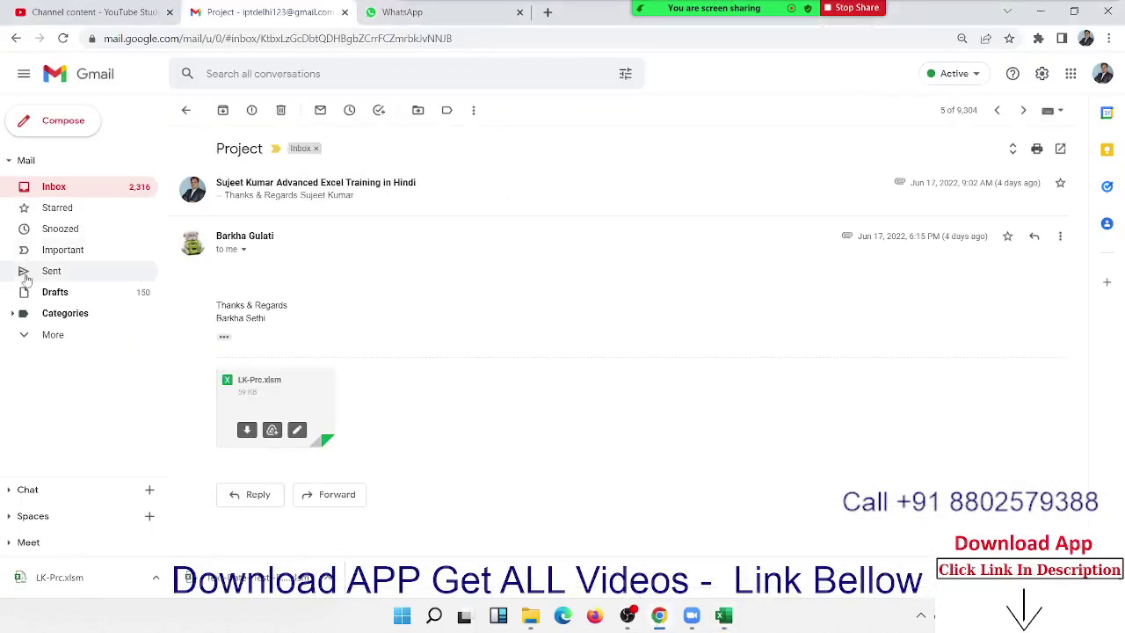
Reply in the Project thread with the Text-Date test workbook from Downloads attached, and send
{"action": "left_click", "coordinate": [267, 199]}
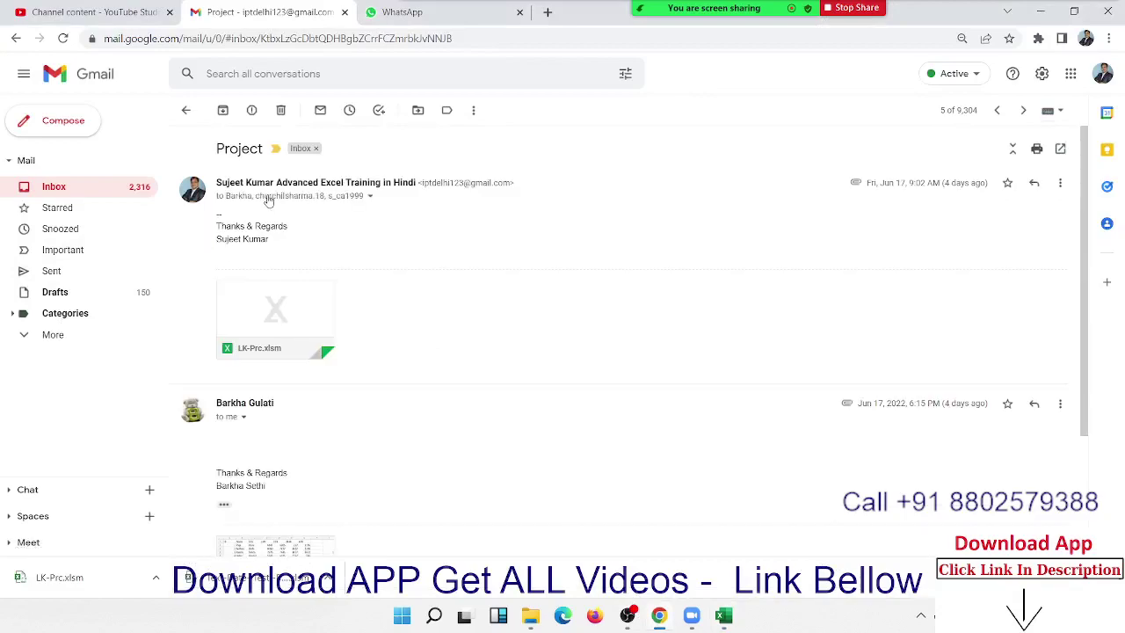
{"action": "left_click", "coordinate": [1034, 184]}
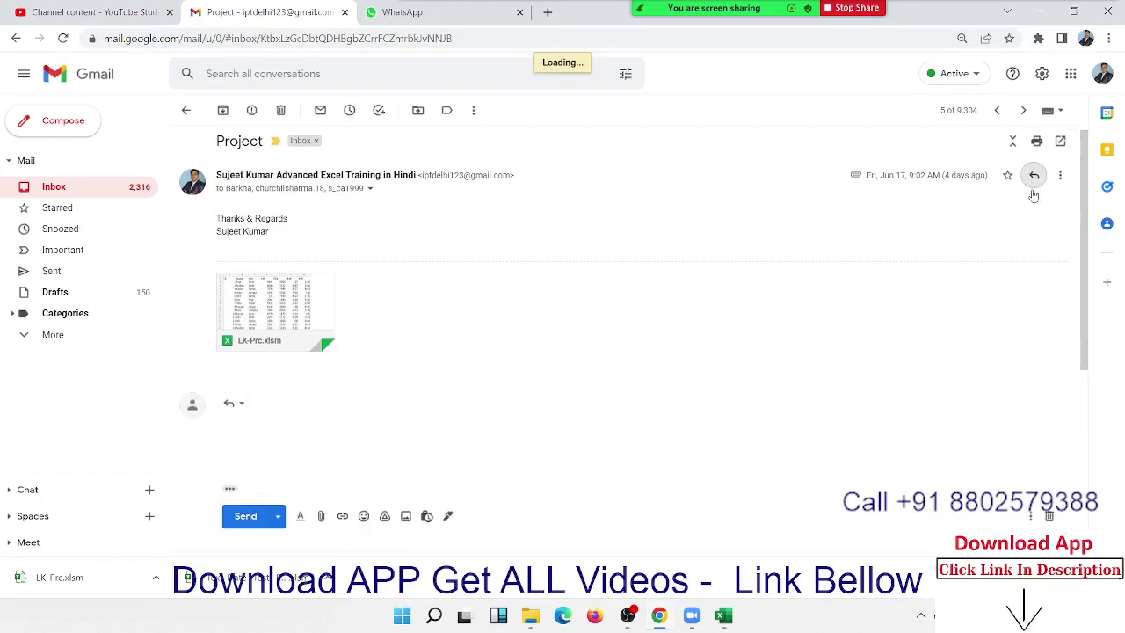
{"action": "left_click", "coordinate": [321, 511]}
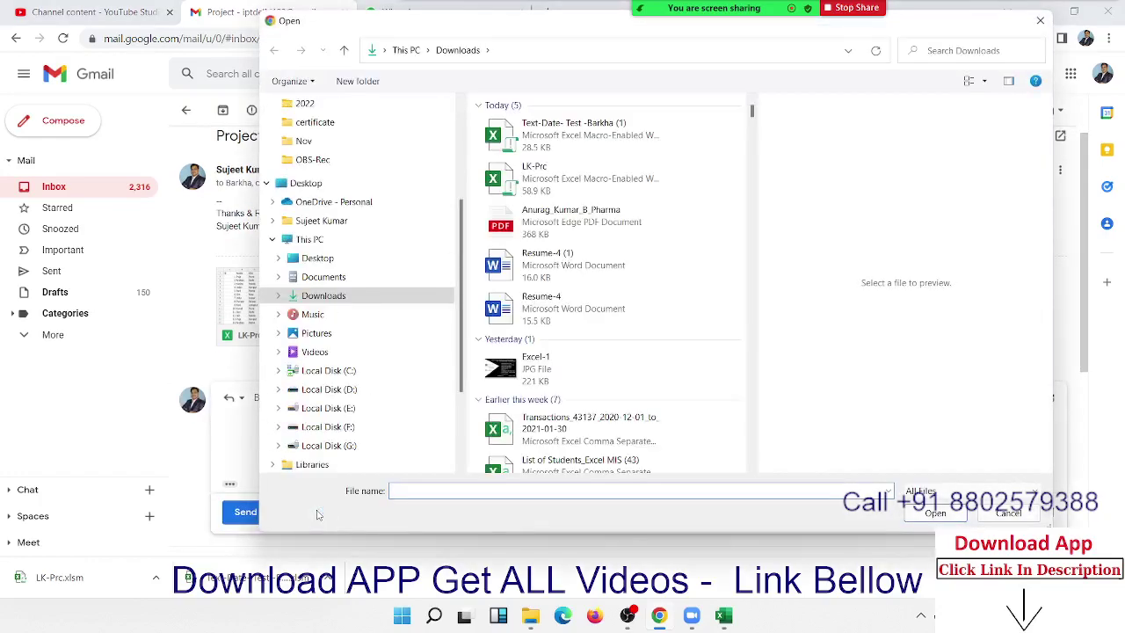
{"action": "left_click", "coordinate": [571, 136]}
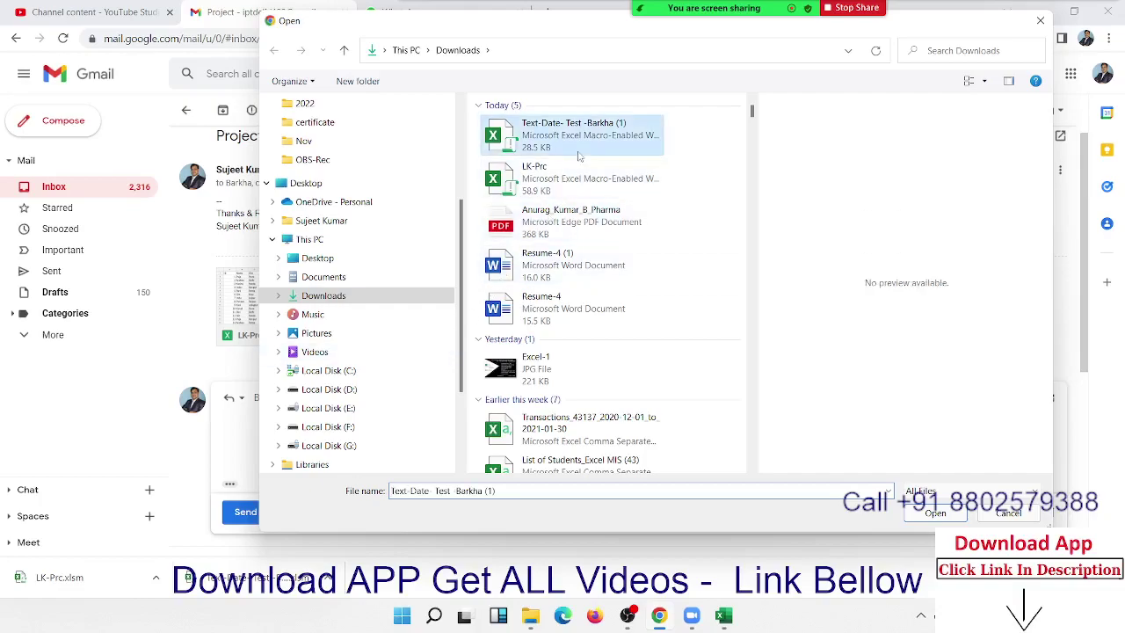
{"action": "left_click", "coordinate": [933, 514]}
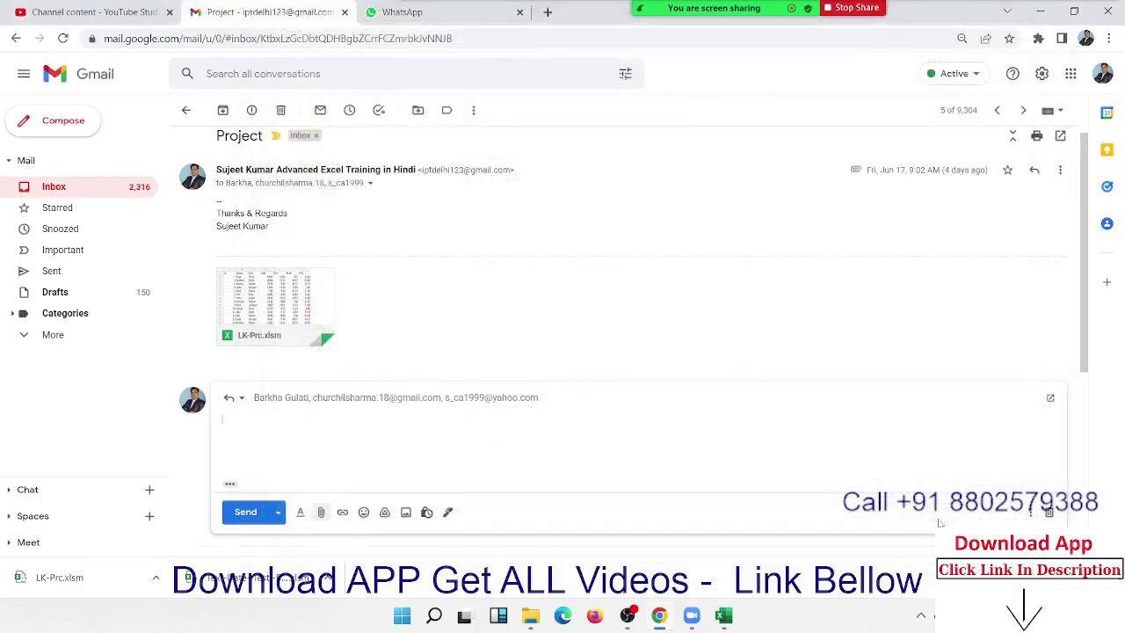
{"action": "left_click", "coordinate": [246, 506]}
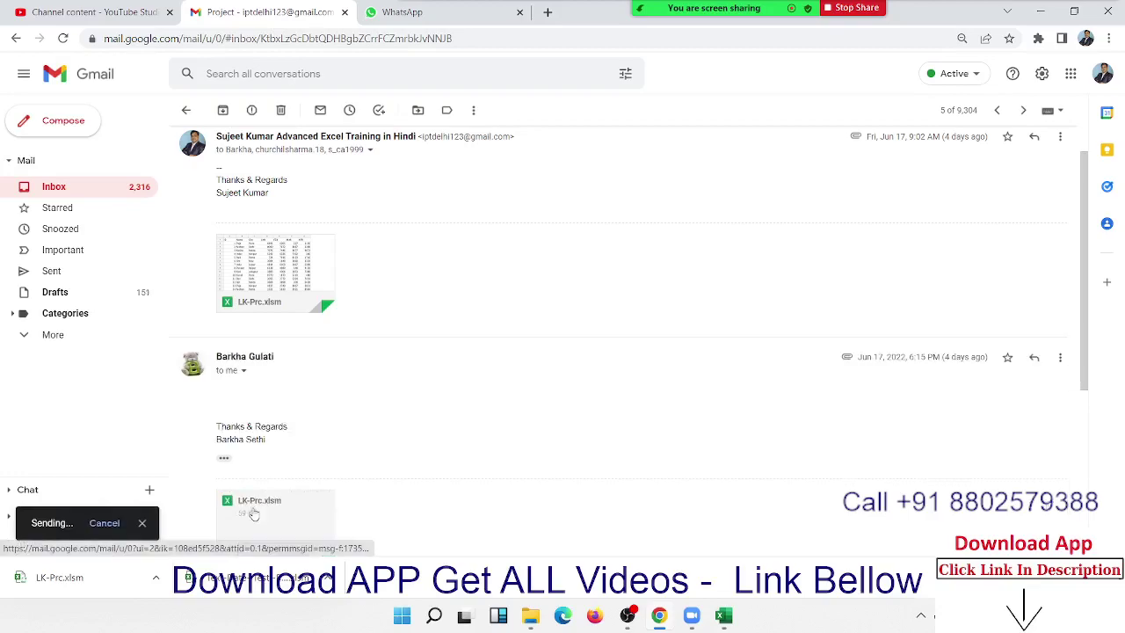
Return to the inbox and bring Excel's Book1 worksheet to the front
{"action": "left_click", "coordinate": [51, 189]}
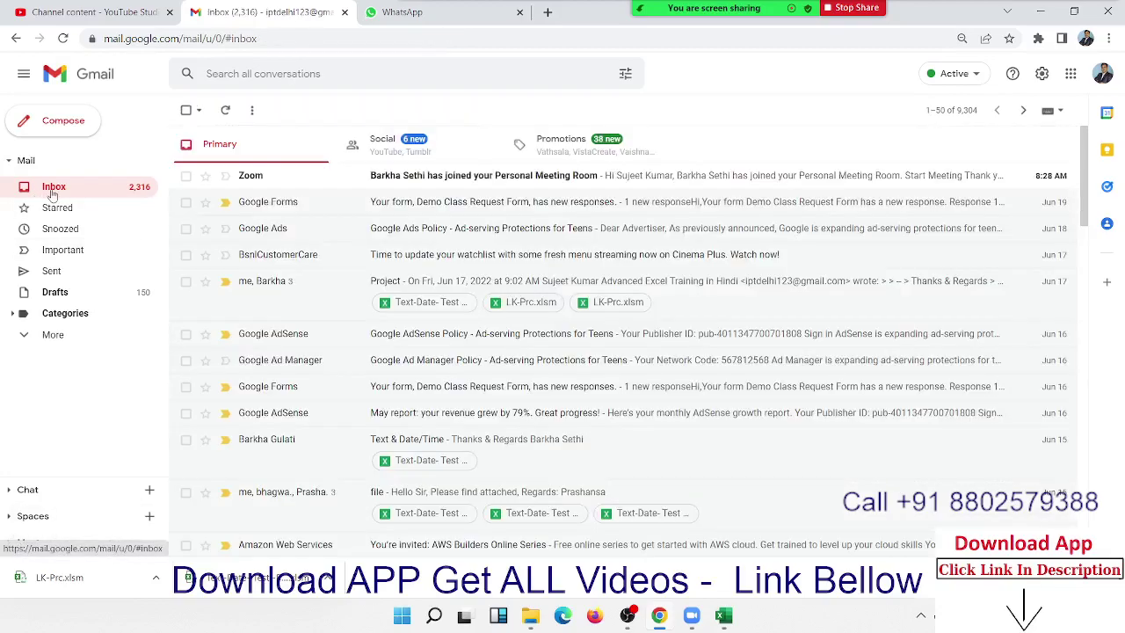
{"action": "left_click", "coordinate": [726, 615]}
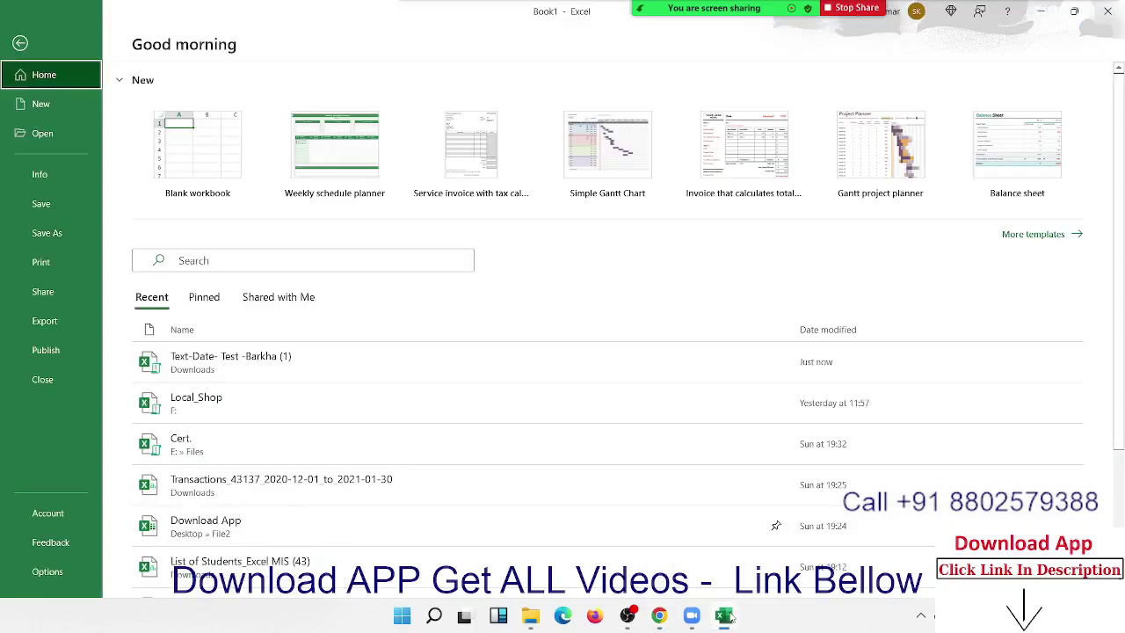
{"action": "left_click", "coordinate": [20, 43]}
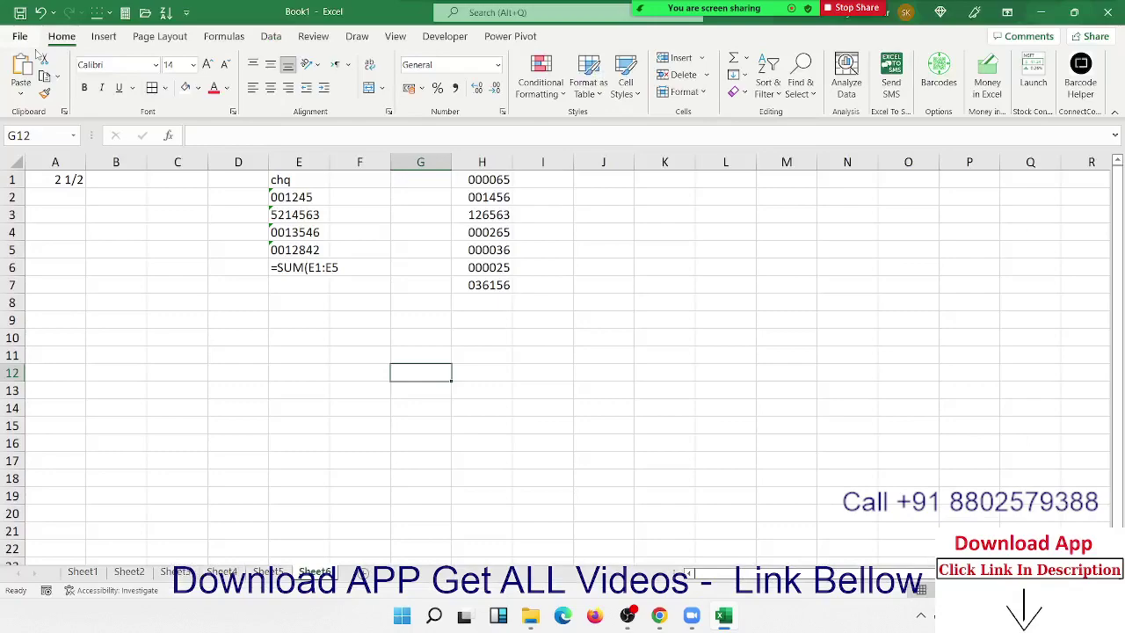
{"action": "mouse_move", "coordinate": [659, 615]}
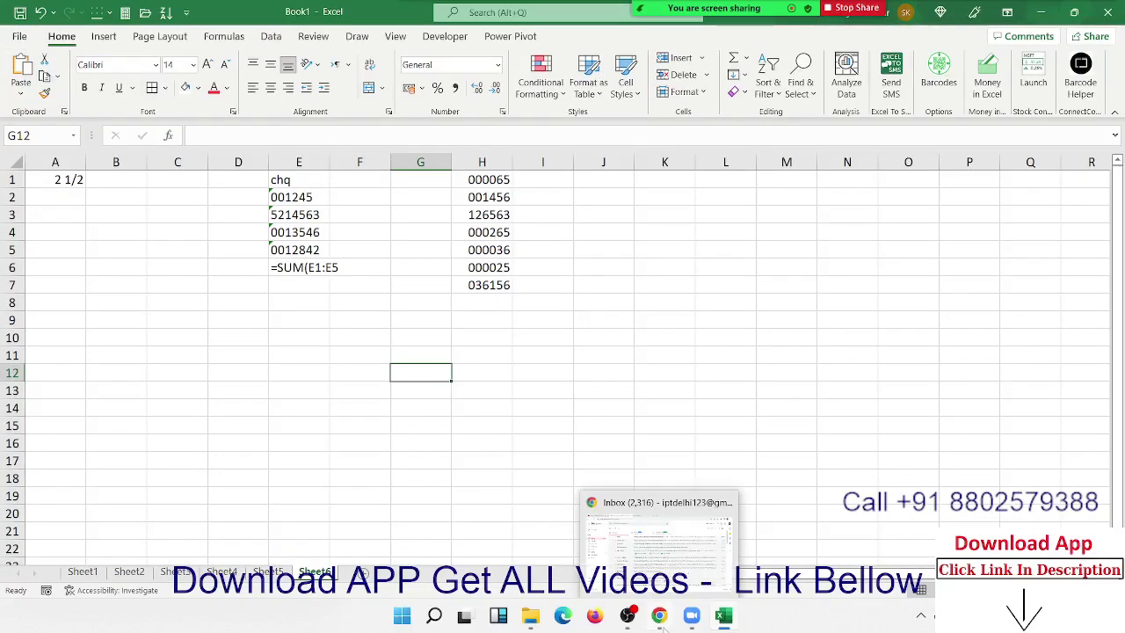
Open the downloaded LK-Prc.xlsm from Chrome's downloads bar in Excel
{"action": "left_click", "coordinate": [652, 594]}
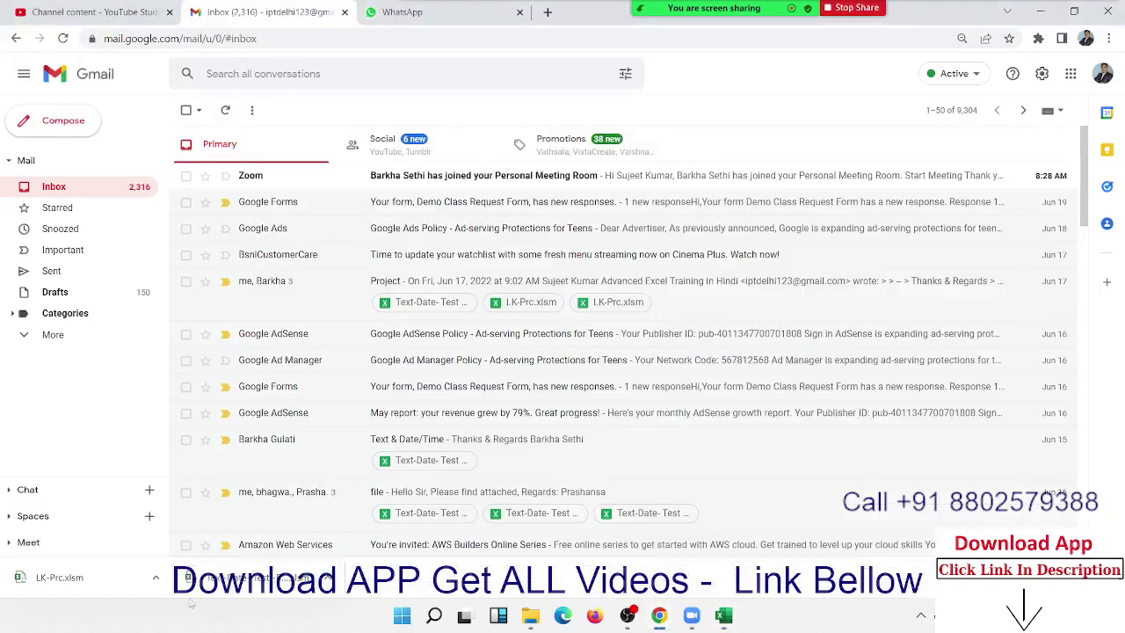
{"action": "left_click", "coordinate": [53, 578]}
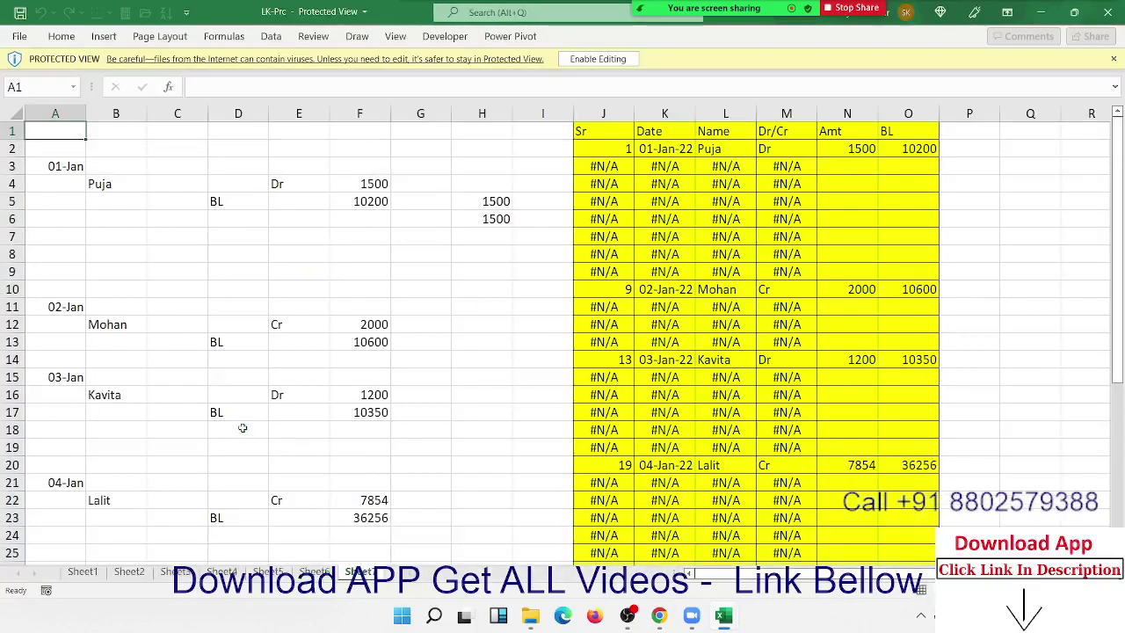
Enable editing, check the Sr formulas, and delete the stray 1500 values in column H
{"action": "left_click", "coordinate": [573, 60]}
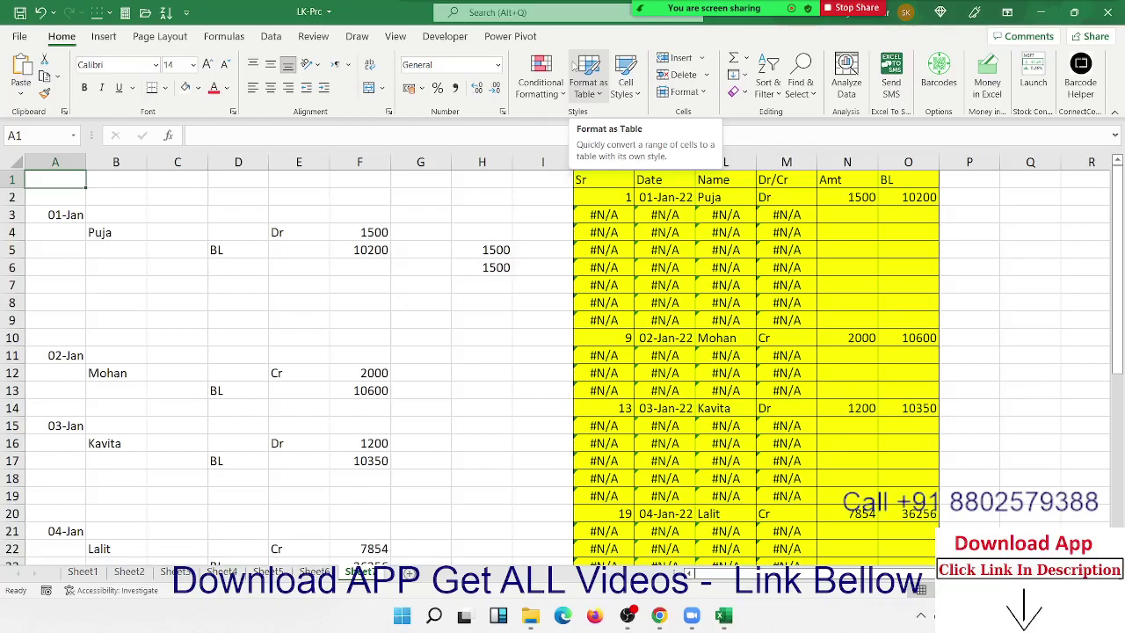
{"action": "left_click", "coordinate": [610, 215]}
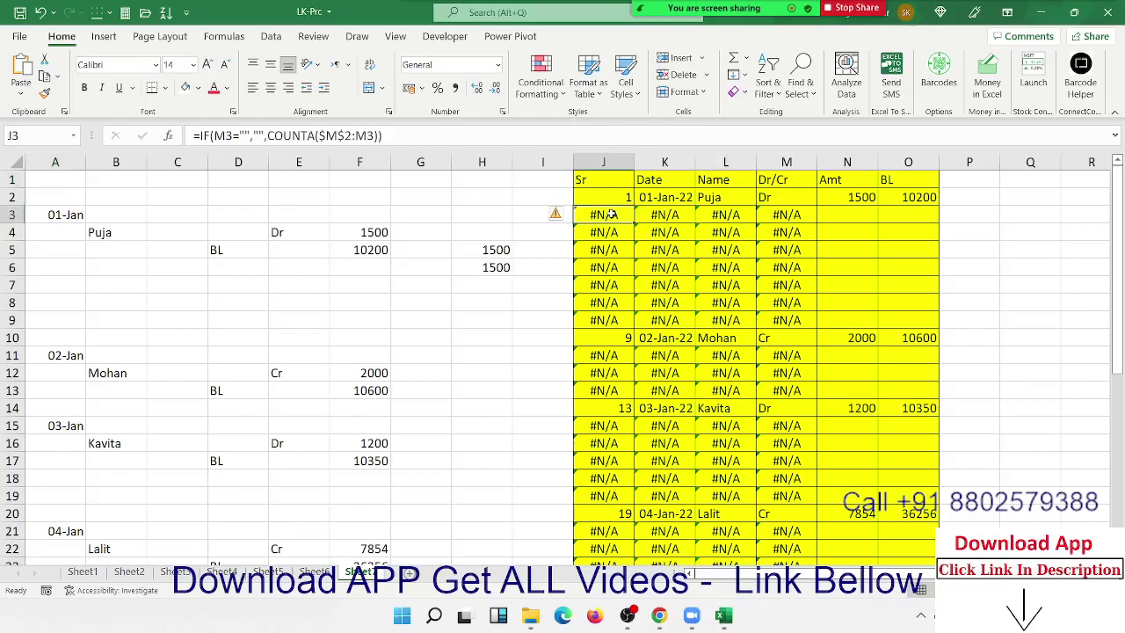
{"action": "left_click", "coordinate": [613, 198]}
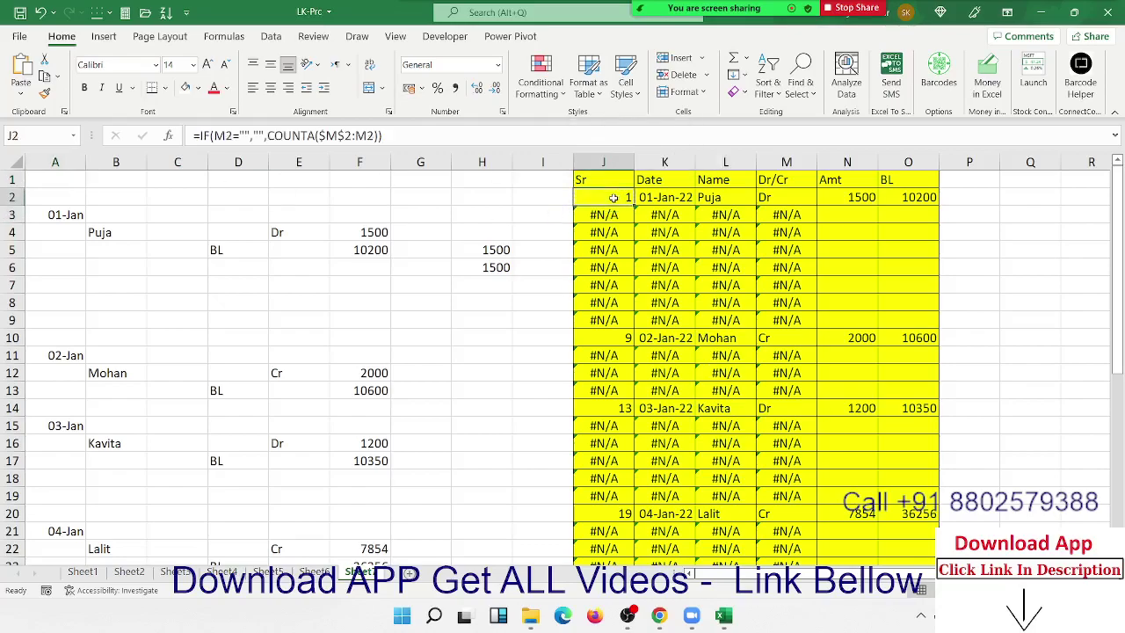
{"action": "left_click", "coordinate": [485, 286]}
{"action": "left_click_drag", "start_coordinate": [475, 237], "coordinate": [486, 287]}
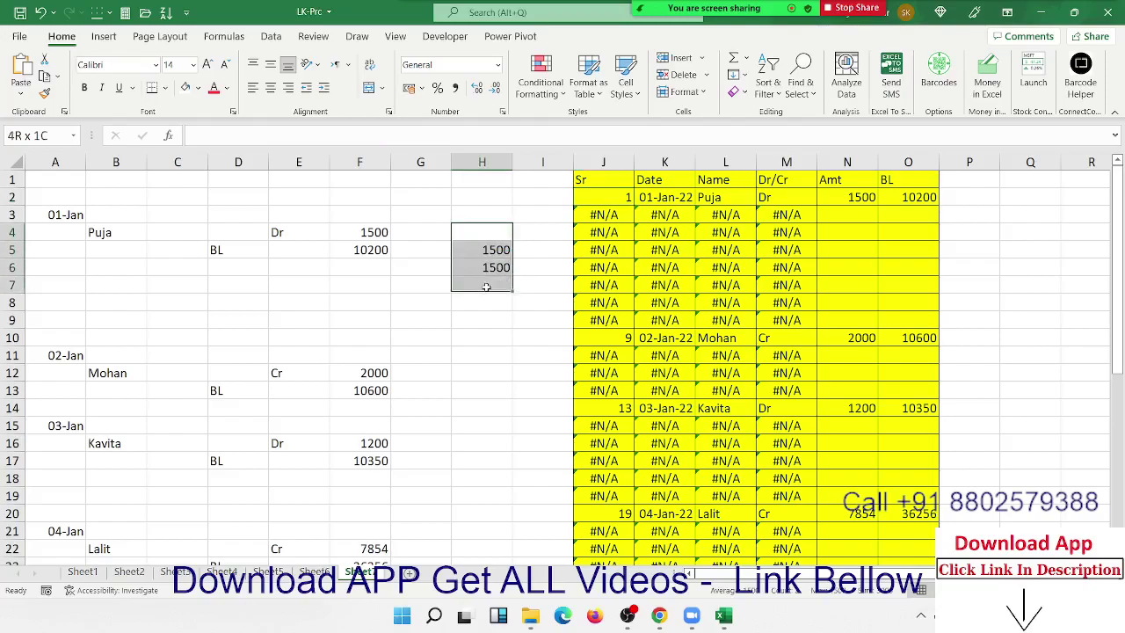
{"action": "key", "text": "Delete"}
Inspect the Sr, Date and Name lookup formulas in columns J, K and L
{"action": "left_click", "coordinate": [727, 301]}
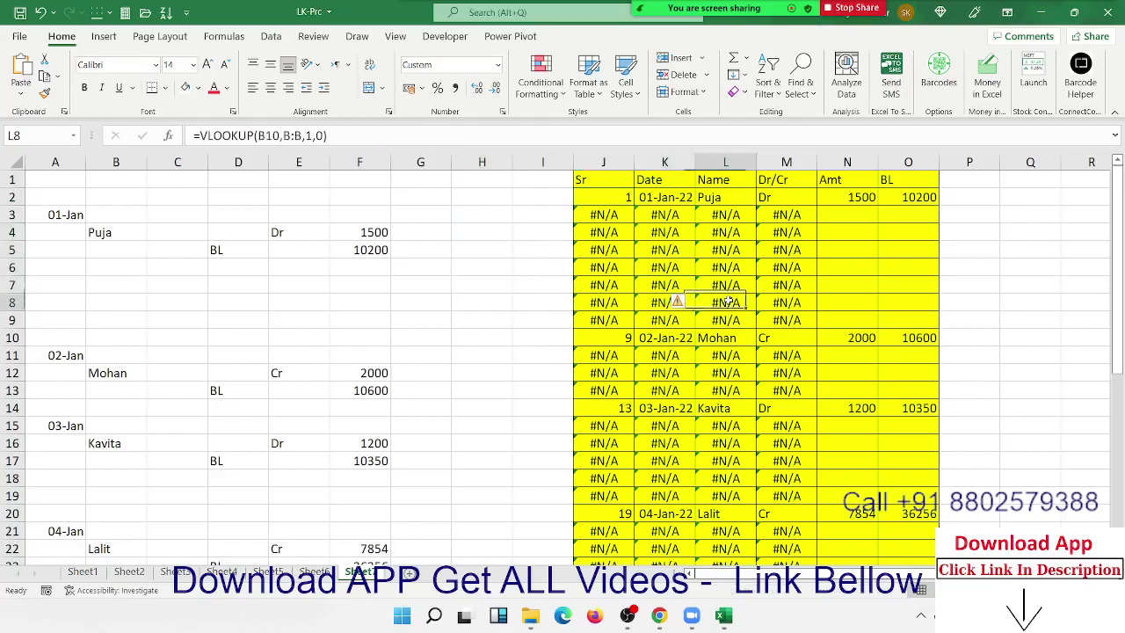
{"action": "left_click", "coordinate": [725, 338]}
{"action": "left_click", "coordinate": [722, 390]}
{"action": "scroll", "coordinate": [717, 395], "scroll_direction": "down", "scroll_amount": 9}
{"action": "scroll", "coordinate": [718, 399], "scroll_direction": "down", "scroll_amount": 4}
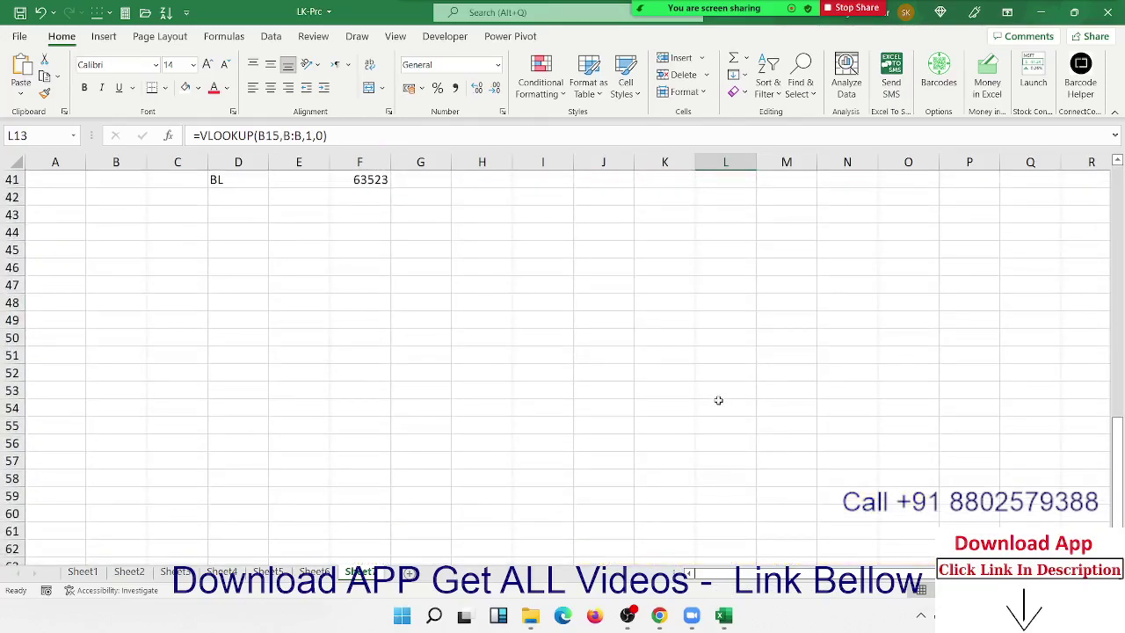
{"action": "scroll", "coordinate": [718, 400], "scroll_direction": "up", "scroll_amount": 13}
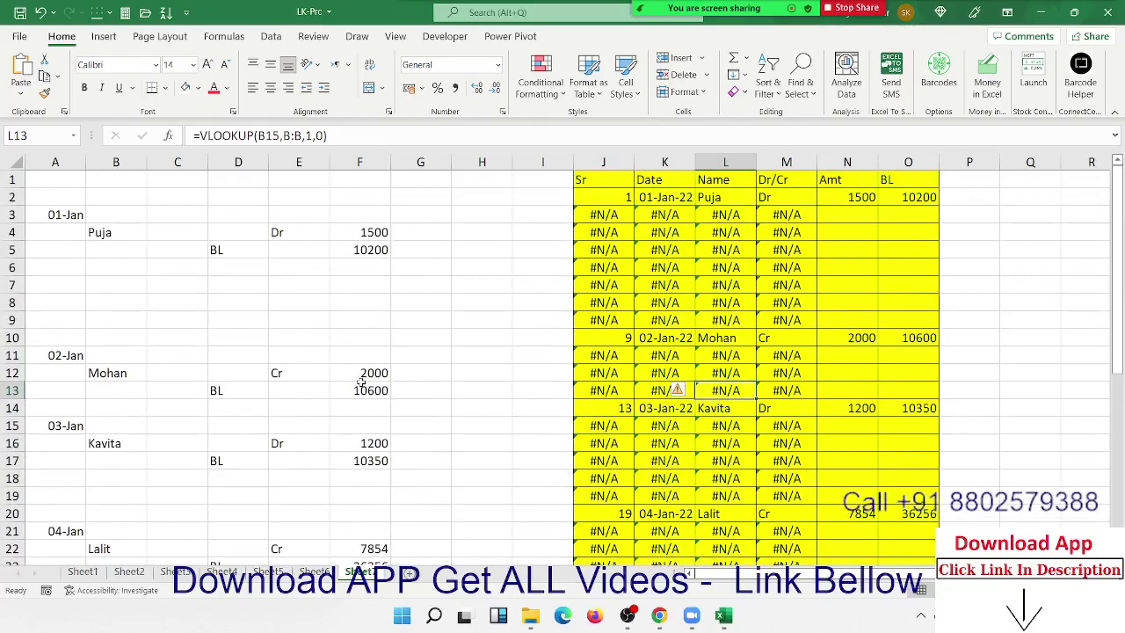
{"action": "left_click", "coordinate": [615, 391]}
{"action": "left_click", "coordinate": [615, 470]}
{"action": "left_click", "coordinate": [615, 267]}
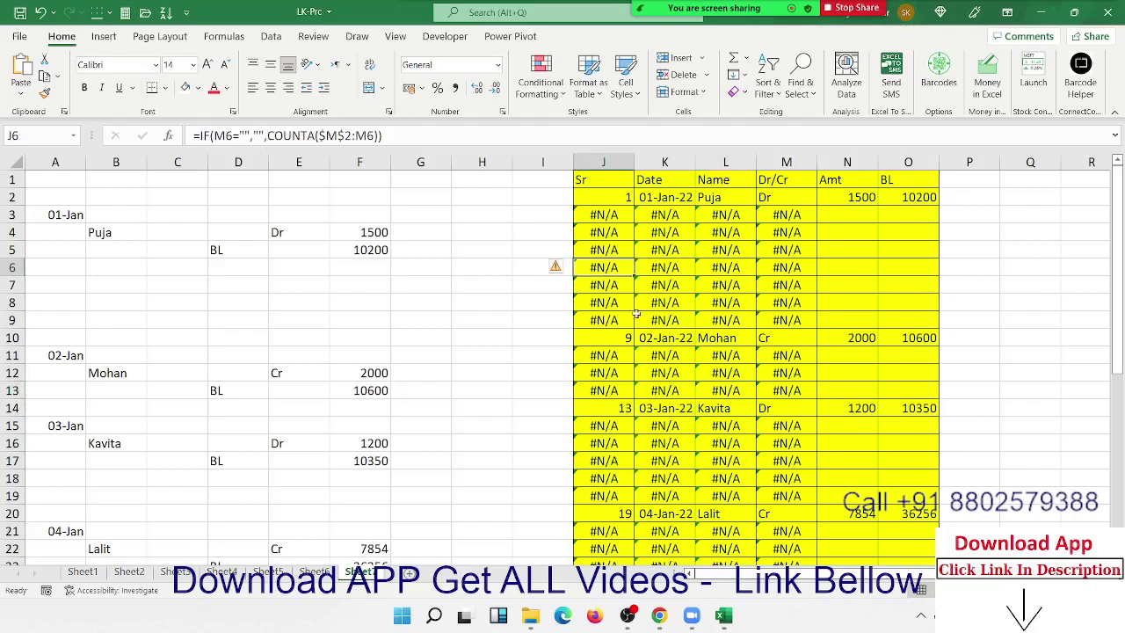
{"action": "left_click", "coordinate": [633, 373]}
{"action": "left_click", "coordinate": [688, 379]}
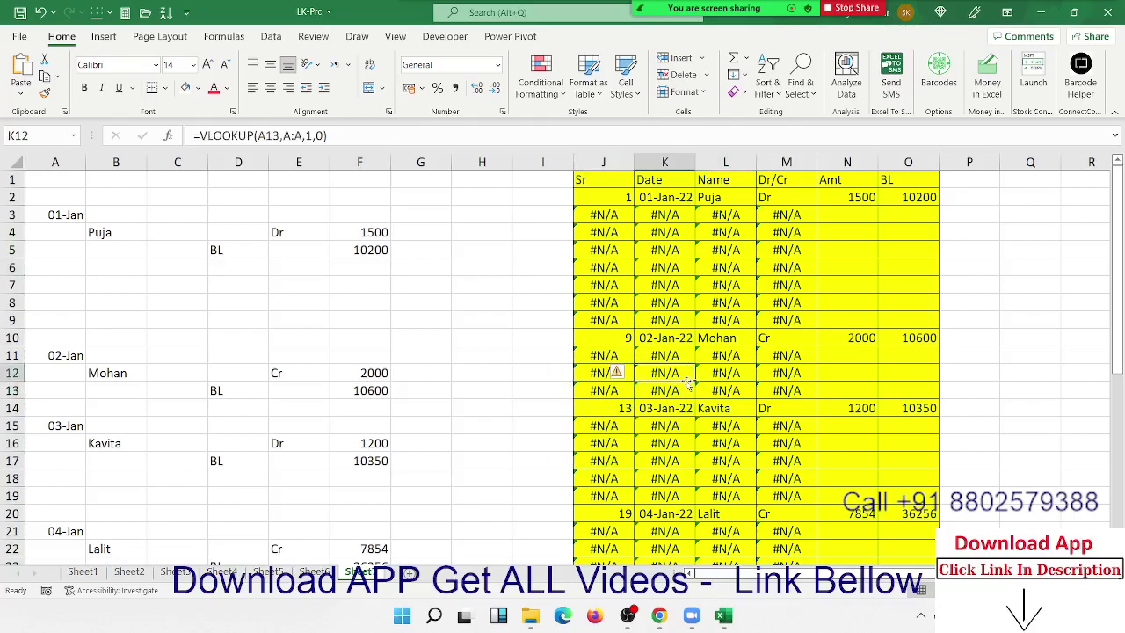
{"action": "left_click", "coordinate": [602, 202]}
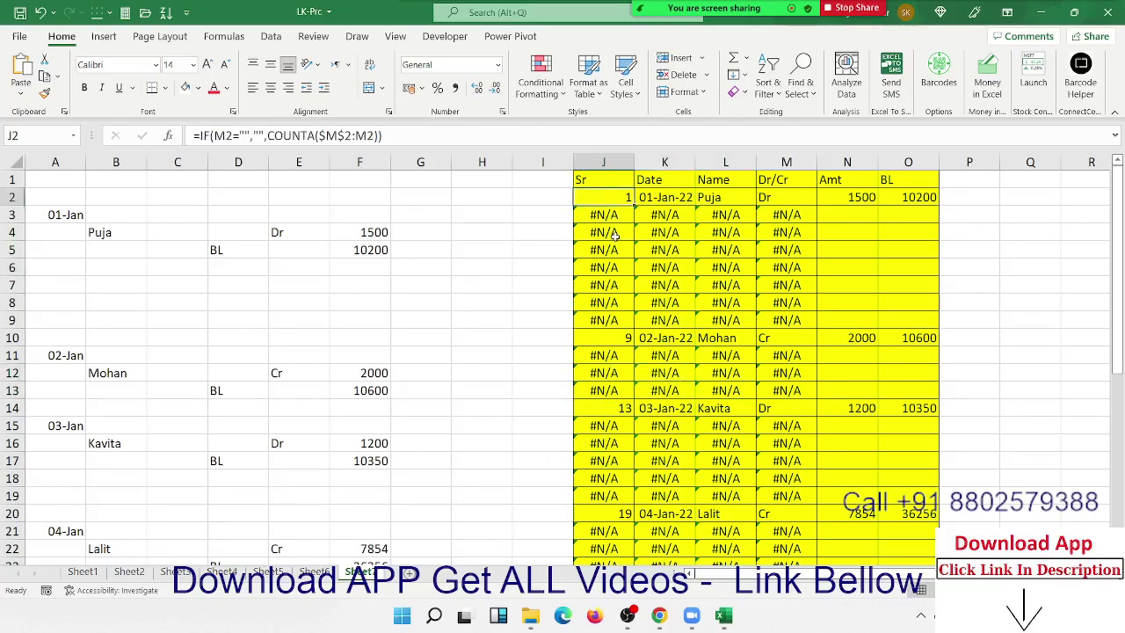
Select the yellow table's formula rows J2:O32 and delete all their formulas
{"action": "scroll", "coordinate": [860, 379], "scroll_direction": "down", "scroll_amount": 10}
{"action": "left_click", "coordinate": [914, 202], "text": "shift"}
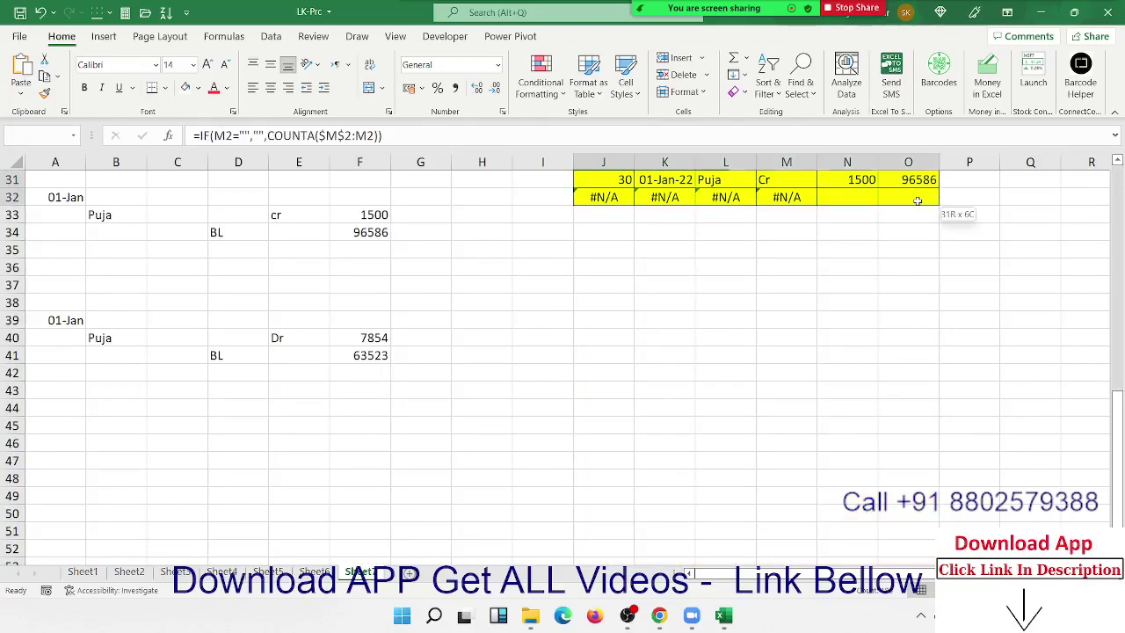
{"action": "scroll", "coordinate": [900, 283], "scroll_direction": "up", "scroll_amount": 10}
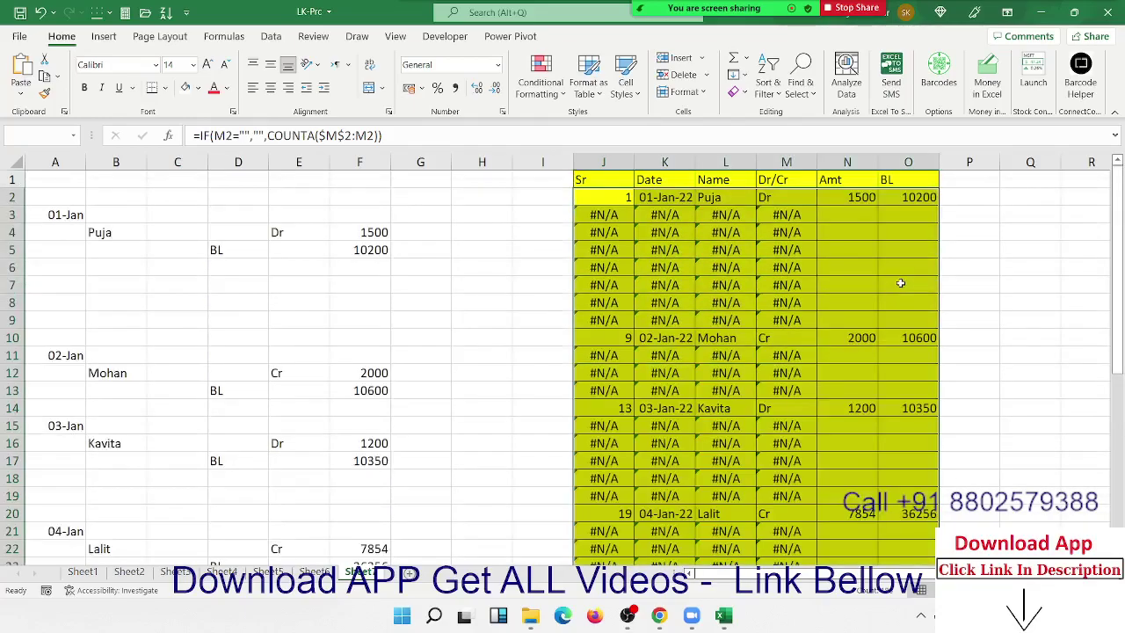
{"action": "key", "text": "Delete"}
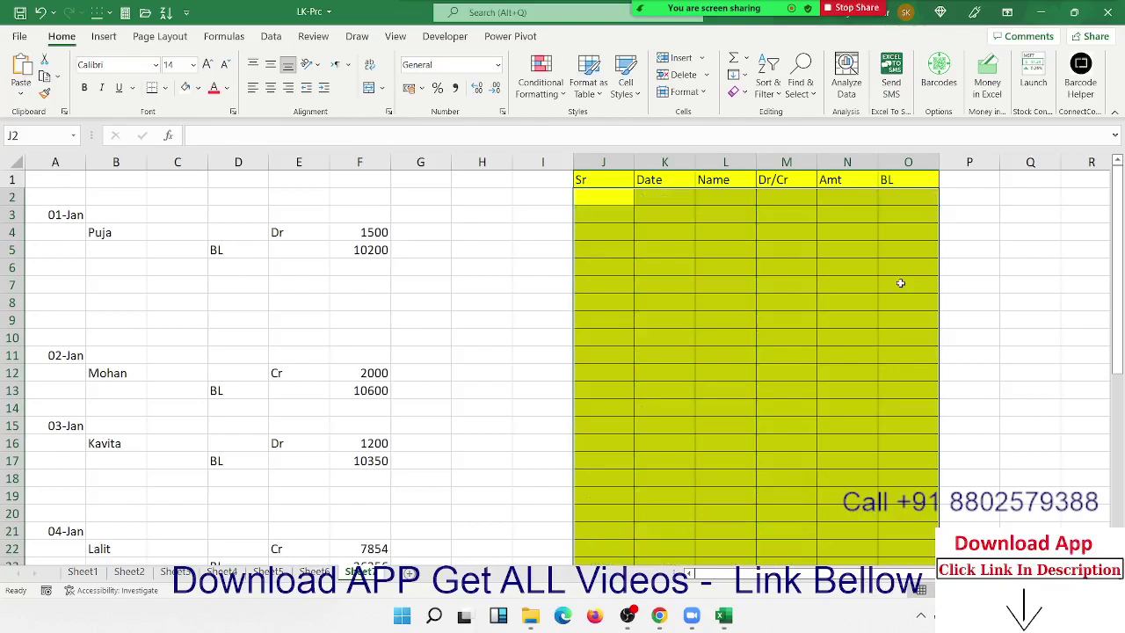
Review the first ledger entries beside the yellow table, then select column A
{"action": "left_click", "coordinate": [65, 218]}
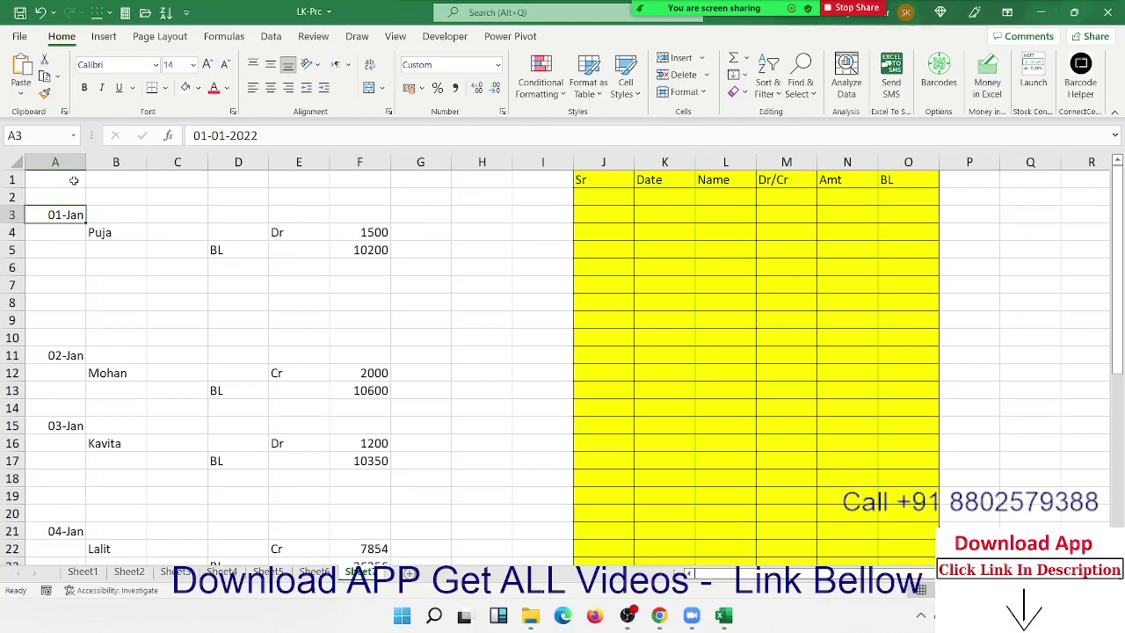
{"action": "left_click", "coordinate": [597, 201]}
{"action": "left_click", "coordinate": [648, 202]}
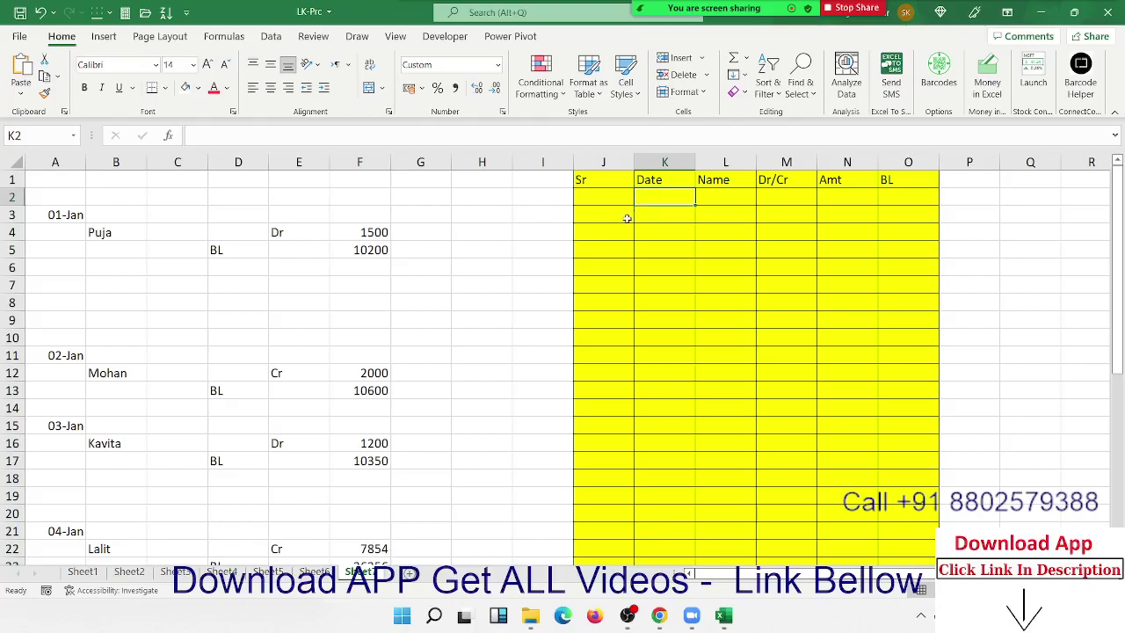
{"action": "left_click_drag", "start_coordinate": [59, 218], "coordinate": [420, 232]}
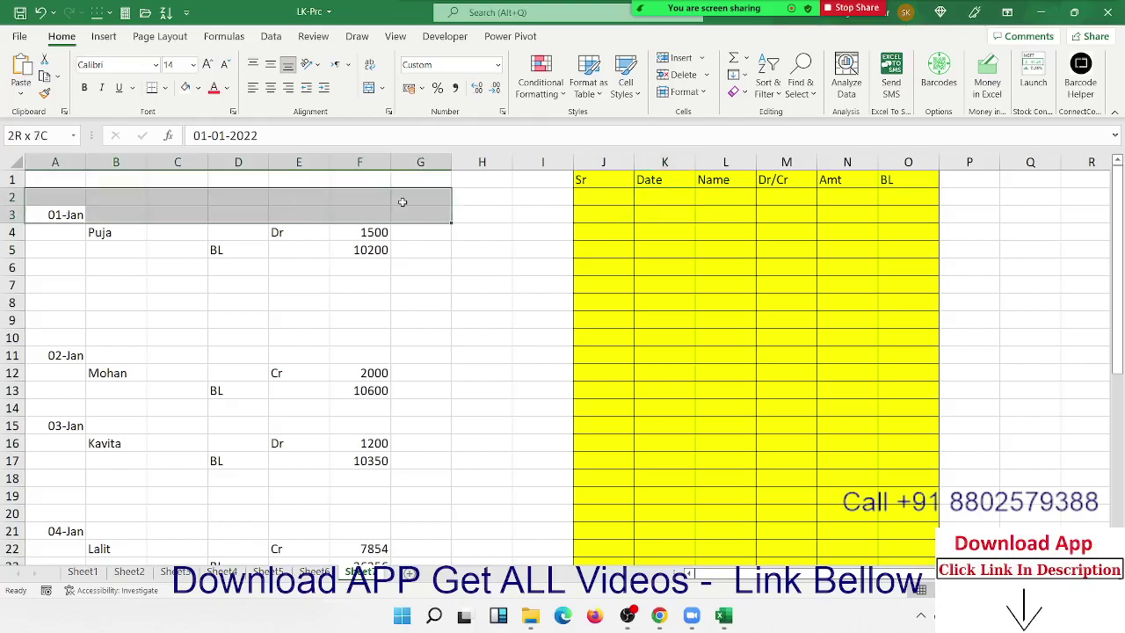
{"action": "left_click_drag", "start_coordinate": [136, 230], "coordinate": [388, 278]}
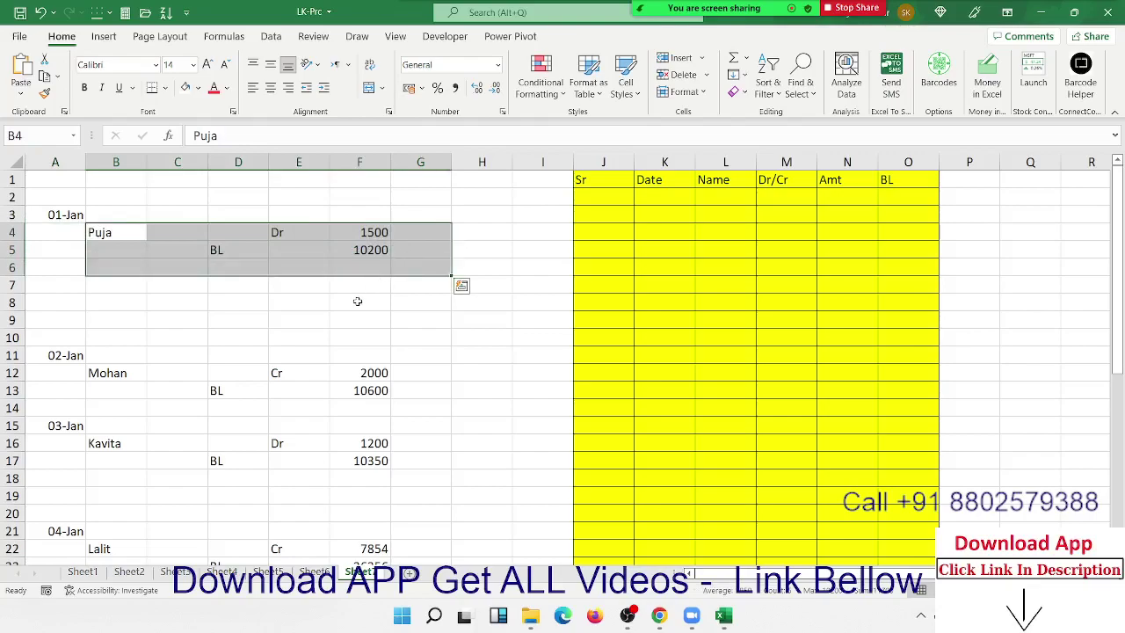
{"action": "left_click_drag", "start_coordinate": [54, 163], "coordinate": [253, 170]}
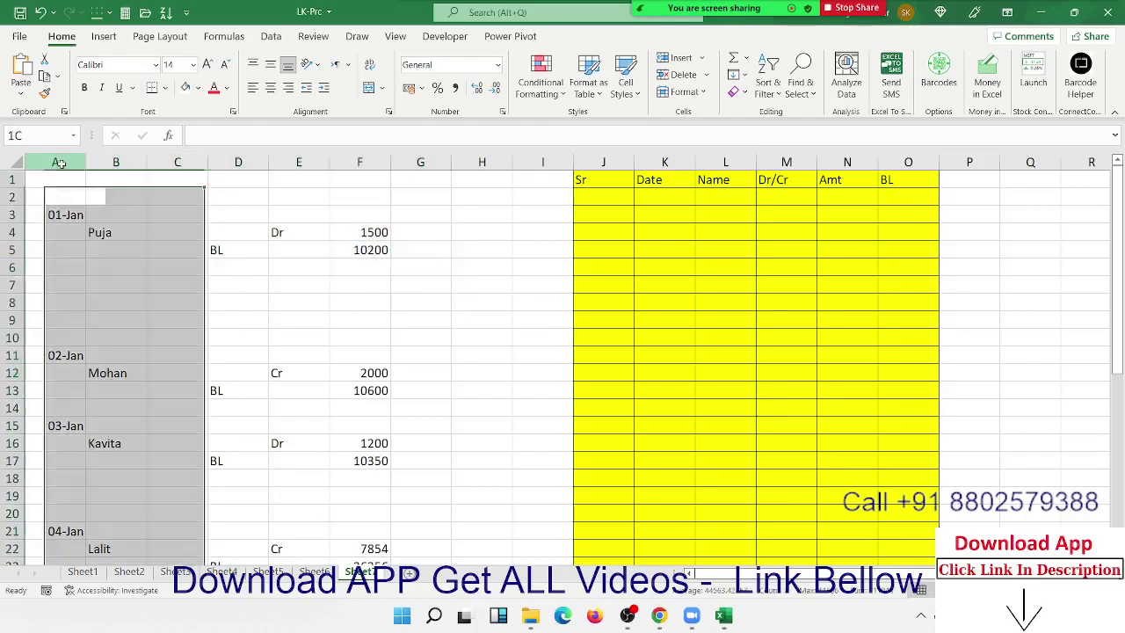
{"action": "left_click_drag", "start_coordinate": [132, 230], "coordinate": [139, 257]}
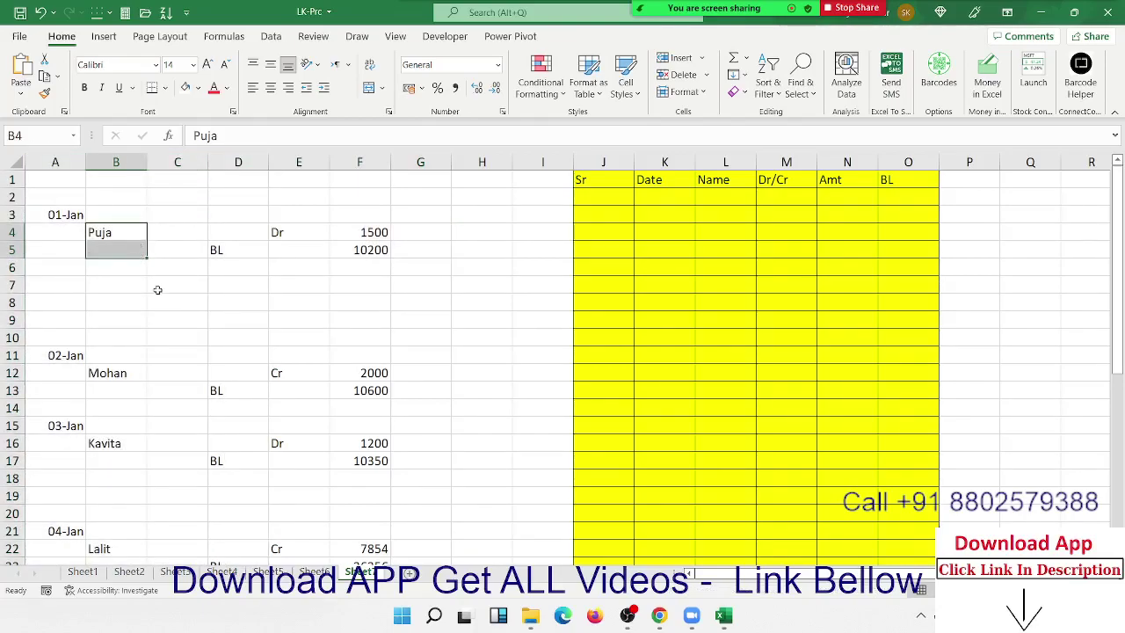
{"action": "left_click", "coordinate": [157, 289]}
{"action": "left_click", "coordinate": [70, 161]}
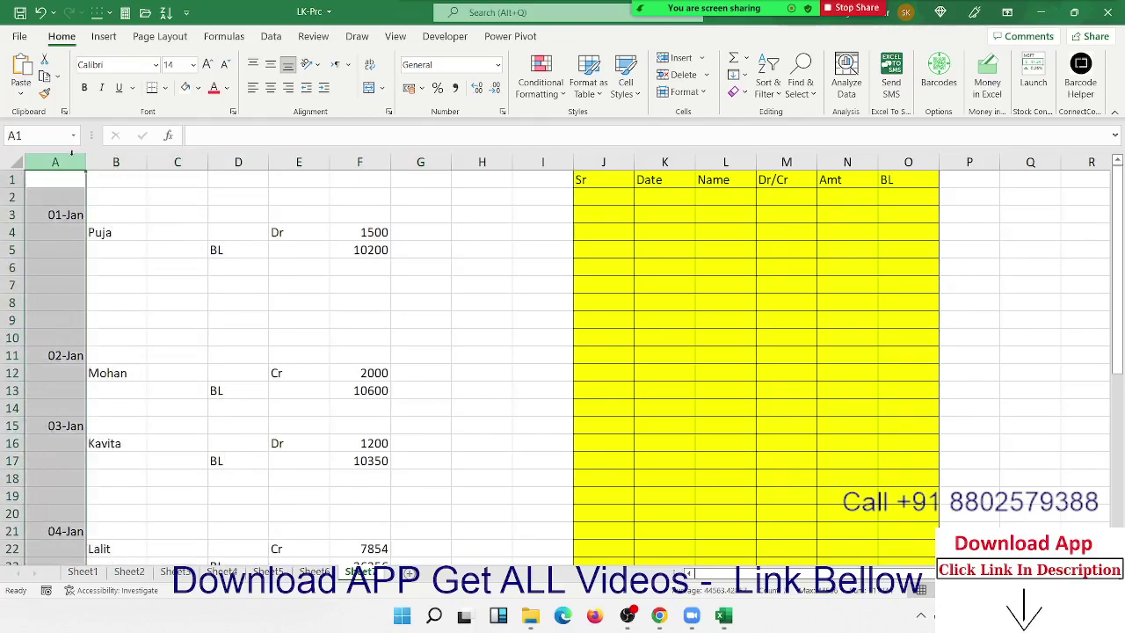
Insert a blank column A and enter =IF(B3>0,MAX($A$2:A2)+1,"") in A3
{"action": "key", "text": "ctrl+shift+plus"}
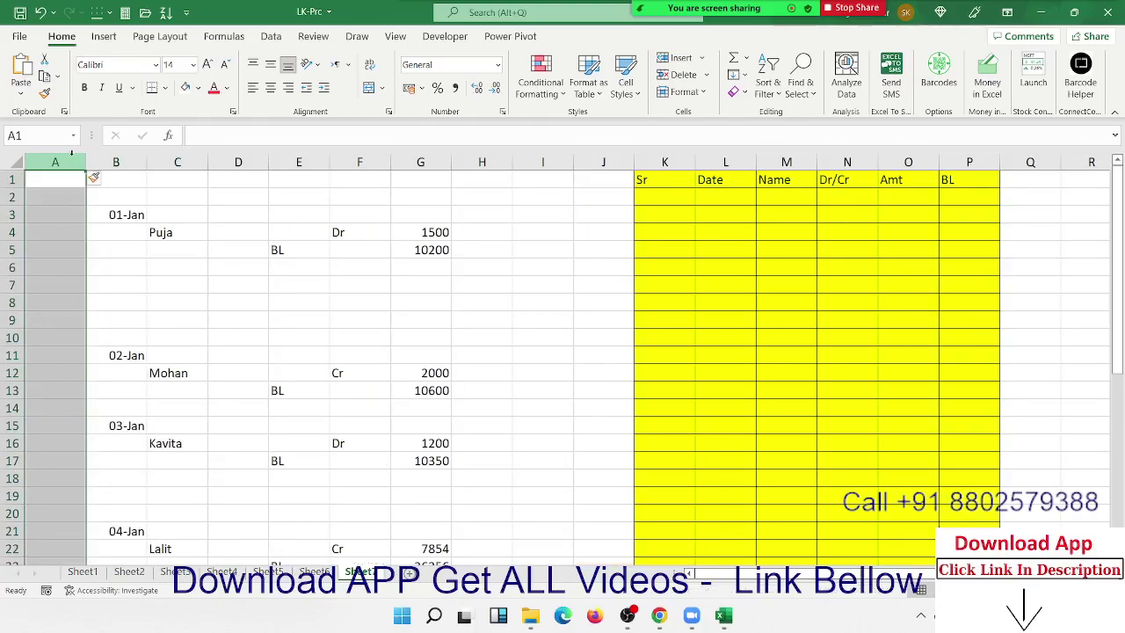
{"action": "left_click", "coordinate": [41, 215]}
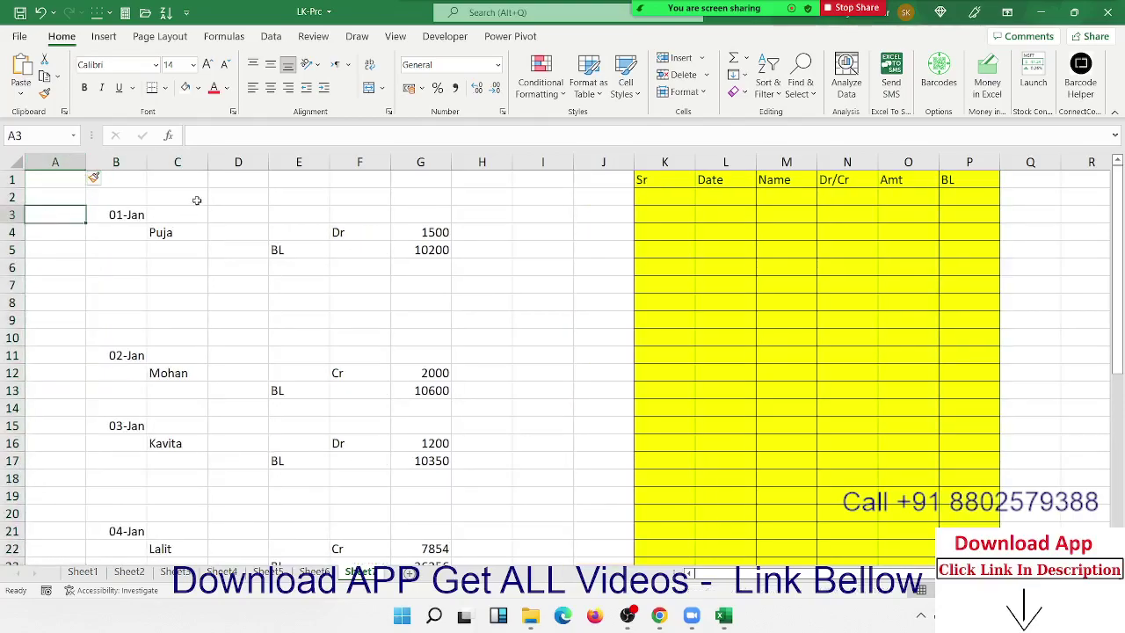
{"action": "type", "text": "=if"}
{"action": "key", "text": "Tab"}
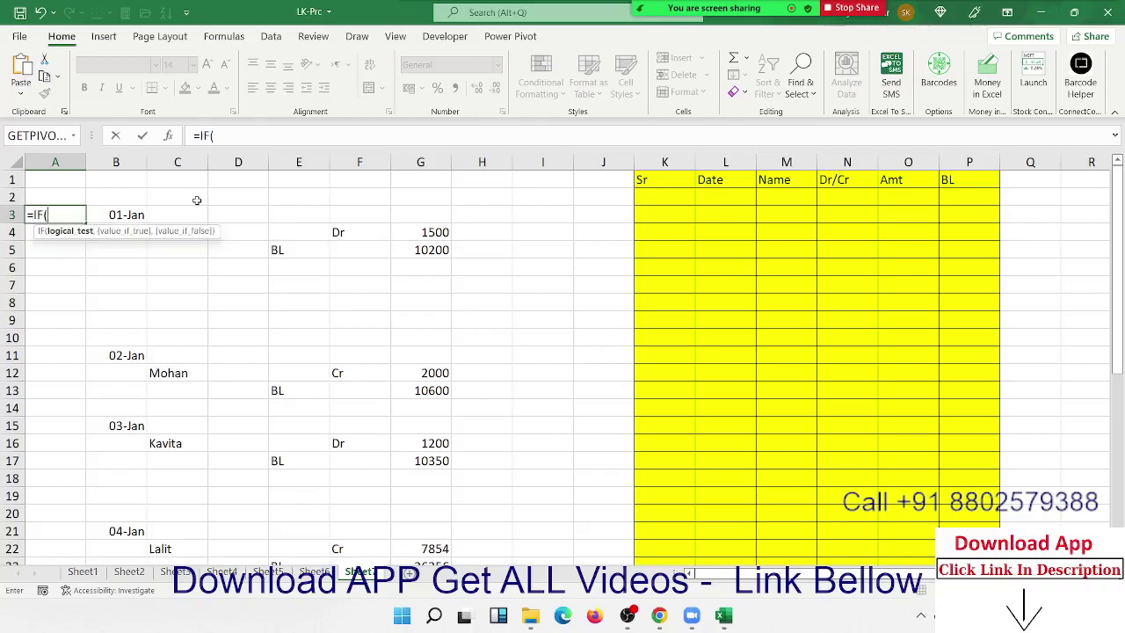
{"action": "key", "text": "Right"}
{"action": "type", "text": ">"}
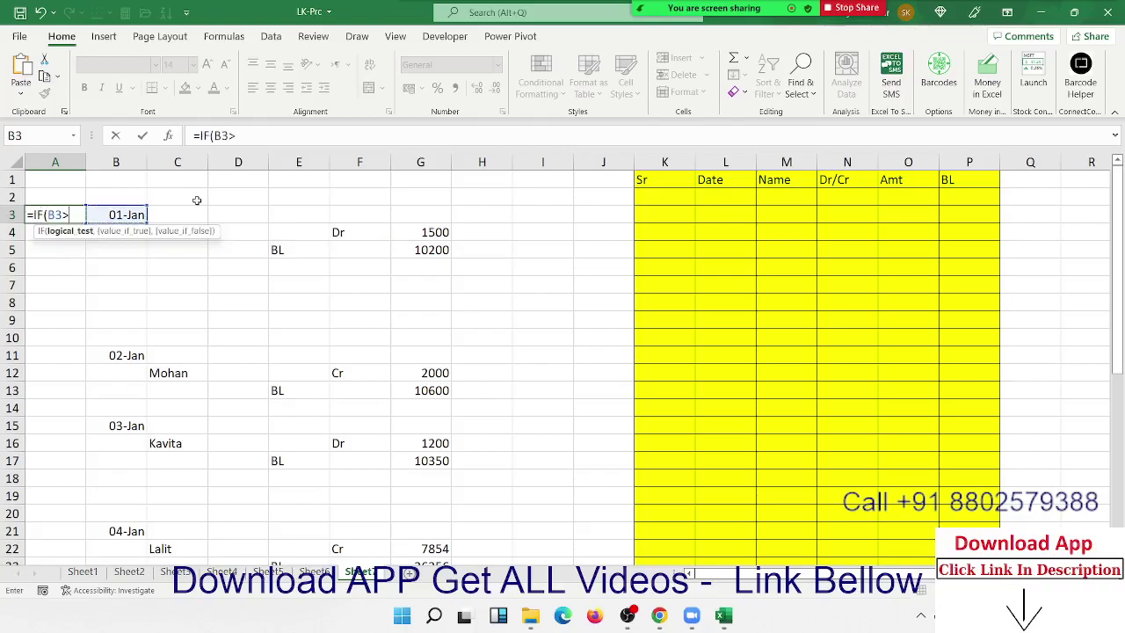
{"action": "type", "text": "0,m"}
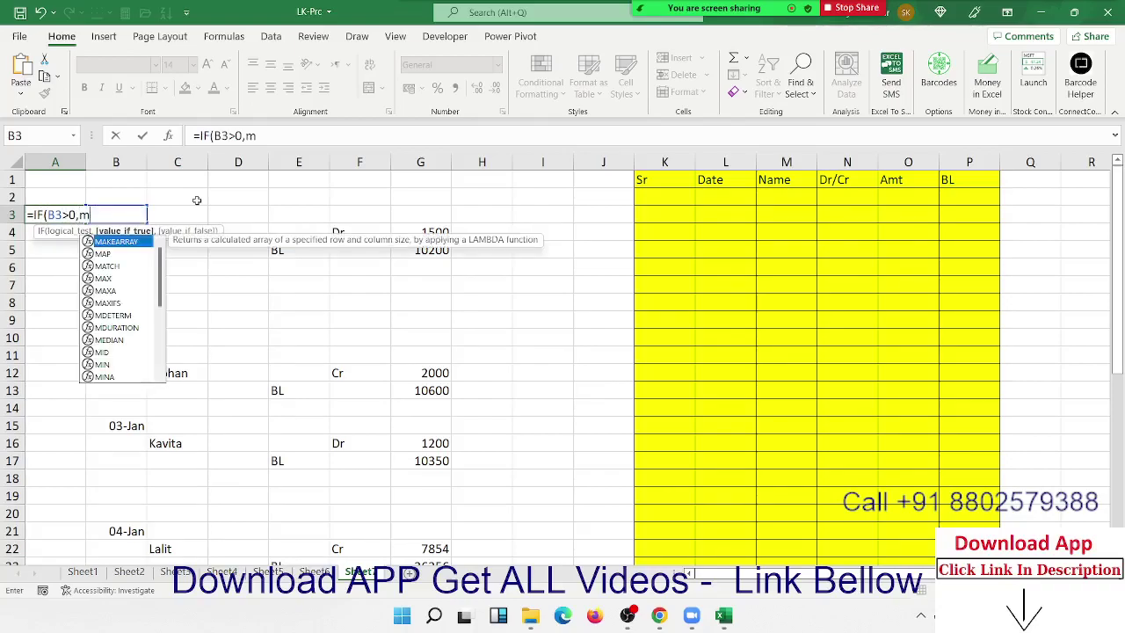
{"action": "type", "text": "ax"}
{"action": "key", "text": "Tab"}
{"action": "key", "text": "Up"}
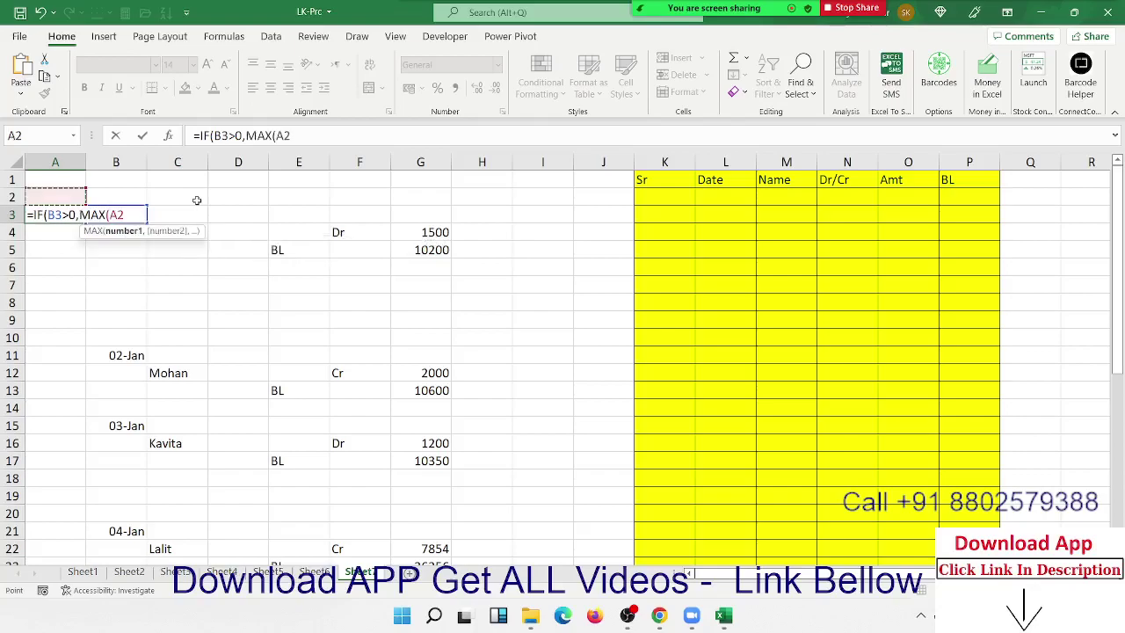
{"action": "type", "text": ":A2)+"}
{"action": "type", "text": "1,"}
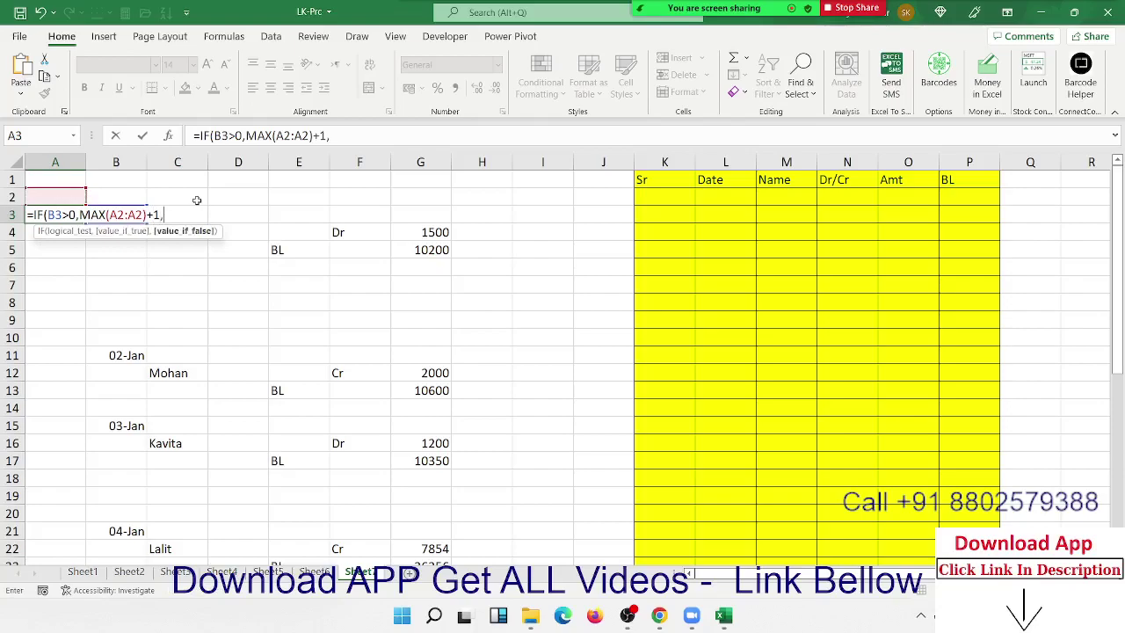
{"action": "type", "text": "\"\")"}
{"action": "left_click", "coordinate": [117, 214]}
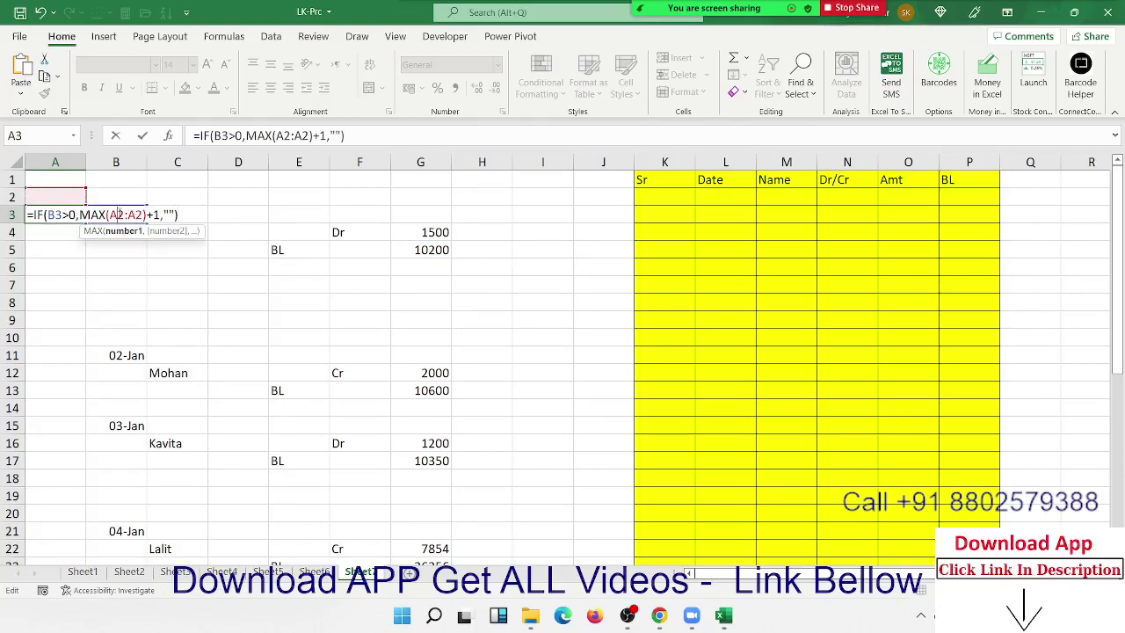
{"action": "key", "text": "F4"}
{"action": "key", "text": "Return"}
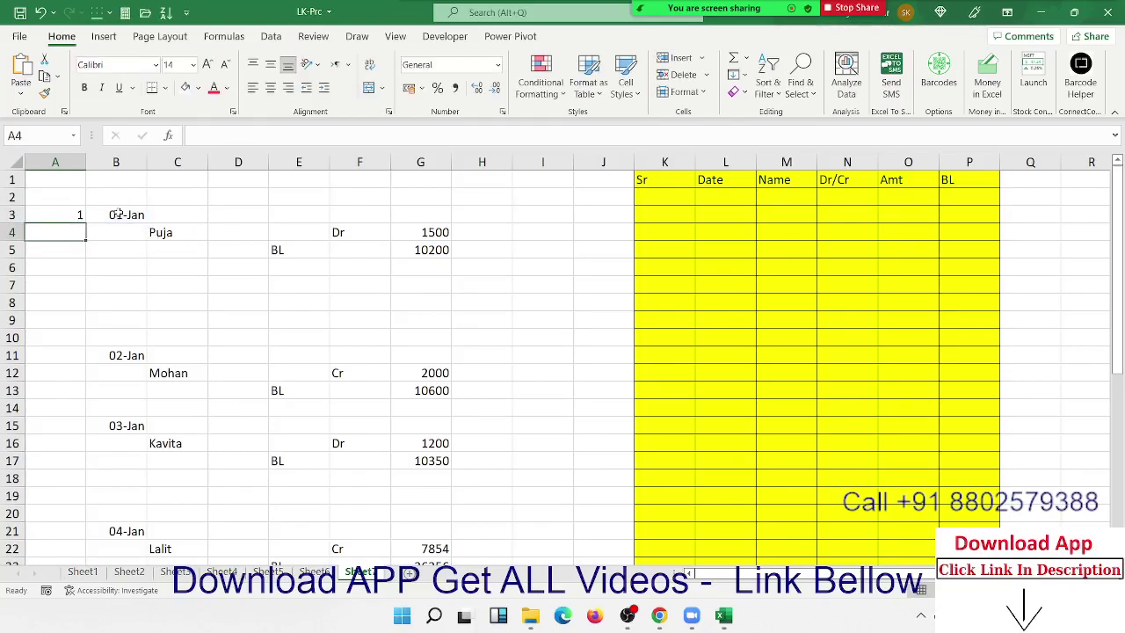
Fill the A3 serial-number formula down column A to row 42
{"action": "left_click", "coordinate": [81, 216]}
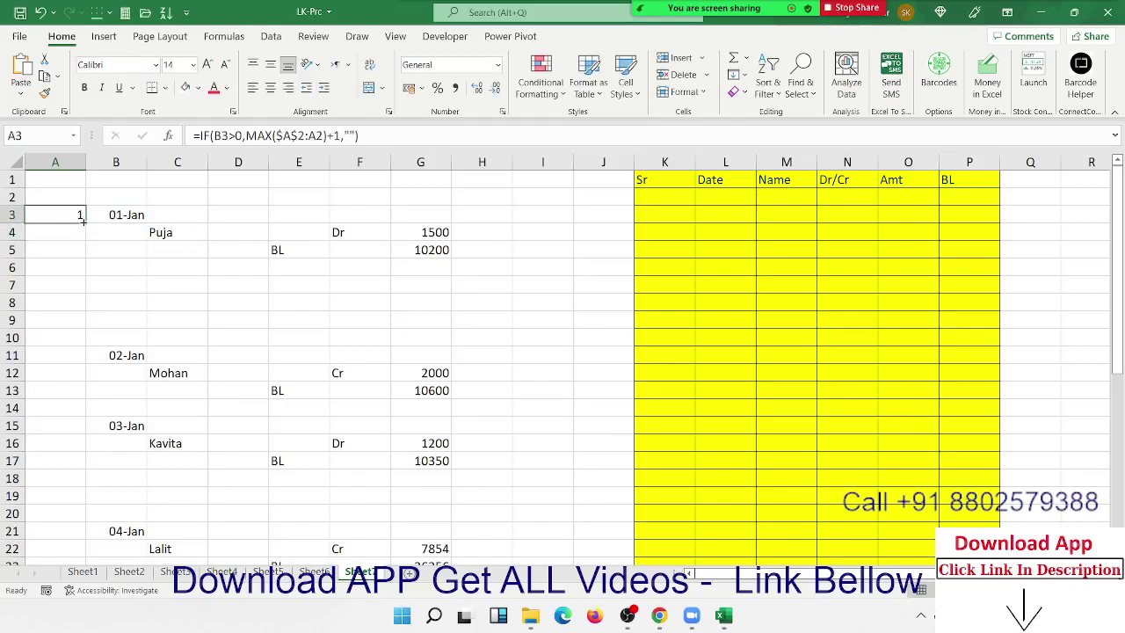
{"action": "left_click_drag", "start_coordinate": [80, 225], "coordinate": [78, 629]}
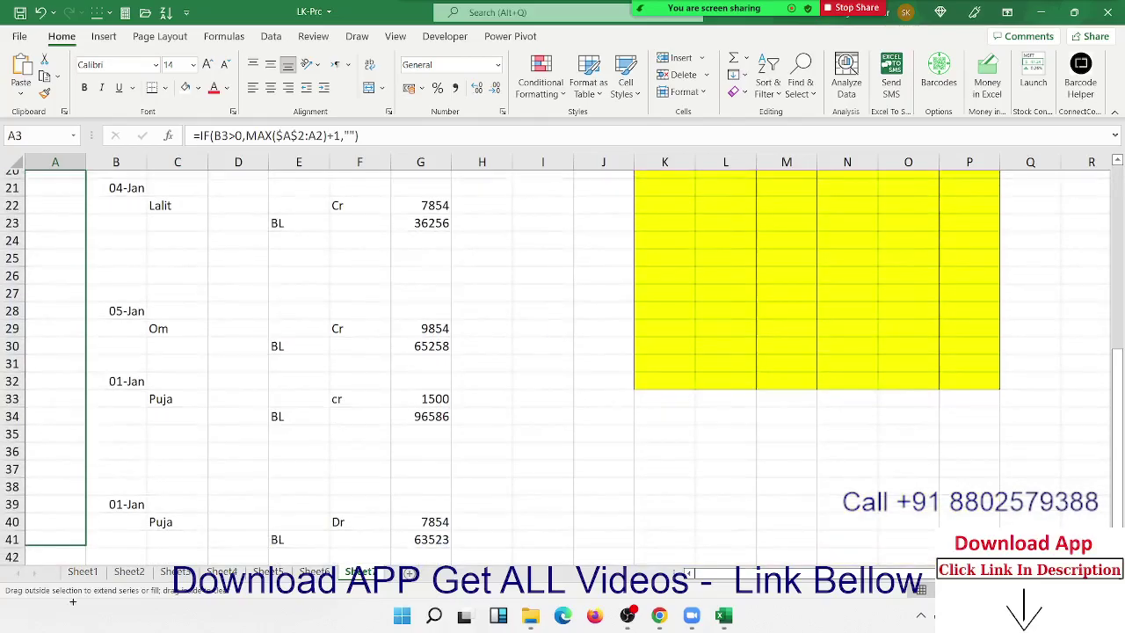
{"action": "left_click_drag", "start_coordinate": [79, 629], "coordinate": [84, 522]}
{"action": "scroll", "coordinate": [132, 409], "scroll_direction": "up", "scroll_amount": 7}
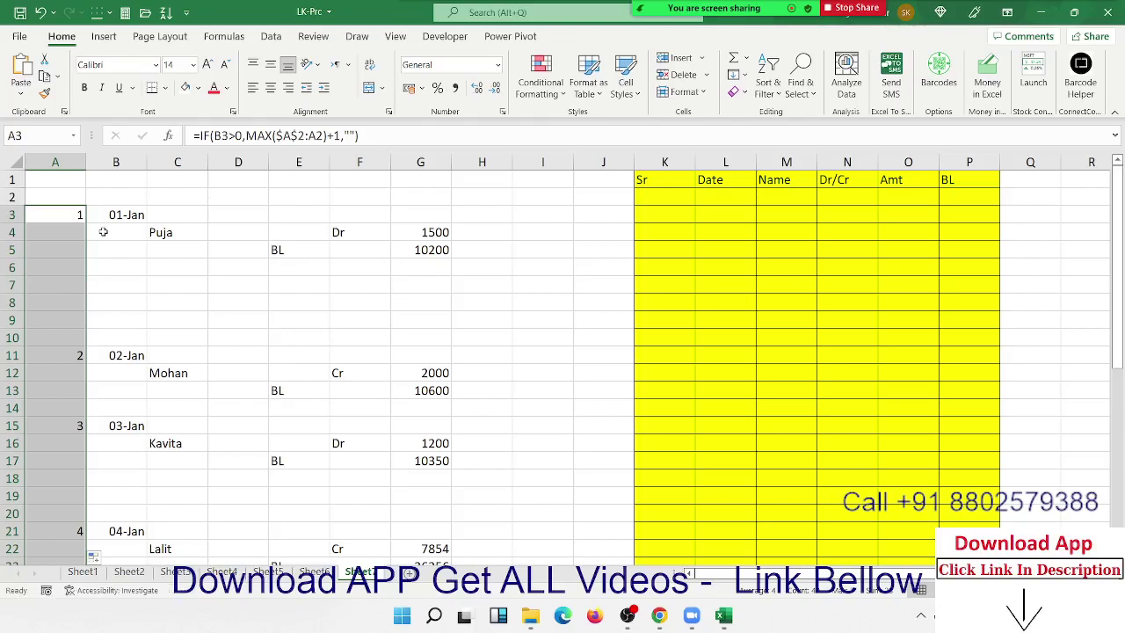
{"action": "scroll", "coordinate": [88, 299], "scroll_direction": "down", "scroll_amount": 7}
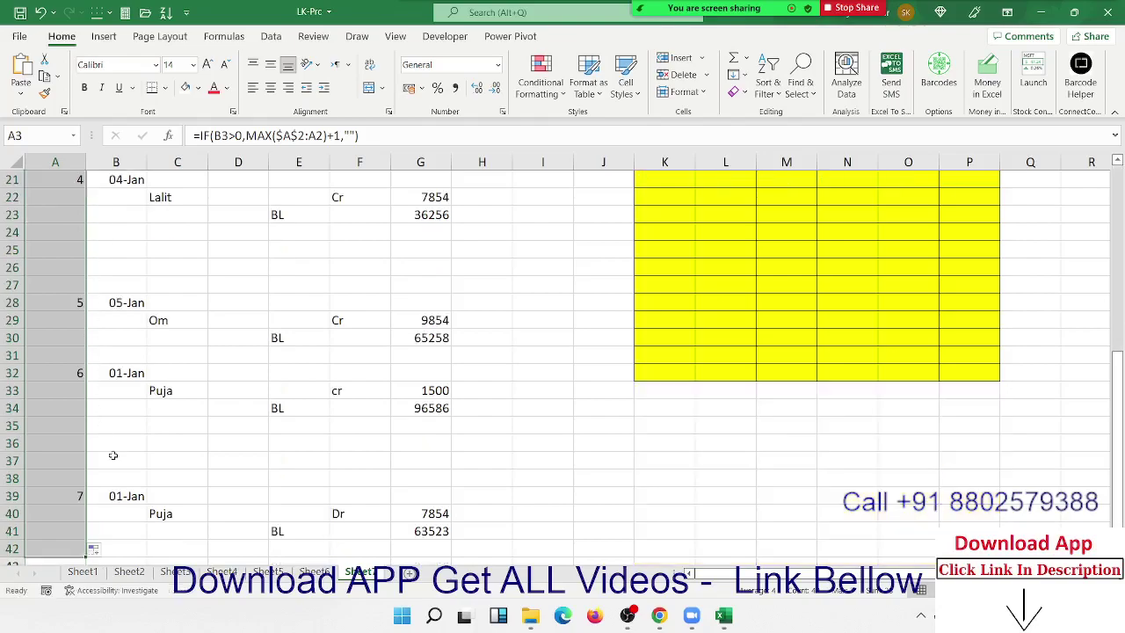
{"action": "scroll", "coordinate": [110, 431], "scroll_direction": "up", "scroll_amount": 5}
{"action": "scroll", "coordinate": [111, 430], "scroll_direction": "up", "scroll_amount": 2}
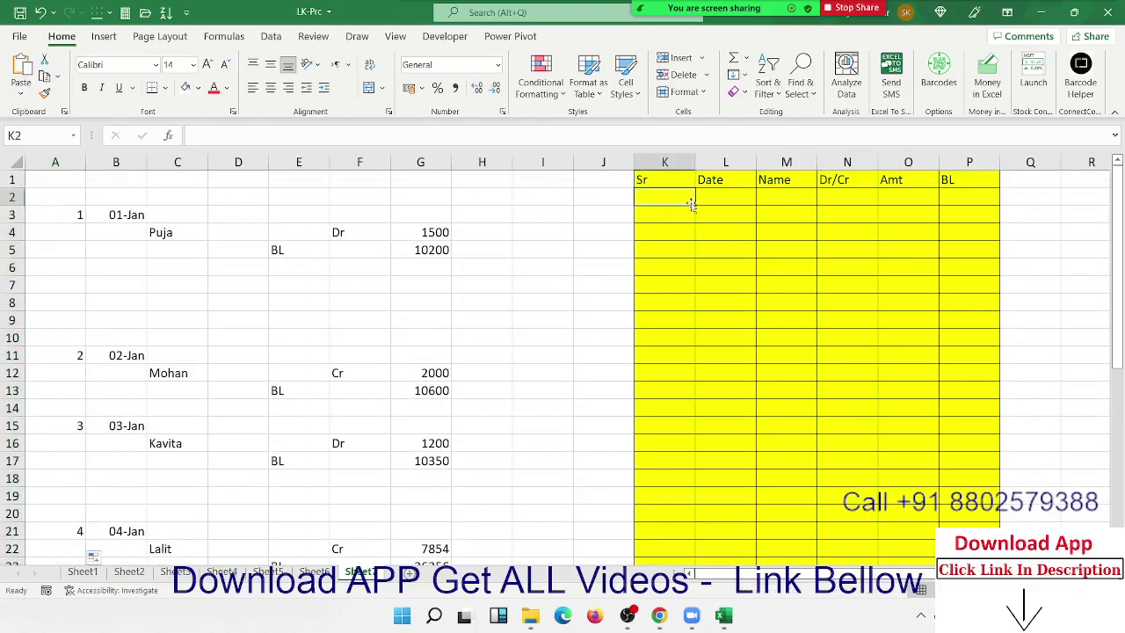
Enter 1 as the first Sr value and =IF(K2+1>MAX(A:A),"",K2+1) in K3
{"action": "type", "text": "1"}
{"action": "key", "text": "Return"}
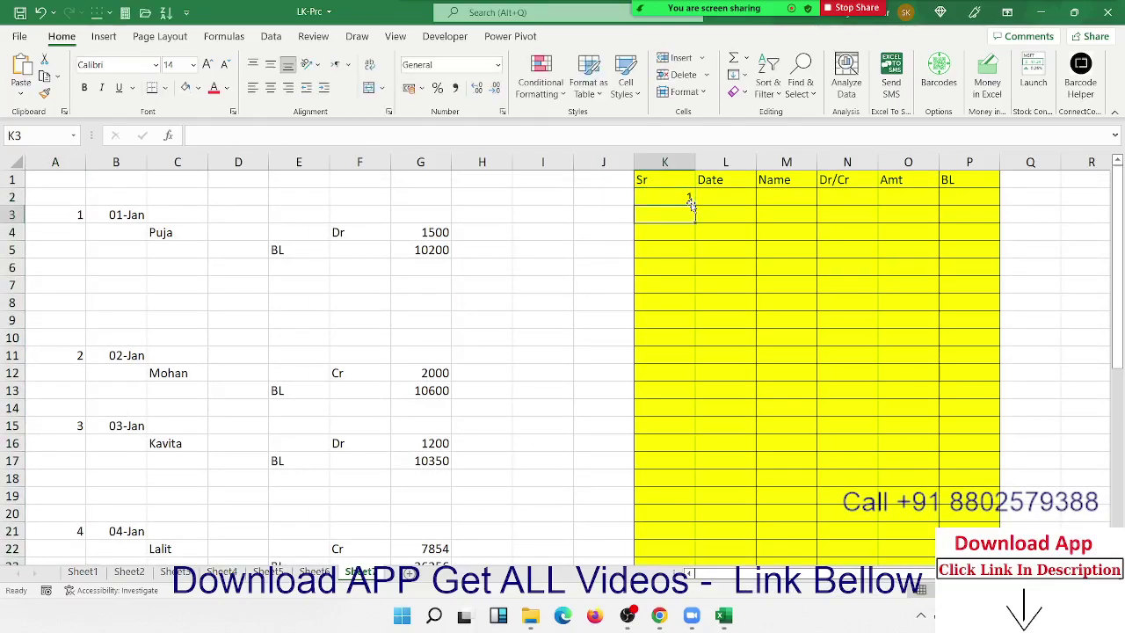
{"action": "type", "text": "=IF("}
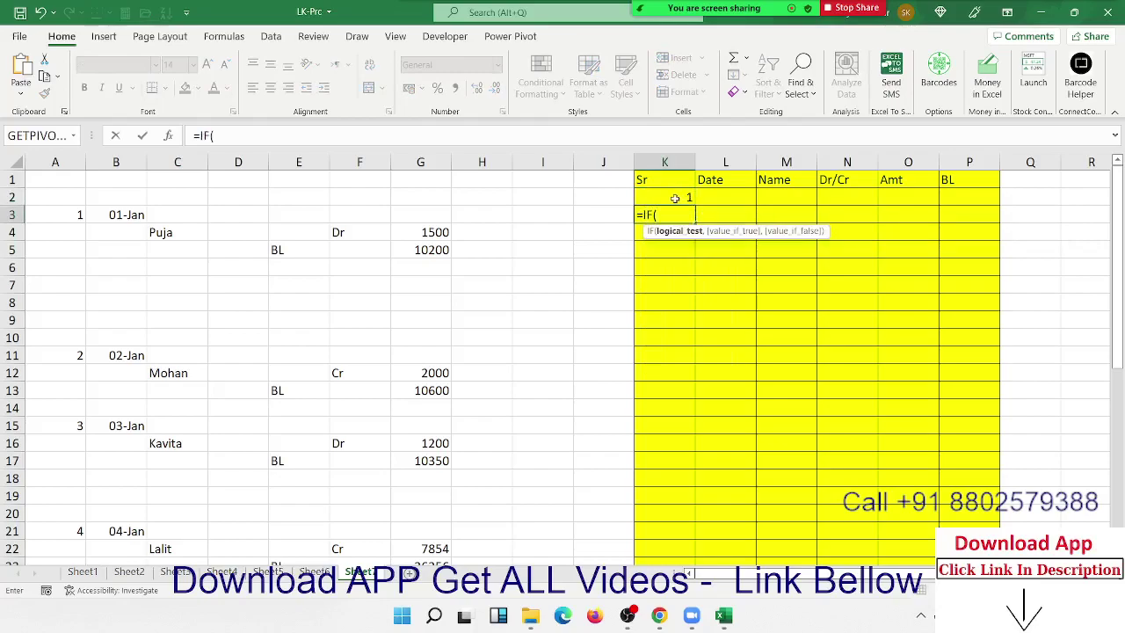
{"action": "left_click", "coordinate": [674, 198]}
{"action": "type", "text": "+1>"}
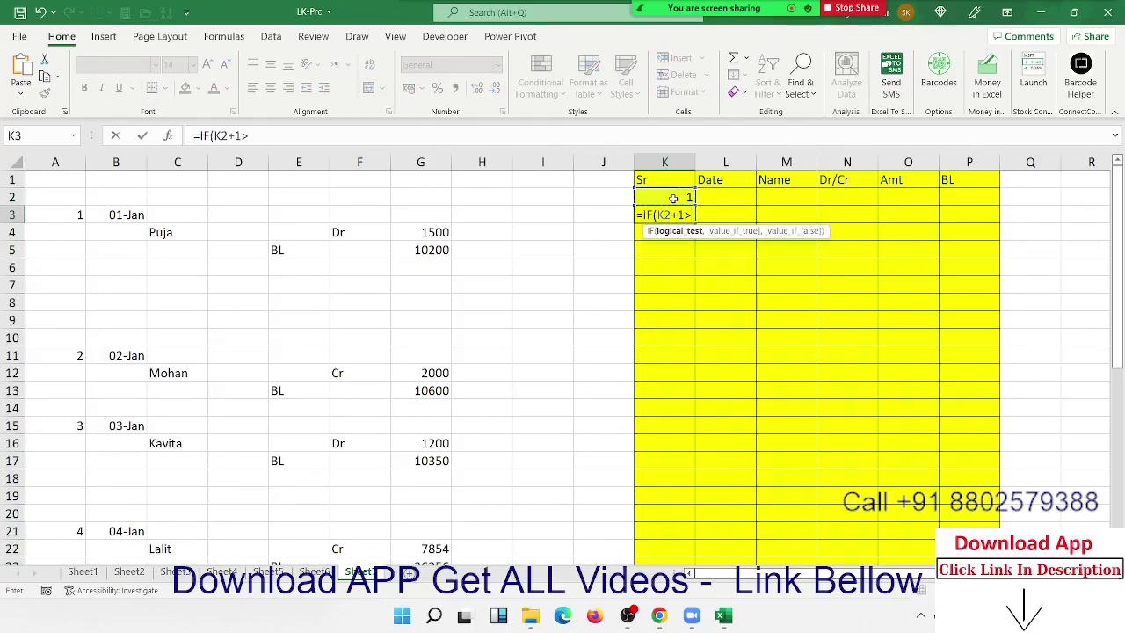
{"action": "type", "text": "max"}
{"action": "key", "text": "Tab"}
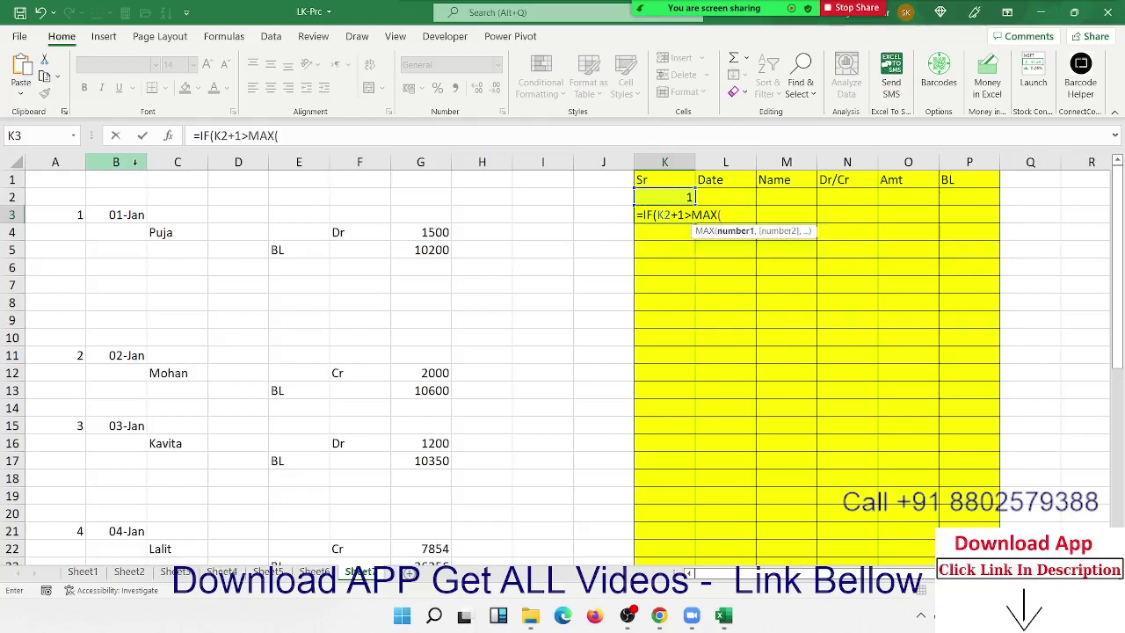
{"action": "left_click", "coordinate": [63, 161]}
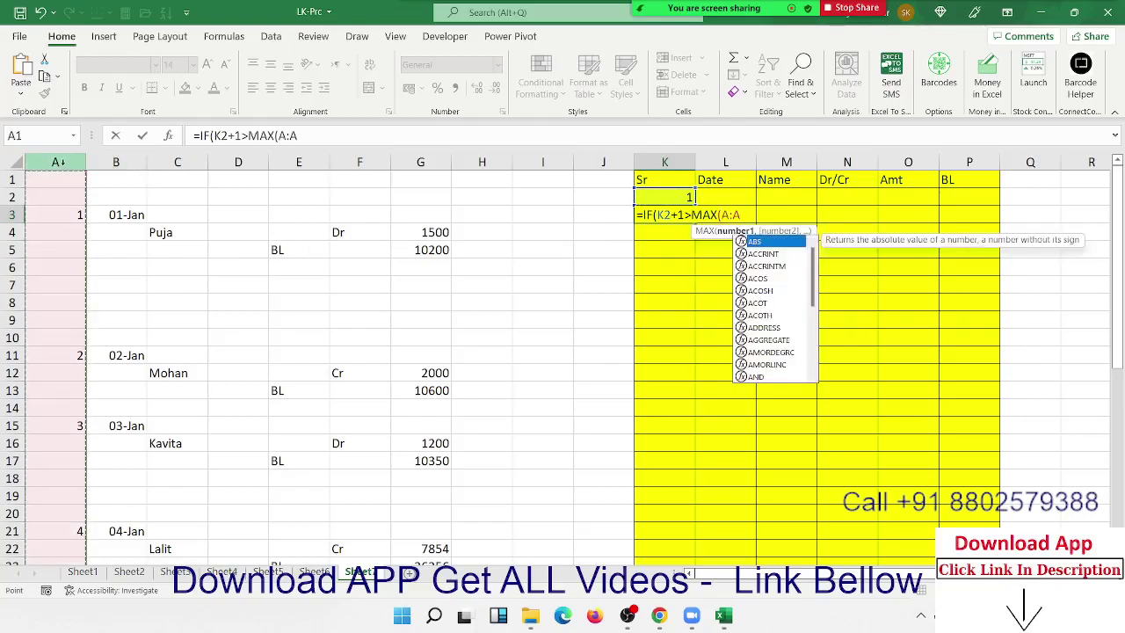
{"action": "type", "text": "),"}
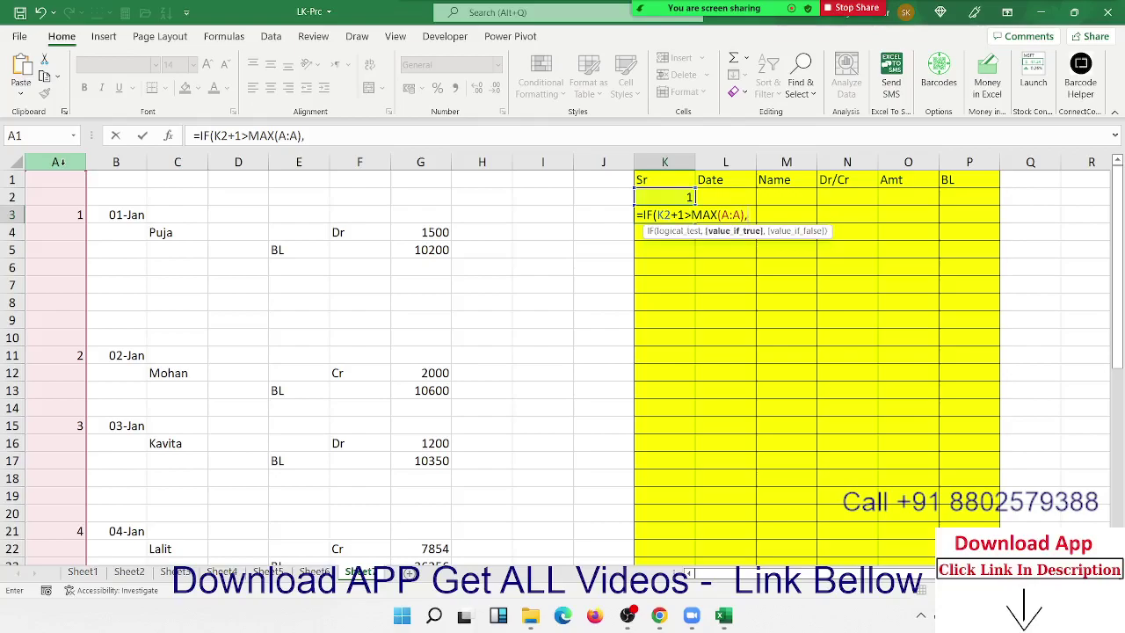
{"action": "type", "text": "\"\",K2"}
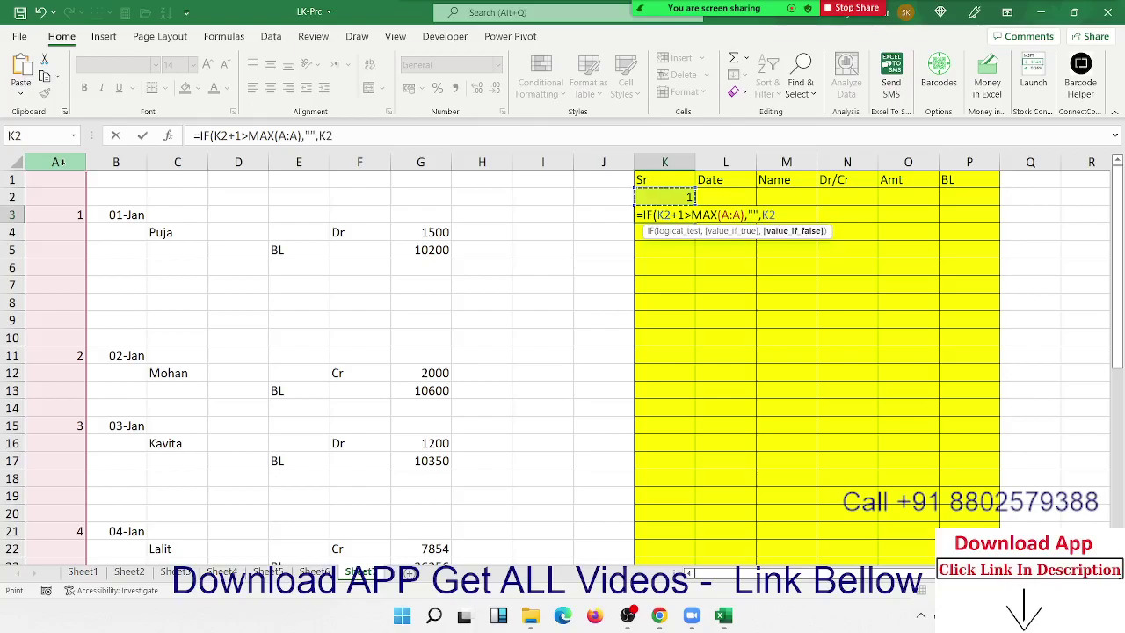
{"action": "type", "text": "+1"}
{"action": "key", "text": "Return"}
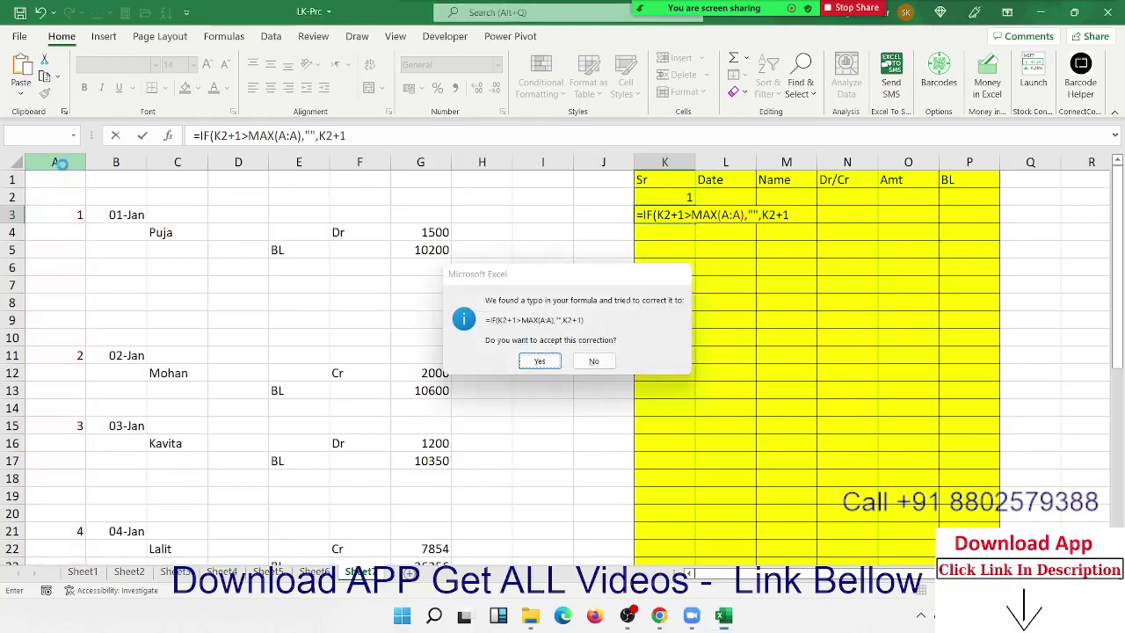
{"action": "key", "text": "Return"}
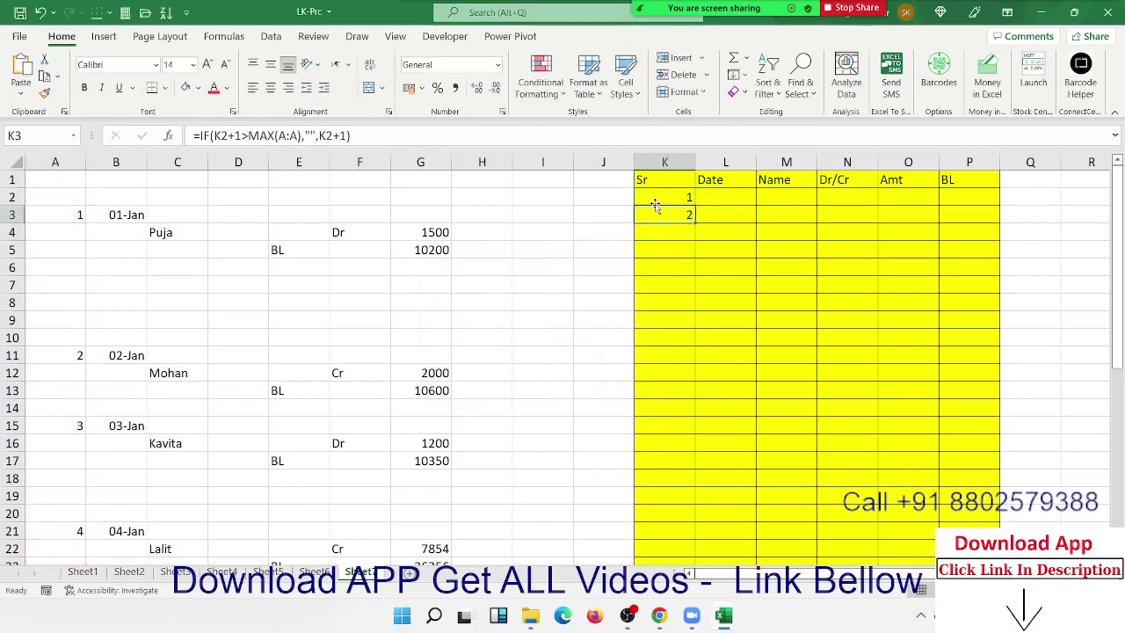
Wrap the K3 formula in IFERROR with a blank fallback and fill it down to K15
{"action": "double_click", "coordinate": [666, 215]}
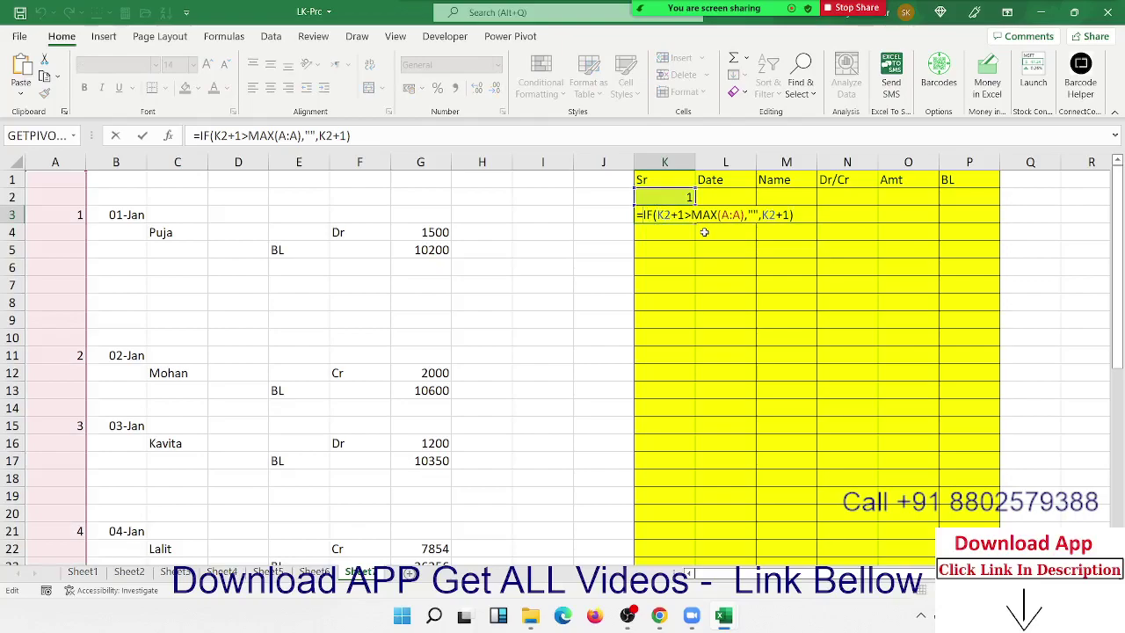
{"action": "type", "text": "IFERROR("}
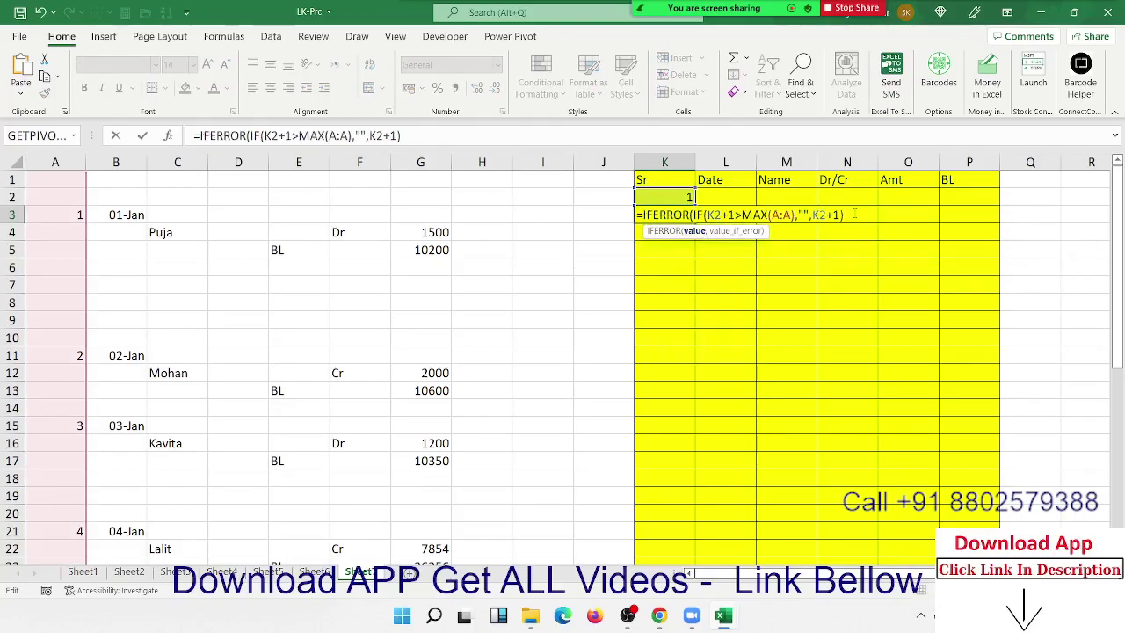
{"action": "type", "text": ","}
{"action": "key", "text": "Return"}
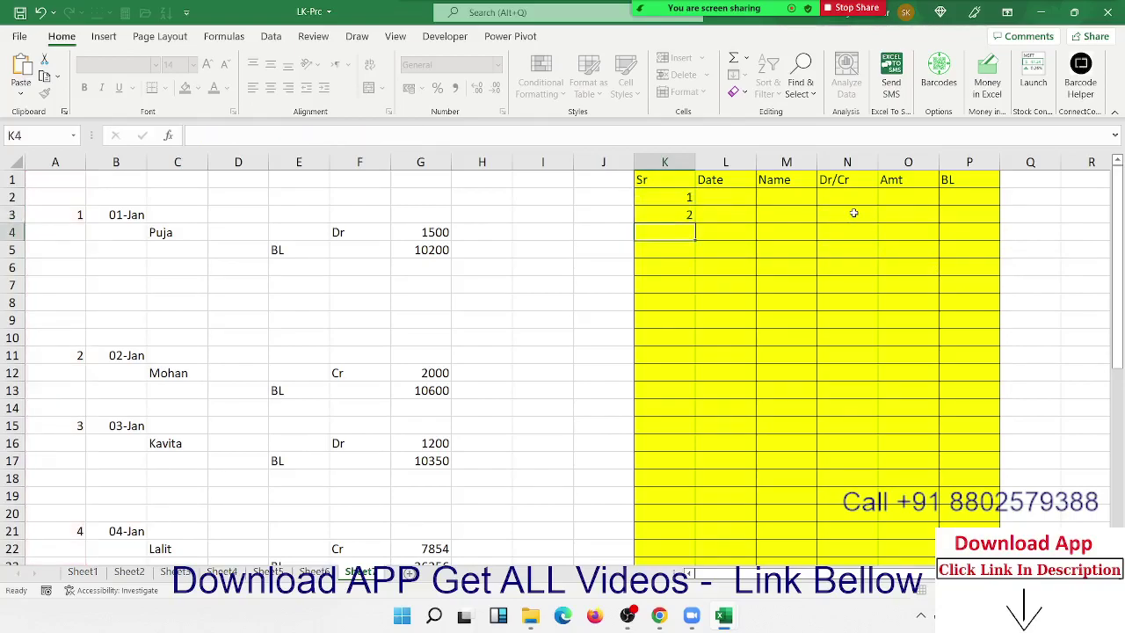
{"action": "left_click_drag", "start_coordinate": [664, 215], "coordinate": [670, 438]}
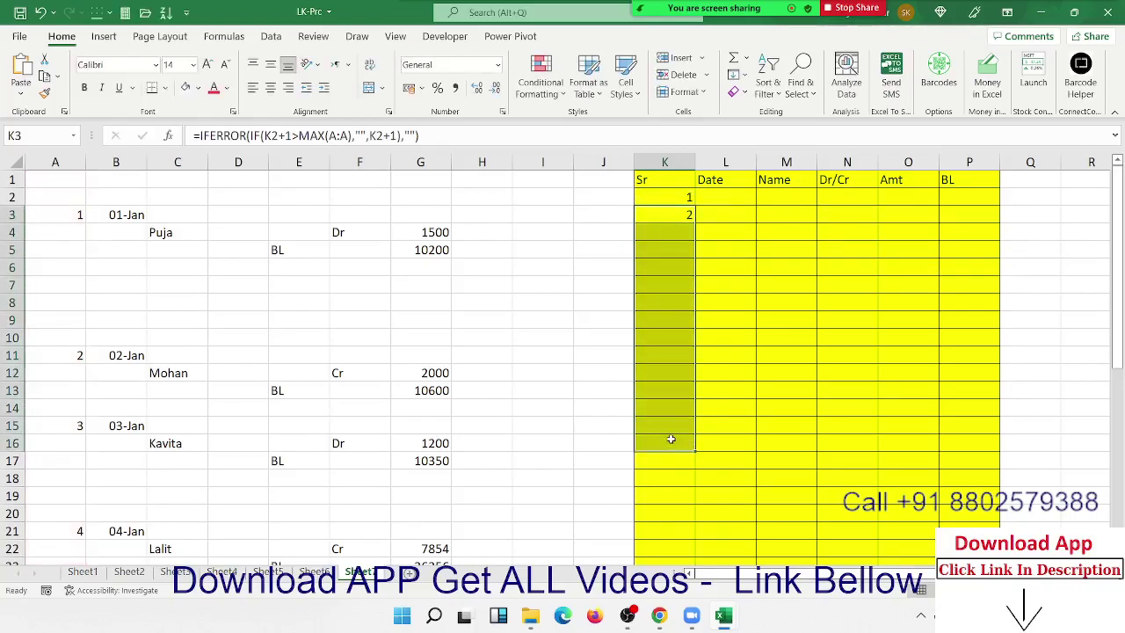
{"action": "key", "text": "ctrl+d"}
{"action": "left_click", "coordinate": [653, 291]}
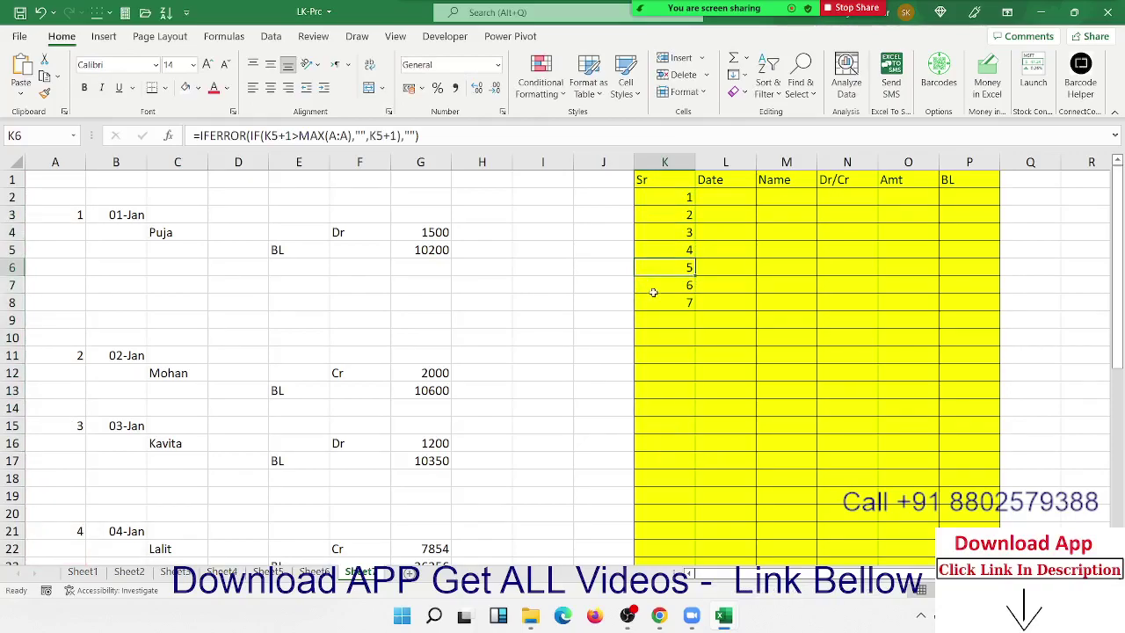
{"action": "left_click", "coordinate": [706, 195]}
Enter =VLOOKUP(K2,A:B,2,0) in L2 to fetch the date
{"action": "type", "text": "=v"}
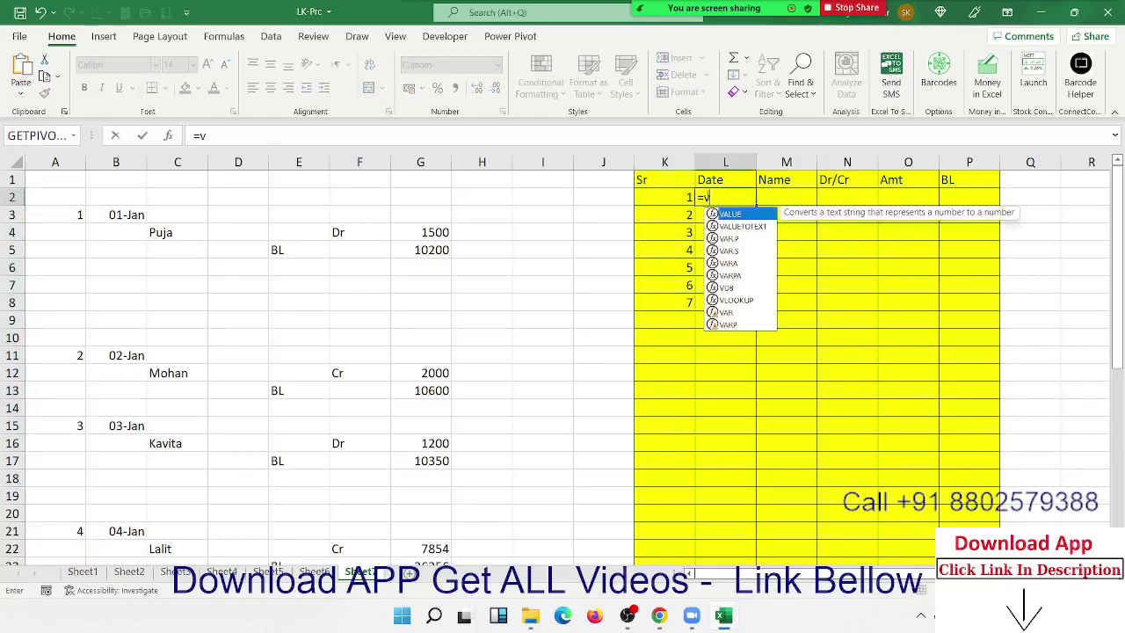
{"action": "type", "text": "lookup("}
{"action": "key", "text": "Left"}
{"action": "type", "text": ","}
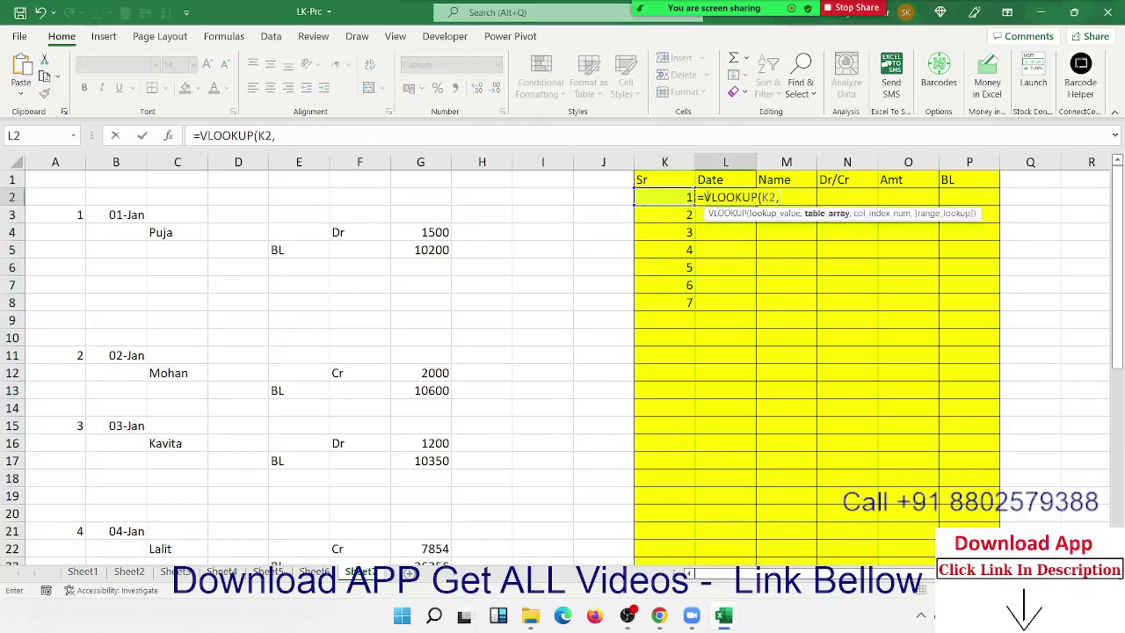
{"action": "left_click_drag", "start_coordinate": [54, 162], "coordinate": [92, 191]}
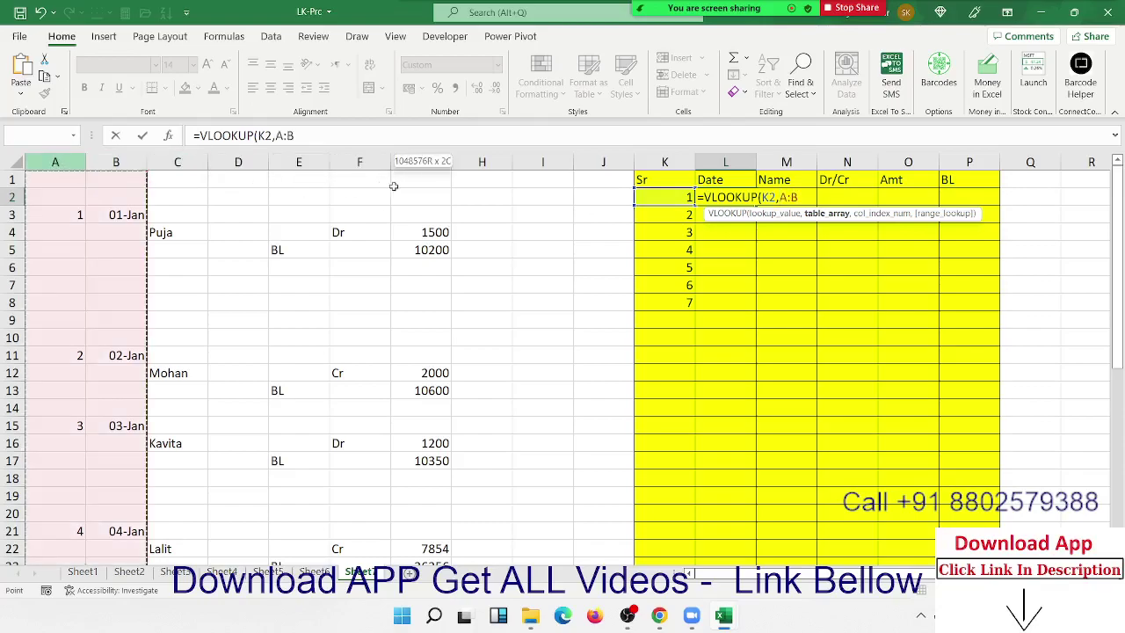
{"action": "type", "text": ","}
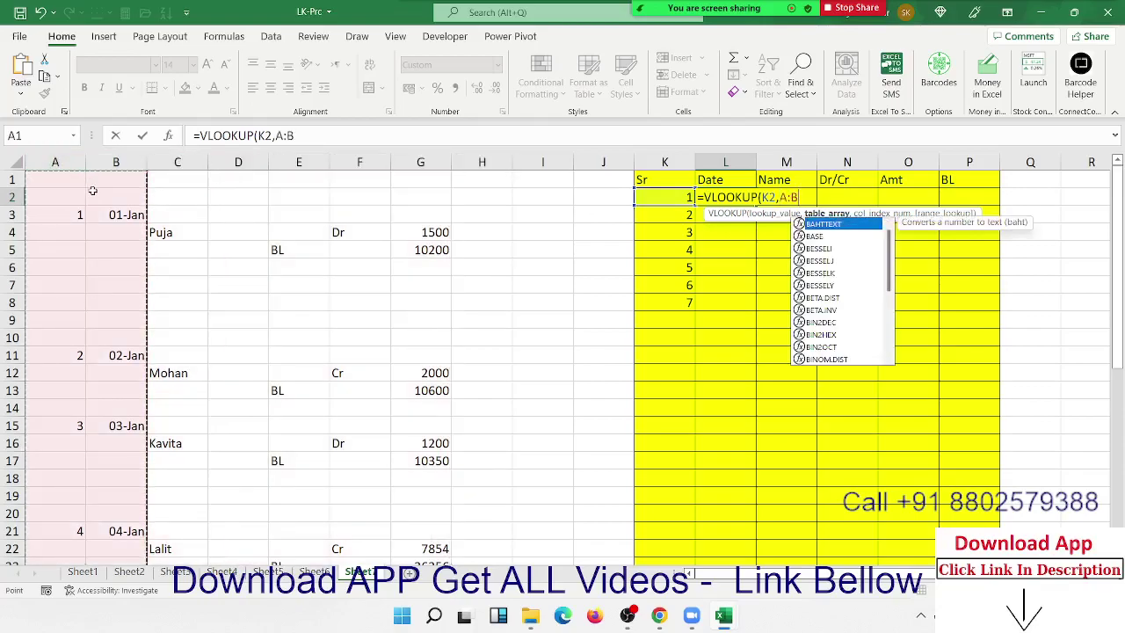
{"action": "type", "text": "2,0"}
{"action": "key", "text": "ctrl+Return"}
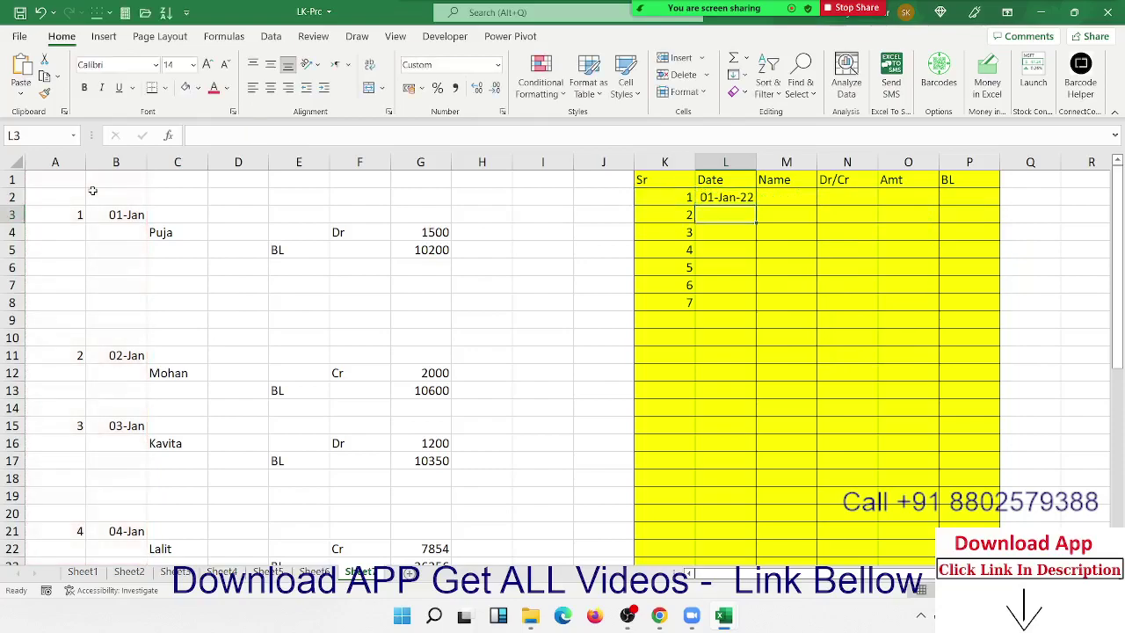
Wrap the L2 date lookup in IFERROR with a fallback value
{"action": "double_click", "coordinate": [740, 197]}
{"action": "left_click", "coordinate": [703, 198]}
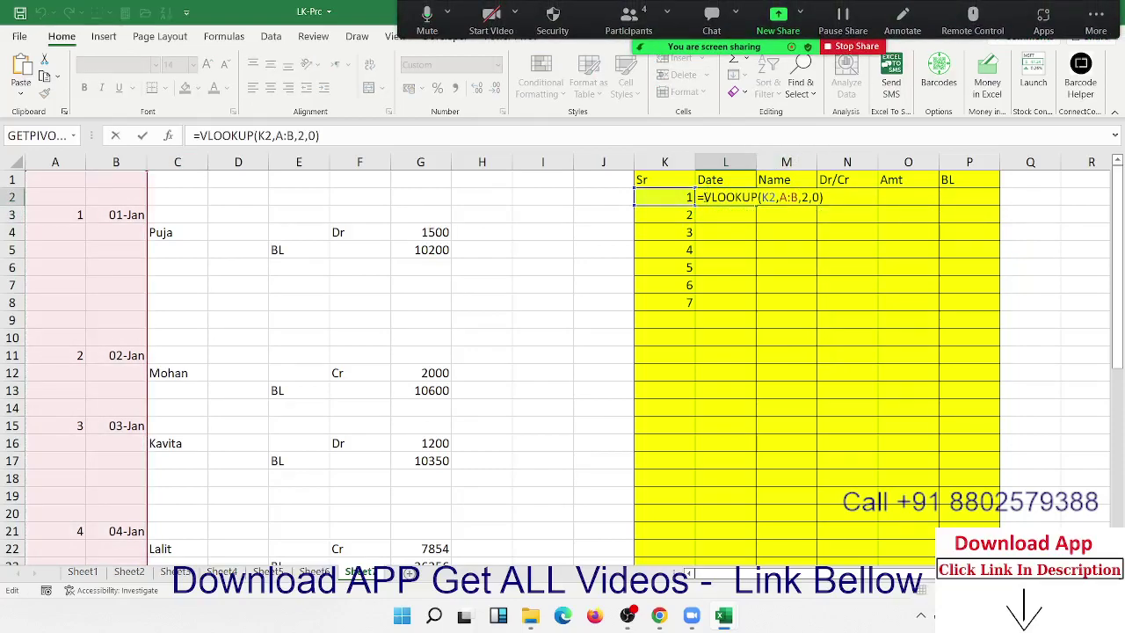
{"action": "type", "text": "IFERROR("}
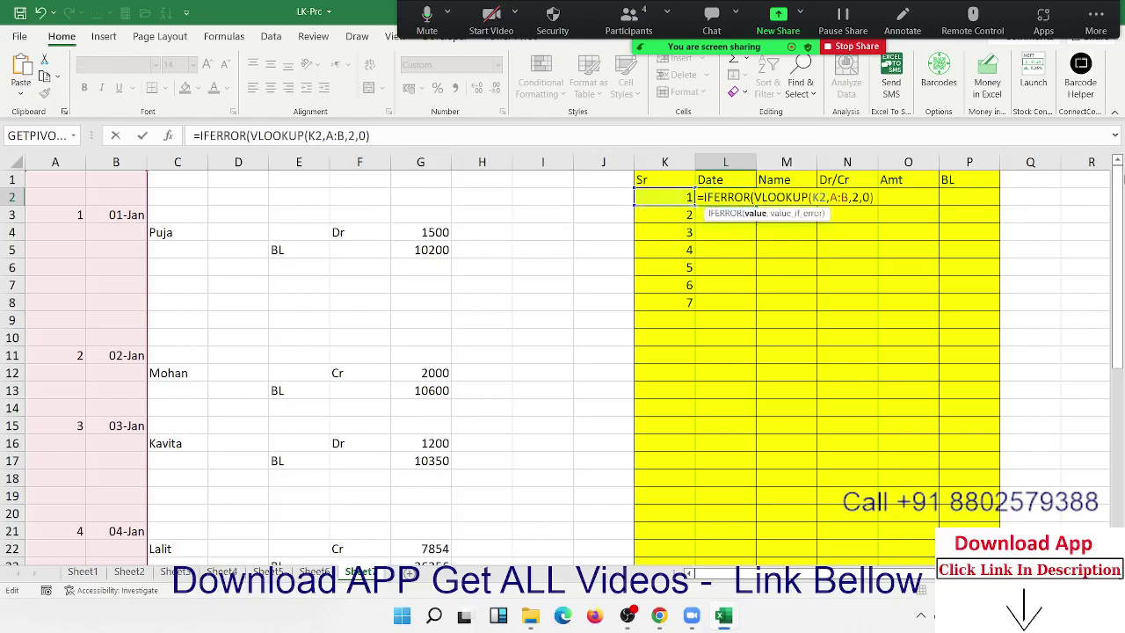
{"action": "left_click", "coordinate": [870, 198]}
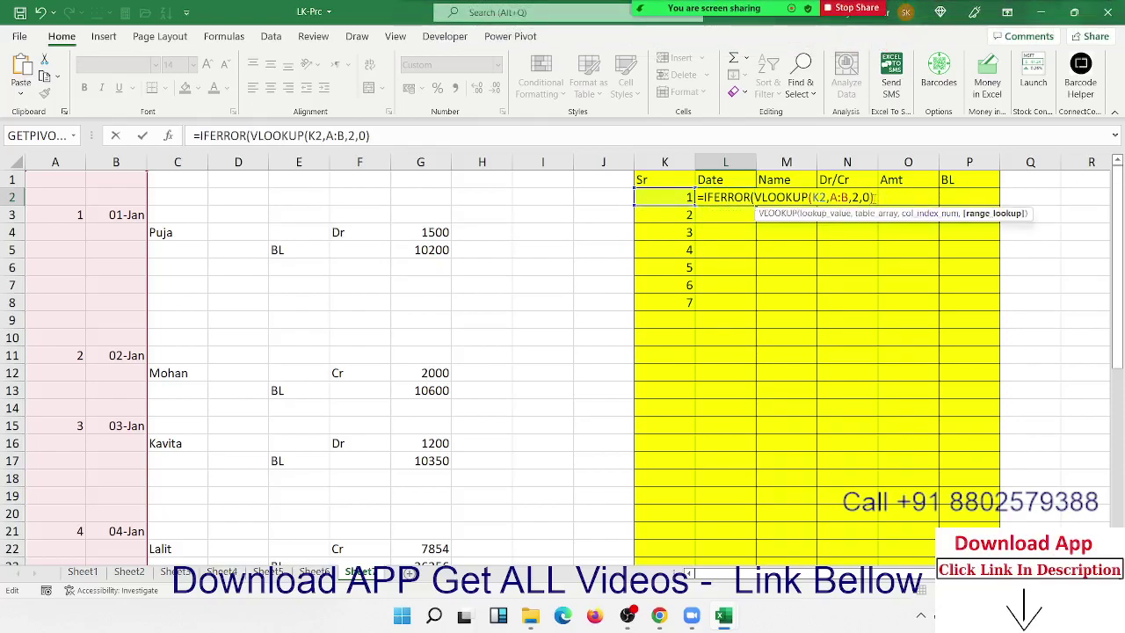
{"action": "left_click", "coordinate": [875, 198]}
{"action": "type", "text": ",0"}
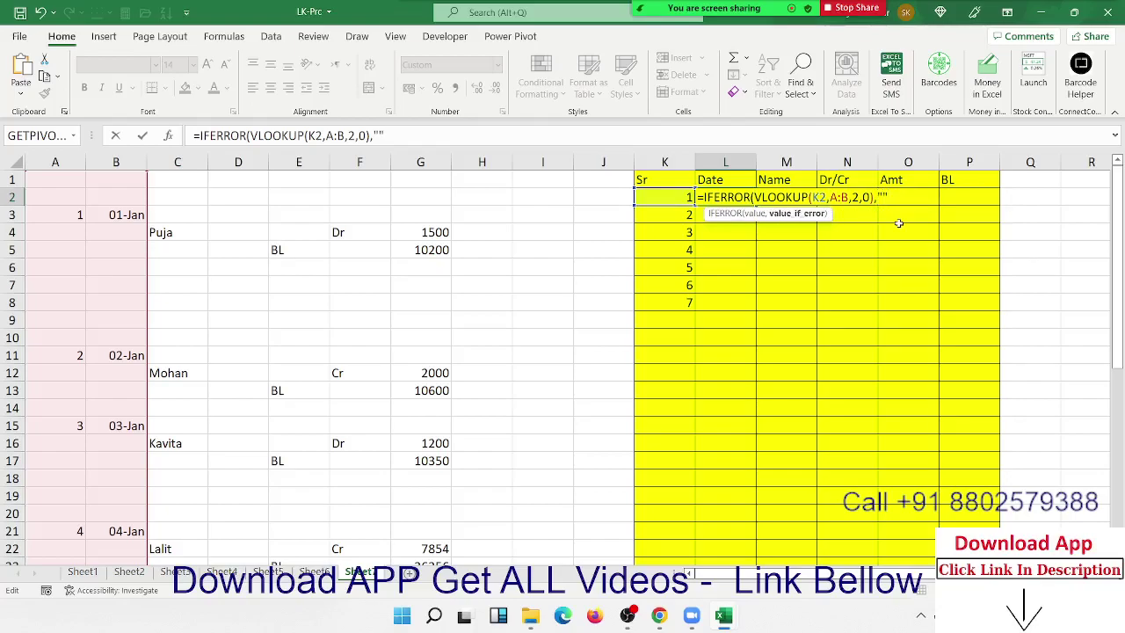
{"action": "type", "text": ")"}
{"action": "key", "text": "Return"}
Copy the date formula down to L16 and check the dates in empty rows
{"action": "left_click", "coordinate": [753, 198]}
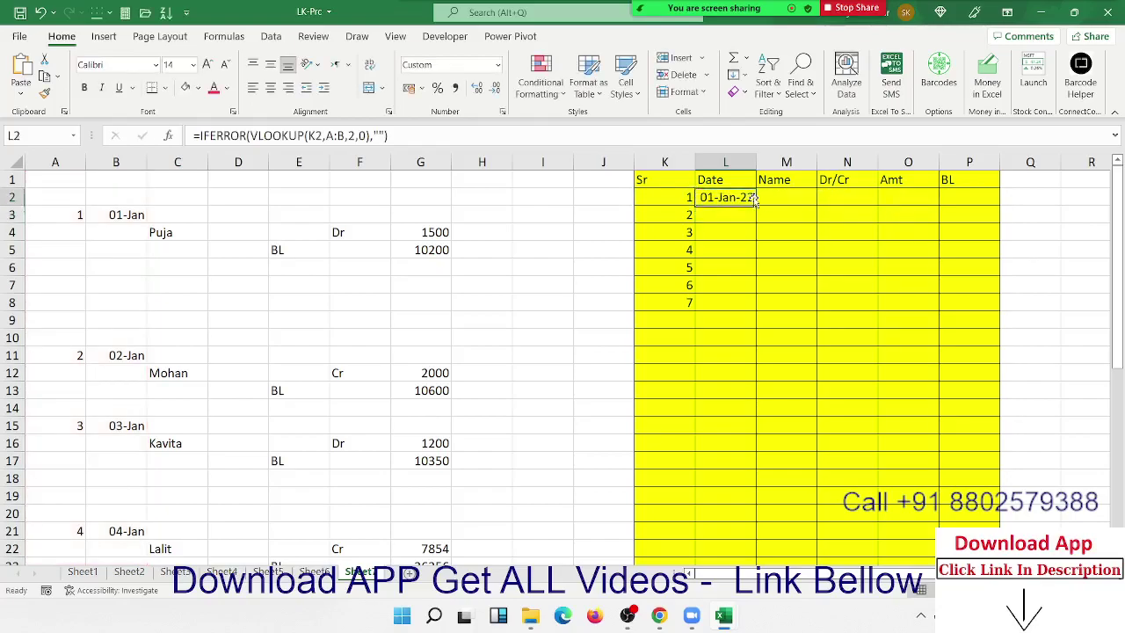
{"action": "left_click_drag", "start_coordinate": [754, 199], "coordinate": [753, 445]}
{"action": "left_click", "coordinate": [736, 199]}
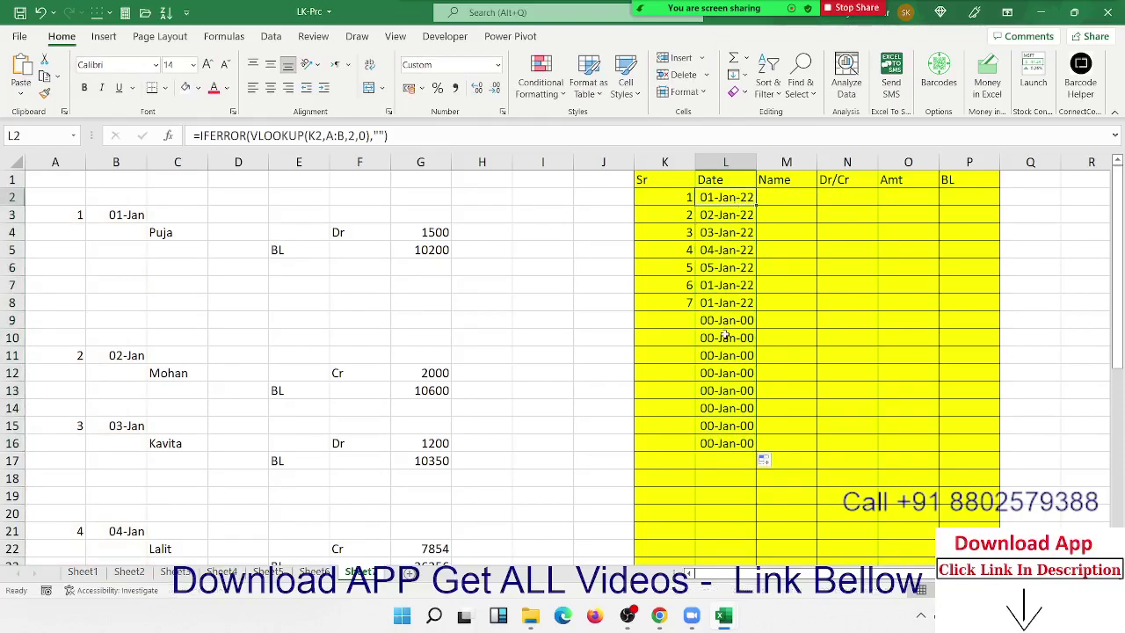
{"action": "left_click", "coordinate": [700, 422]}
{"action": "left_click", "coordinate": [698, 319]}
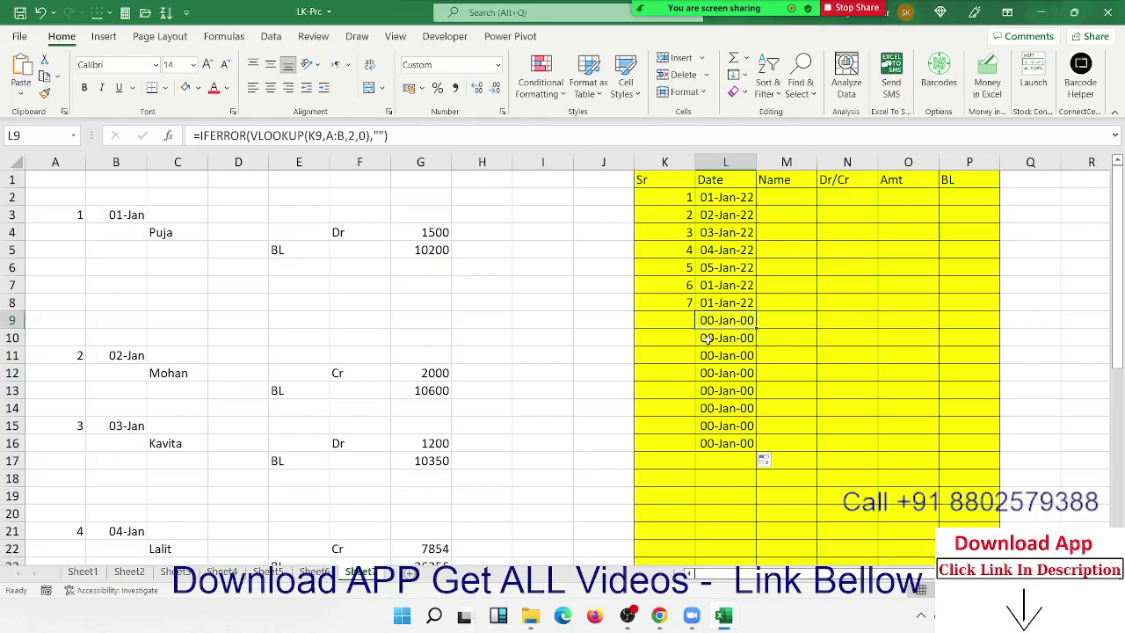
Make A3's false result "-" and fill the formula down column A
{"action": "left_click", "coordinate": [61, 213]}
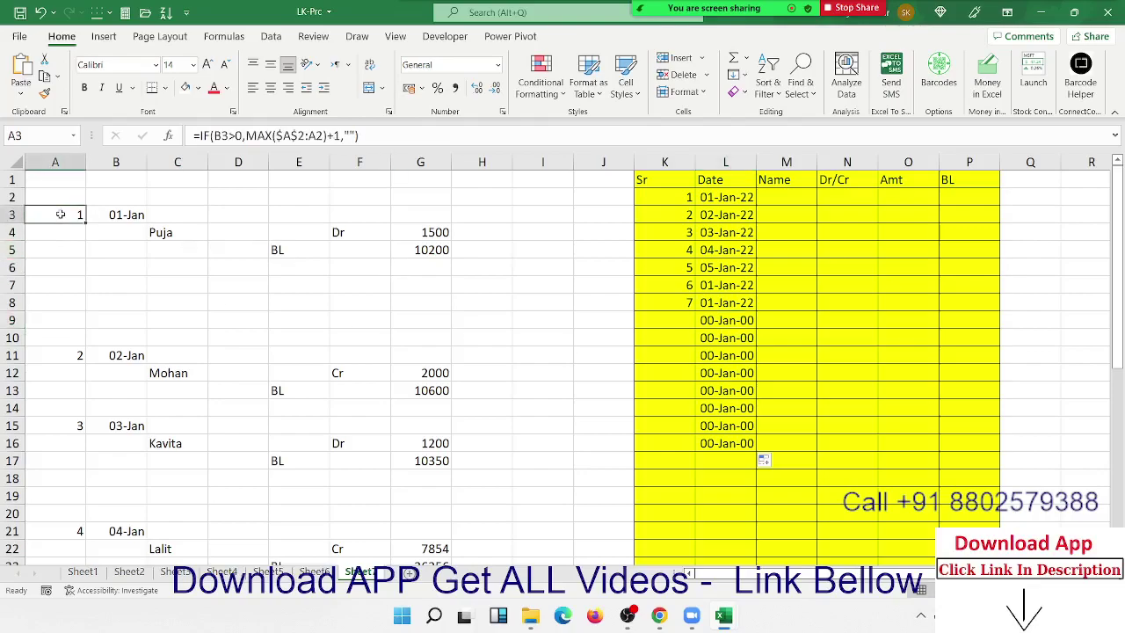
{"action": "left_click", "coordinate": [350, 135]}
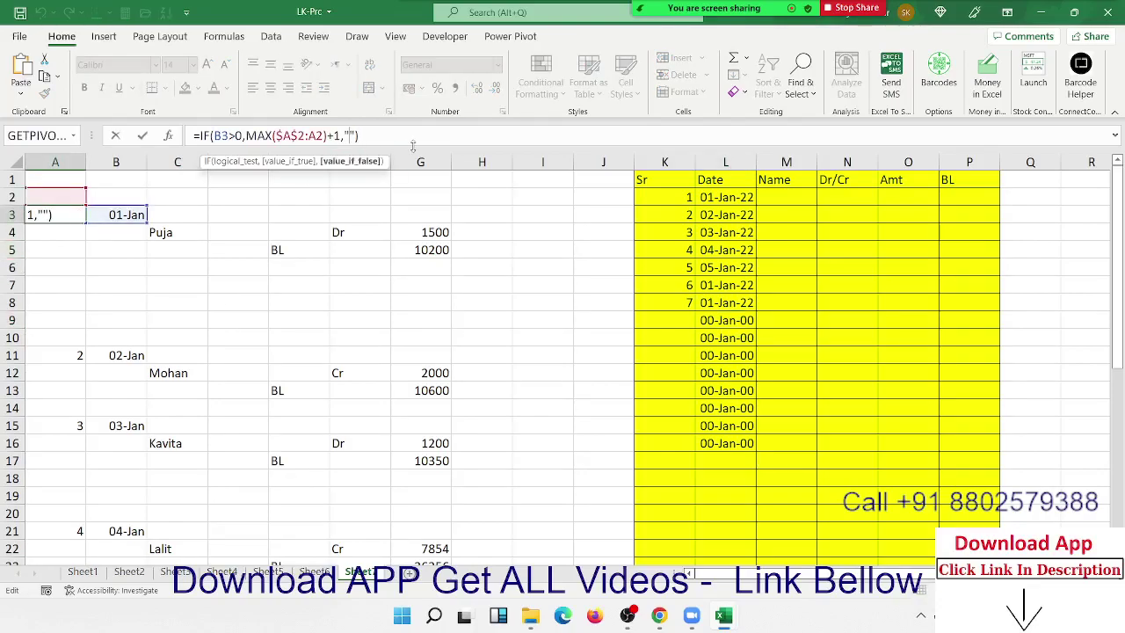
{"action": "type", "text": "-"}
{"action": "key", "text": "ctrl+Return"}
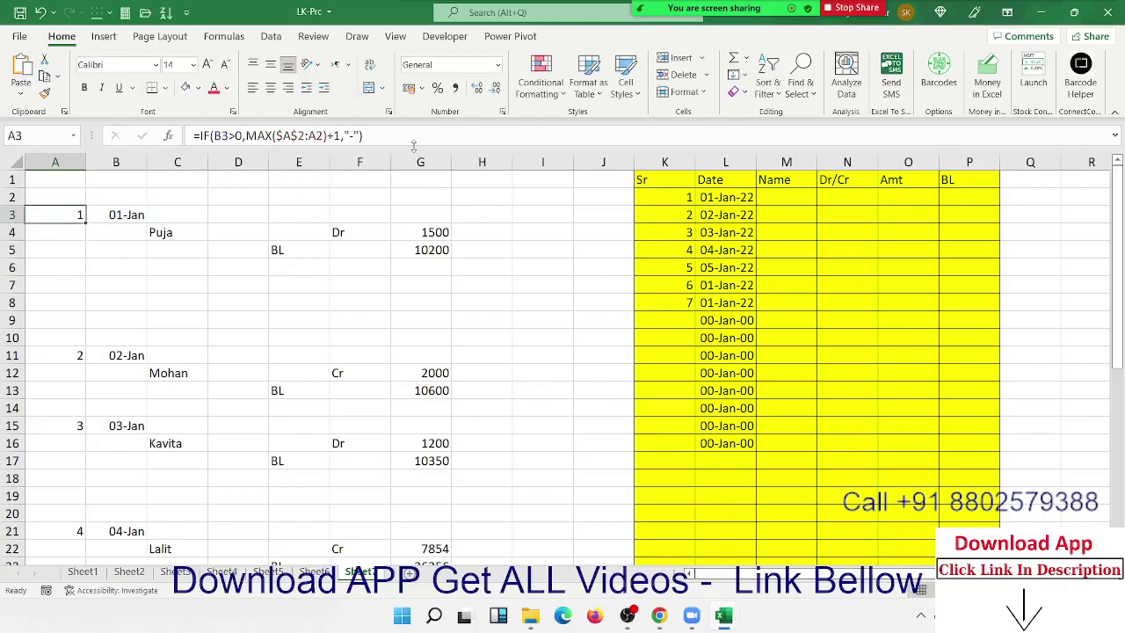
{"action": "double_click", "coordinate": [86, 223]}
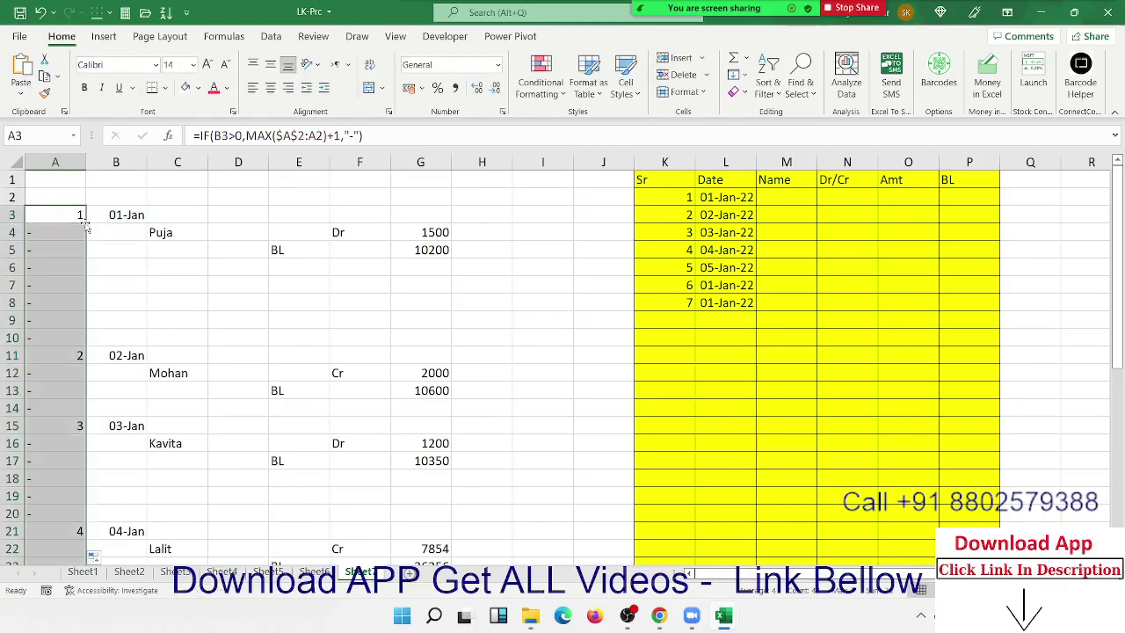
{"action": "left_click", "coordinate": [196, 280]}
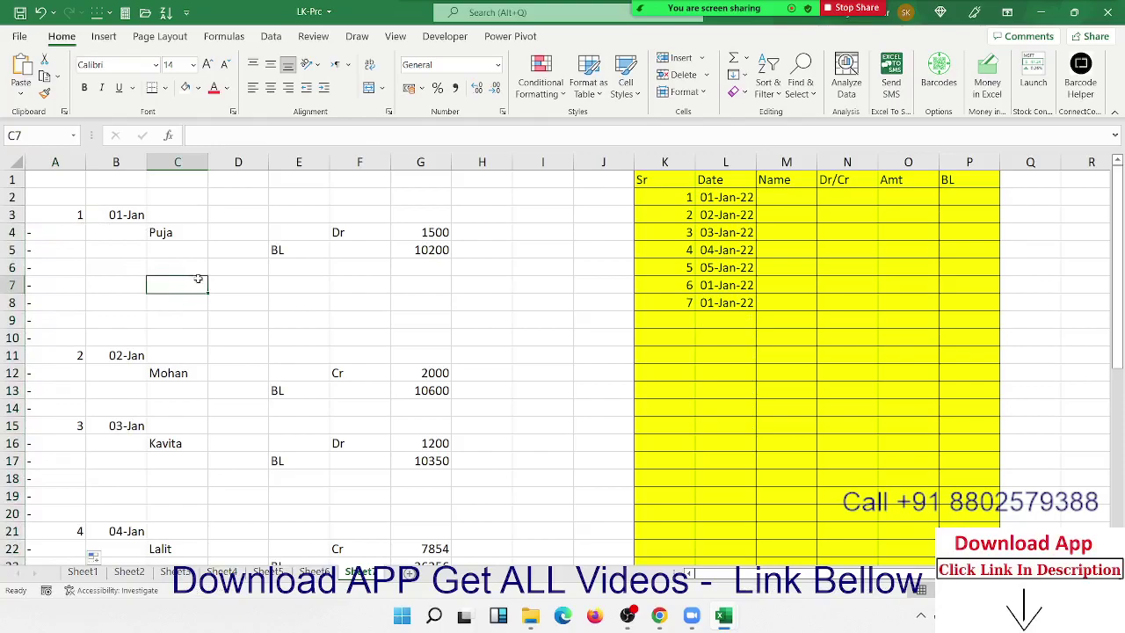
Check the L2–L8 date formulas, K9's serial formula and the first entry row
{"action": "left_click", "coordinate": [714, 232]}
{"action": "left_click", "coordinate": [731, 298]}
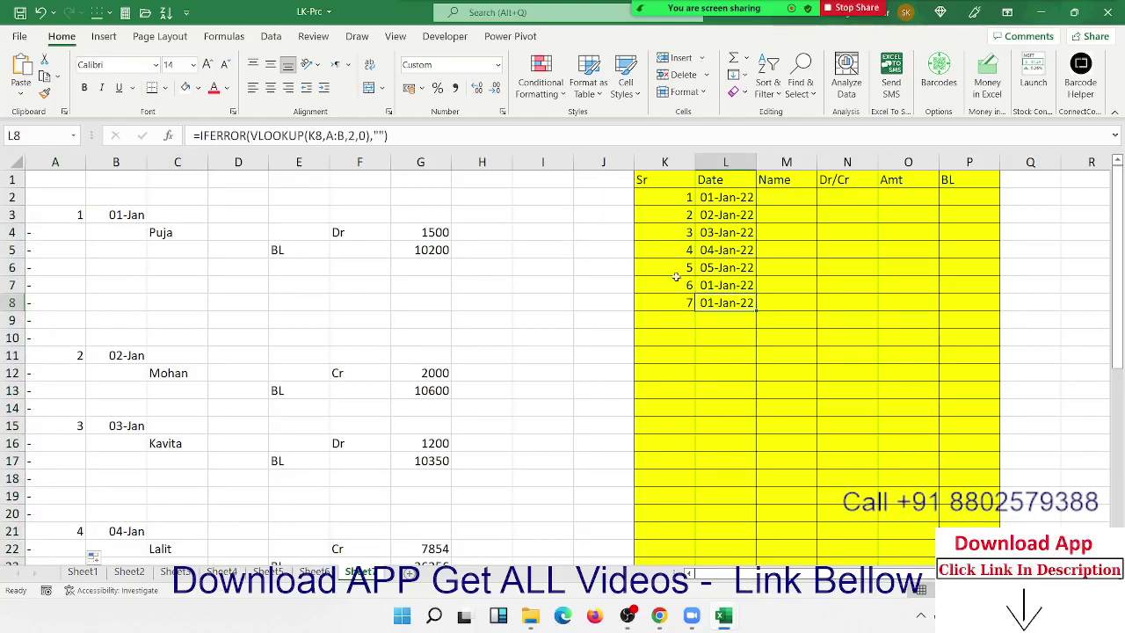
{"action": "left_click", "coordinate": [688, 318]}
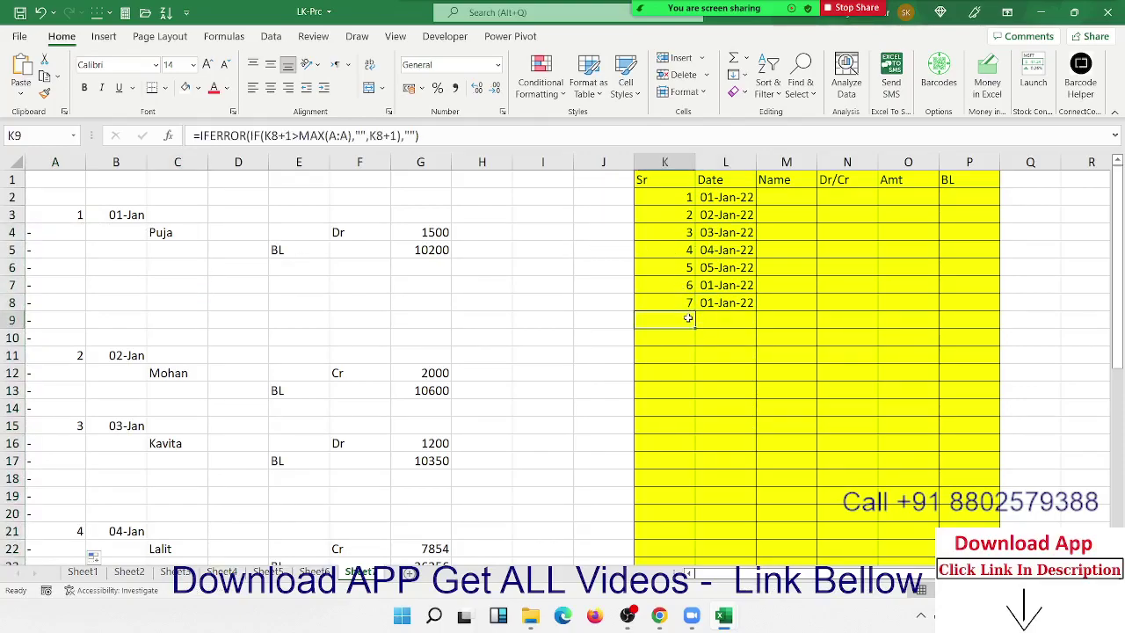
{"action": "left_click", "coordinate": [712, 255]}
{"action": "left_click", "coordinate": [723, 198]}
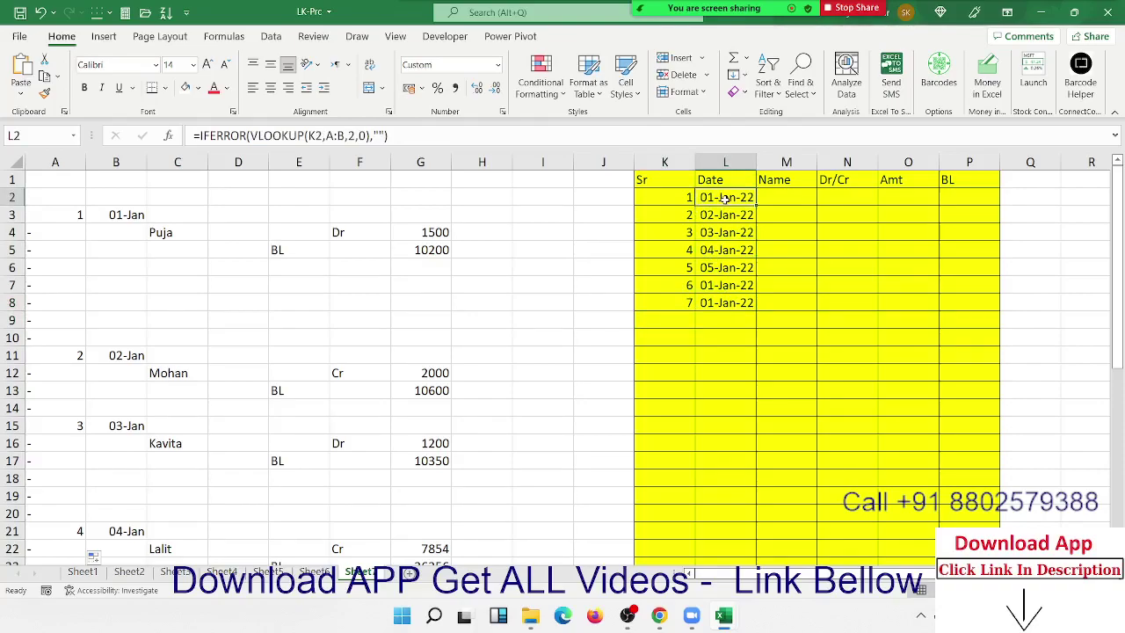
{"action": "left_click", "coordinate": [172, 231]}
{"action": "left_click_drag", "start_coordinate": [172, 218], "coordinate": [513, 215]}
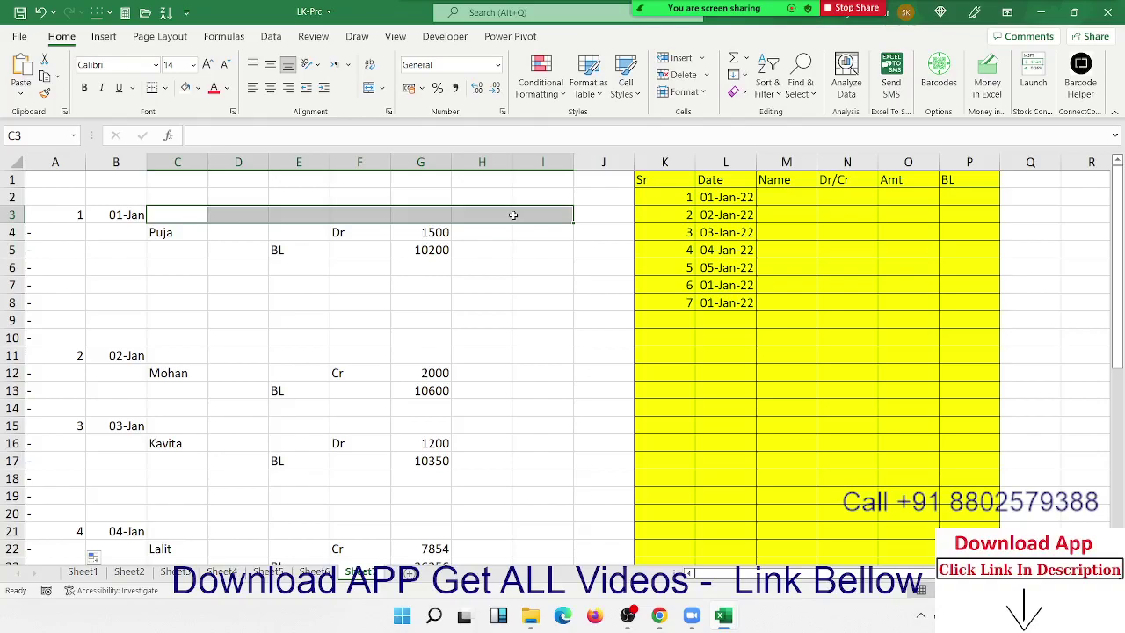
Recommit A3 as =IF(B3>0,MAX($A$2:A2)+1,"-")
{"action": "scroll", "coordinate": [469, 246], "scroll_direction": "down", "scroll_amount": 10}
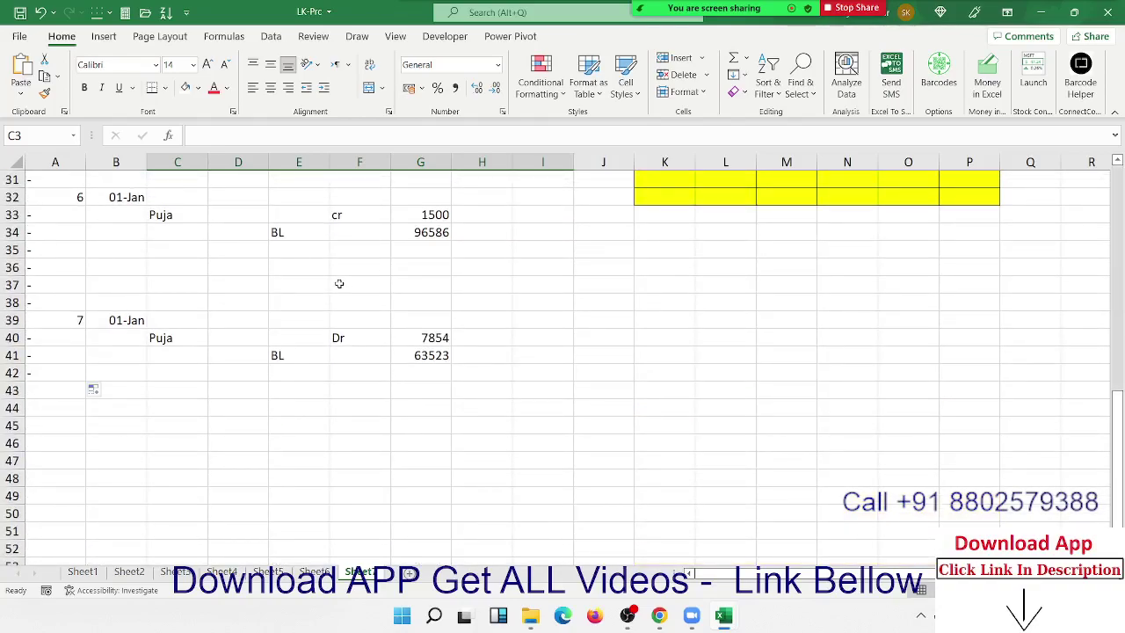
{"action": "scroll", "coordinate": [339, 283], "scroll_direction": "up", "scroll_amount": 7}
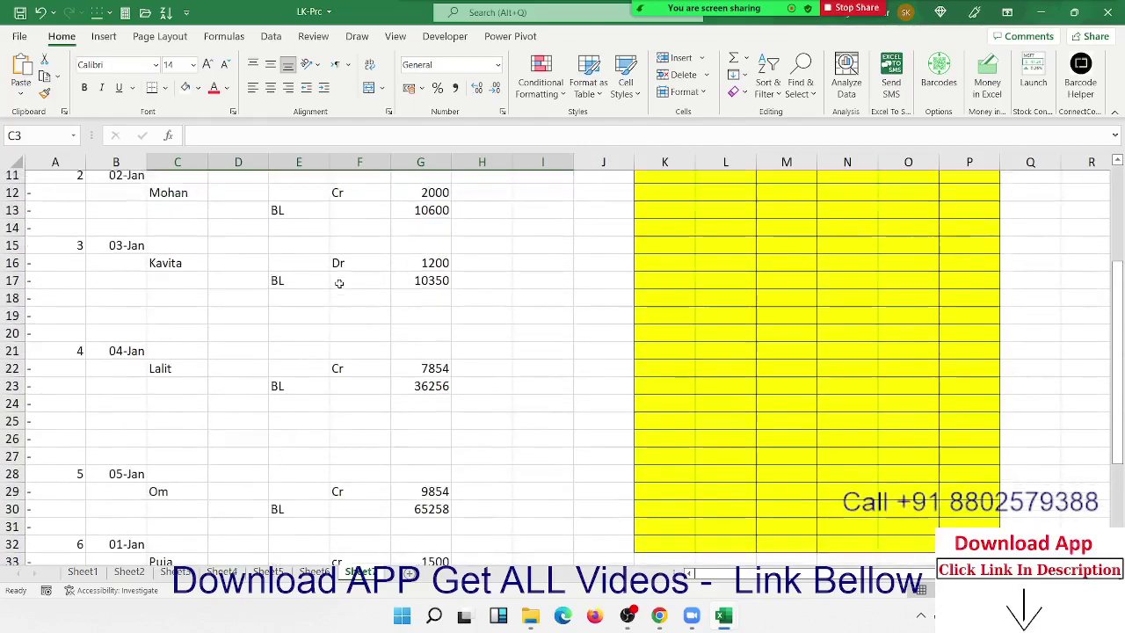
{"action": "scroll", "coordinate": [339, 283], "scroll_direction": "up", "scroll_amount": 3}
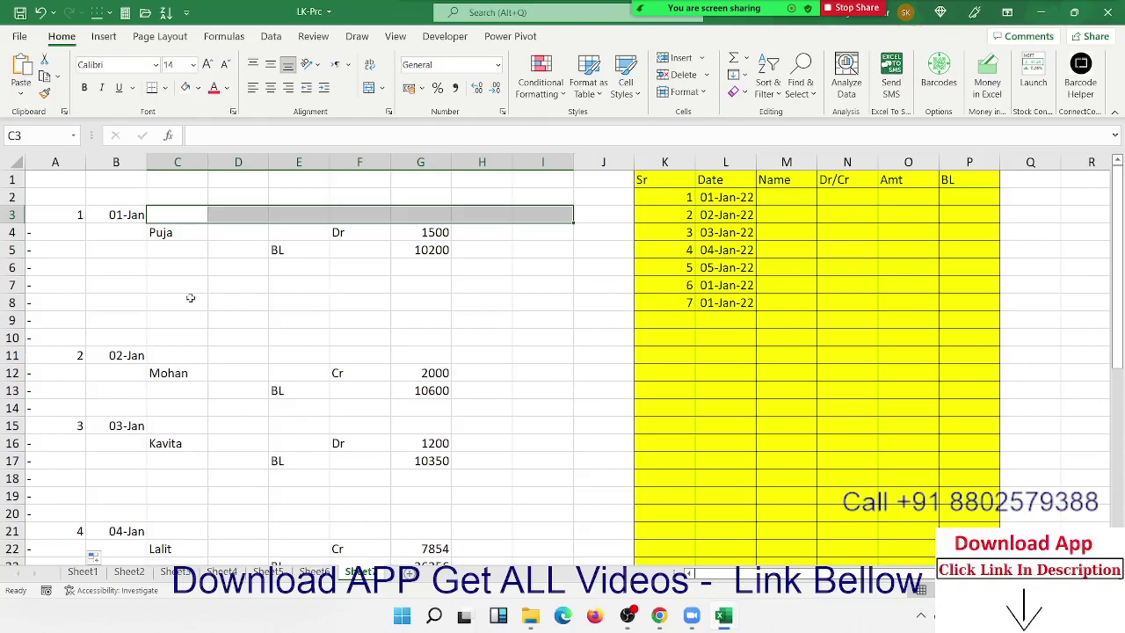
{"action": "double_click", "coordinate": [68, 220]}
{"action": "key", "text": "ctrl+v"}
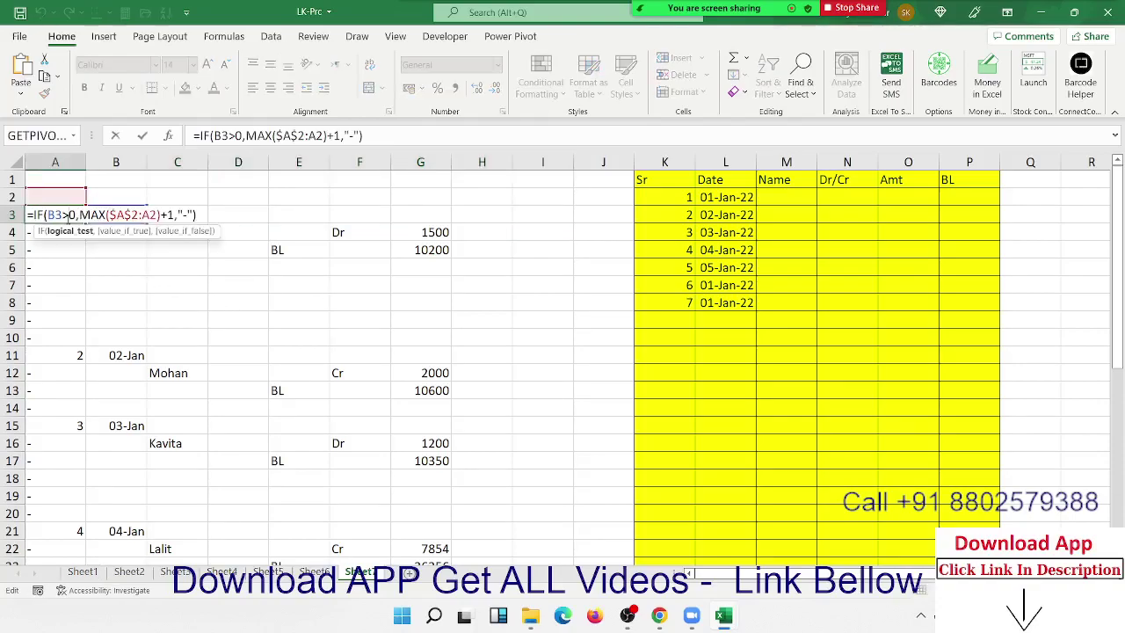
{"action": "key", "text": "Return"}
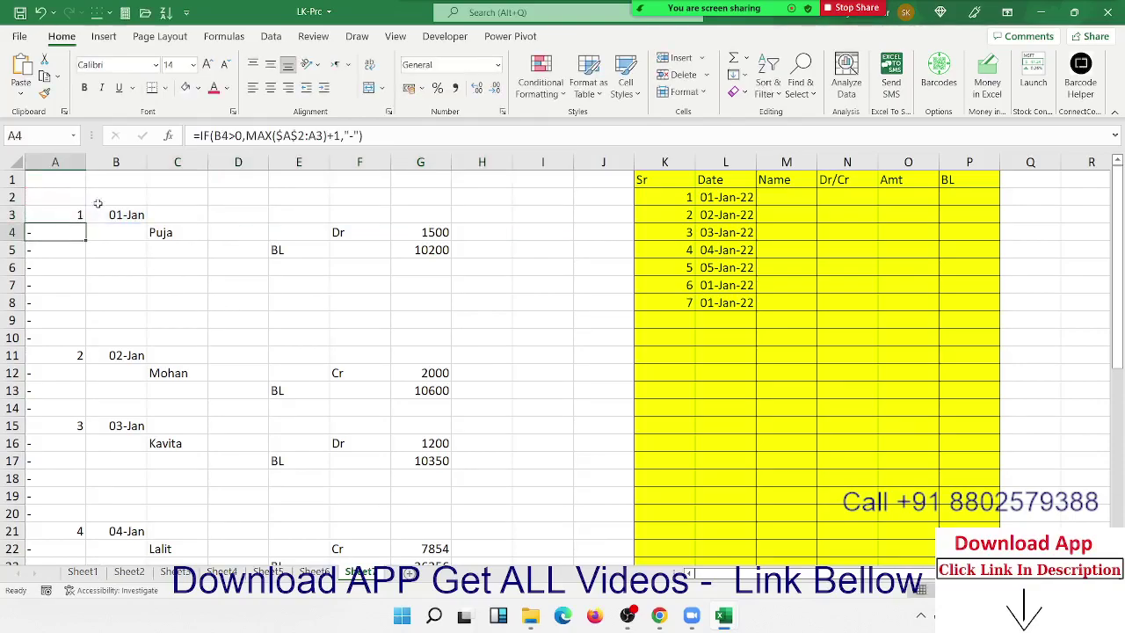
Inspect the dated entries, blank rows below them and A3's serial formula
{"action": "left_click", "coordinate": [114, 220]}
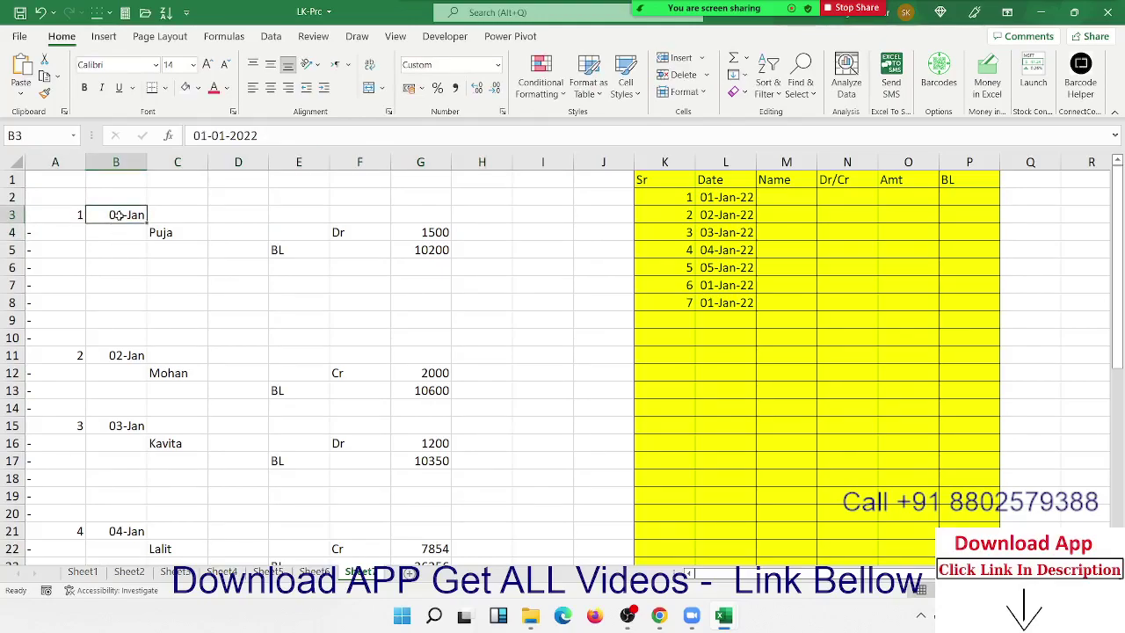
{"action": "left_click_drag", "start_coordinate": [117, 233], "coordinate": [121, 281]}
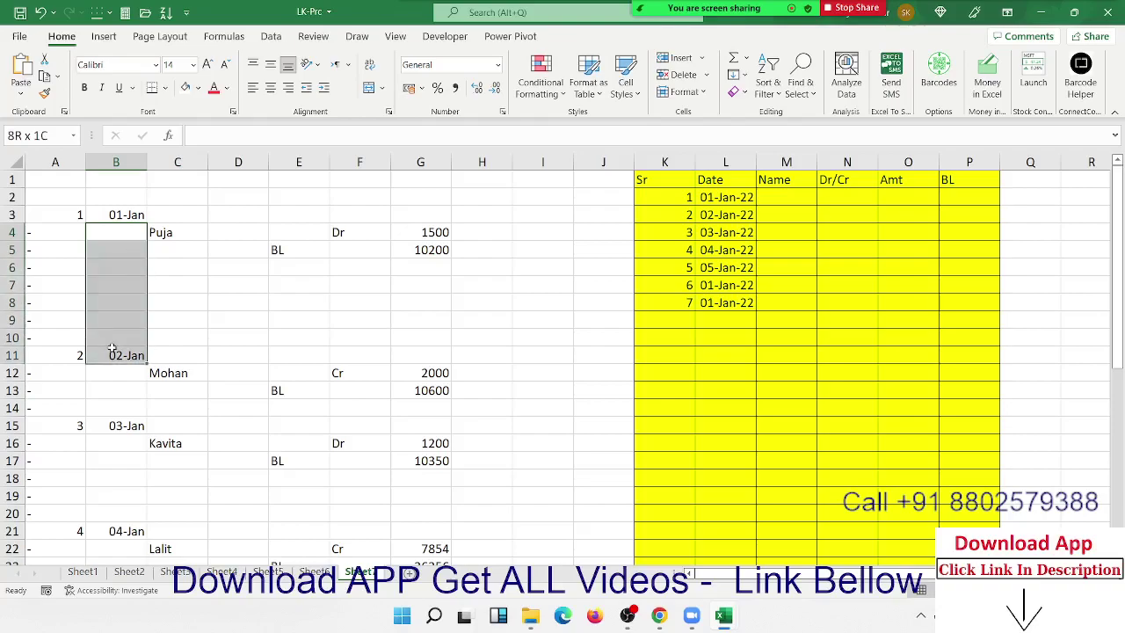
{"action": "left_click_drag", "start_coordinate": [121, 281], "coordinate": [115, 355]}
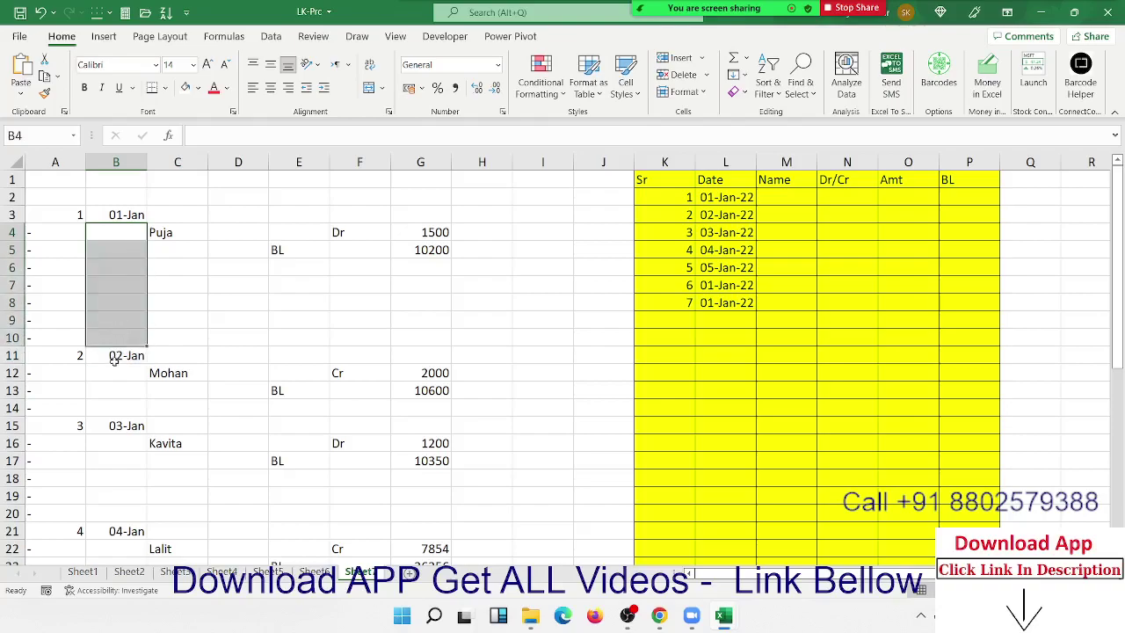
{"action": "left_click", "coordinate": [115, 360]}
{"action": "left_click", "coordinate": [111, 443]}
{"action": "left_click", "coordinate": [118, 513]}
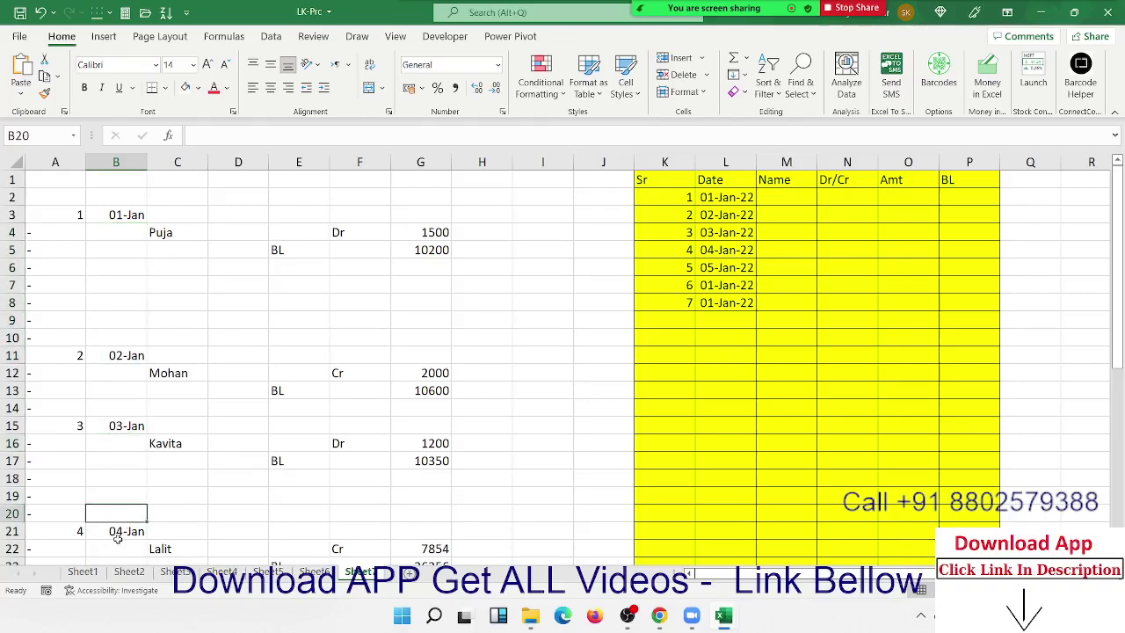
{"action": "left_click", "coordinate": [118, 539]}
{"action": "left_click_drag", "start_coordinate": [122, 236], "coordinate": [119, 303]}
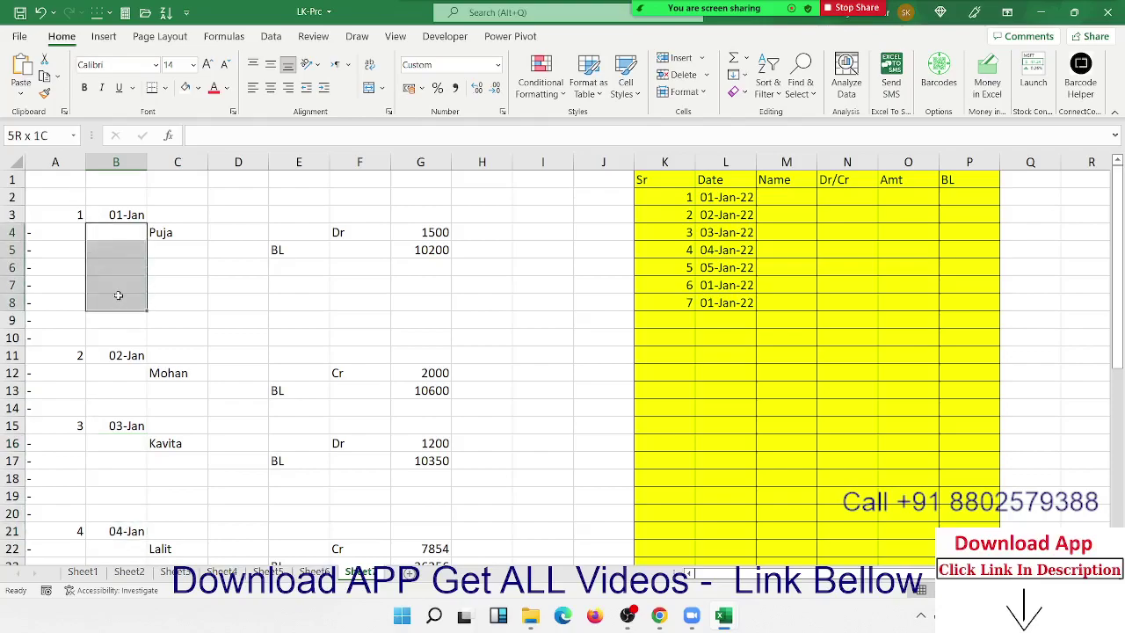
{"action": "left_click", "coordinate": [87, 211]}
{"action": "left_click", "coordinate": [76, 214]}
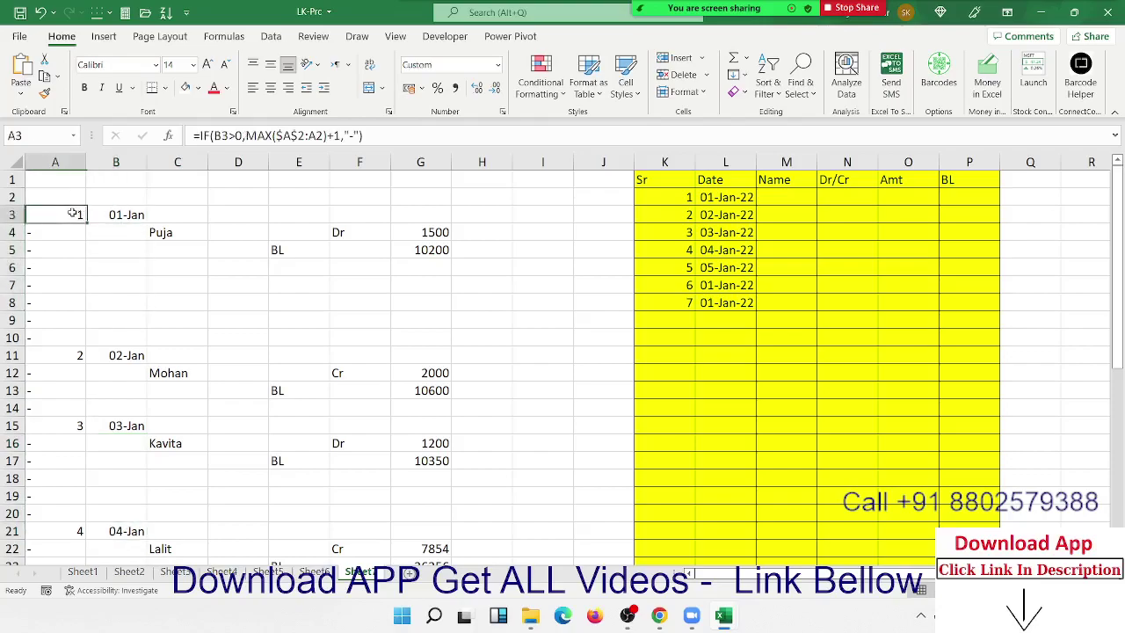
{"action": "left_click", "coordinate": [159, 208]}
{"action": "left_click", "coordinate": [109, 214]}
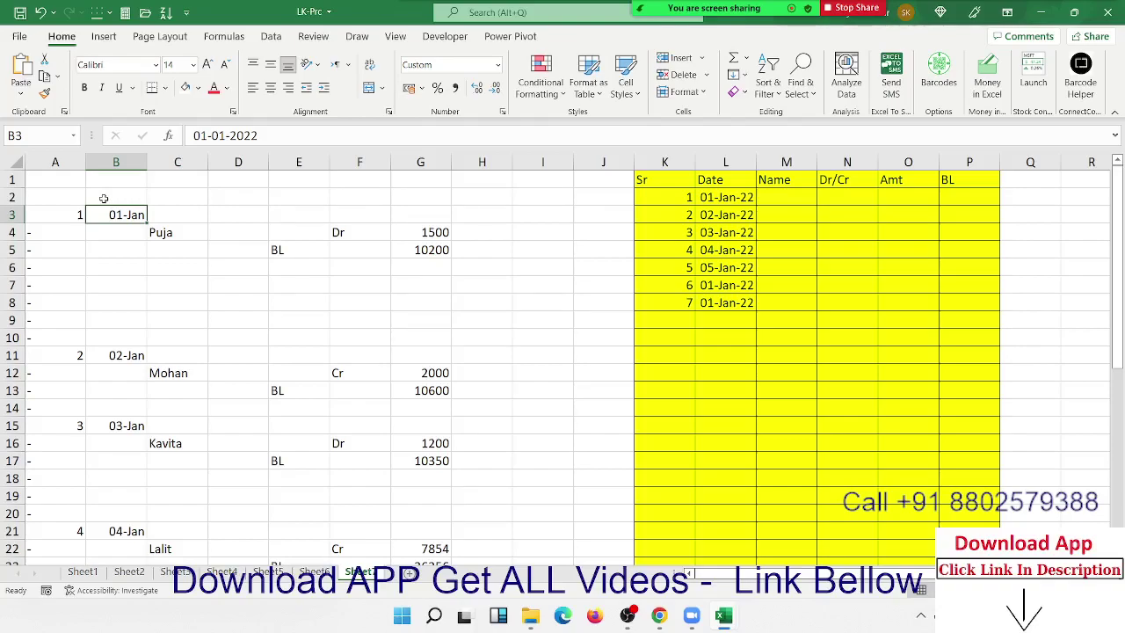
Review the looked-up dates in column L against the first entry, Puja
{"action": "left_click", "coordinate": [749, 211]}
{"action": "key", "text": "Down"}
{"action": "key", "text": "Down"}
{"action": "key", "text": "Down"}
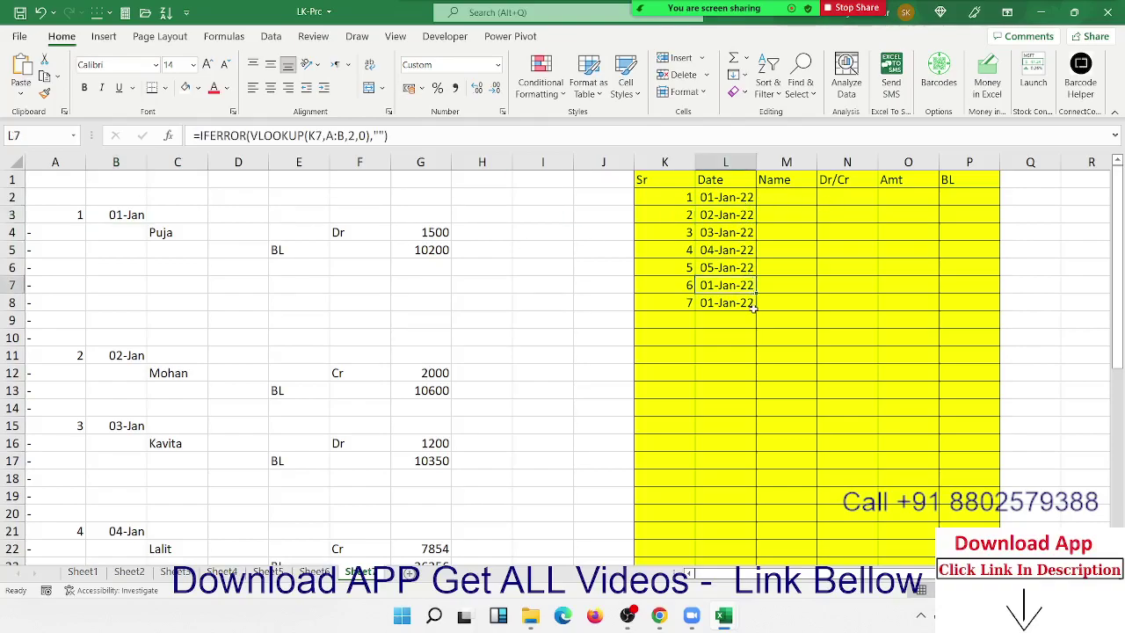
{"action": "key", "text": "Down"}
{"action": "left_click", "coordinate": [779, 205]}
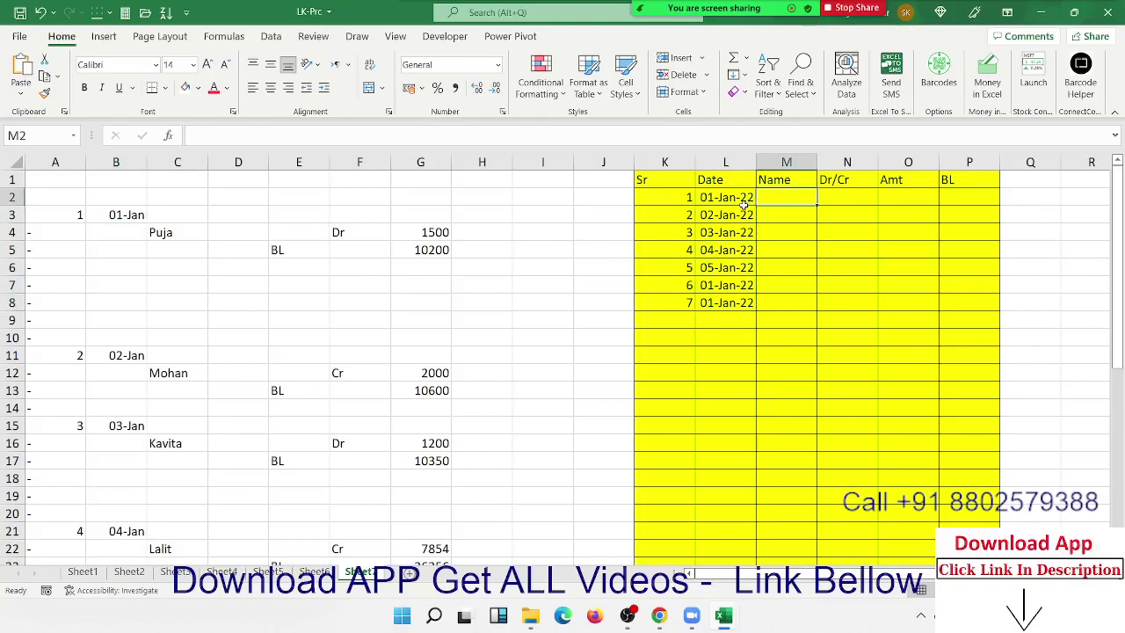
{"action": "left_click", "coordinate": [103, 218]}
{"action": "left_click", "coordinate": [103, 226]}
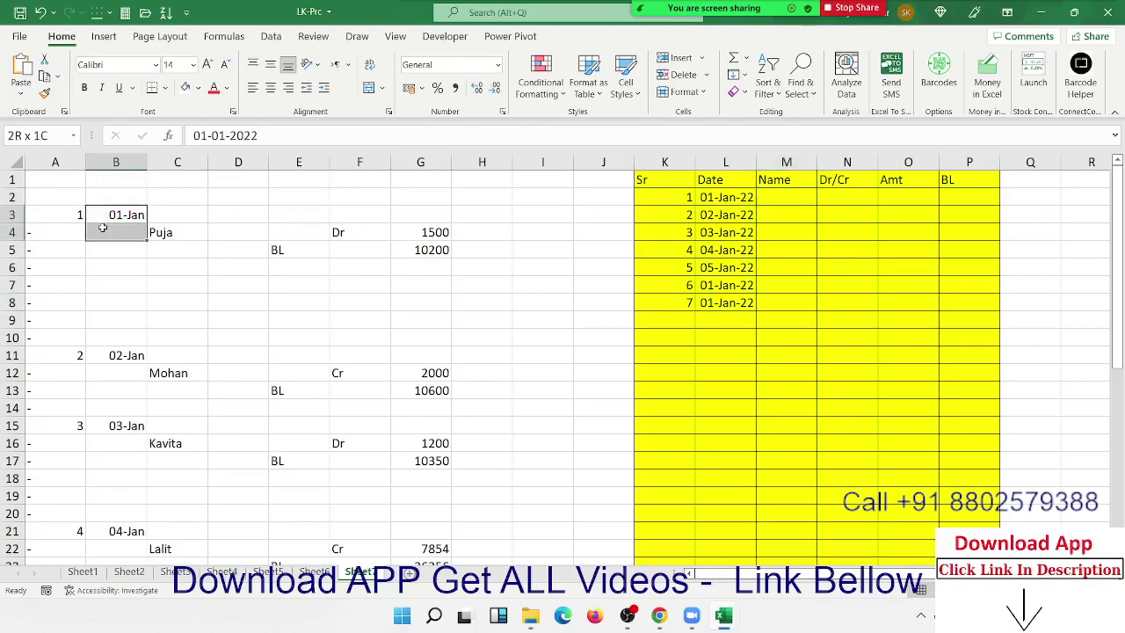
{"action": "left_click", "coordinate": [166, 231]}
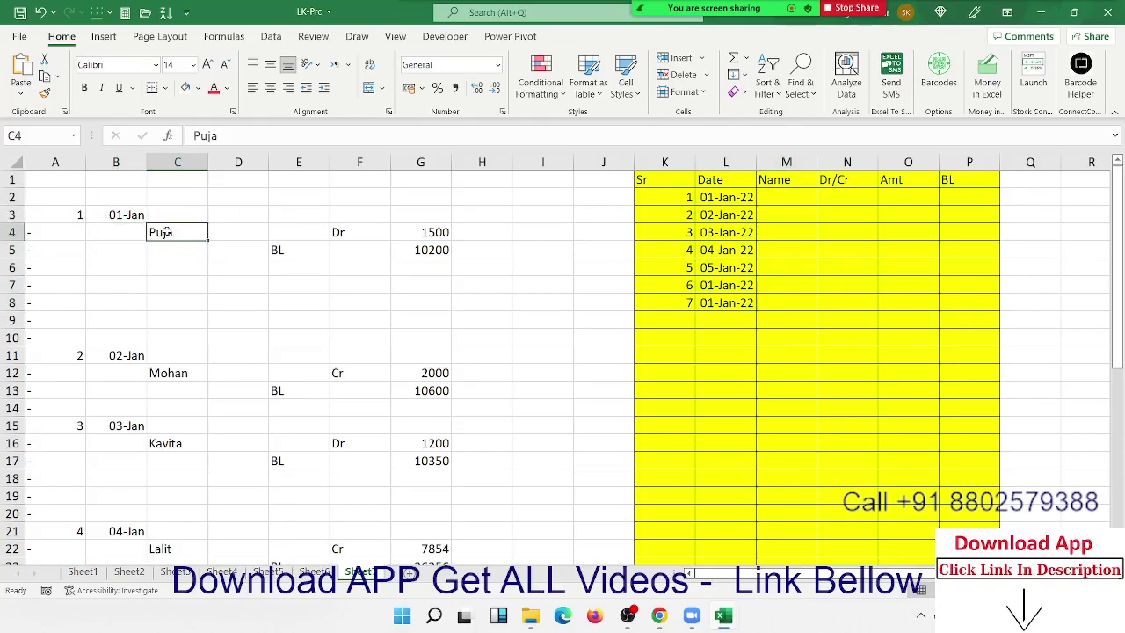
{"action": "left_click", "coordinate": [768, 198]}
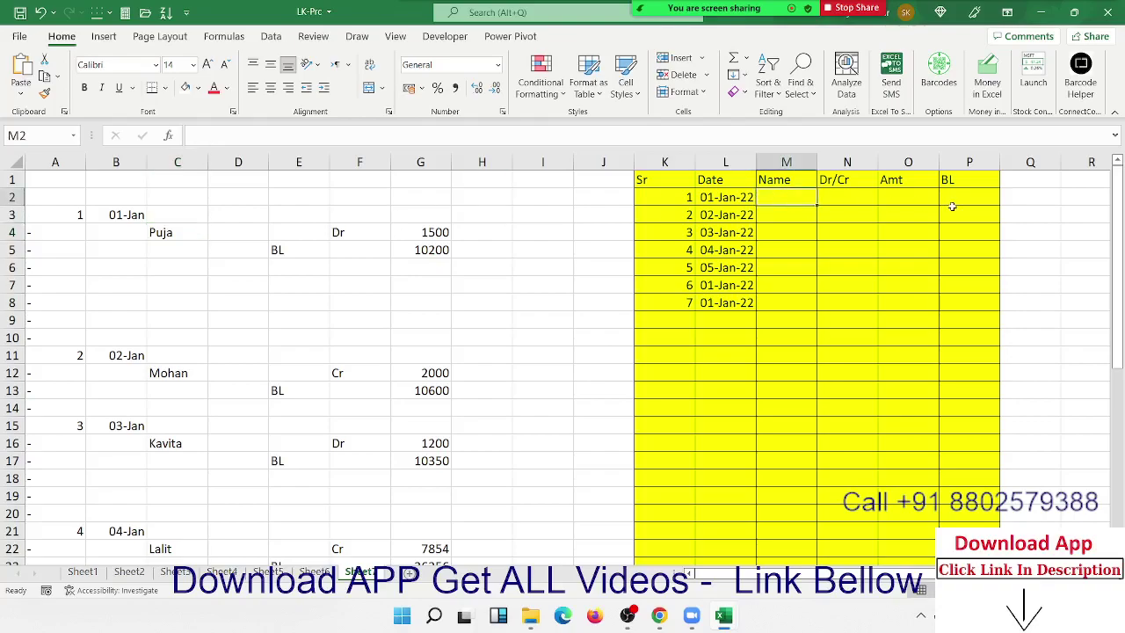
Enter =MATCH(K2,A:A,0) in M2
{"action": "type", "text": "=m"}
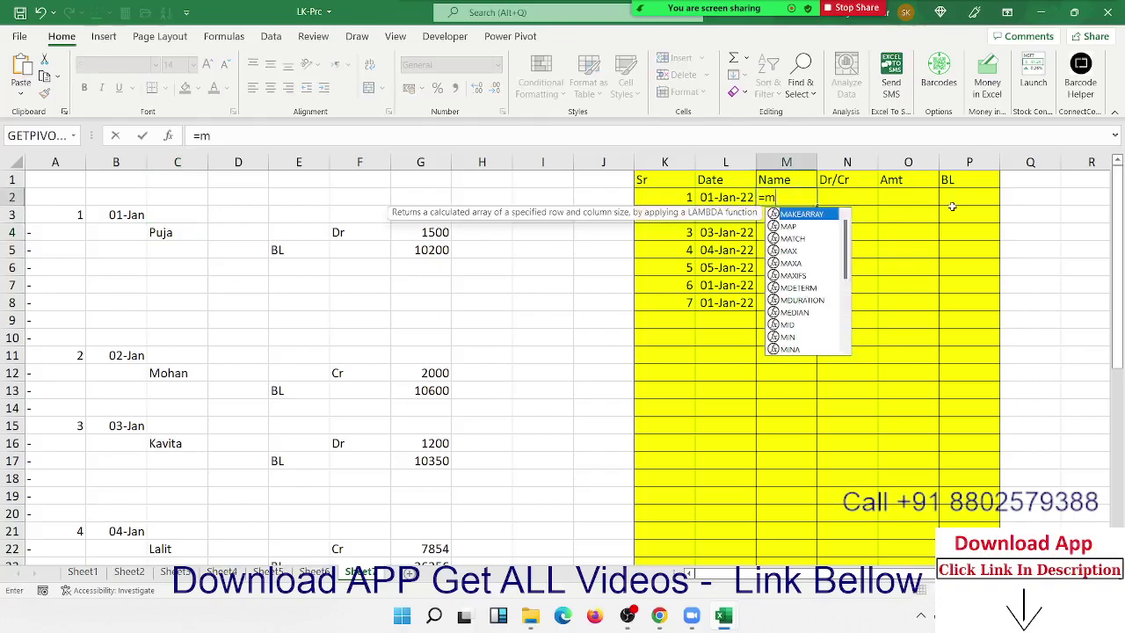
{"action": "type", "text": "at"}
{"action": "key", "text": "Tab"}
{"action": "key", "text": "Left"}
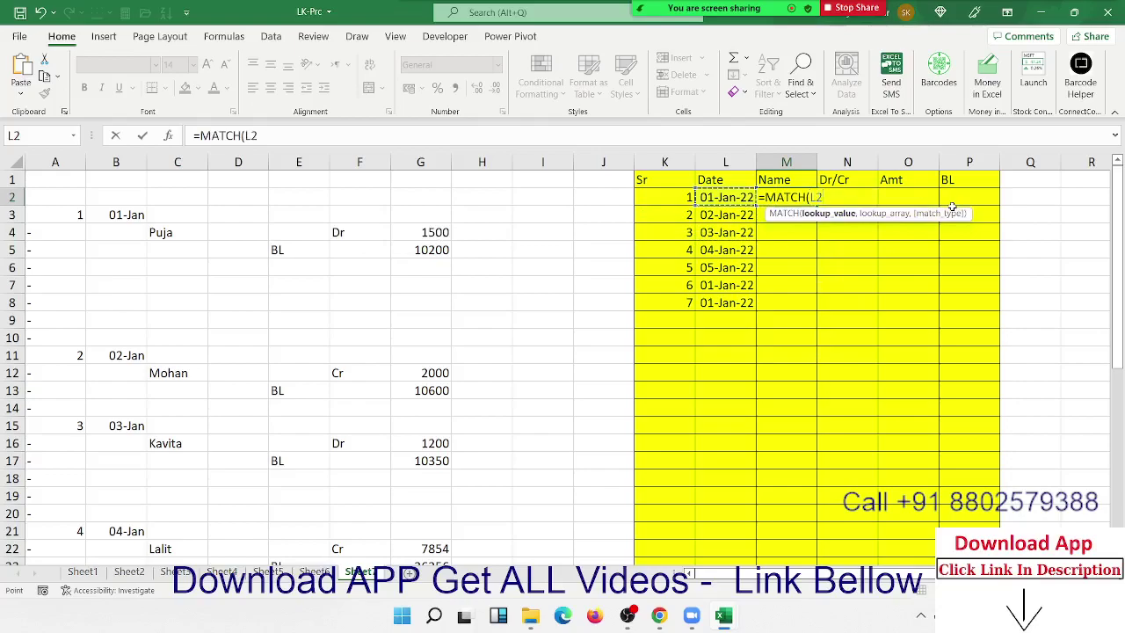
{"action": "key", "text": "Left"}
{"action": "type", "text": ","}
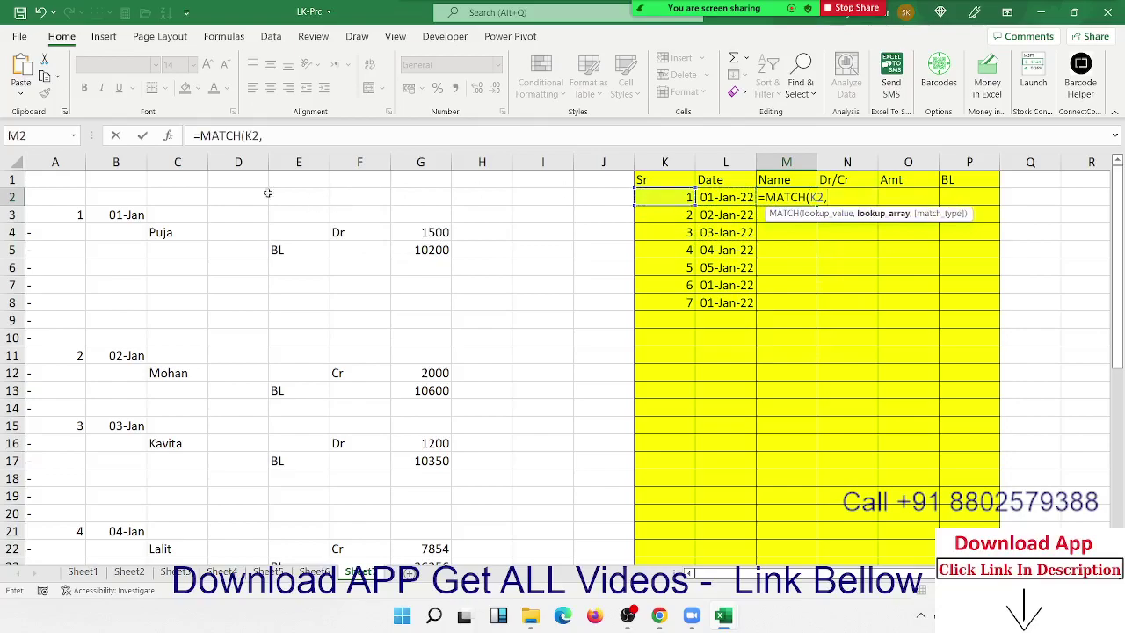
{"action": "left_click", "coordinate": [64, 161]}
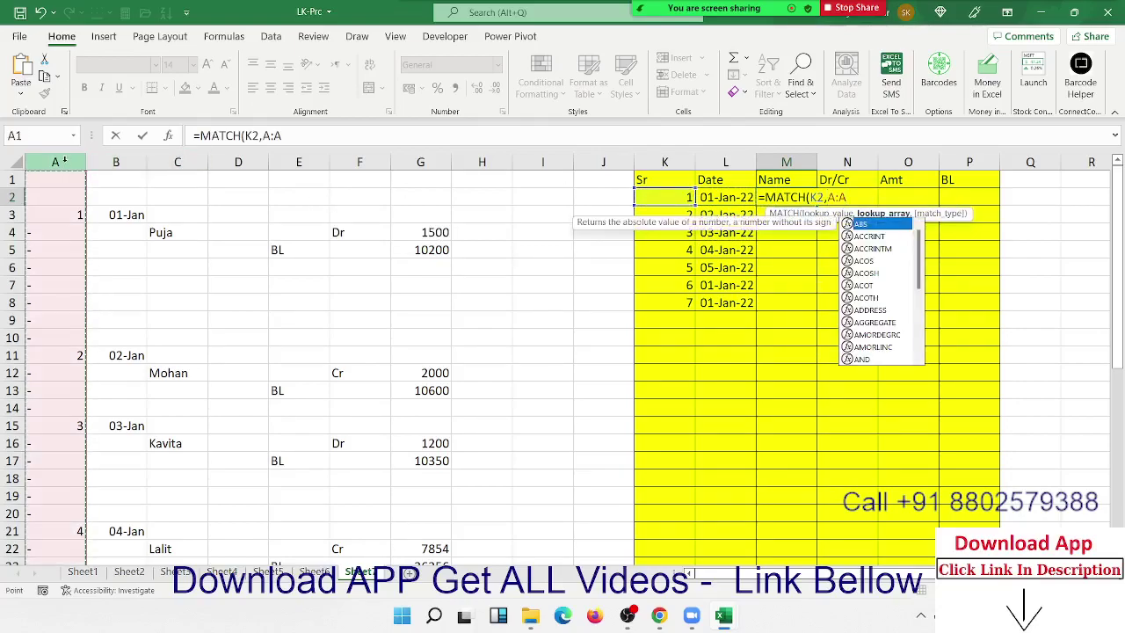
{"action": "type", "text": ",0"}
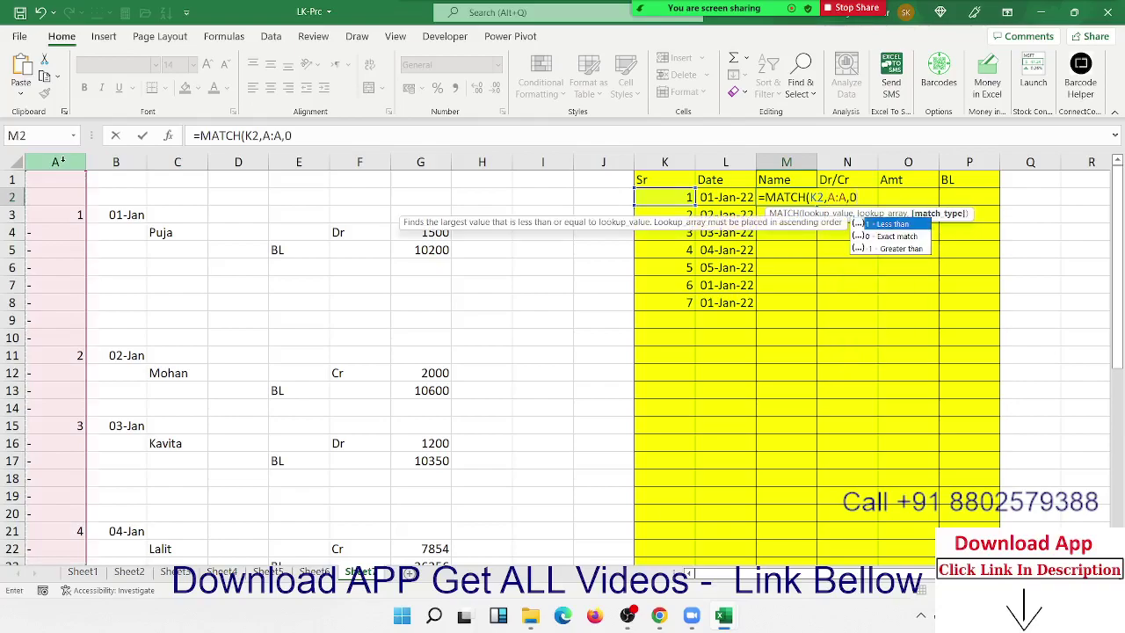
{"action": "key", "text": "Return"}
{"action": "key", "text": "Up"}
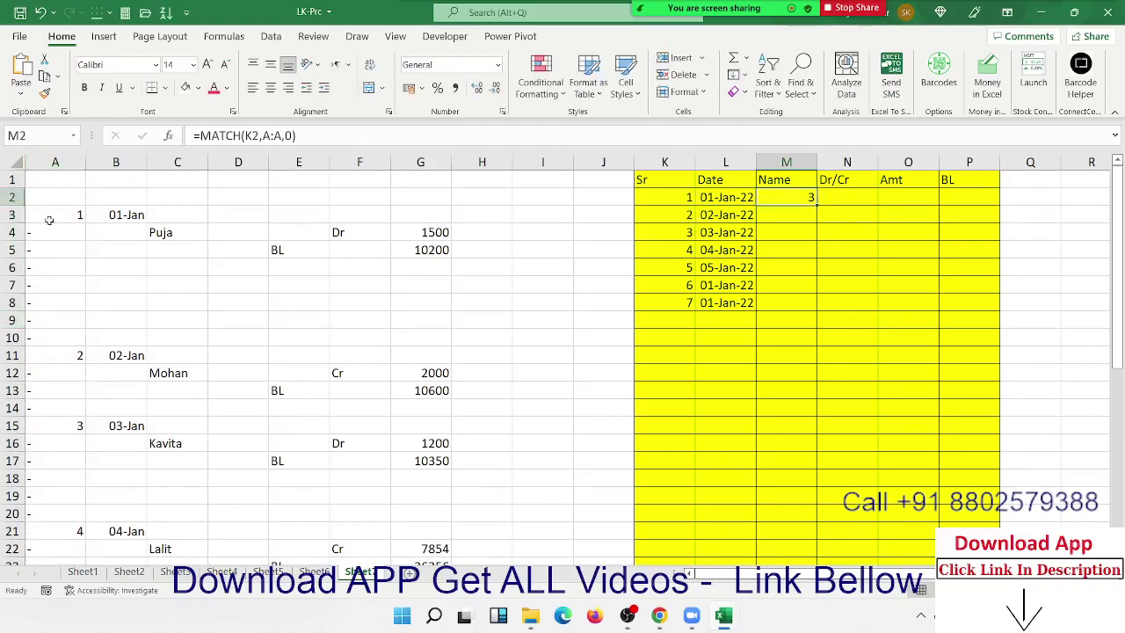
Compare M2's result of 3 with the row holding serial 1 in column A
{"action": "left_click", "coordinate": [52, 218]}
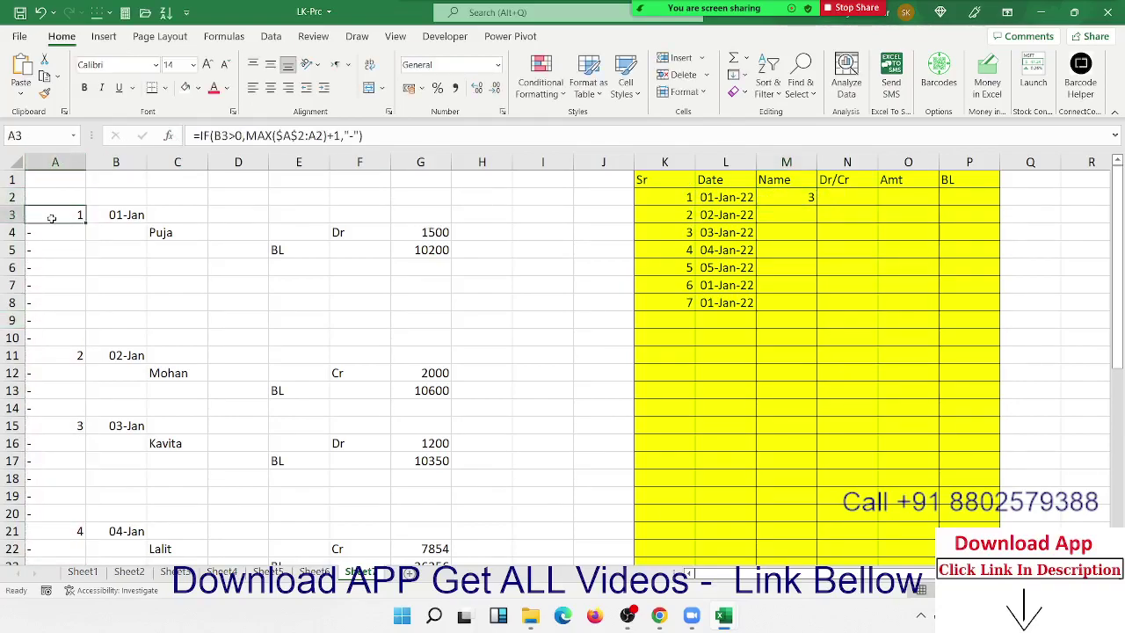
{"action": "left_click", "coordinate": [787, 195]}
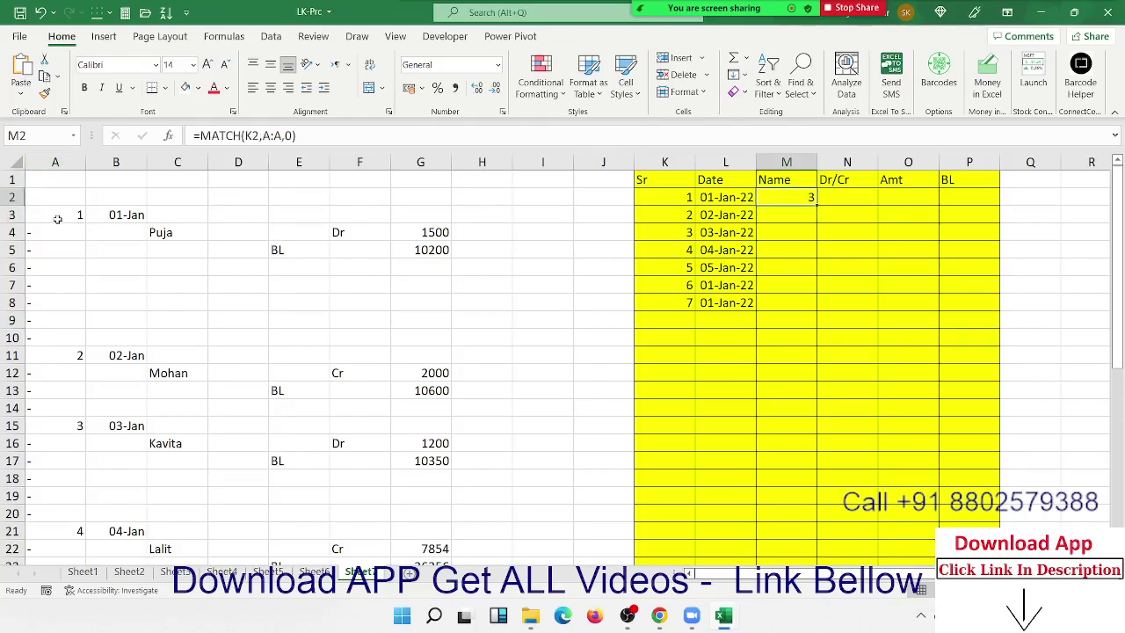
{"action": "left_click_drag", "start_coordinate": [57, 219], "coordinate": [241, 225]}
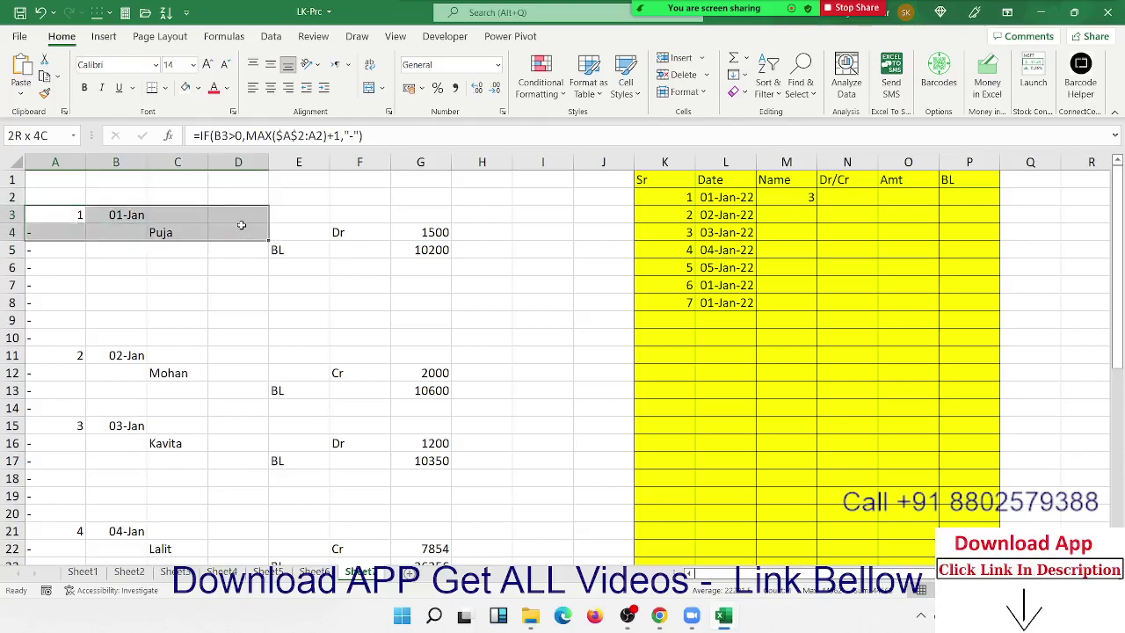
{"action": "left_click", "coordinate": [786, 196]}
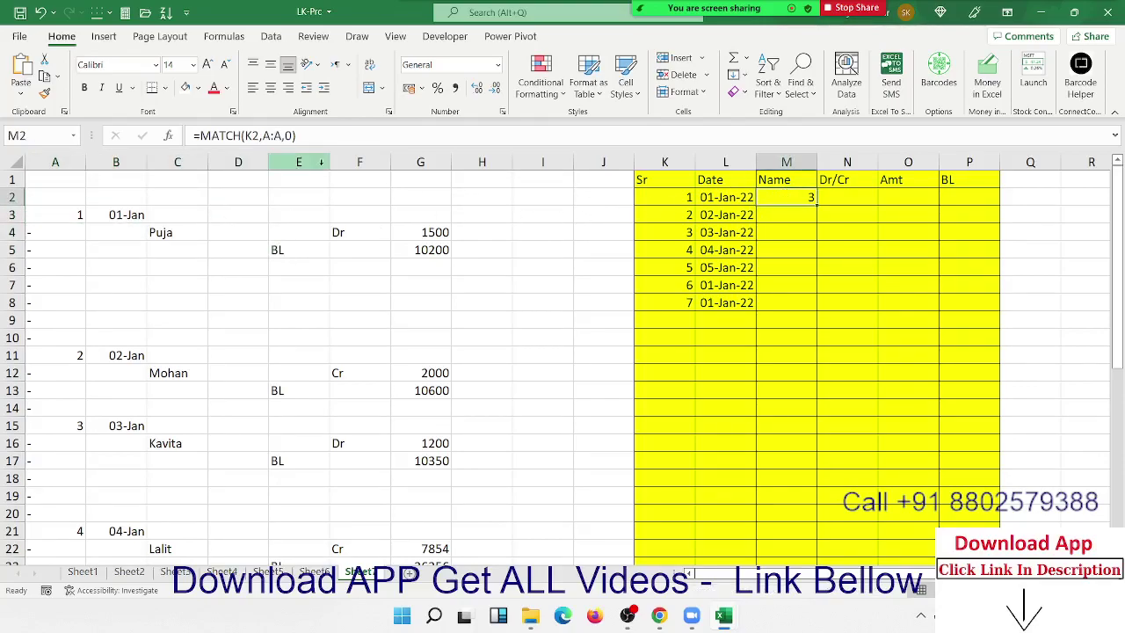
{"action": "left_click", "coordinate": [199, 135]}
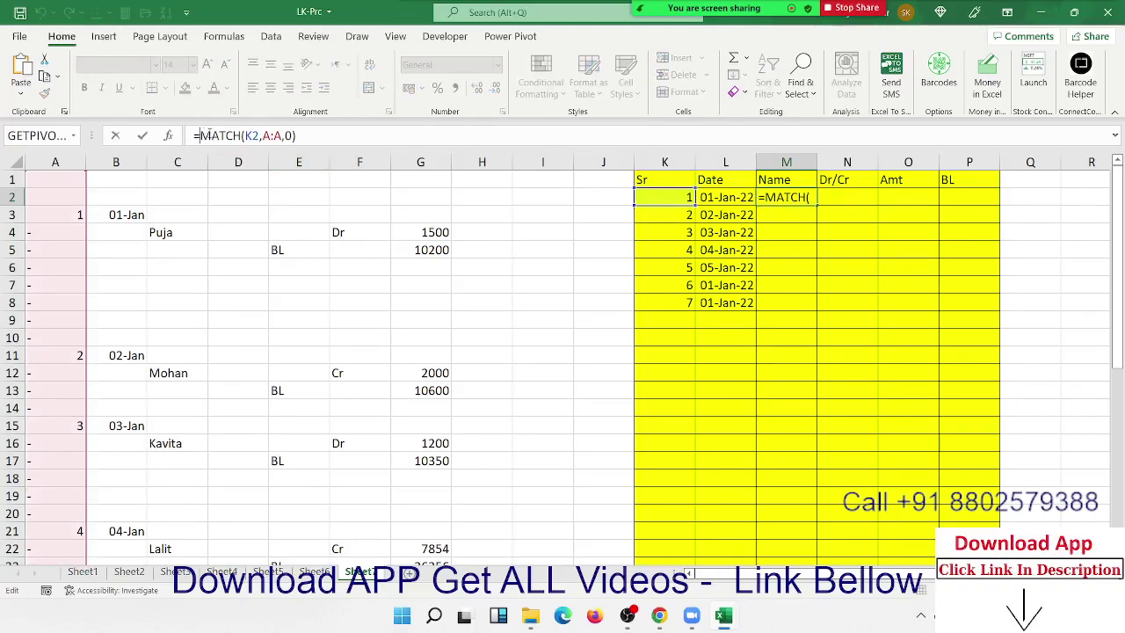
Turn M2 into =OFFSET(A1,MATCH(K2,A:A,0),2) to return the entry's name
{"action": "type", "text": "OFFSET("}
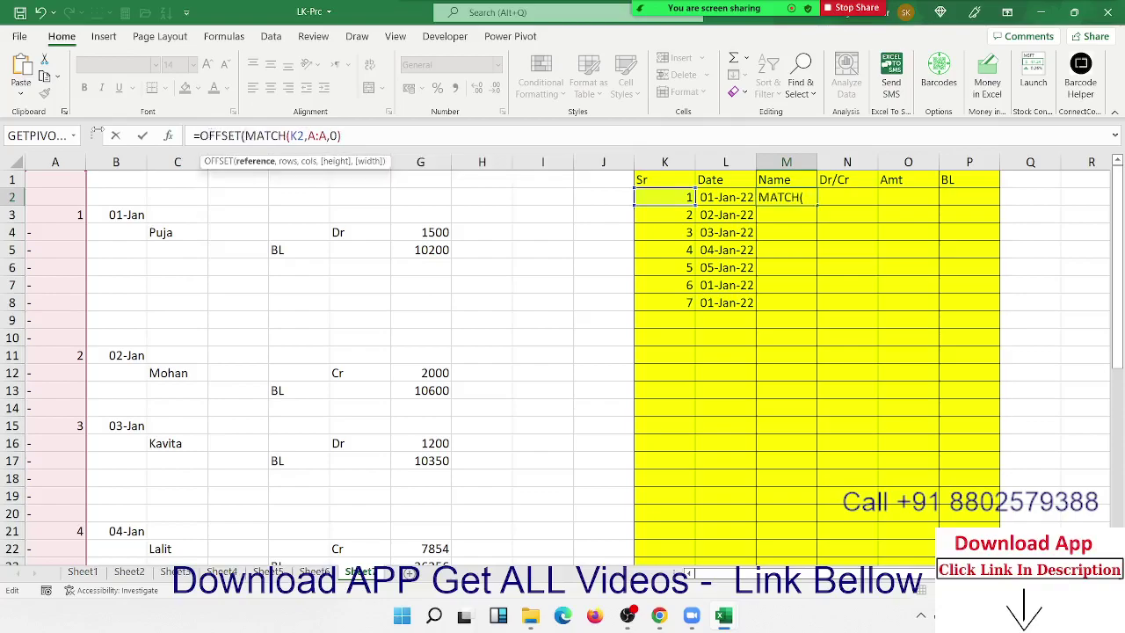
{"action": "left_click", "coordinate": [66, 176]}
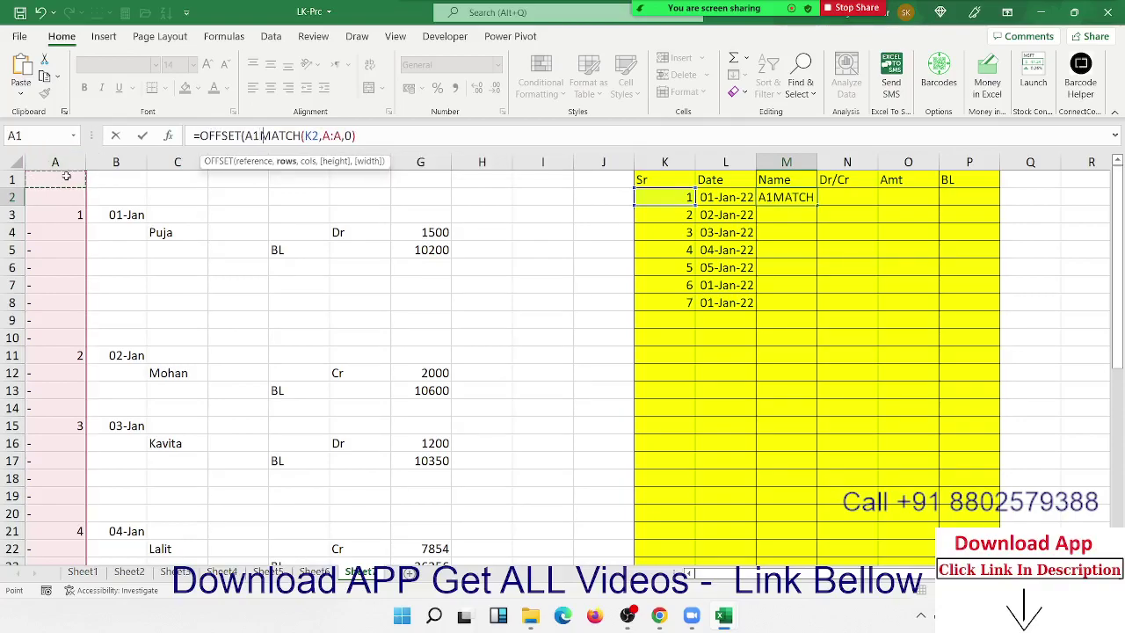
{"action": "type", "text": ","}
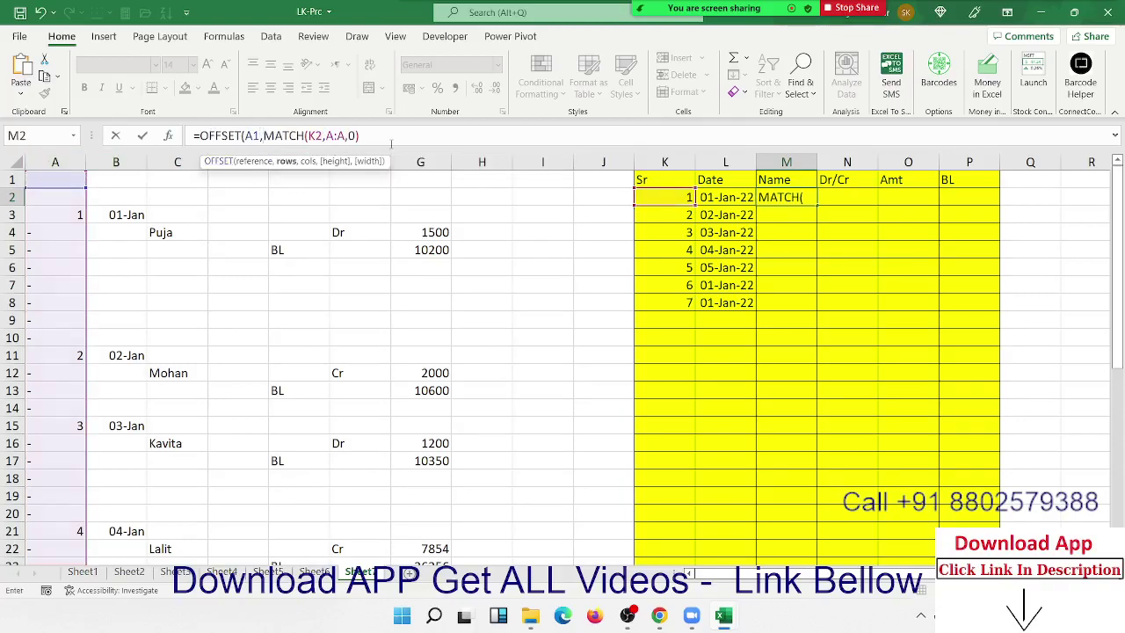
{"action": "left_click", "coordinate": [391, 141]}
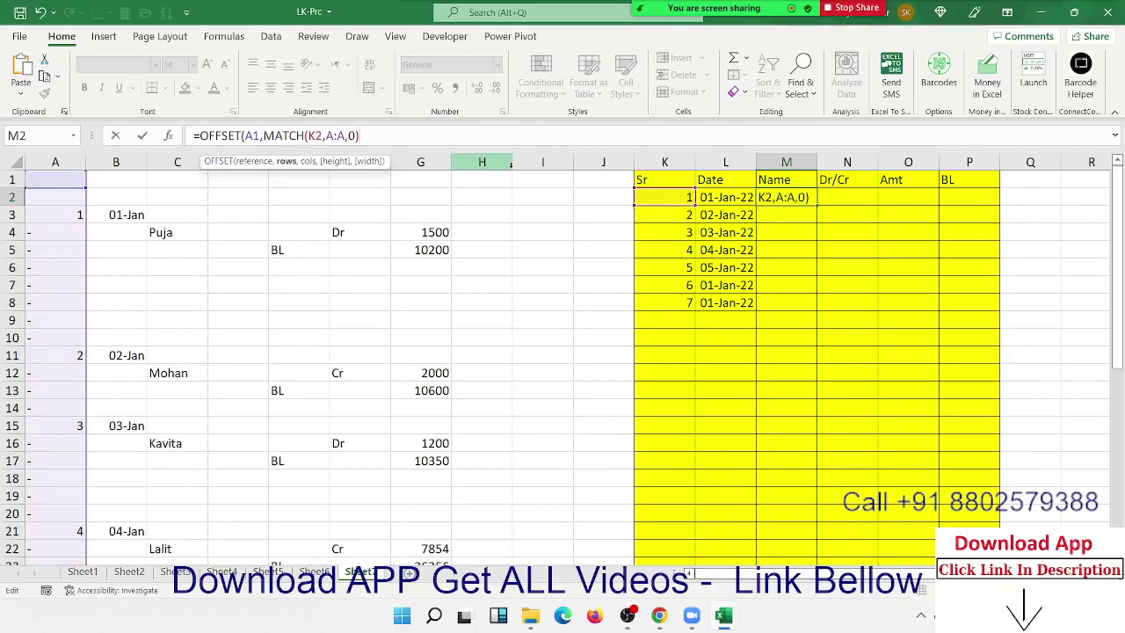
{"action": "type", "text": ","}
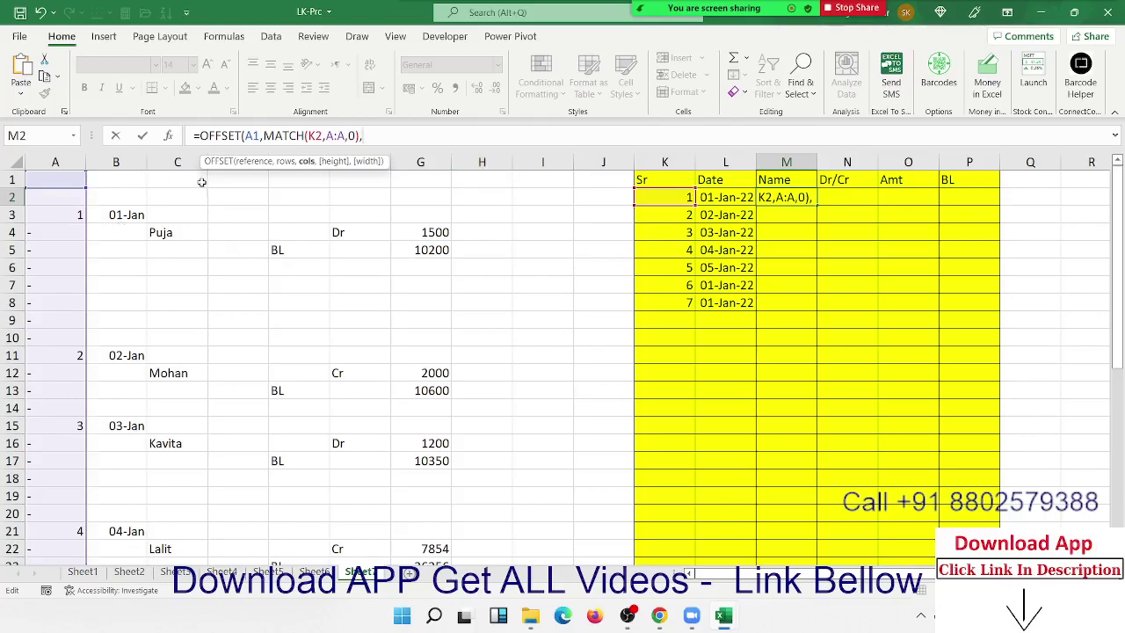
{"action": "type", "text": "1,"}
{"action": "key", "text": "Return"}
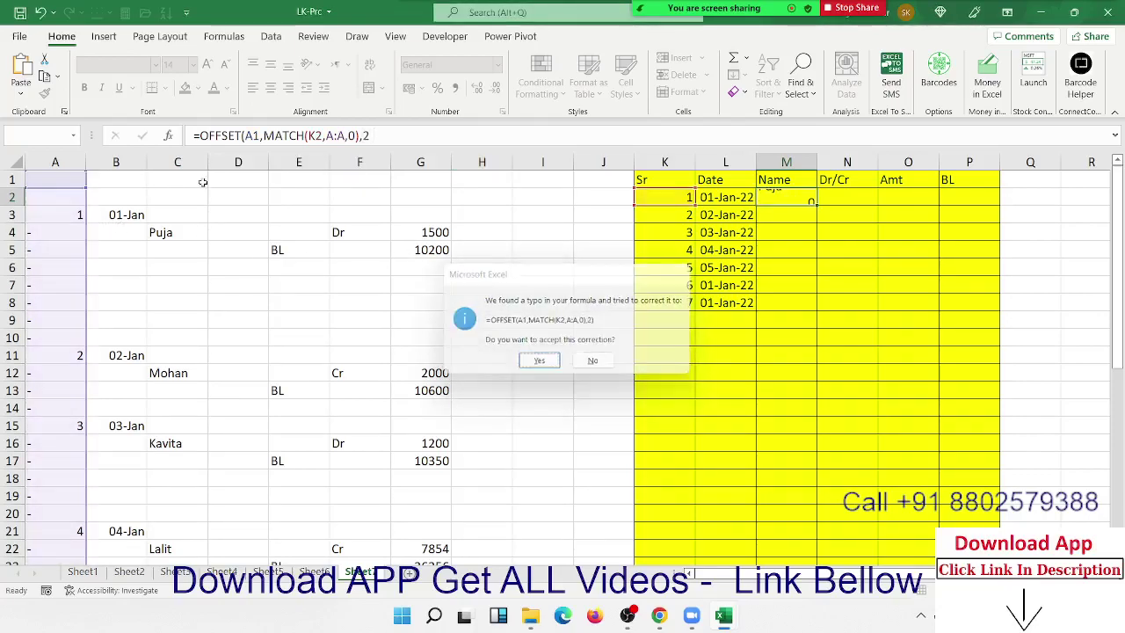
{"action": "key", "text": "Return"}
{"action": "key", "text": "Up"}
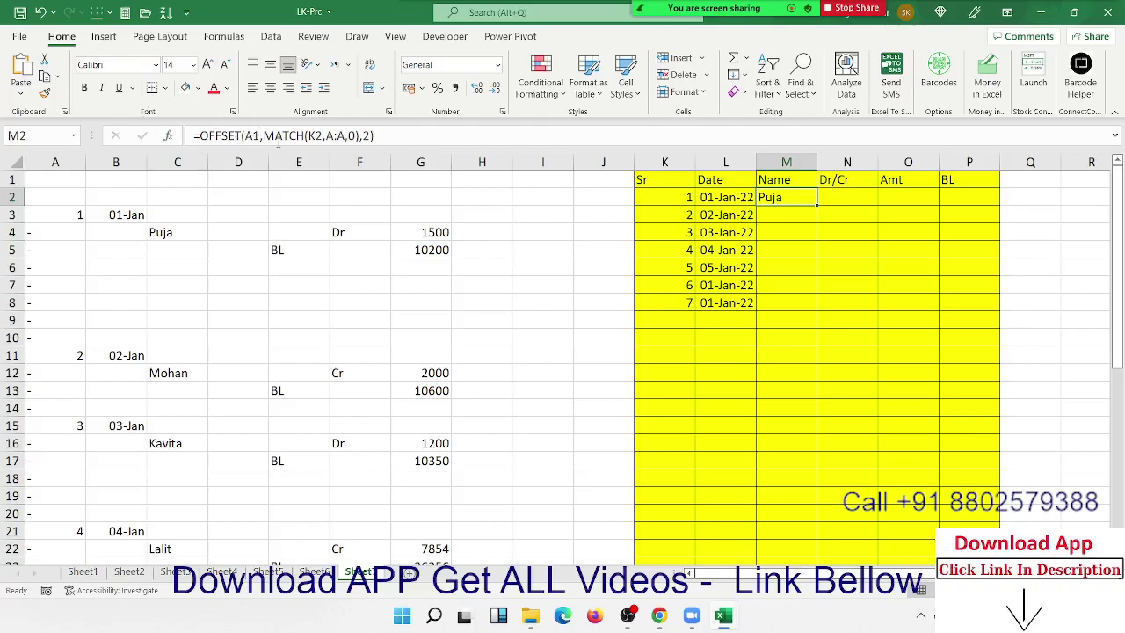
Wrap M2's OFFSET formula in IFERROR with a "" fallback
{"action": "left_click", "coordinate": [200, 133]}
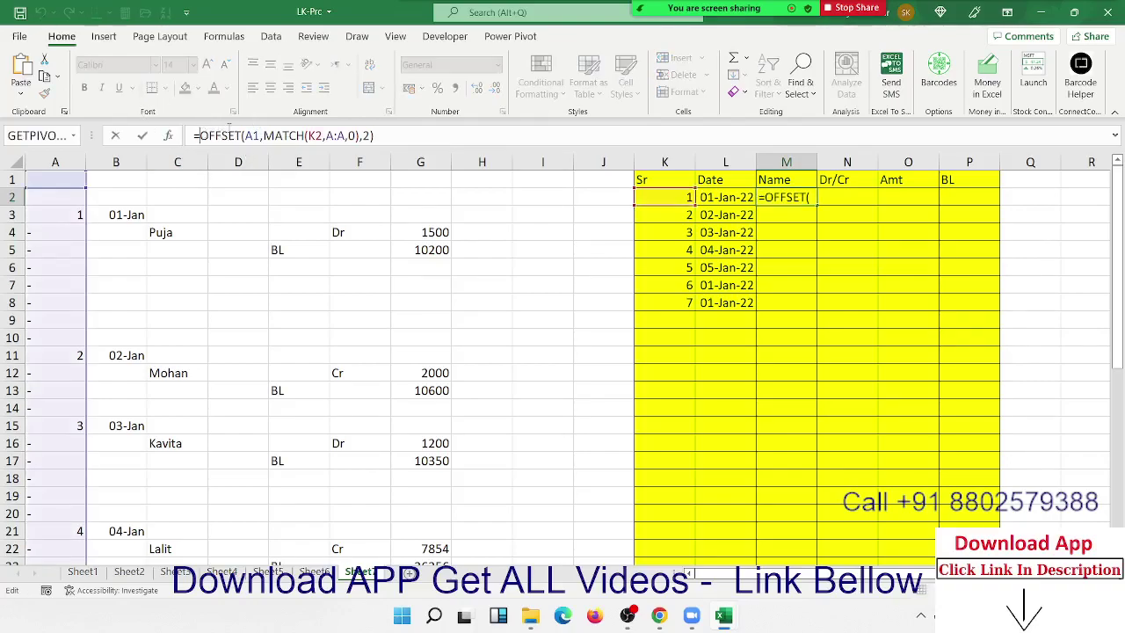
{"action": "type", "text": "IF"}
{"action": "key", "text": "Down"}
{"action": "key", "text": "Tab"}
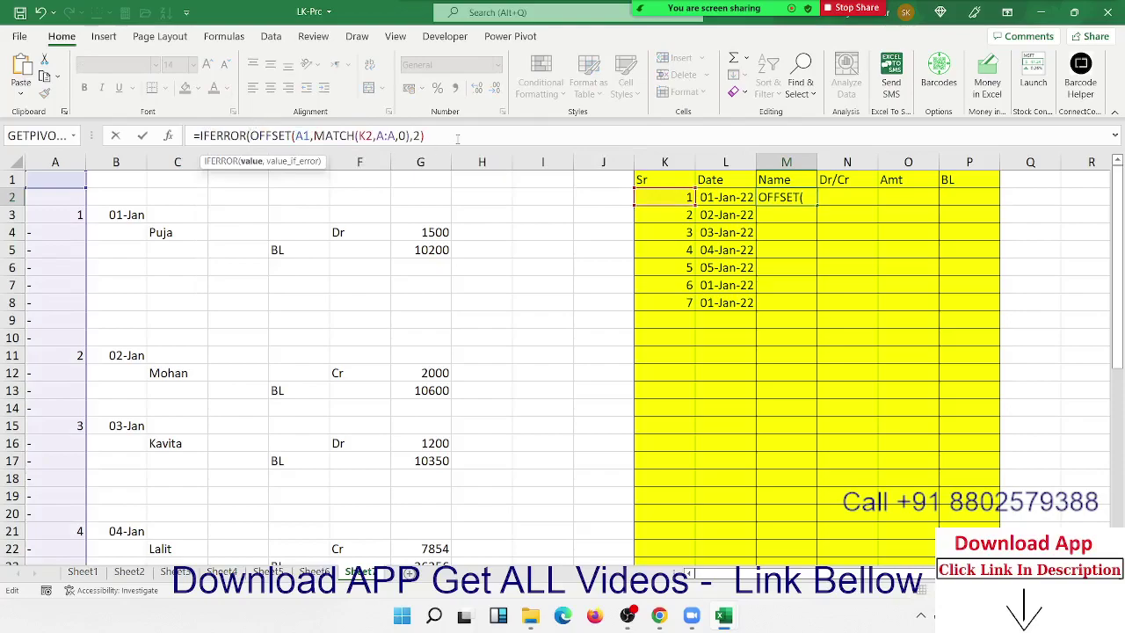
{"action": "left_click", "coordinate": [457, 138]}
{"action": "type", "text": ",\"\""}
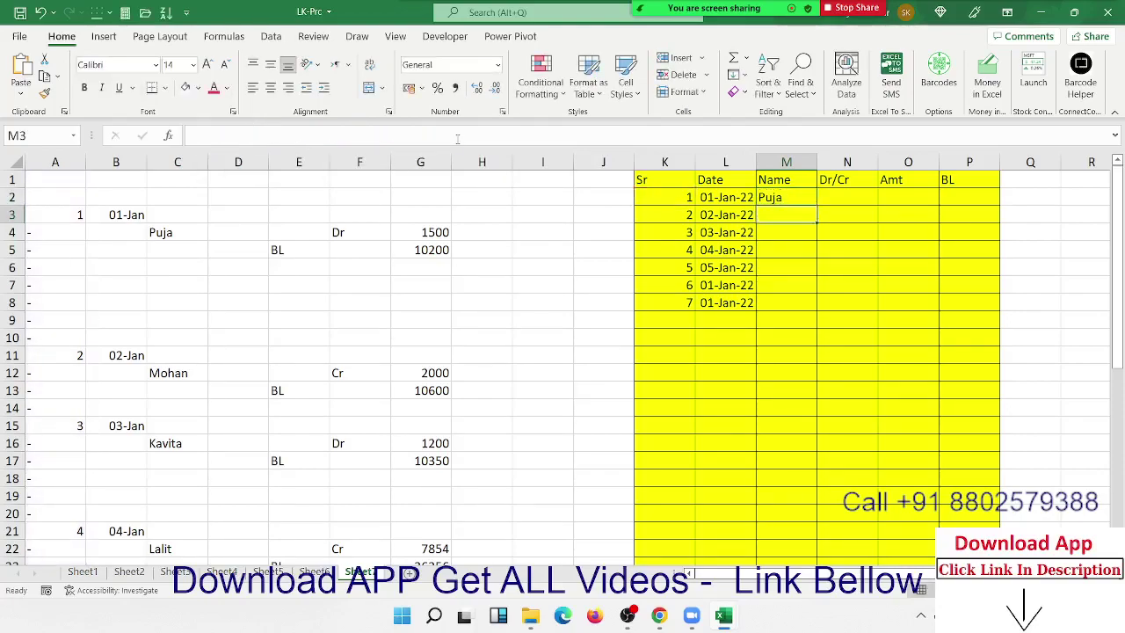
Anchor M2's lookup to $A$1 and fill it down to list Puja, Mohan, Kavita, Lalit, Om, Puja, Puja
{"action": "key", "text": "Up"}
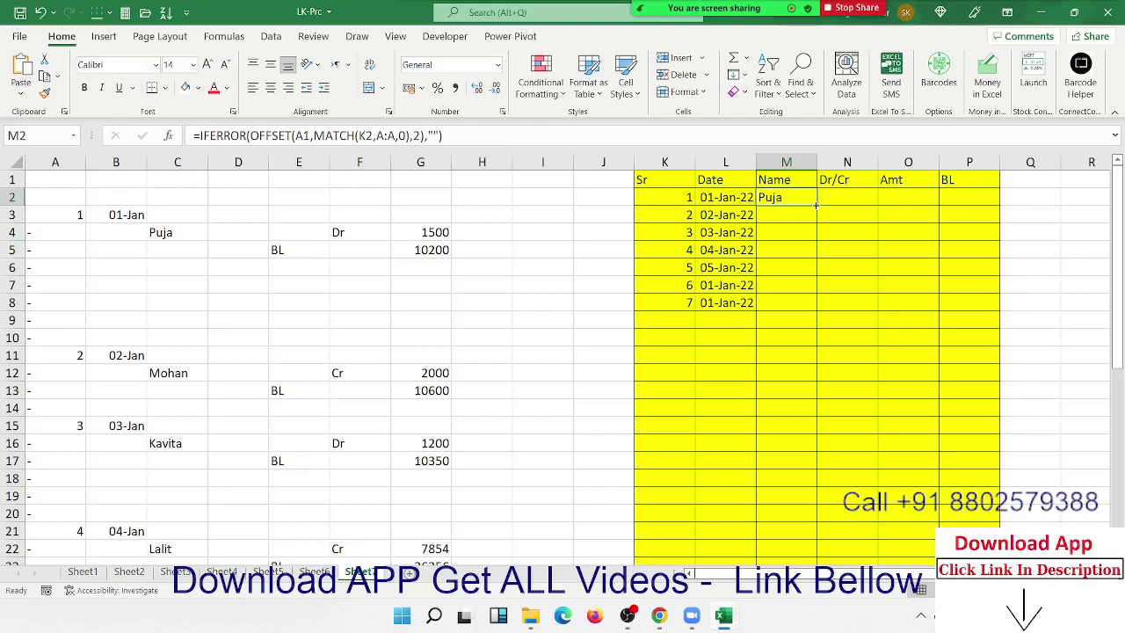
{"action": "left_click_drag", "start_coordinate": [816, 204], "coordinate": [818, 453]}
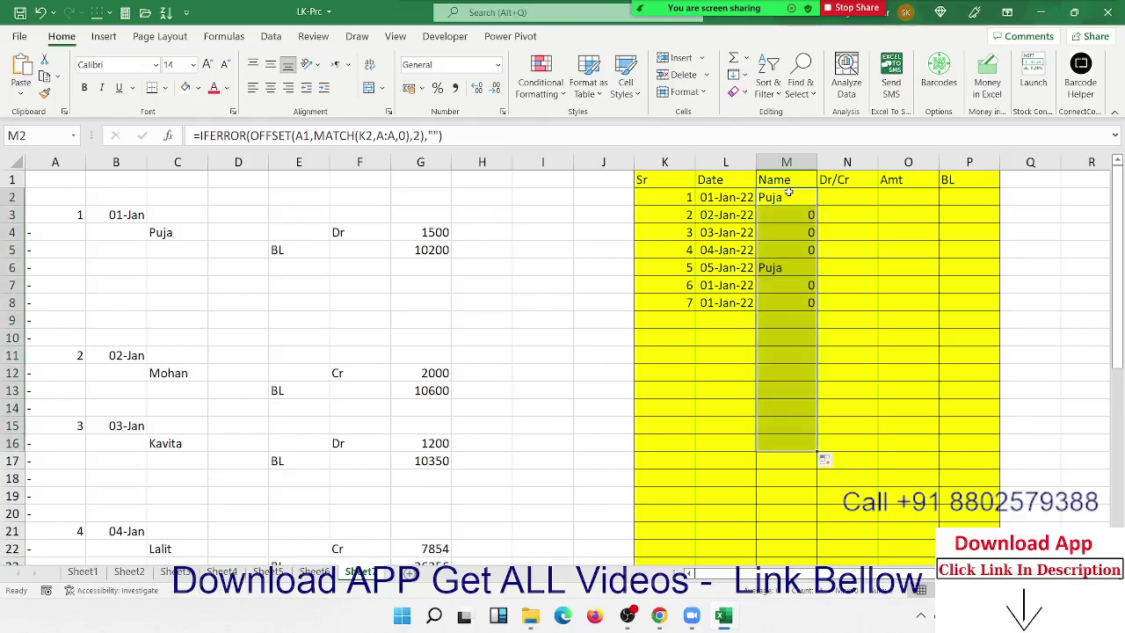
{"action": "left_click", "coordinate": [788, 192]}
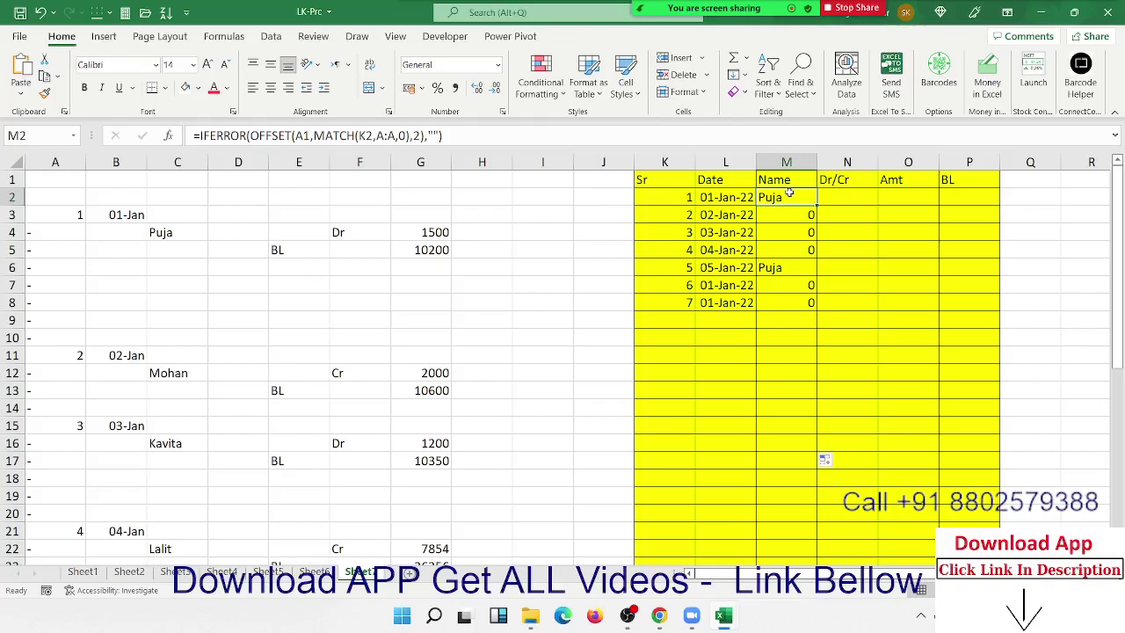
{"action": "left_click", "coordinate": [300, 136]}
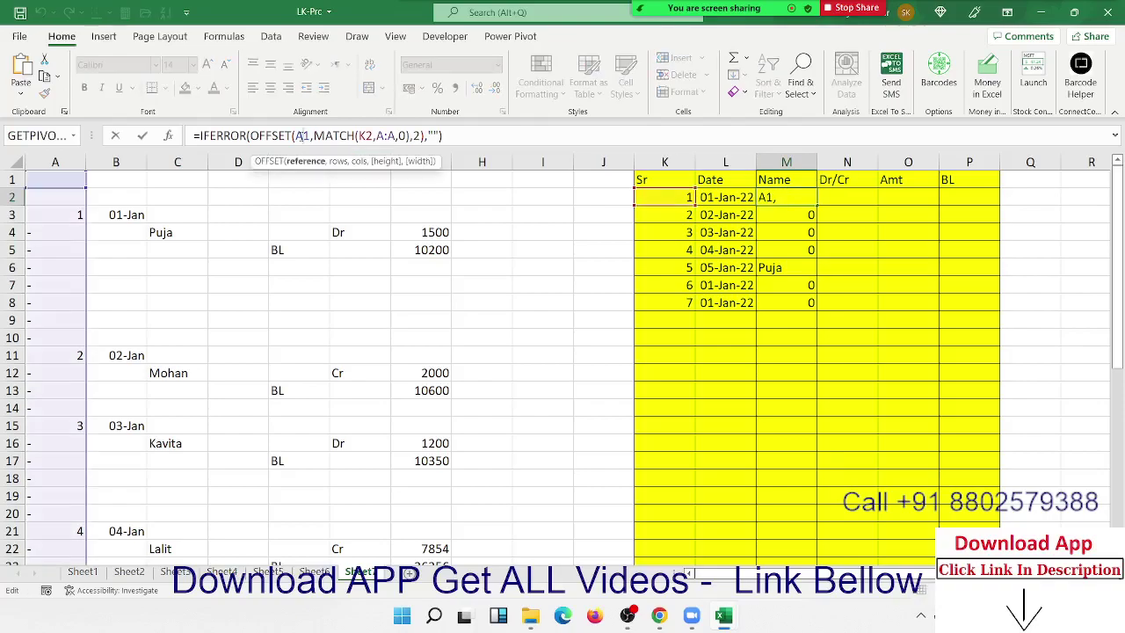
{"action": "key", "text": "F4"}
{"action": "key", "text": "Return"}
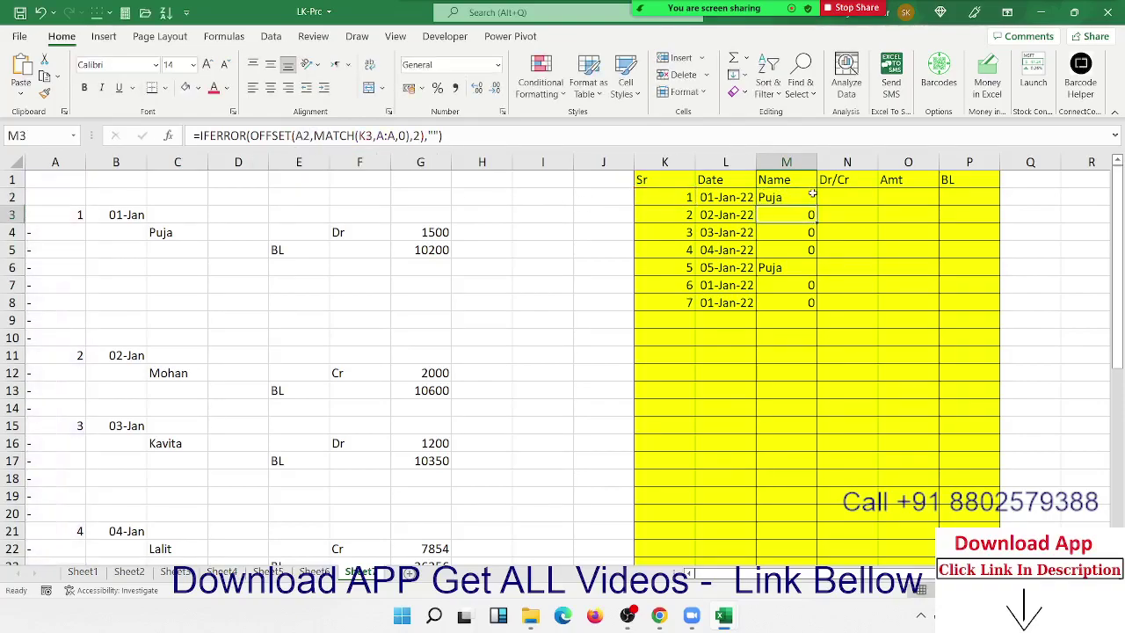
{"action": "left_click", "coordinate": [808, 197]}
{"action": "left_click_drag", "start_coordinate": [818, 206], "coordinate": [819, 455]}
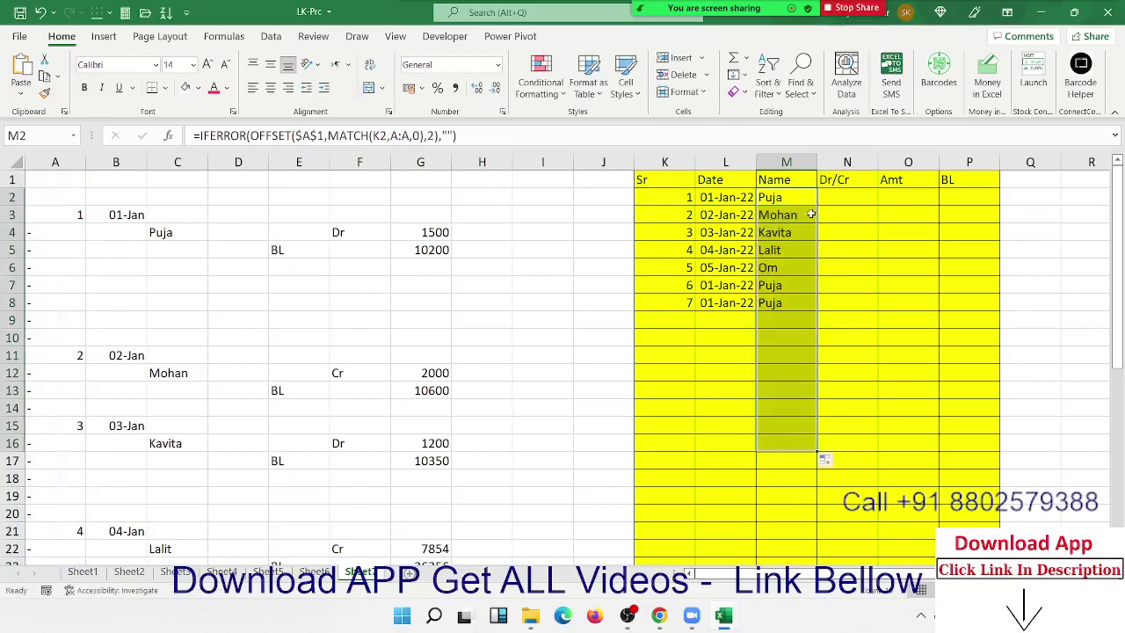
Copy M2's full formula text without changing the cell
{"action": "left_click", "coordinate": [777, 195]}
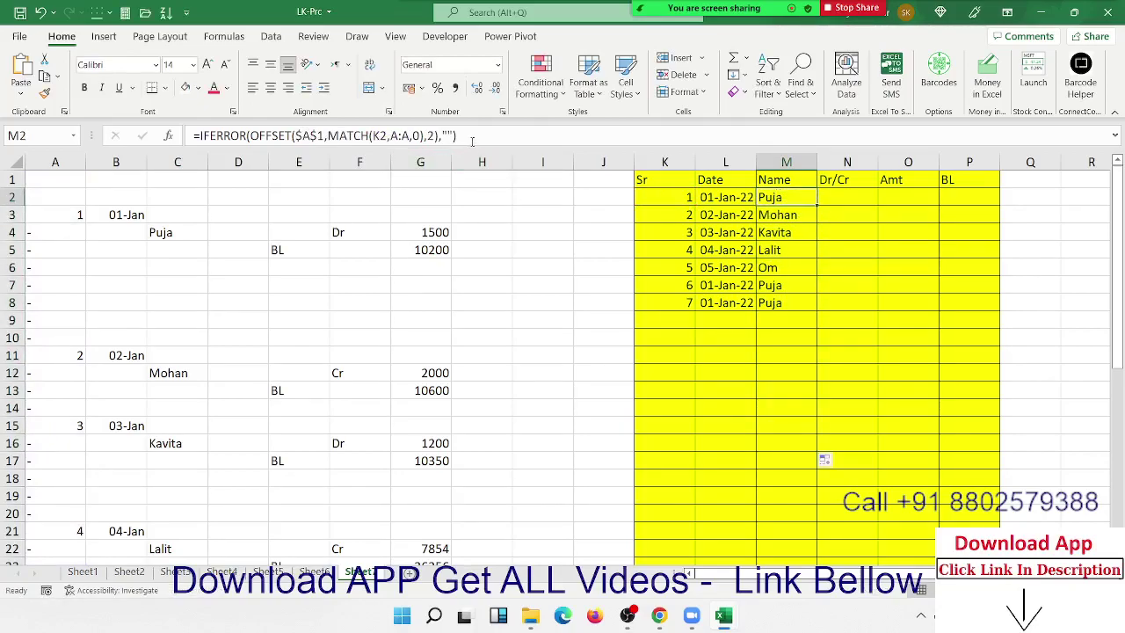
{"action": "left_click_drag", "start_coordinate": [461, 136], "coordinate": [103, 129]}
{"action": "key", "text": "ctrl+c"}
{"action": "key", "text": "Escape"}
Paste the lookup formula into N2 and count columns across row 4 to locate the Dr entry
{"action": "left_click", "coordinate": [846, 197]}
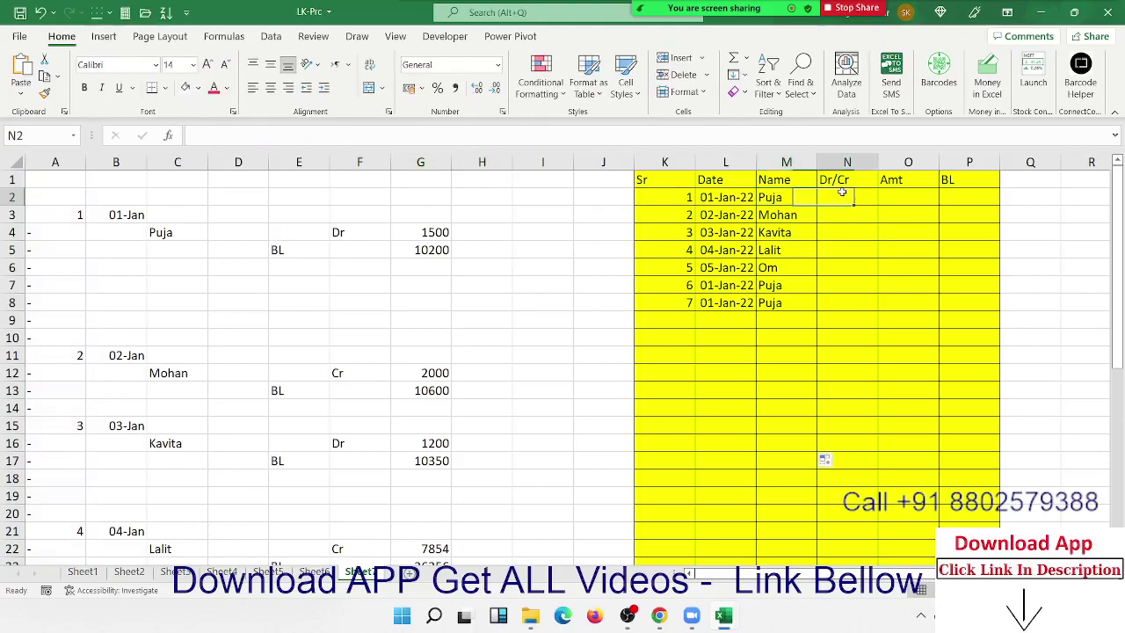
{"action": "key", "text": "ctrl+v"}
{"action": "key", "text": "Return"}
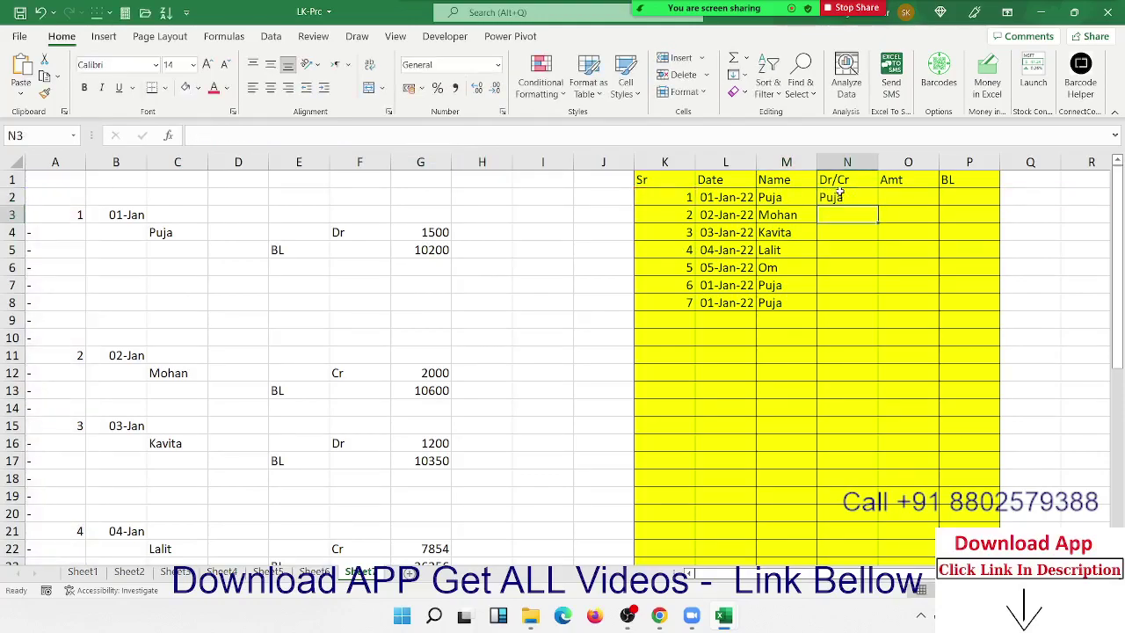
{"action": "left_click", "coordinate": [839, 194]}
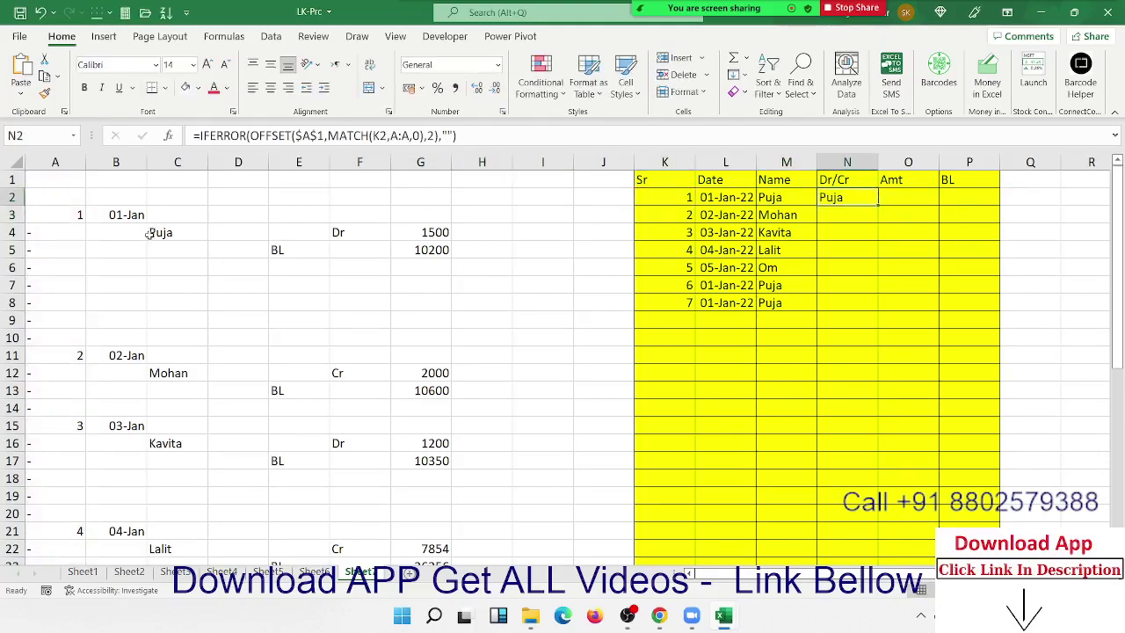
{"action": "left_click", "coordinate": [75, 235]}
{"action": "left_click", "coordinate": [114, 234]}
{"action": "left_click", "coordinate": [156, 232]}
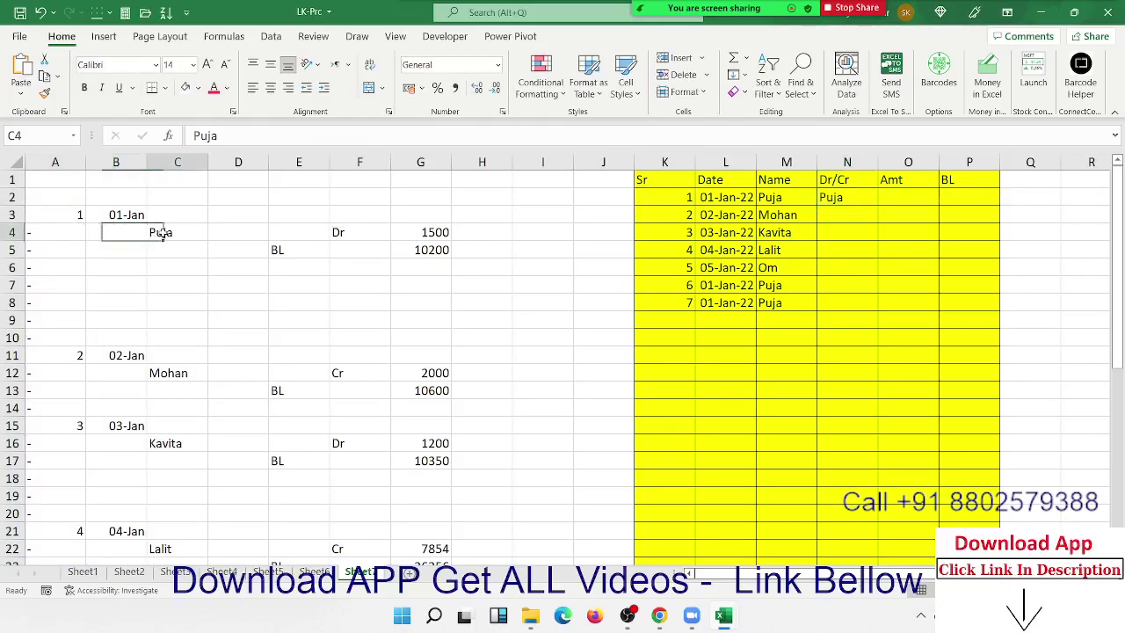
{"action": "left_click", "coordinate": [226, 234]}
{"action": "left_click", "coordinate": [294, 233]}
{"action": "left_click", "coordinate": [335, 232]}
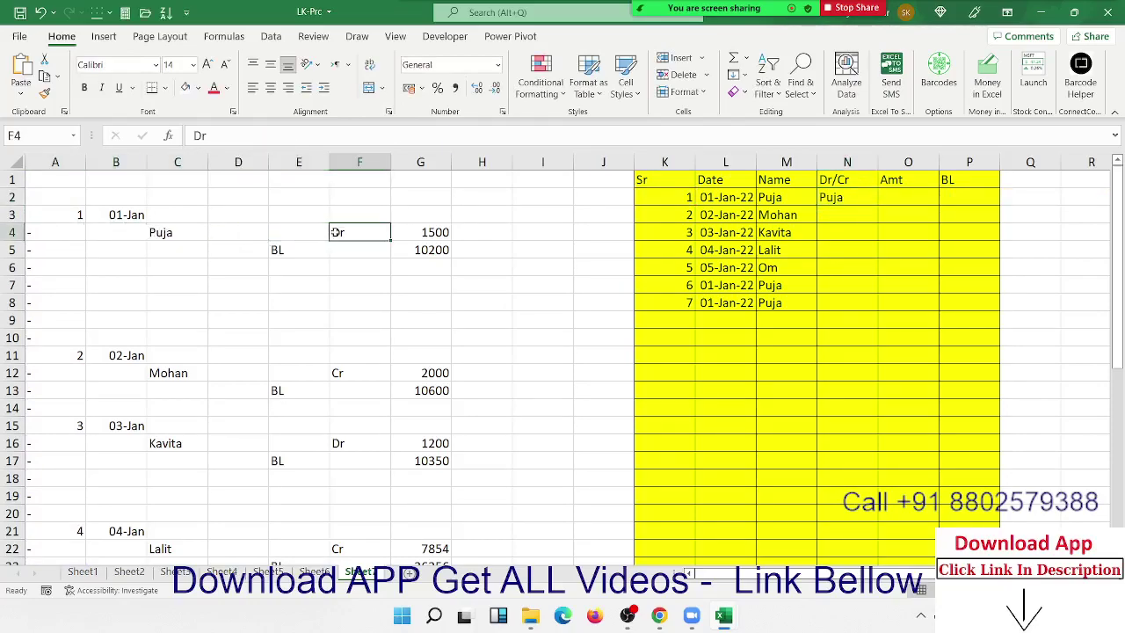
Change N2's column offset from 2 to 5 and fill it down column N
{"action": "double_click", "coordinate": [859, 199]}
{"action": "left_click", "coordinate": [433, 136]}
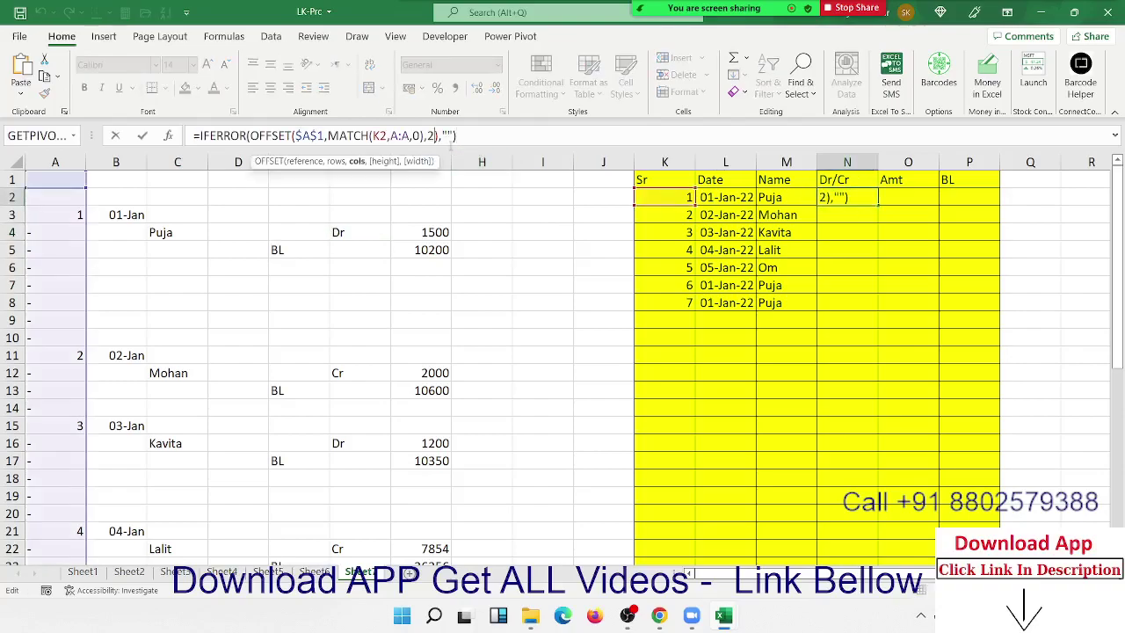
{"action": "key", "text": "BackSpace"}
{"action": "type", "text": "5"}
{"action": "key", "text": "ctrl+Return"}
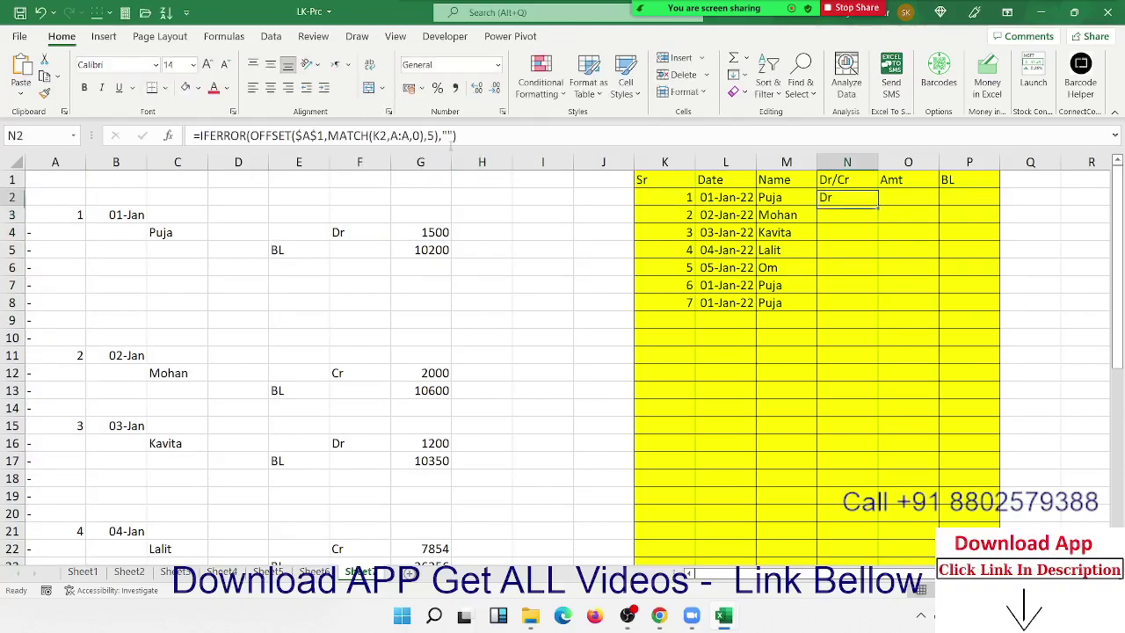
{"action": "left_click_drag", "start_coordinate": [877, 206], "coordinate": [878, 452]}
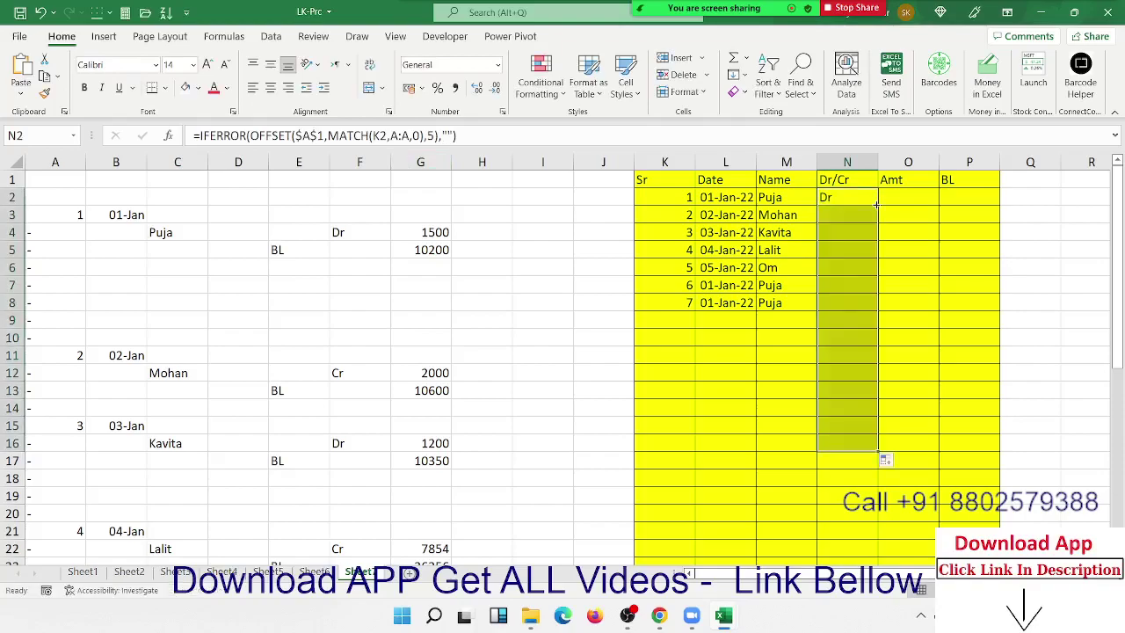
Copy the N2 Dr/Cr formula text without changing the cell
{"action": "key", "text": "F2"}
{"action": "key", "text": "shift+Home"}
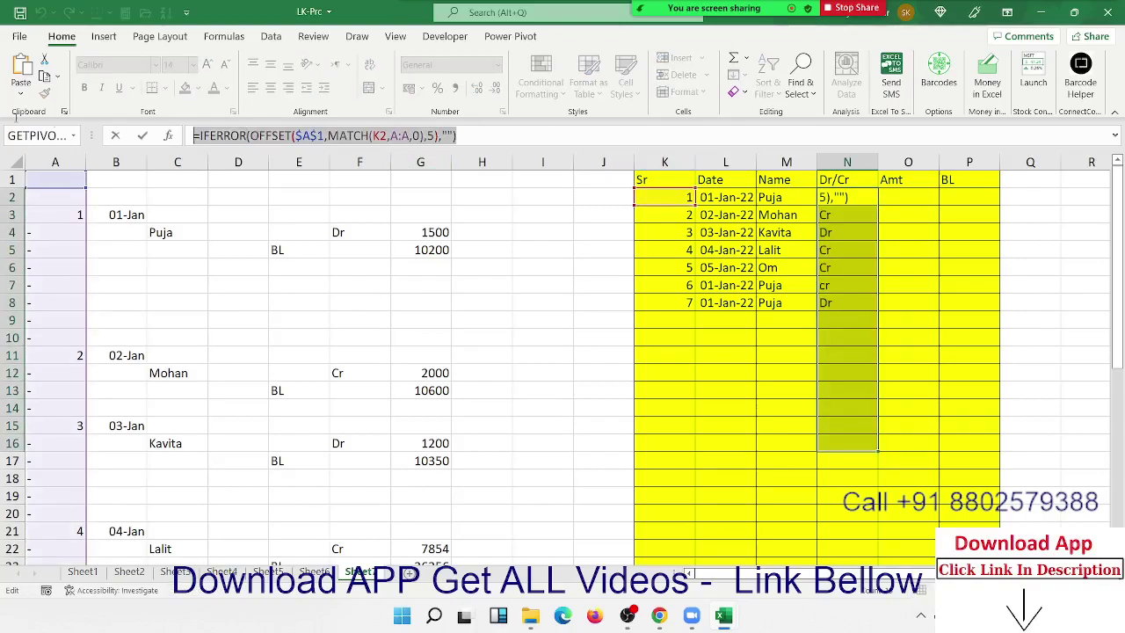
{"action": "key", "text": "ctrl+c"}
{"action": "key", "text": "Escape"}
Paste the lookup into O2 with column offset 6 and fill the Amt column down
{"action": "left_click", "coordinate": [896, 195]}
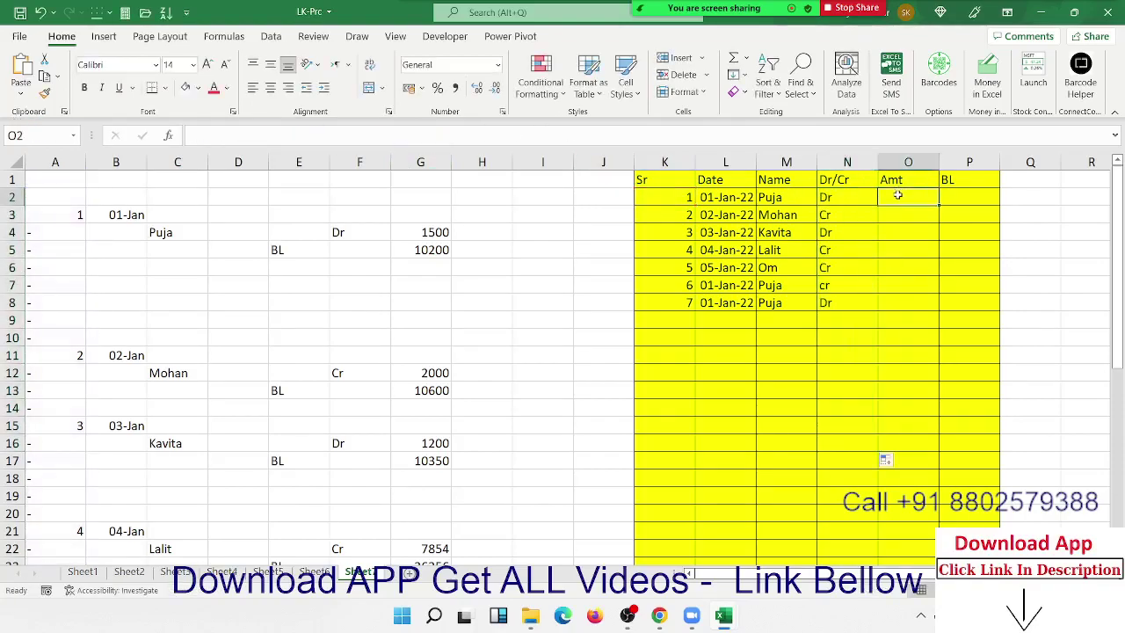
{"action": "key", "text": "ctrl+v"}
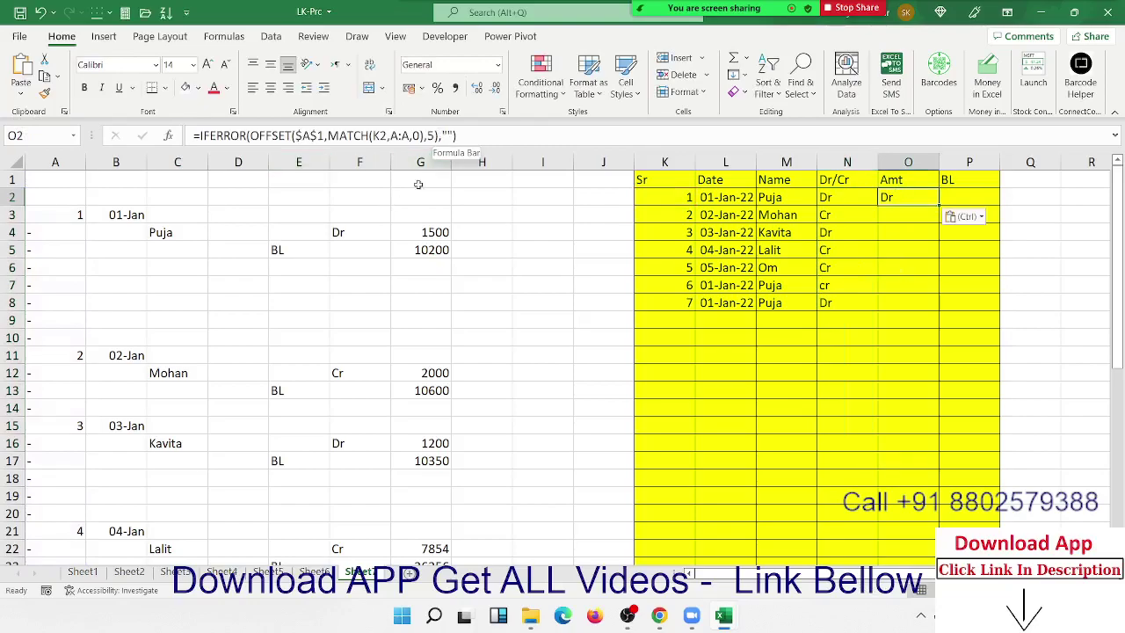
{"action": "left_click", "coordinate": [436, 136]}
{"action": "key", "text": "BackSpace"}
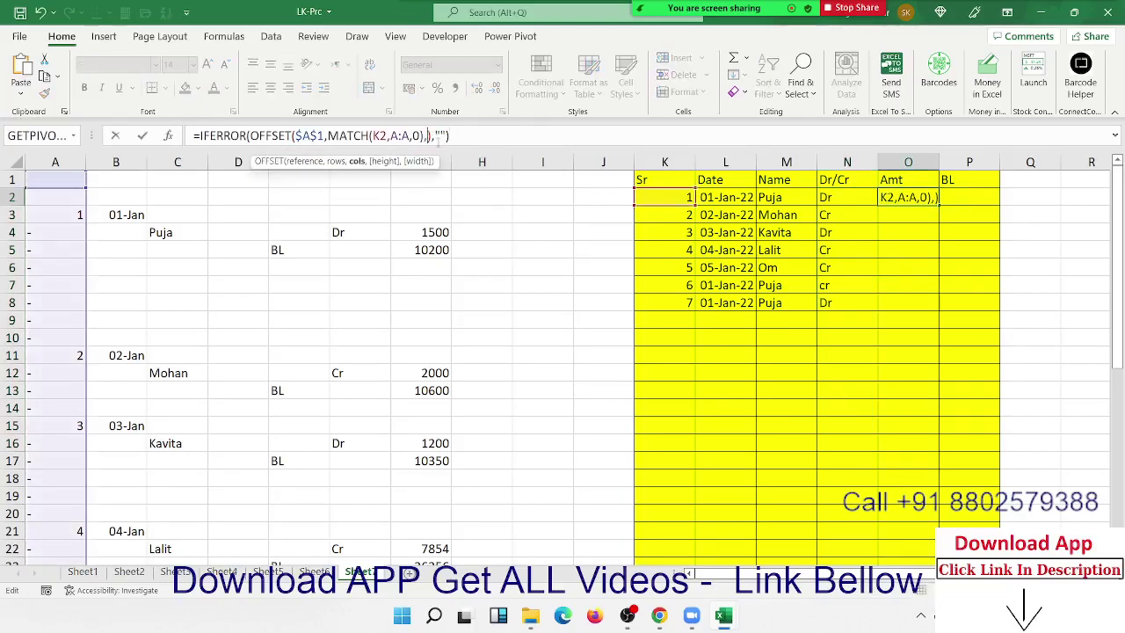
{"action": "type", "text": "6"}
{"action": "key", "text": "Return"}
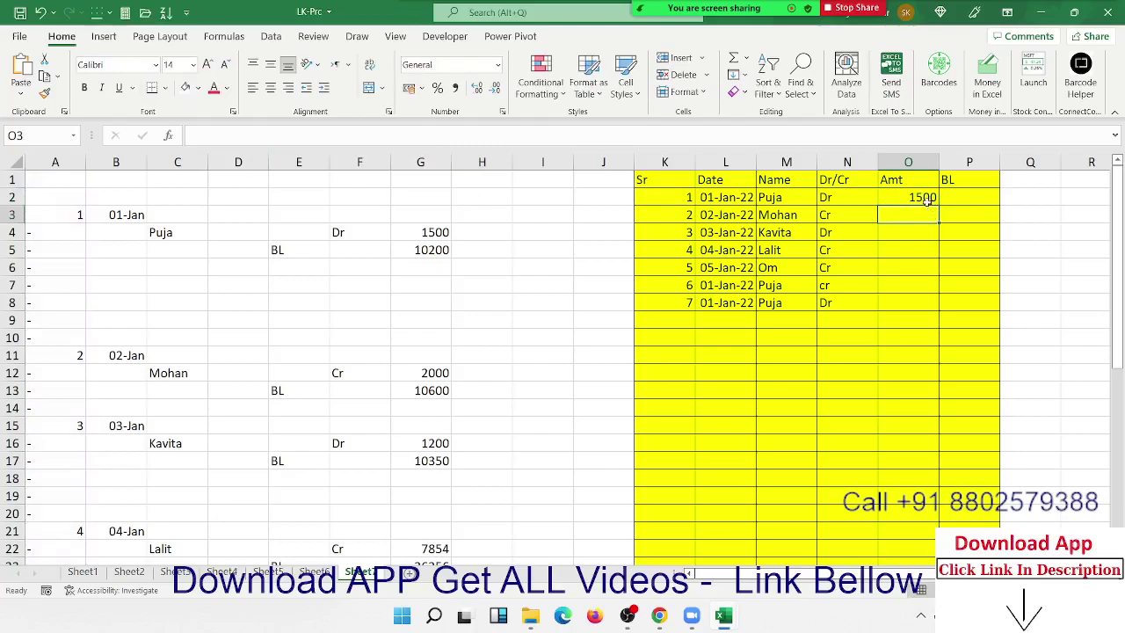
{"action": "left_click", "coordinate": [926, 202]}
{"action": "left_click_drag", "start_coordinate": [941, 203], "coordinate": [940, 460]}
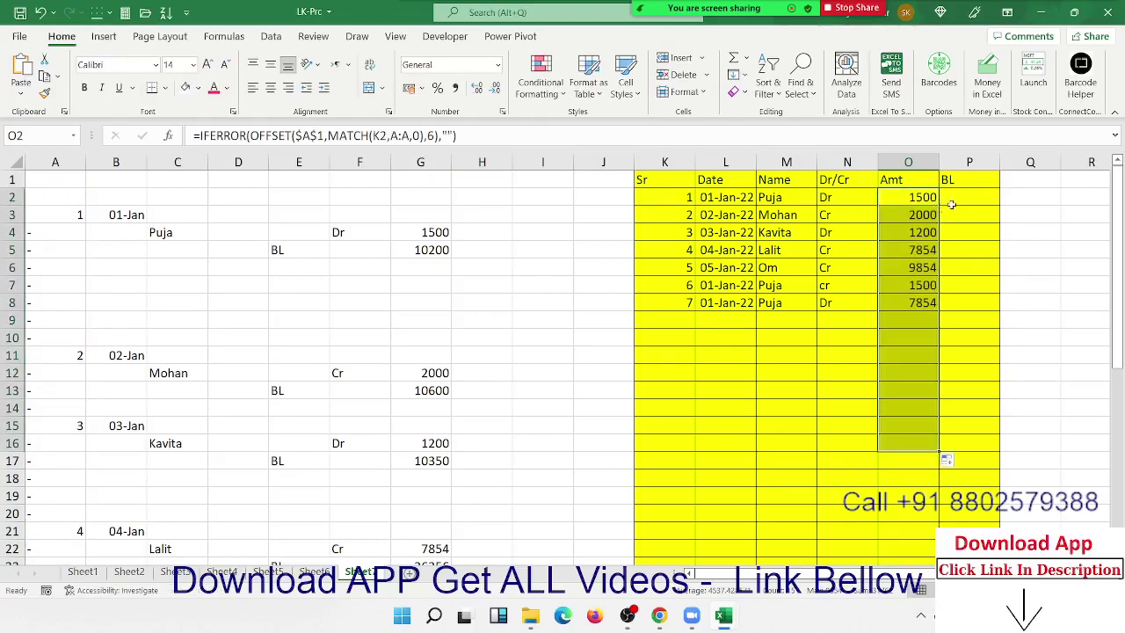
Paste the lookup into P2 with column offset 7 and add +1 to the MATCH row
{"action": "left_click", "coordinate": [964, 203]}
{"action": "key", "text": "ctrl+v"}
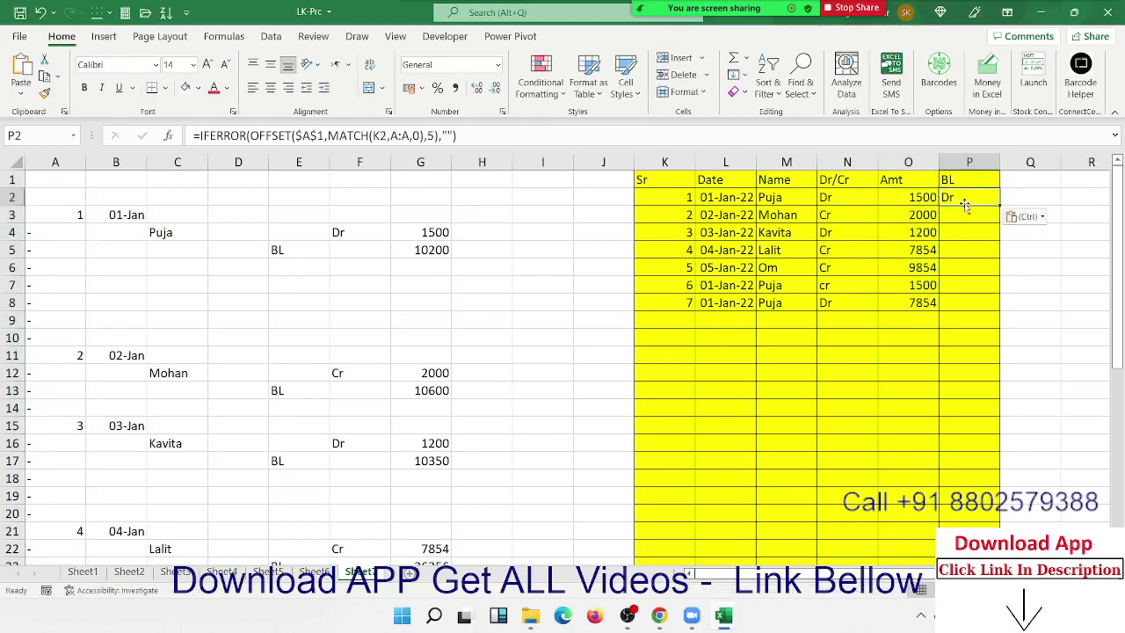
{"action": "left_click", "coordinate": [429, 136]}
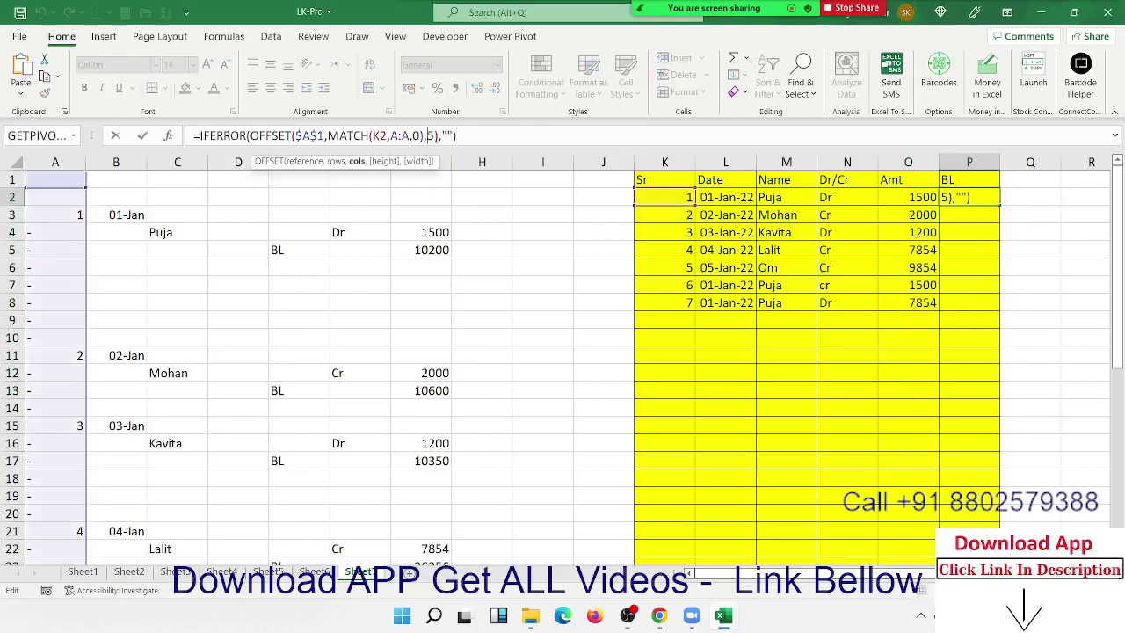
{"action": "key", "text": "BackSpace"}
{"action": "type", "text": "7"}
{"action": "key", "text": "Return"}
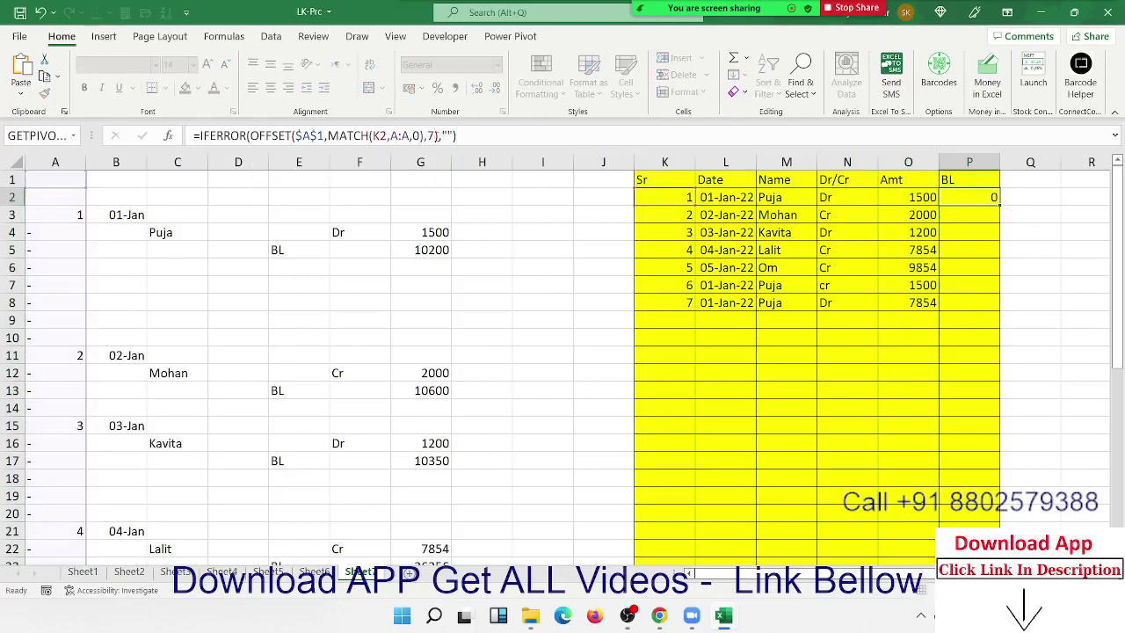
{"action": "key", "text": "Up"}
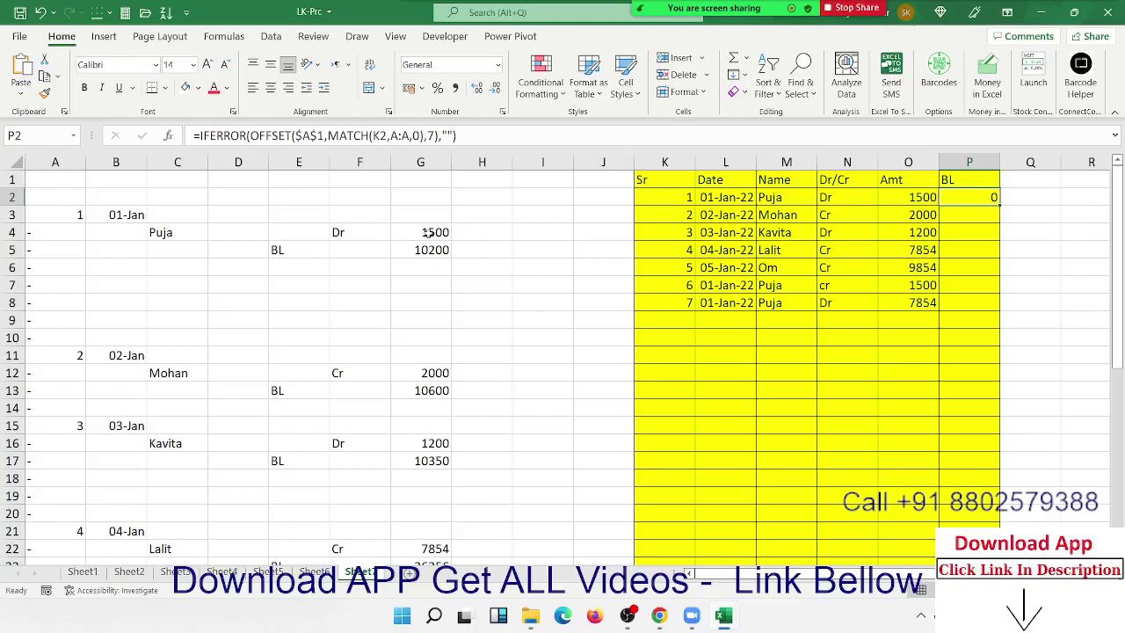
{"action": "left_click", "coordinate": [427, 135]}
{"action": "type", "text": "+1"}
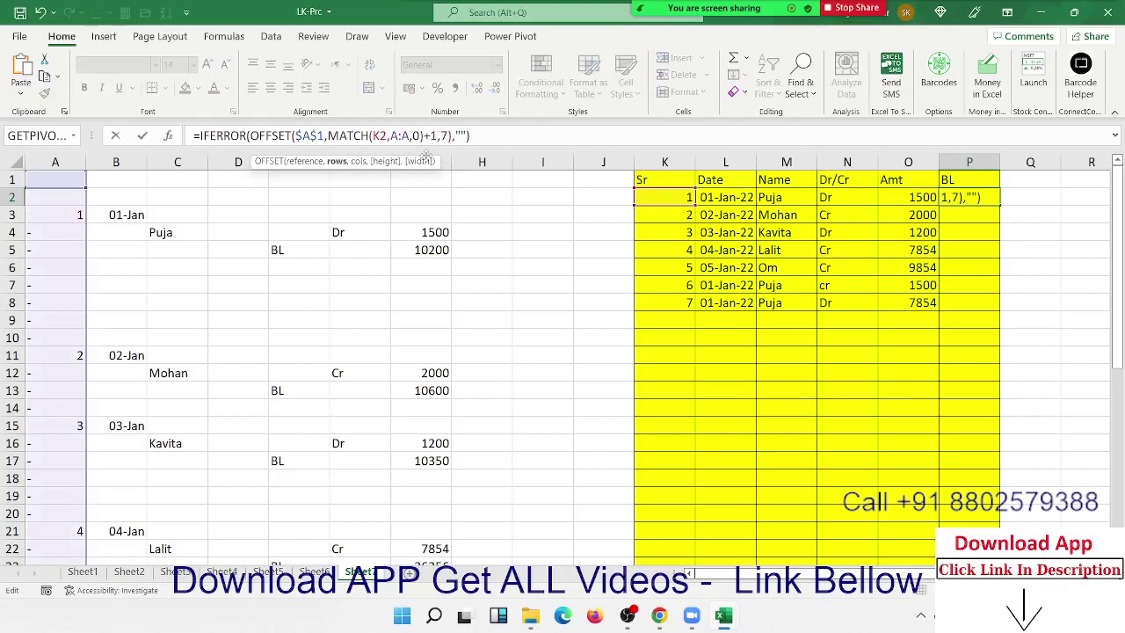
{"action": "key", "text": "ctrl+Return"}
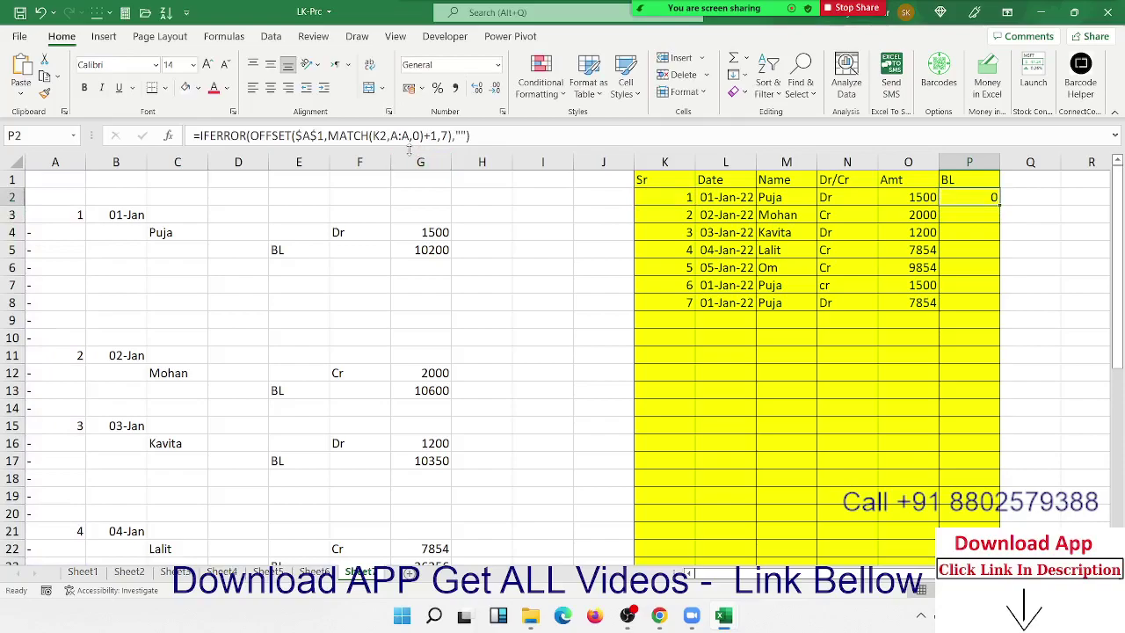
Change P2's column offset to 6 and fill BL down, showing balances 10200 to 63523
{"action": "left_click", "coordinate": [402, 136]}
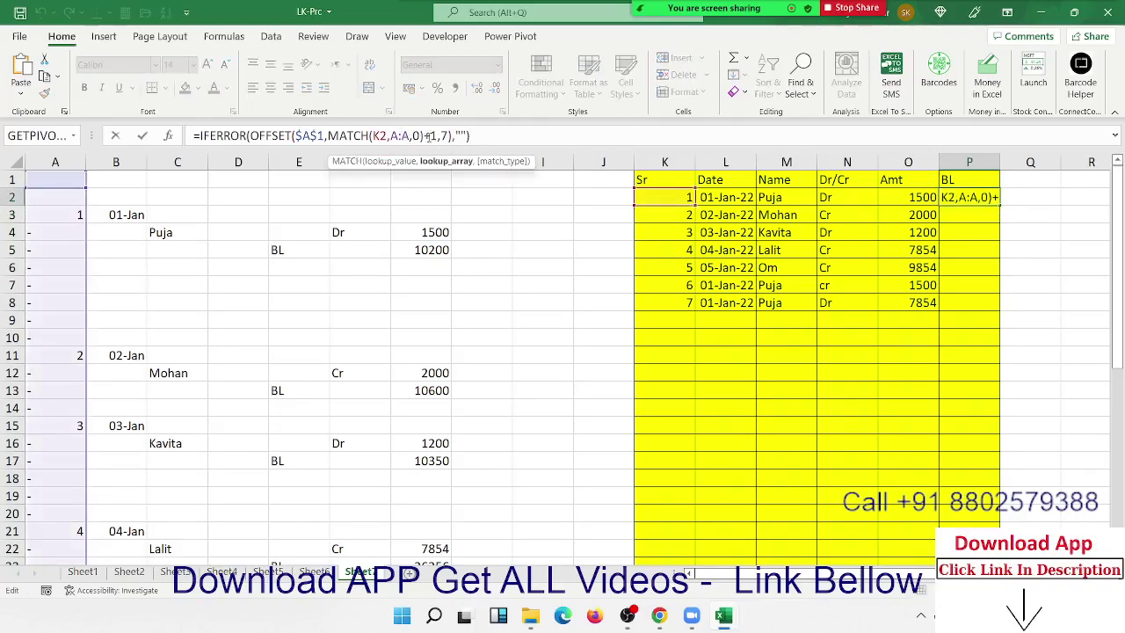
{"action": "left_click", "coordinate": [441, 136]}
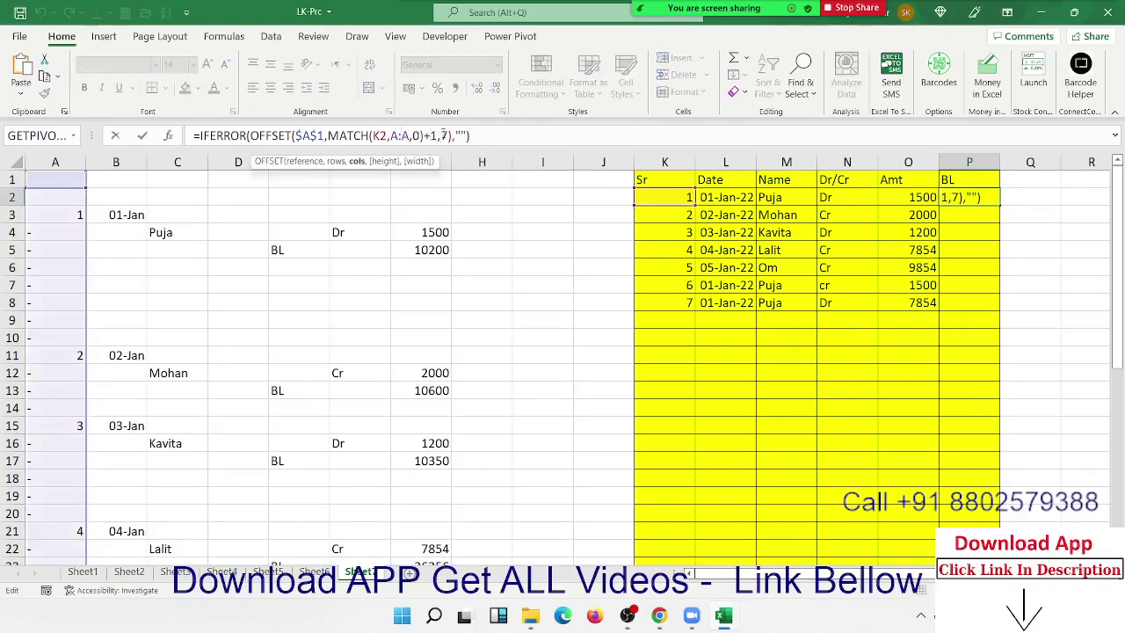
{"action": "key", "text": "Delete"}
{"action": "type", "text": "6"}
{"action": "key", "text": "ctrl+Return"}
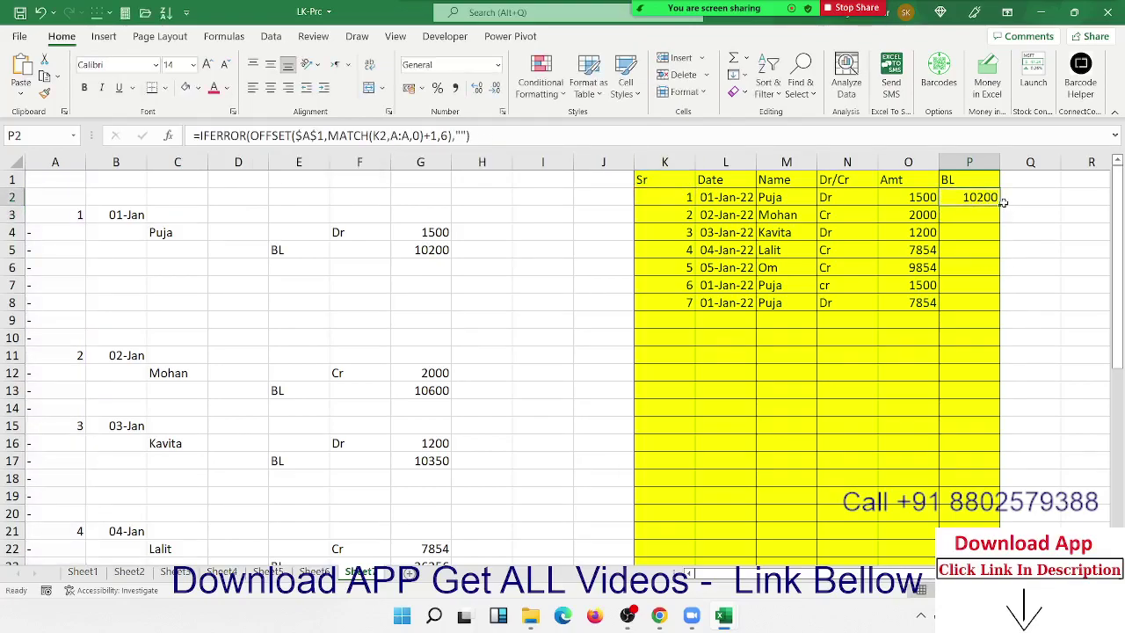
{"action": "left_click_drag", "start_coordinate": [1001, 205], "coordinate": [1002, 453]}
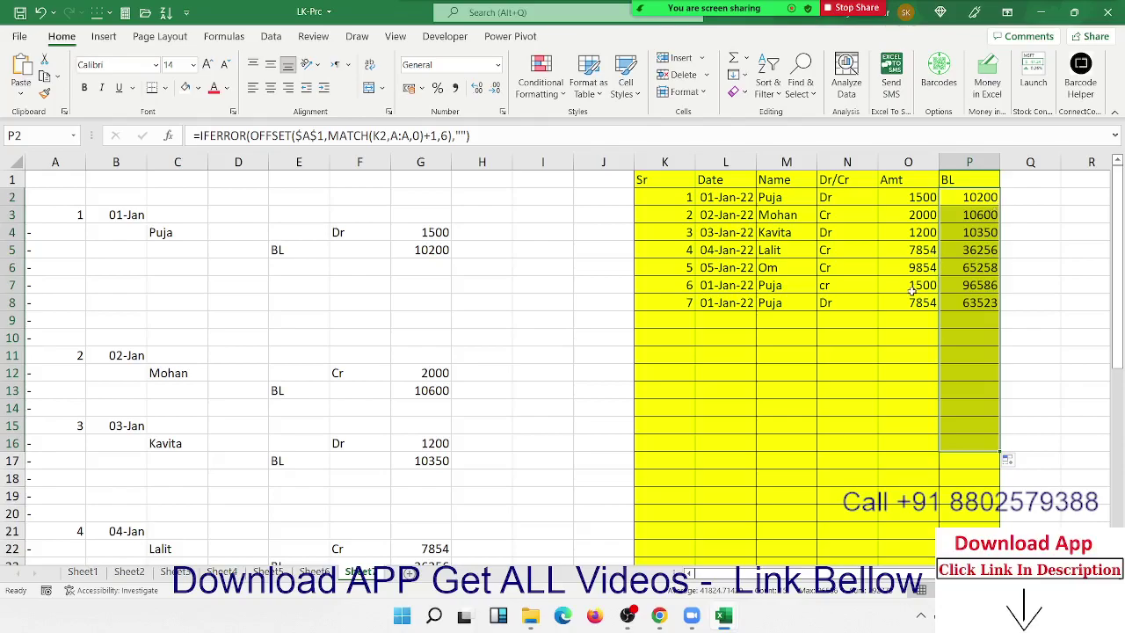
{"action": "left_click", "coordinate": [865, 318]}
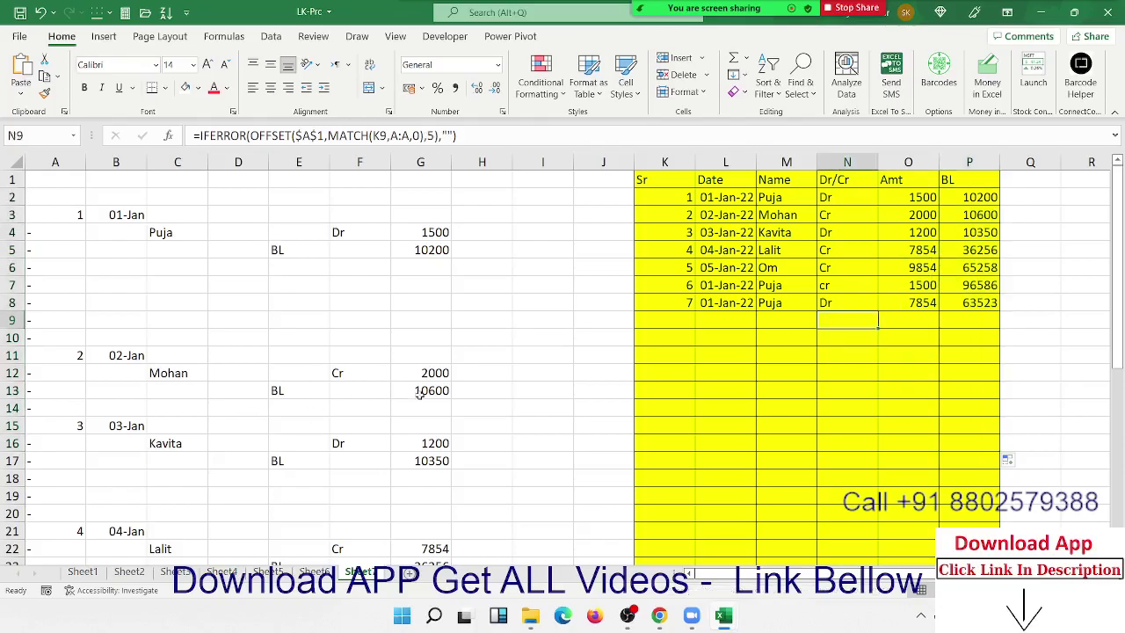
Copy the seventh ledger entry block, rows 39–42, to A45 as an eighth entry
{"action": "left_click", "coordinate": [699, 320]}
{"action": "left_click", "coordinate": [648, 315]}
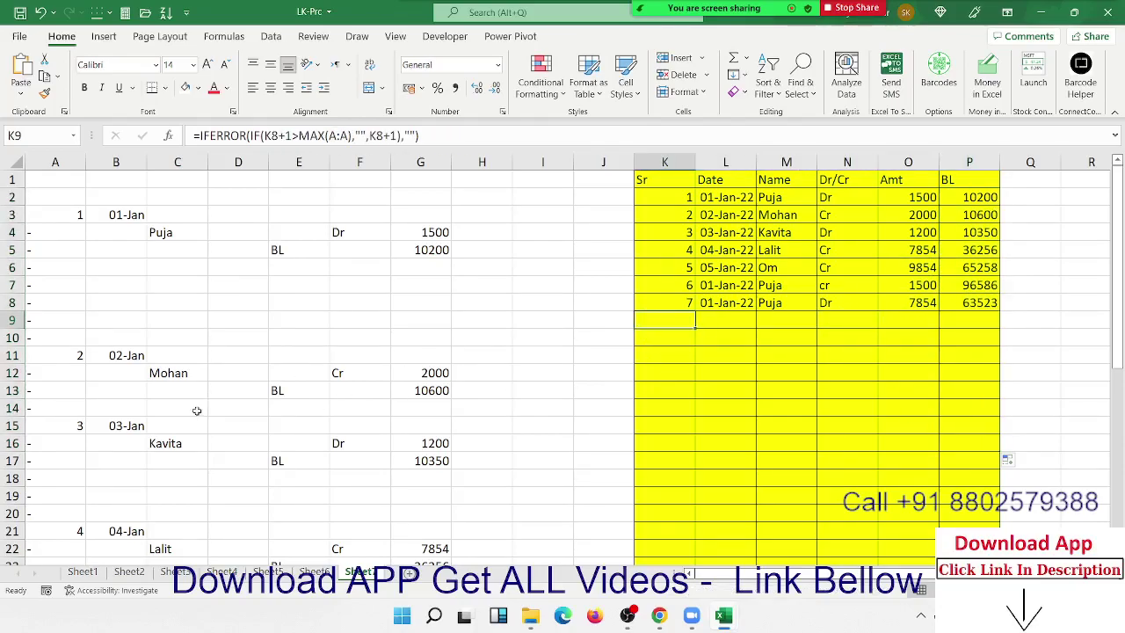
{"action": "scroll", "coordinate": [189, 413], "scroll_direction": "down", "scroll_amount": 7}
{"action": "scroll", "coordinate": [136, 457], "scroll_direction": "down", "scroll_amount": 7}
{"action": "scroll", "coordinate": [125, 415], "scroll_direction": "up", "scroll_amount": 3}
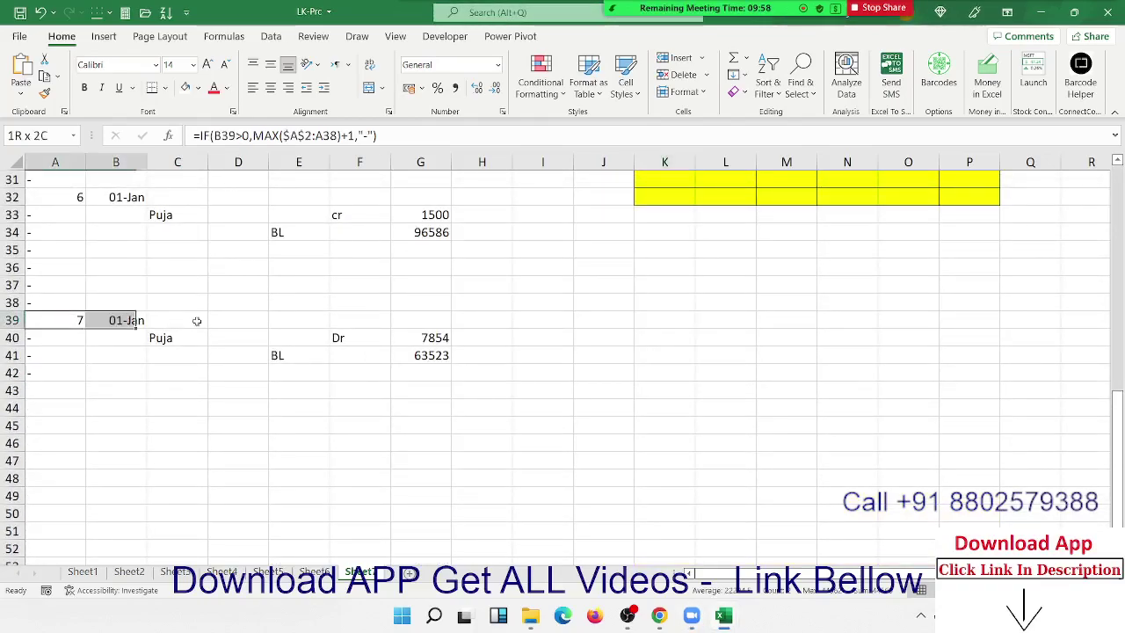
{"action": "left_click_drag", "start_coordinate": [36, 324], "coordinate": [439, 373]}
{"action": "key", "text": "ctrl+c"}
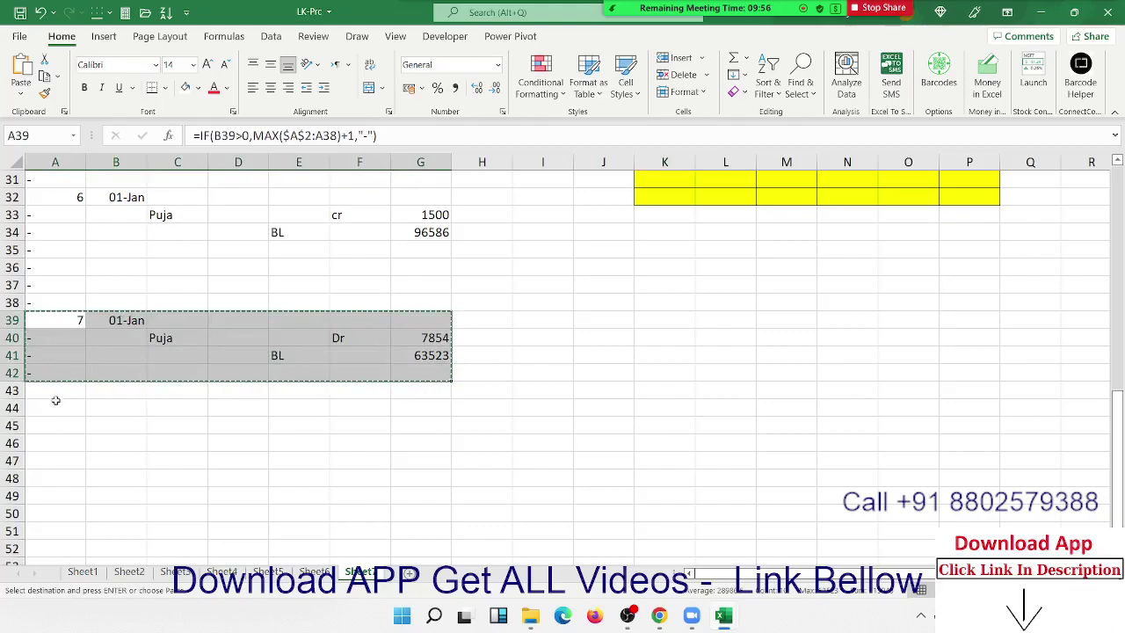
{"action": "left_click", "coordinate": [54, 406]}
{"action": "left_click", "coordinate": [56, 427]}
{"action": "key", "text": "ctrl+v"}
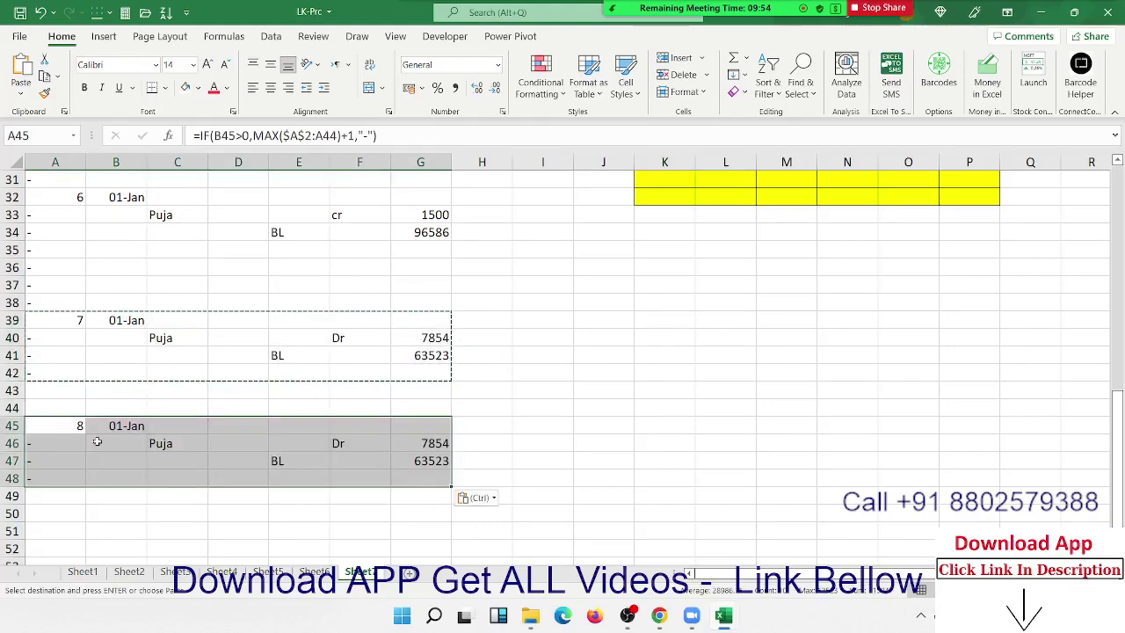
{"action": "key", "text": "Right"}
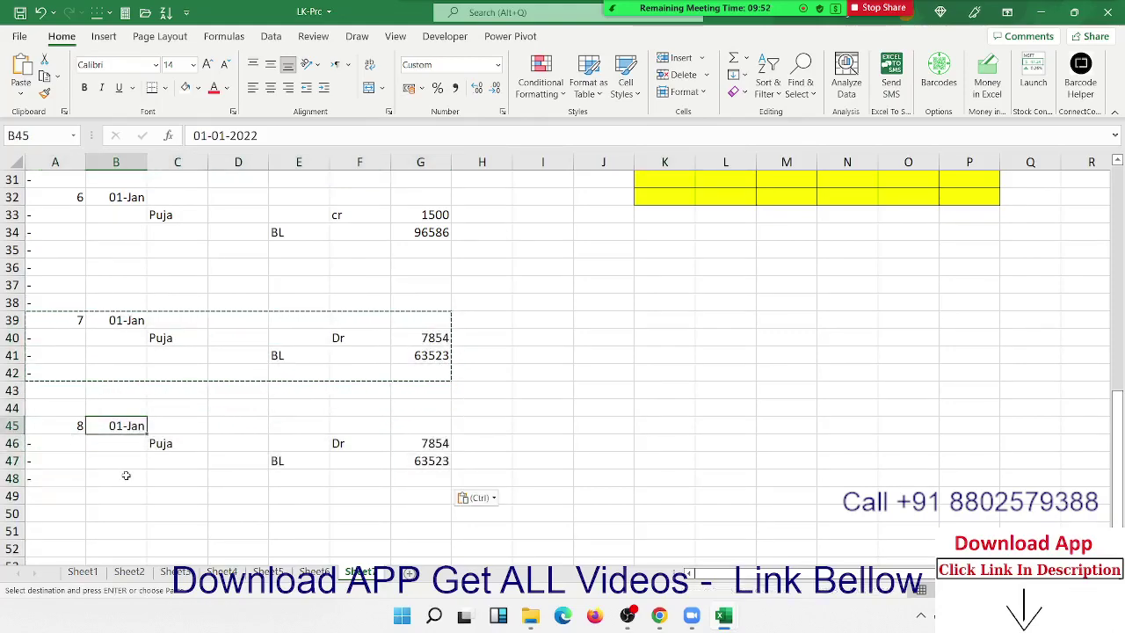
{"action": "left_click", "coordinate": [80, 425]}
Save LK-Prc and confirm the yellow table shows Sr 8: Puja, Dr, 7854, 63523
{"action": "scroll", "coordinate": [780, 460], "scroll_direction": "up", "scroll_amount": 10}
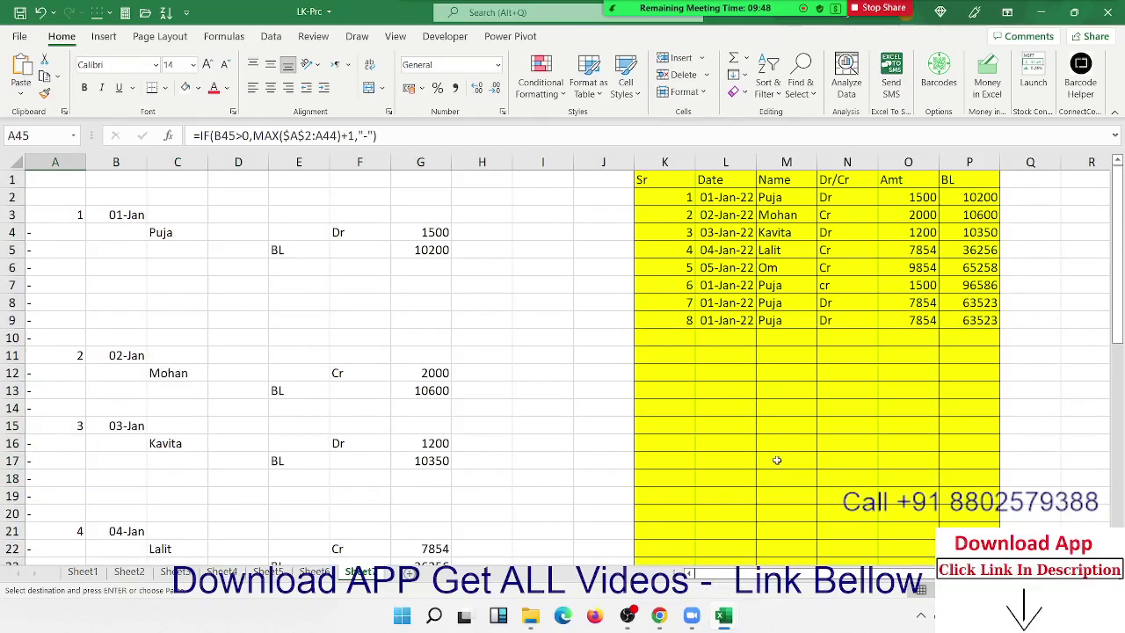
{"action": "scroll", "coordinate": [776, 459], "scroll_direction": "down", "scroll_amount": 3}
{"action": "scroll", "coordinate": [773, 456], "scroll_direction": "down", "scroll_amount": 3}
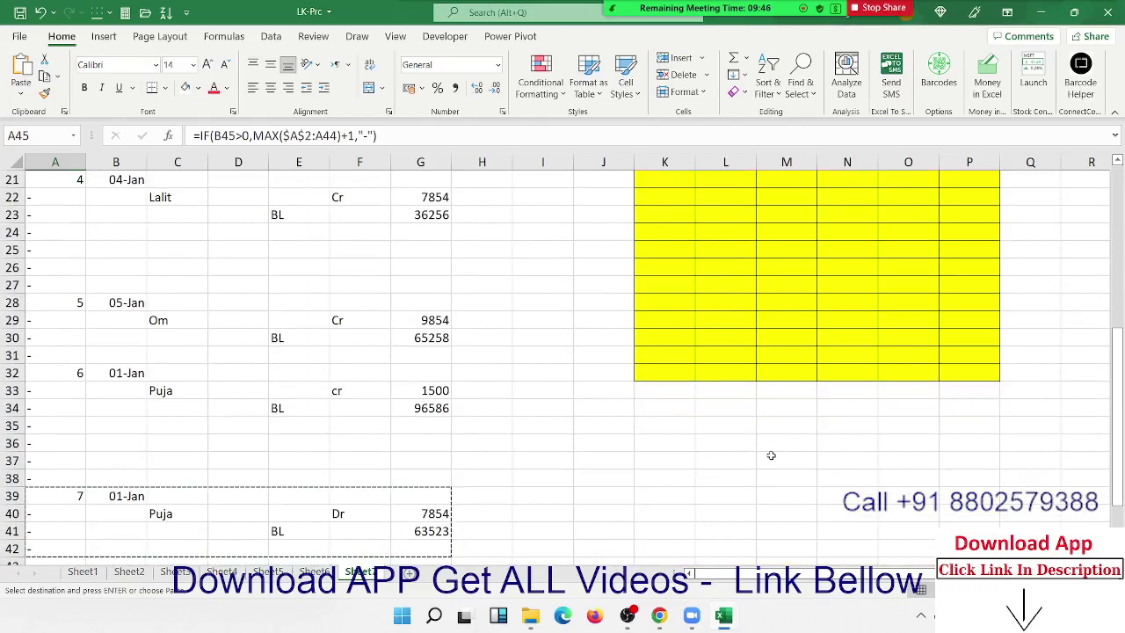
{"action": "left_click", "coordinate": [19, 12]}
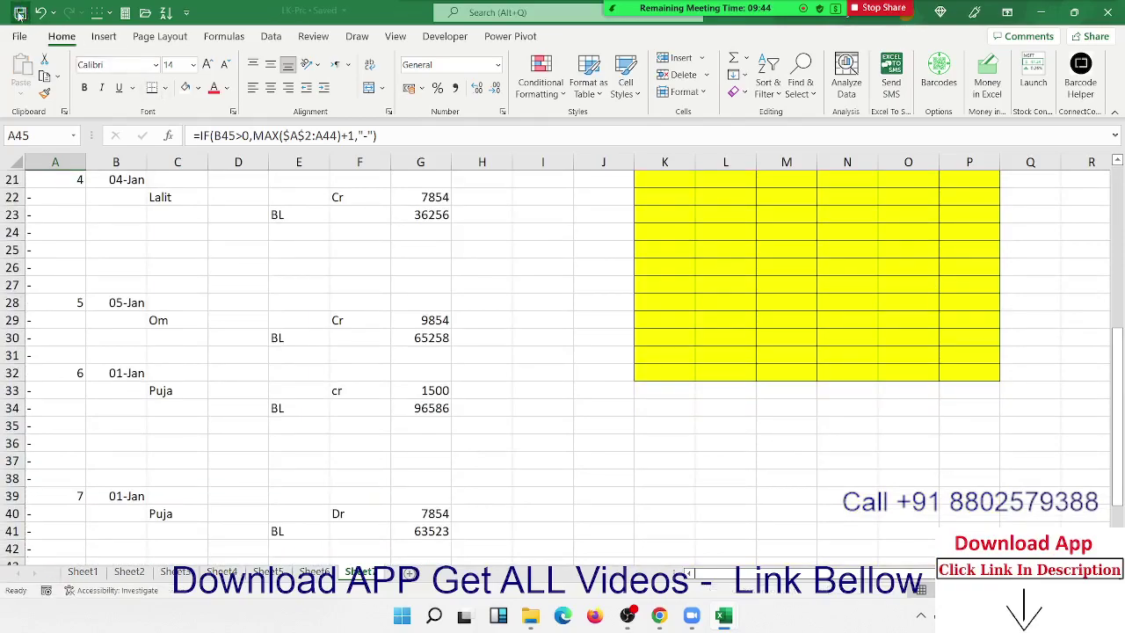
{"action": "scroll", "coordinate": [631, 300], "scroll_direction": "up", "scroll_amount": 3}
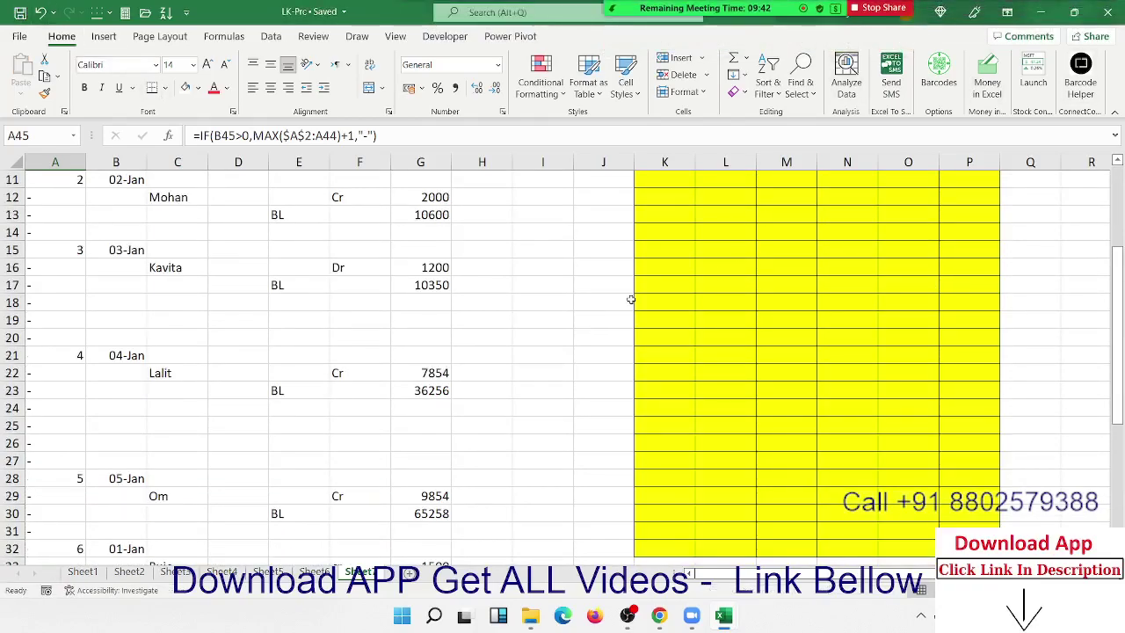
{"action": "scroll", "coordinate": [631, 299], "scroll_direction": "up", "scroll_amount": 3}
{"action": "left_click", "coordinate": [826, 267]}
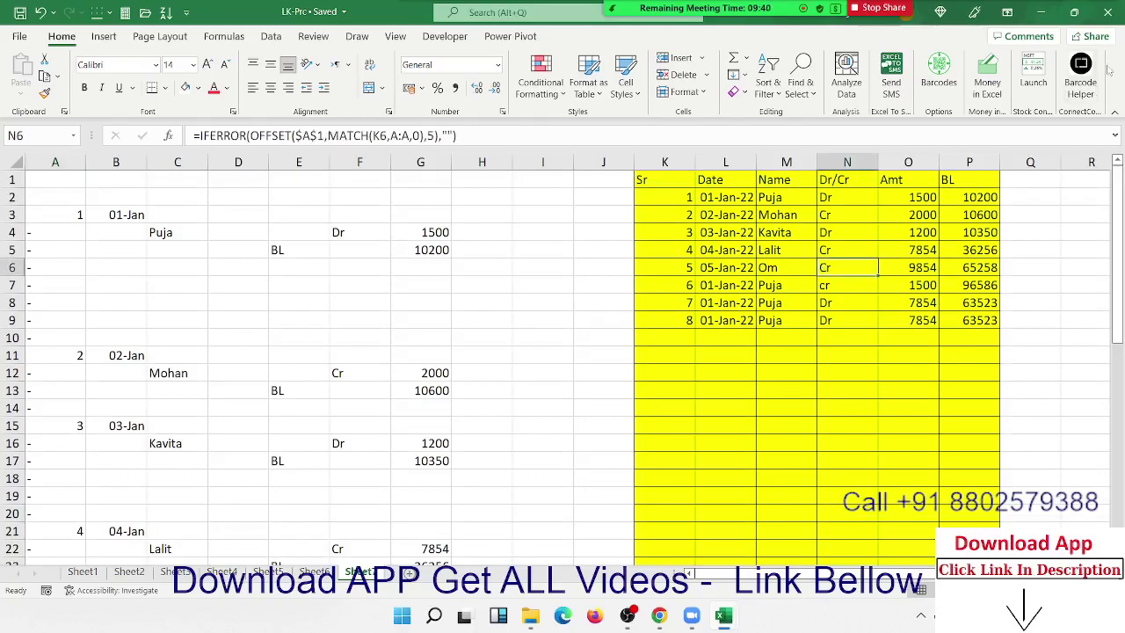
Close LK-Prc and start a reply-all in Gmail's Project conversation
{"action": "left_click", "coordinate": [1107, 12]}
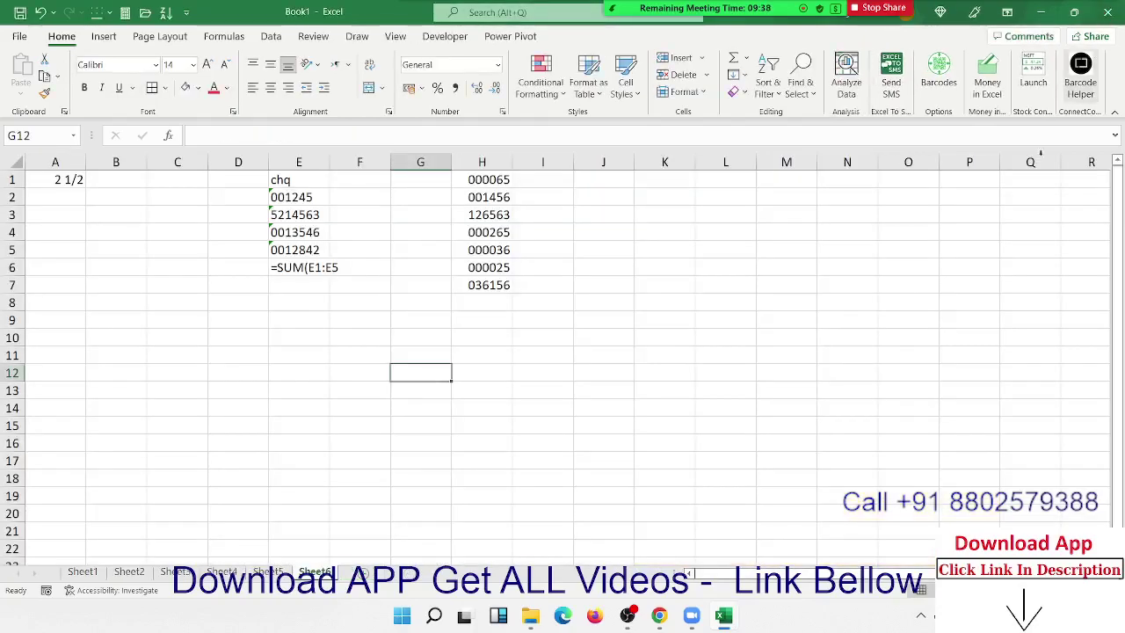
{"action": "left_click", "coordinate": [661, 616]}
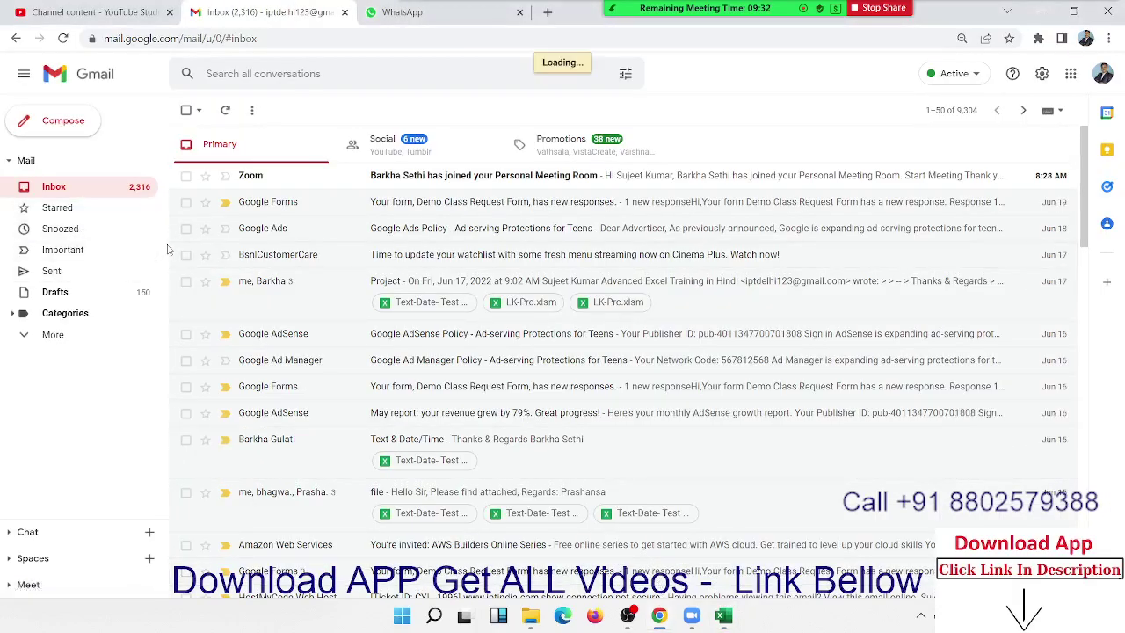
{"action": "left_click", "coordinate": [325, 202]}
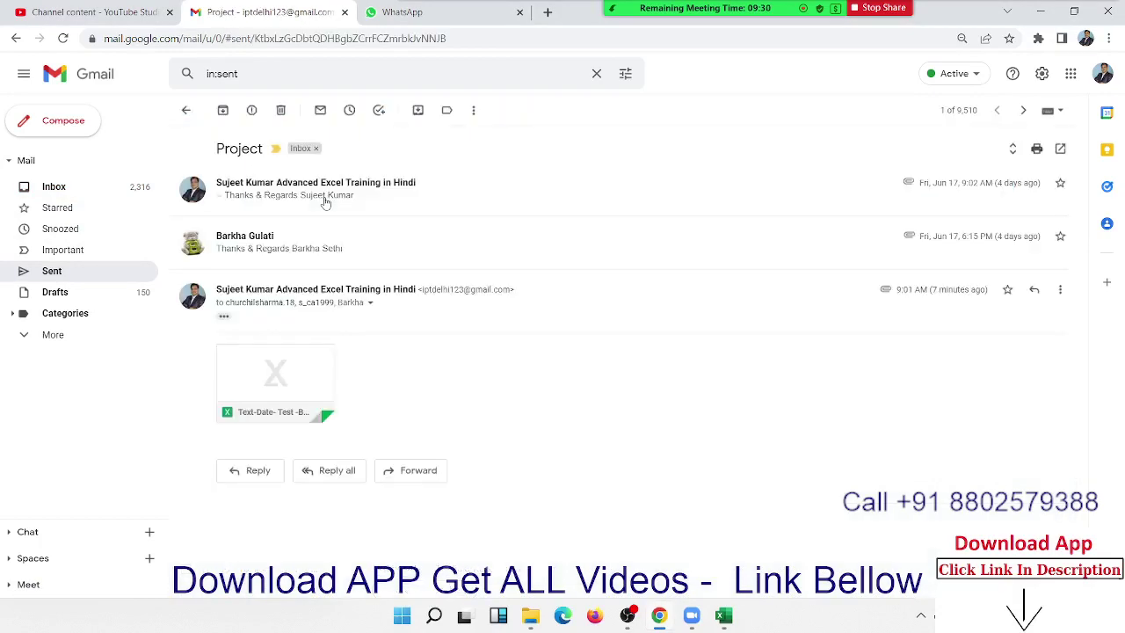
{"action": "left_click", "coordinate": [336, 473]}
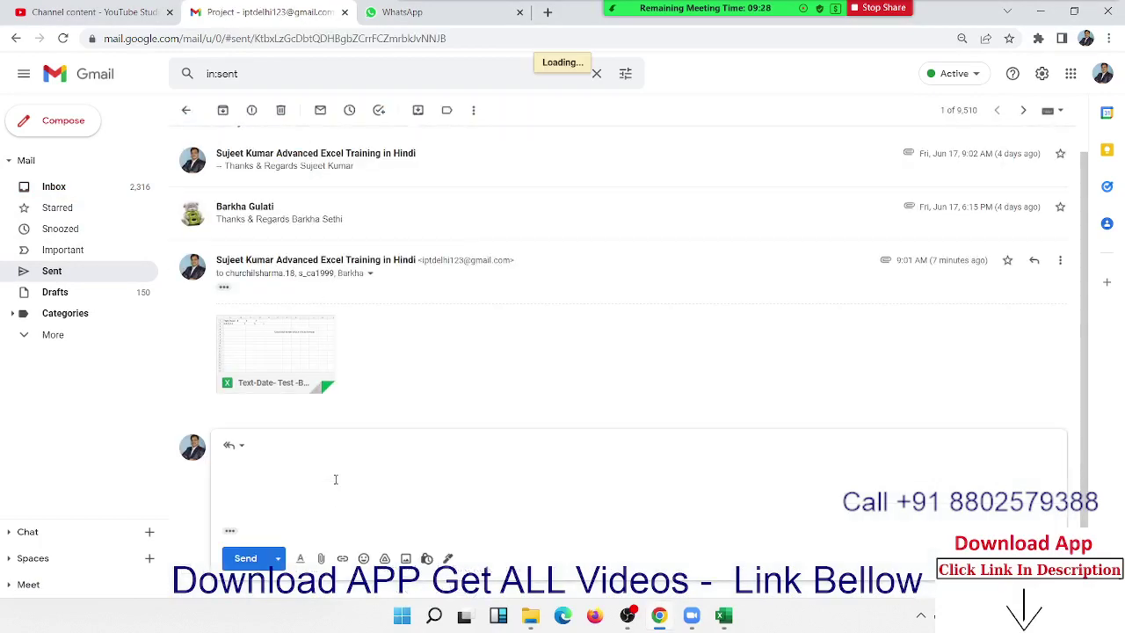
Attach LK-Prc.xlsm to the reply and send it
{"action": "left_click", "coordinate": [321, 554]}
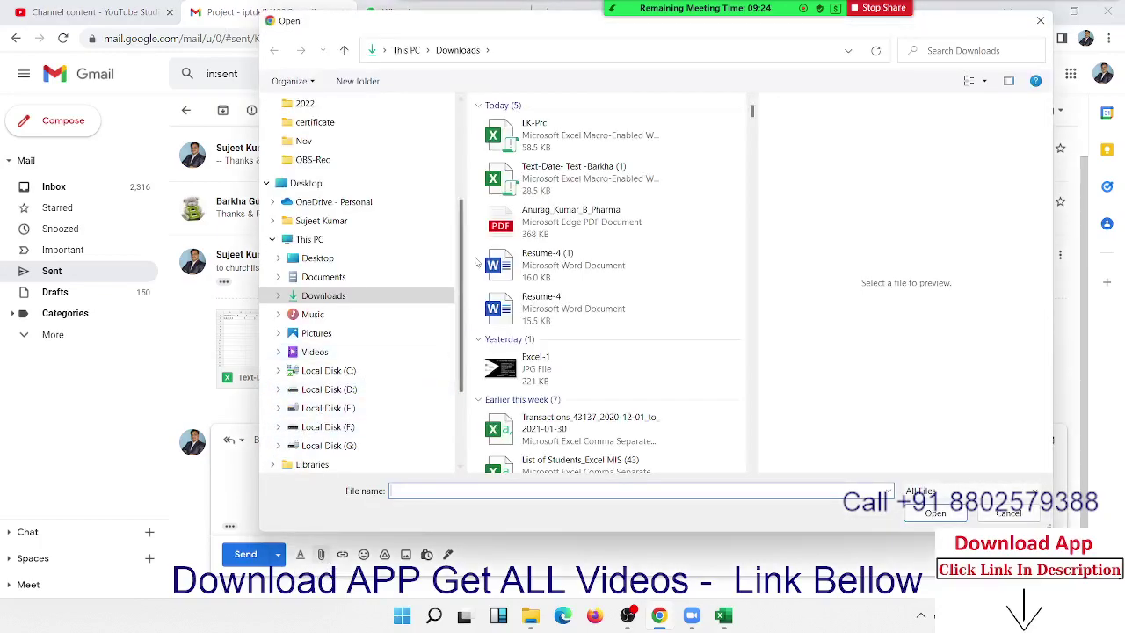
{"action": "left_click", "coordinate": [547, 141]}
{"action": "left_click", "coordinate": [960, 514]}
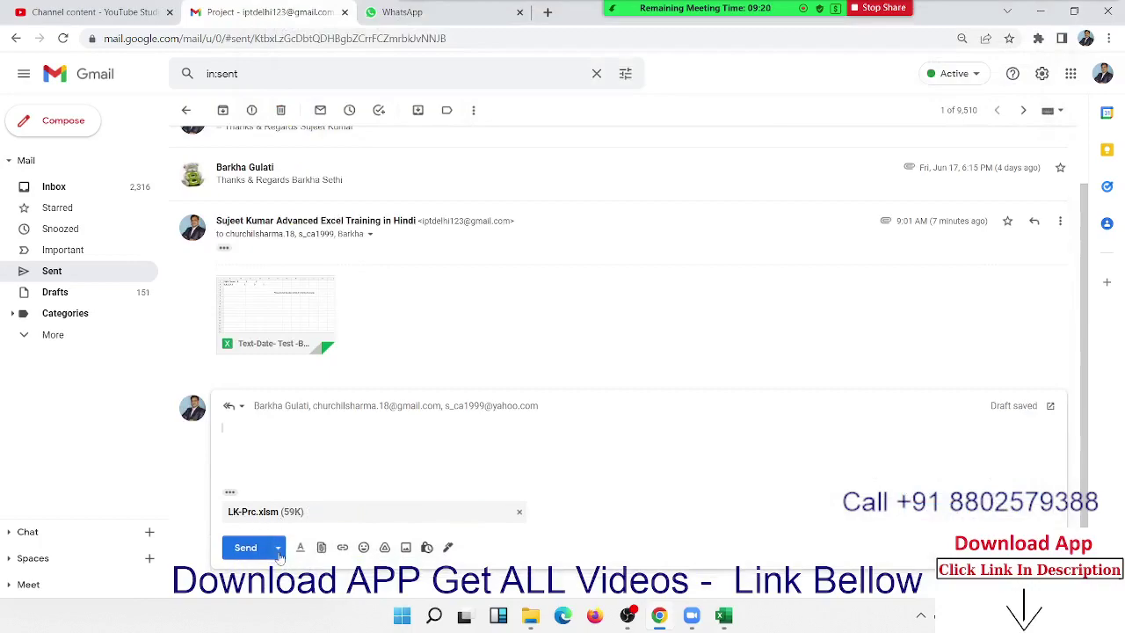
{"action": "left_click", "coordinate": [250, 548]}
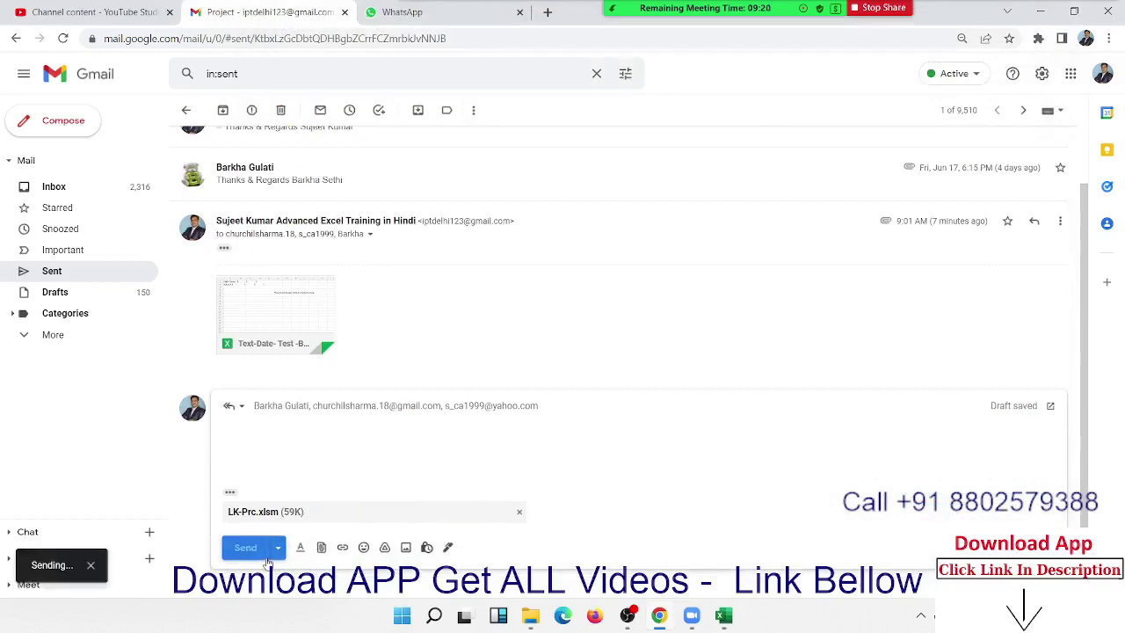
{"action": "left_click", "coordinate": [723, 615]}
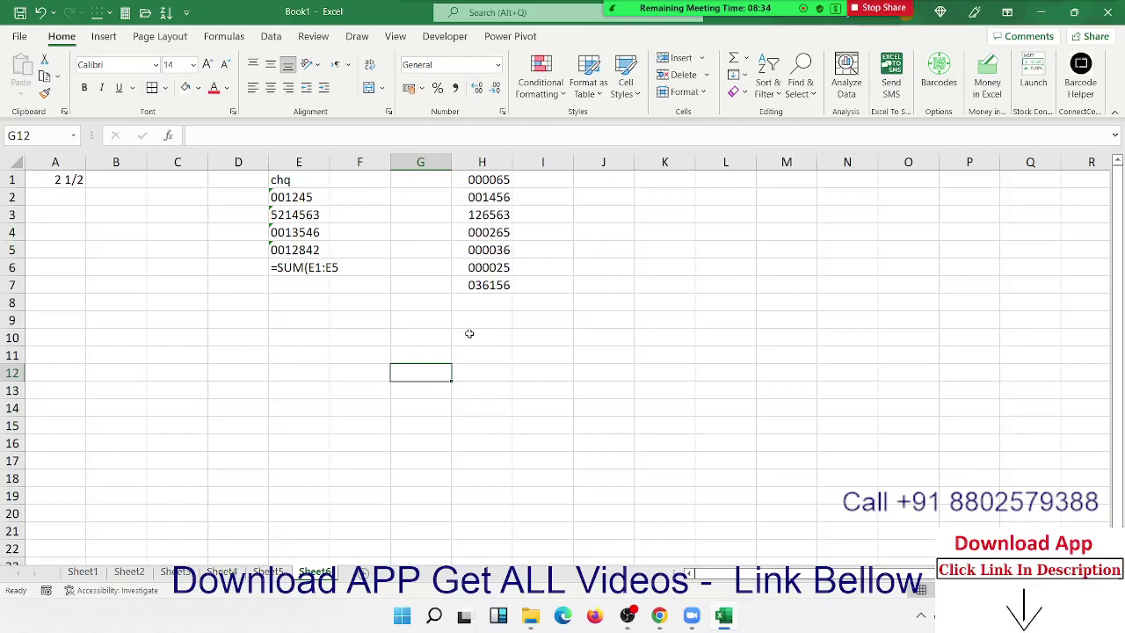
Select and deselect C1:H7 in Book1, then minimize the Excel window
{"action": "left_click_drag", "start_coordinate": [481, 286], "coordinate": [189, 154]}
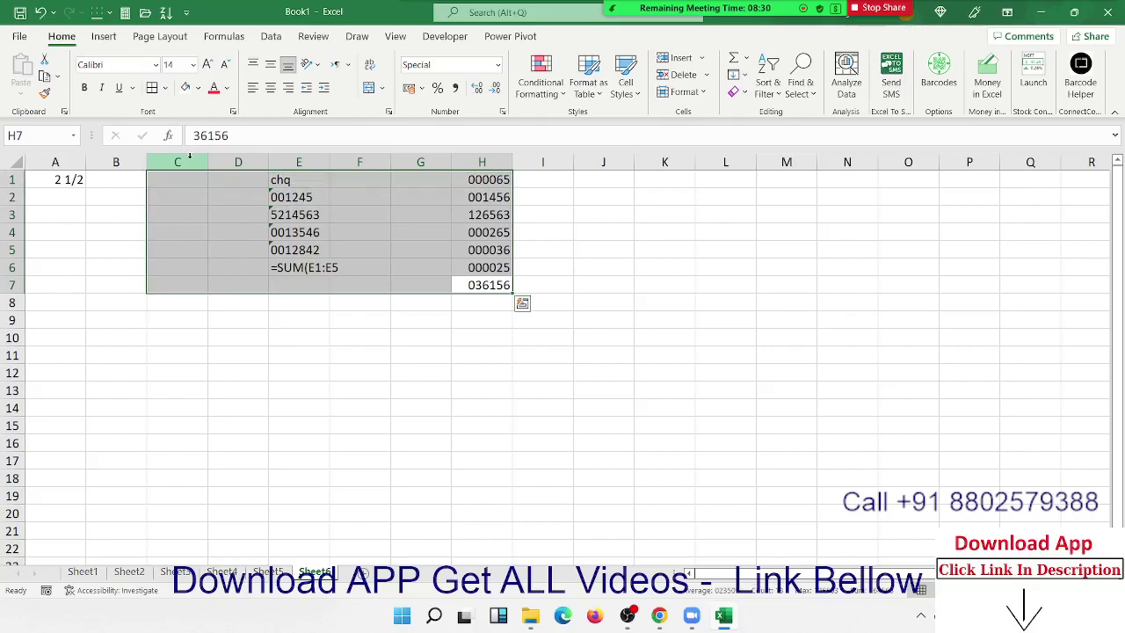
{"action": "left_click", "coordinate": [348, 339]}
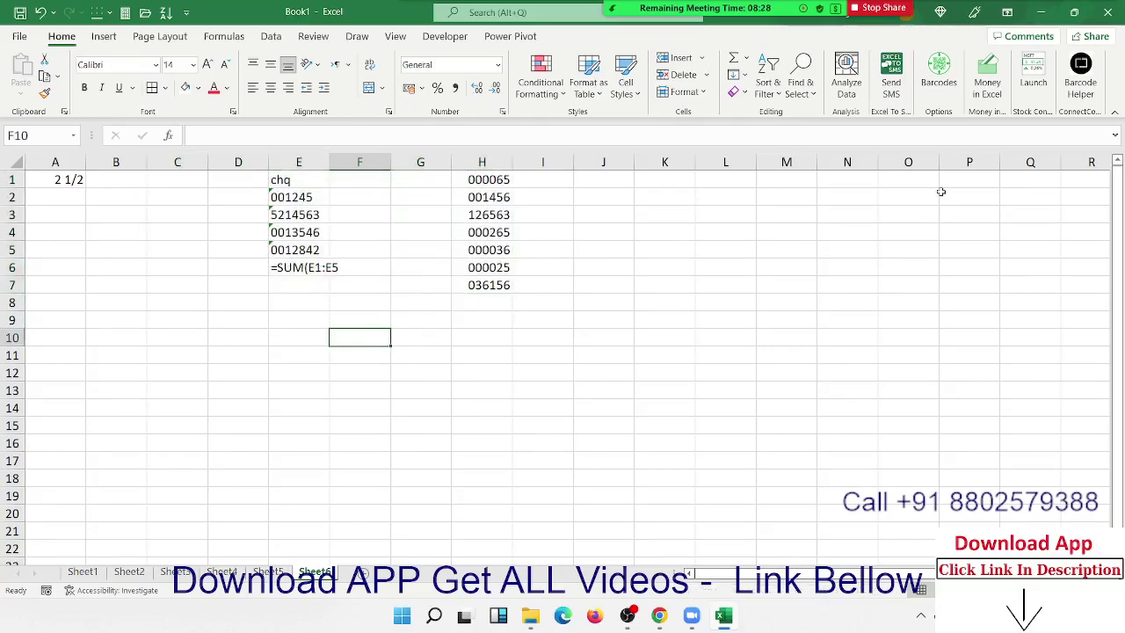
{"action": "left_click", "coordinate": [1040, 13]}
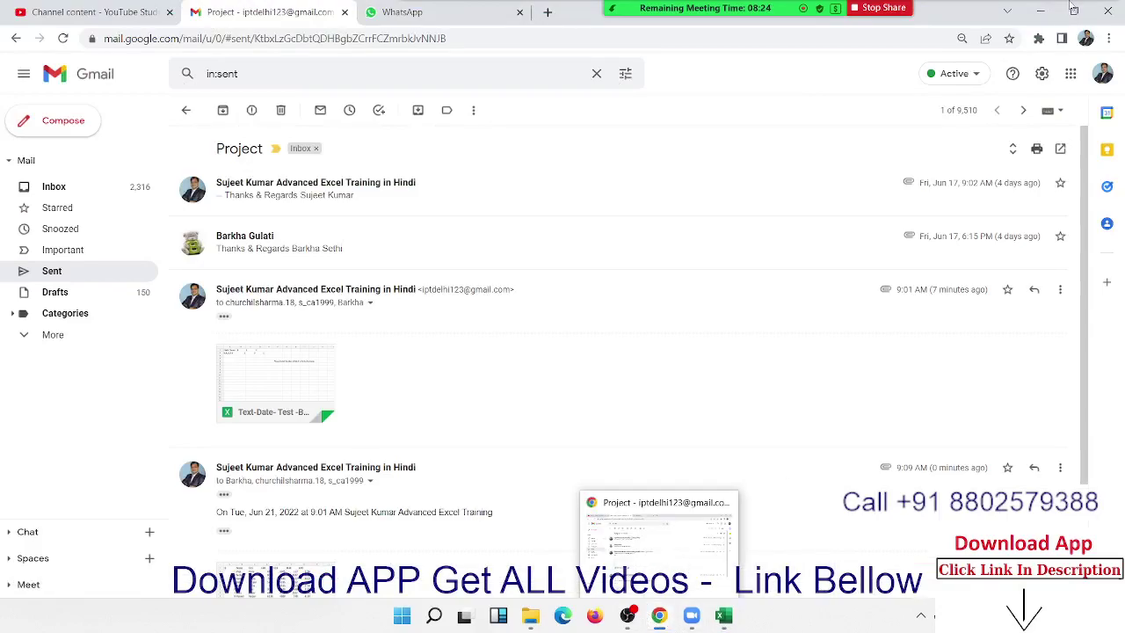
Minimize Chrome, dismiss the Zoom window, and minimize the OBS-Rec File Explorer window
{"action": "left_click", "coordinate": [1040, 11]}
{"action": "left_click", "coordinate": [1038, 8]}
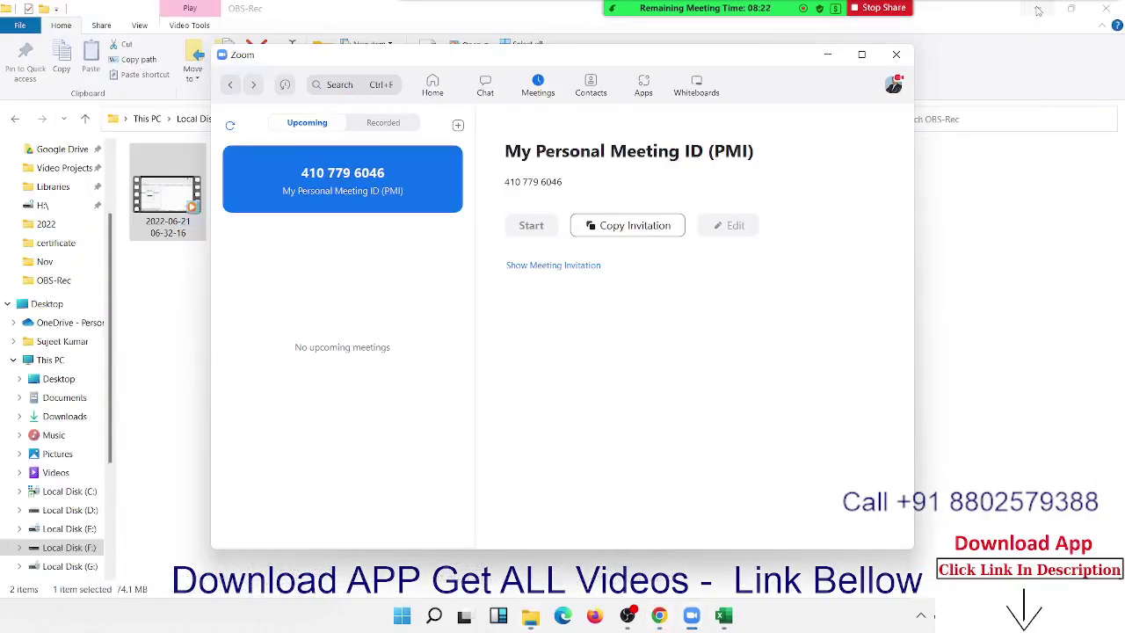
{"action": "left_click", "coordinate": [896, 54]}
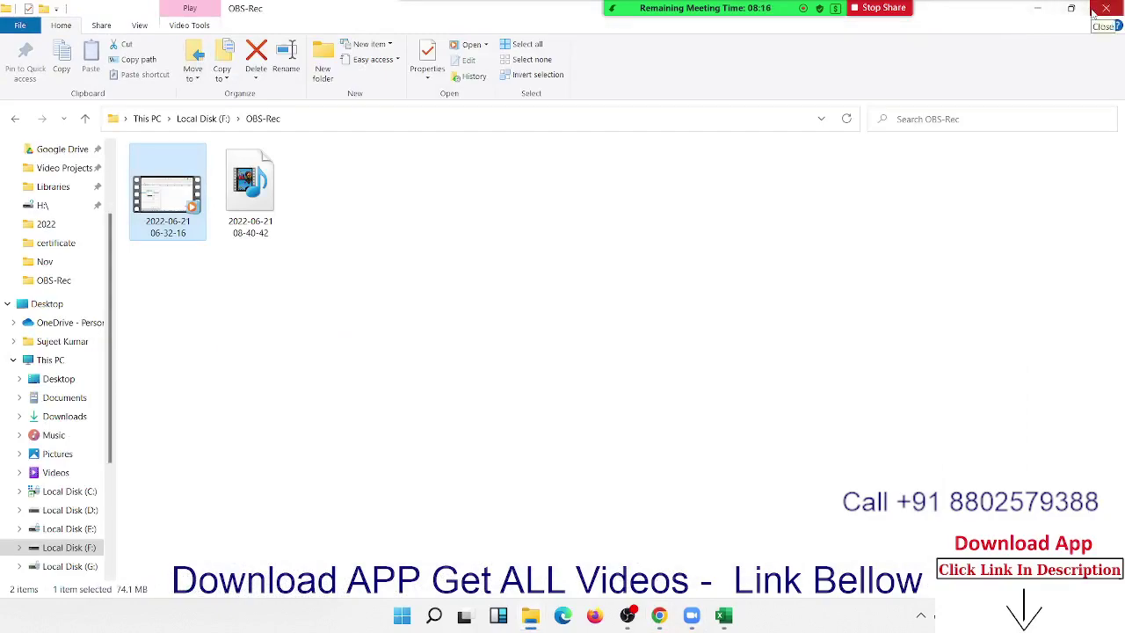
{"action": "left_click", "coordinate": [1042, 9]}
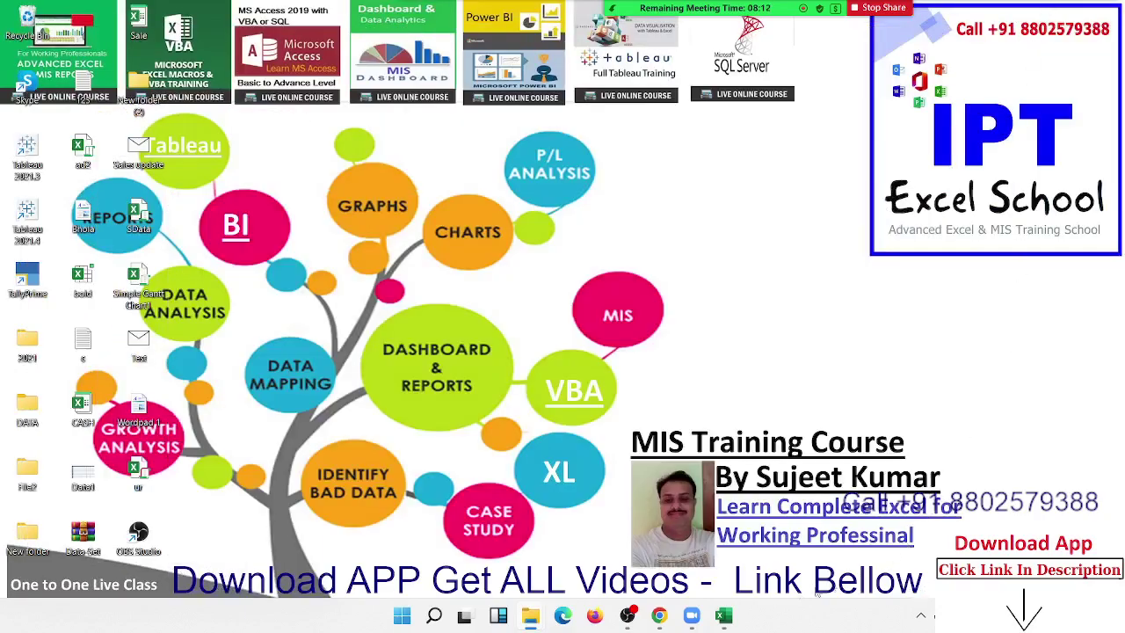